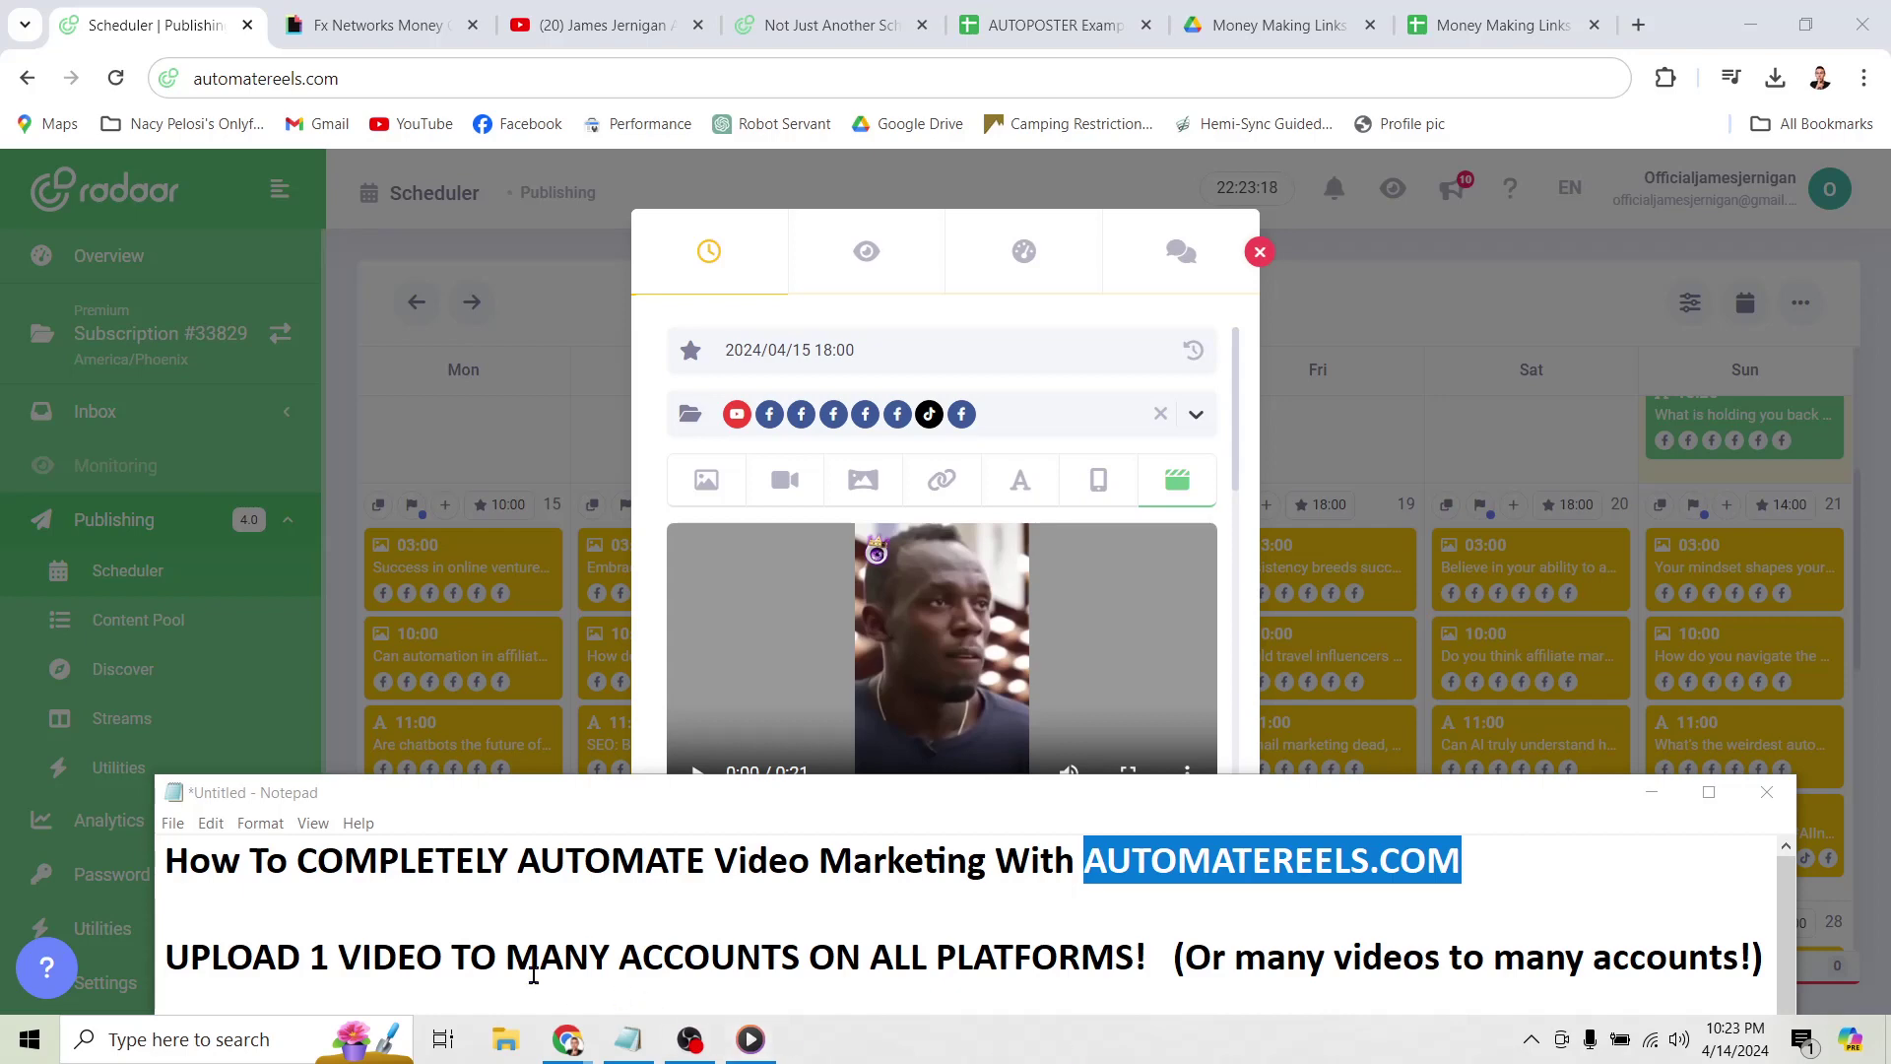
# Highlight the upload-to-many-accounts headline, then bring the Radaar post dialog forward and select the address bar.
pyautogui.moveTo(166, 957); pyautogui.dragTo(1754, 959)
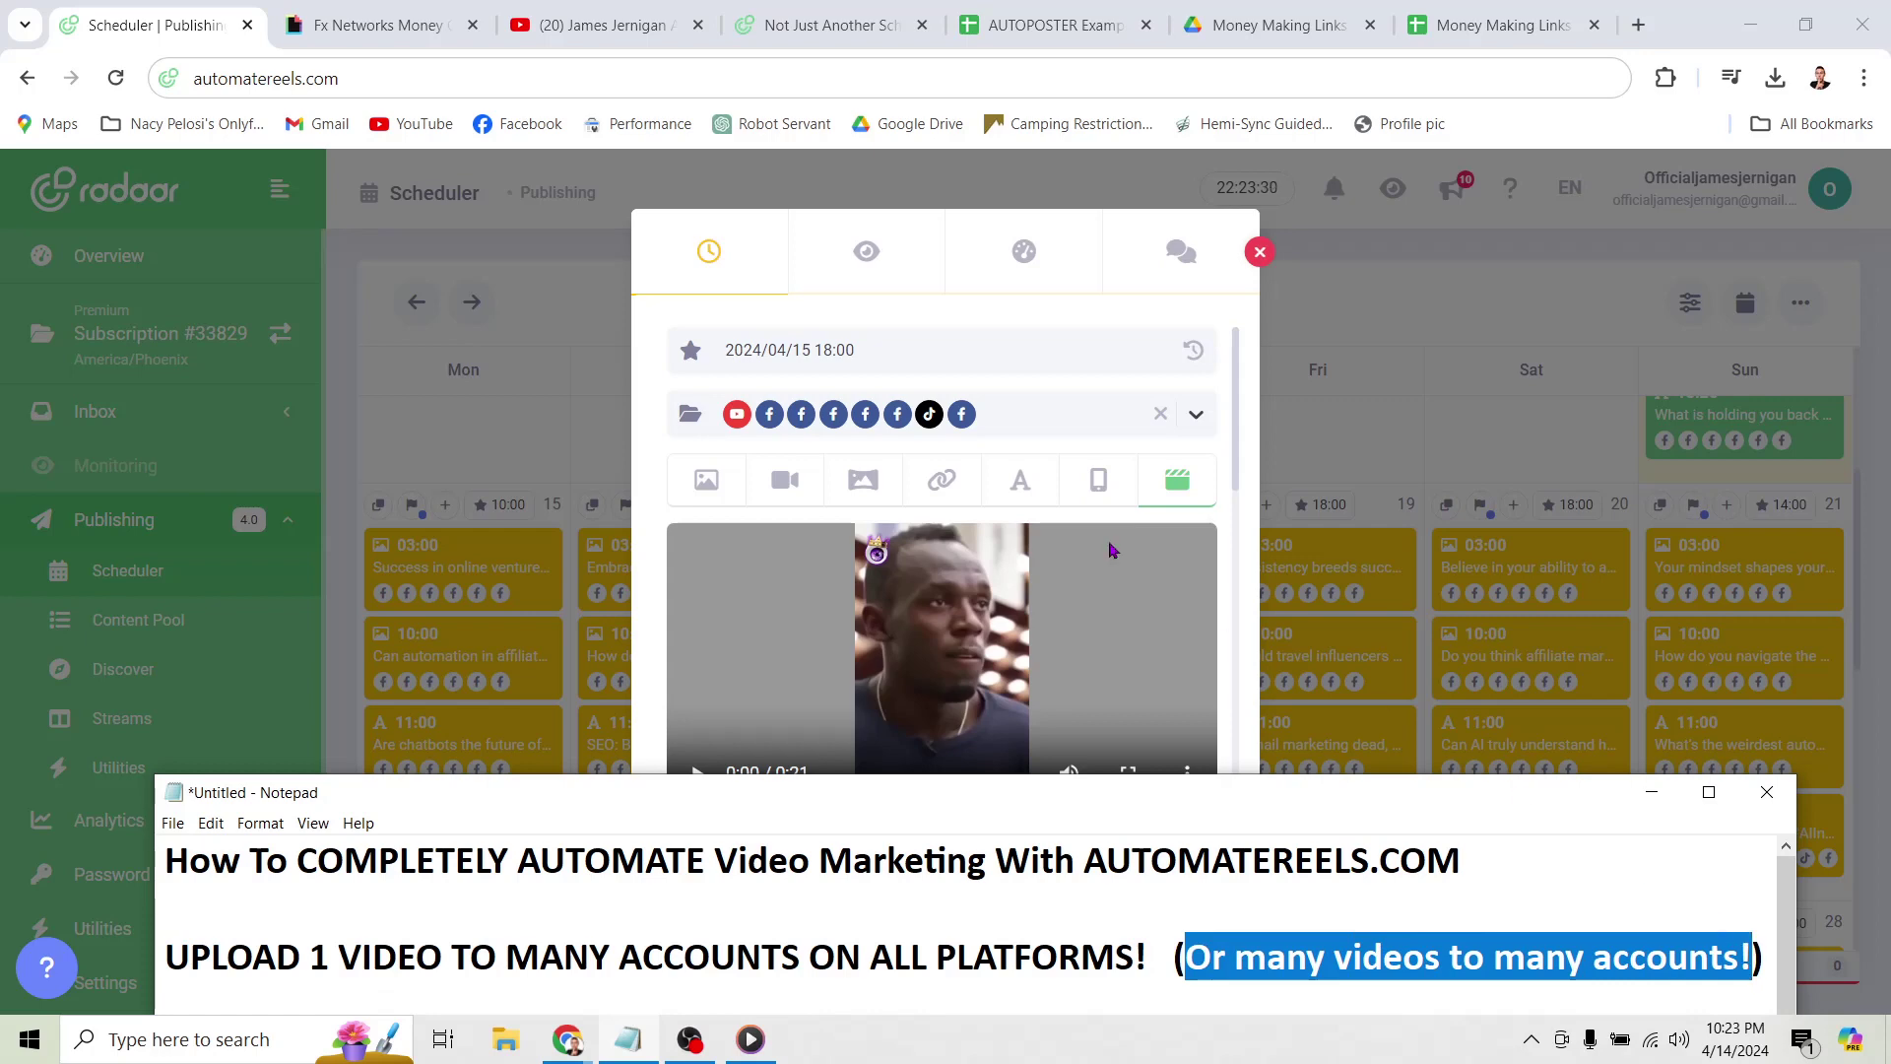
pyautogui.click(1013, 375)
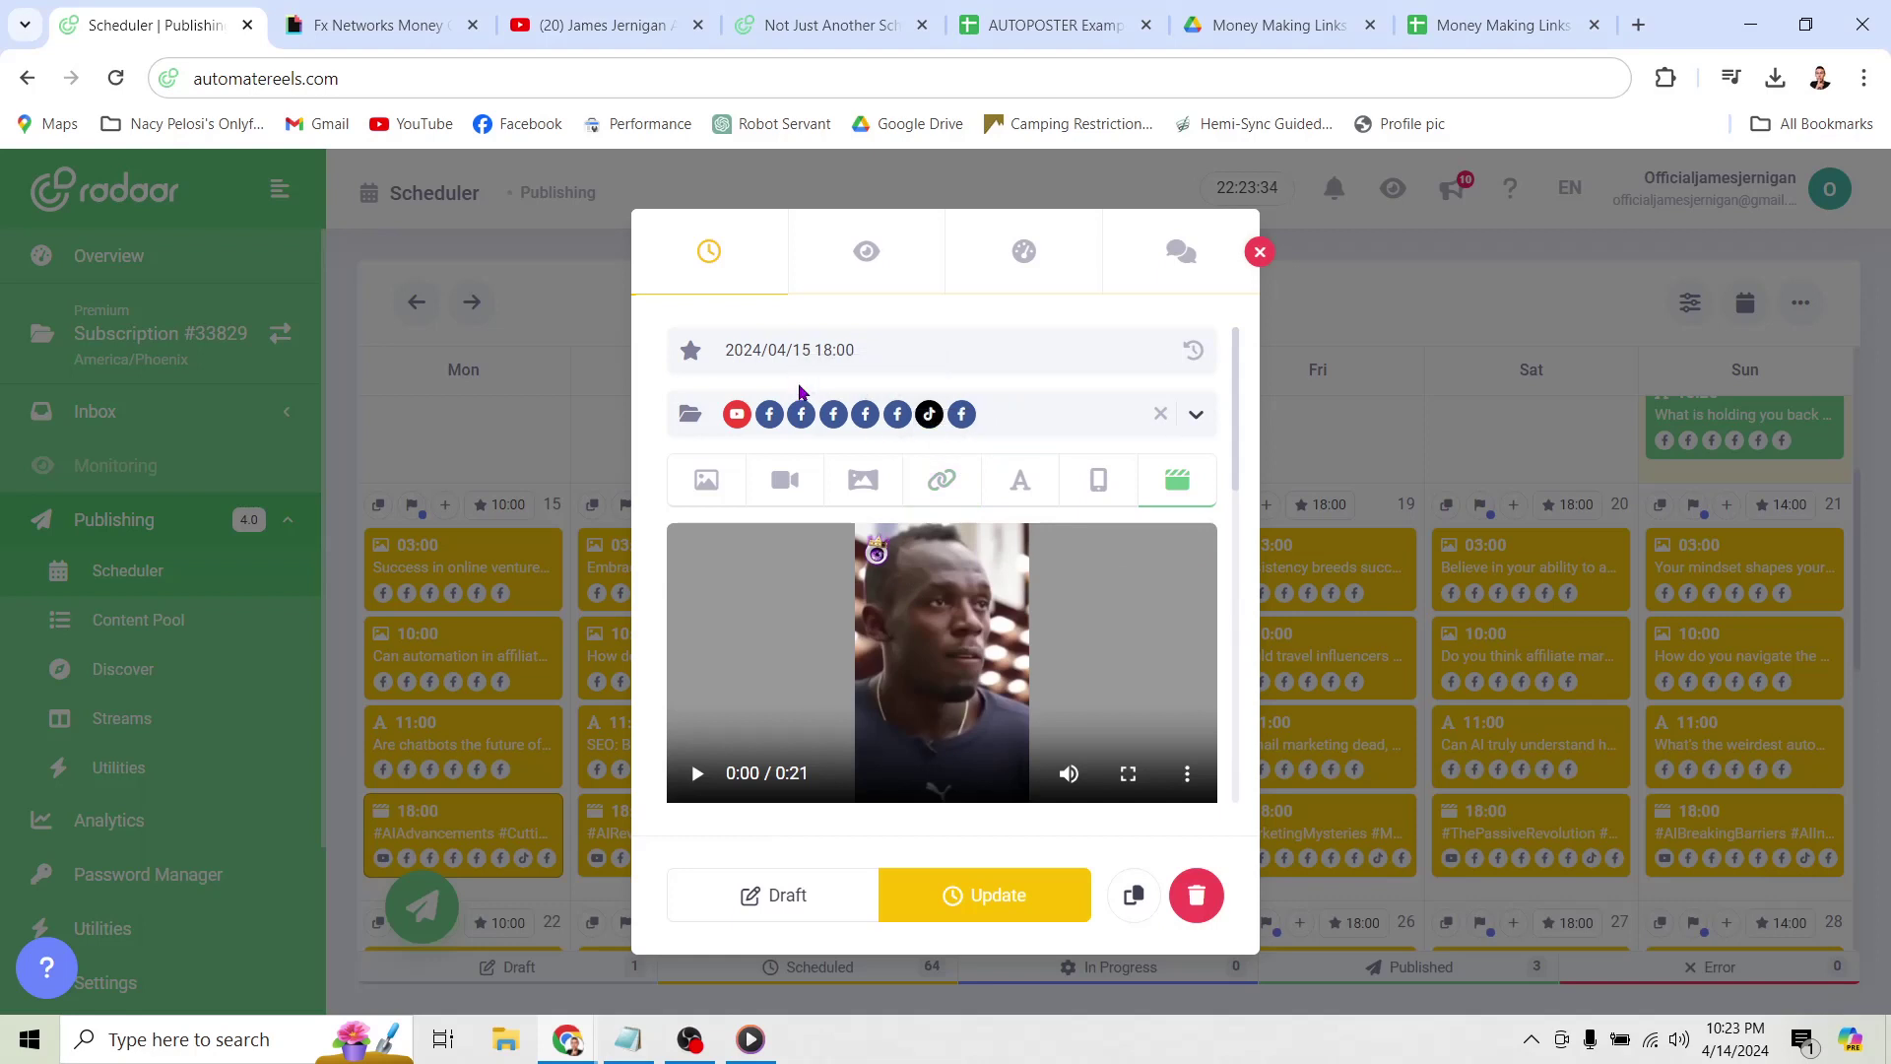
pyautogui.click(375, 79)
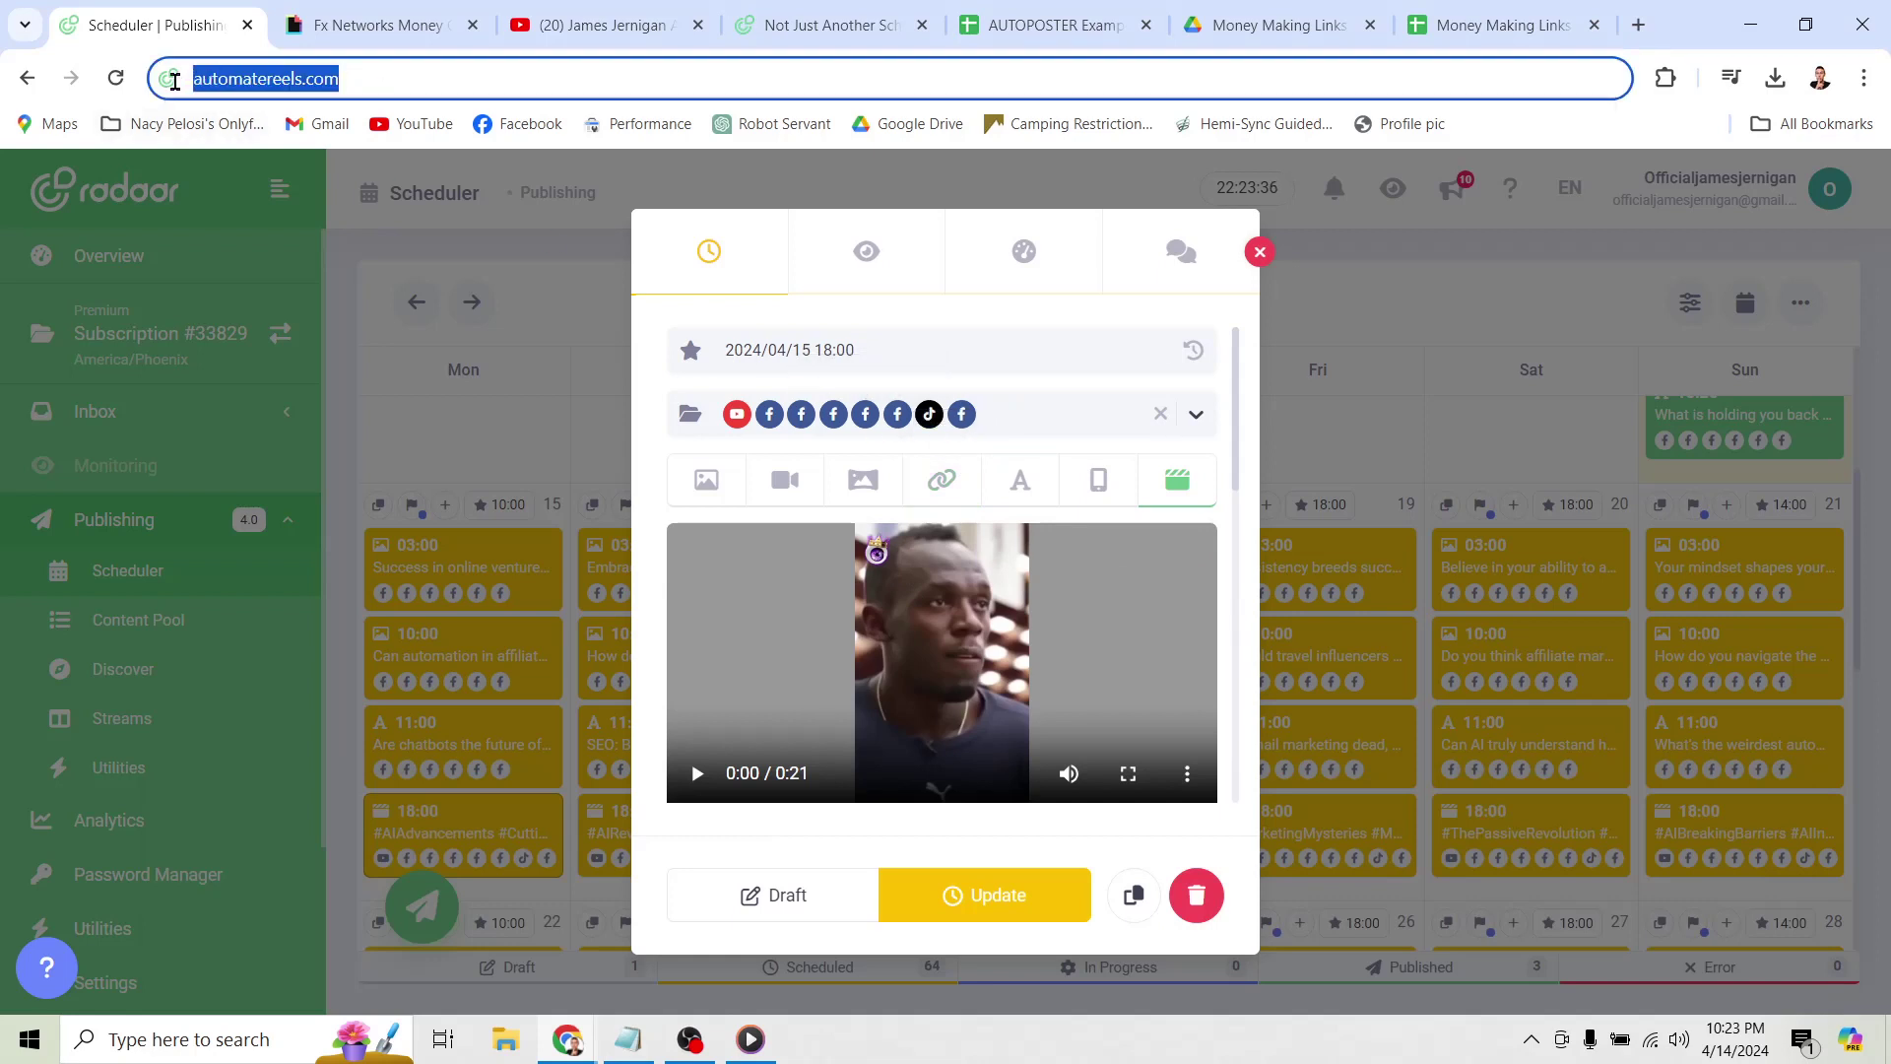
# Show the GIF page and YouTube channel, then restore the Notepad notes in front.
pyautogui.click(370, 25)
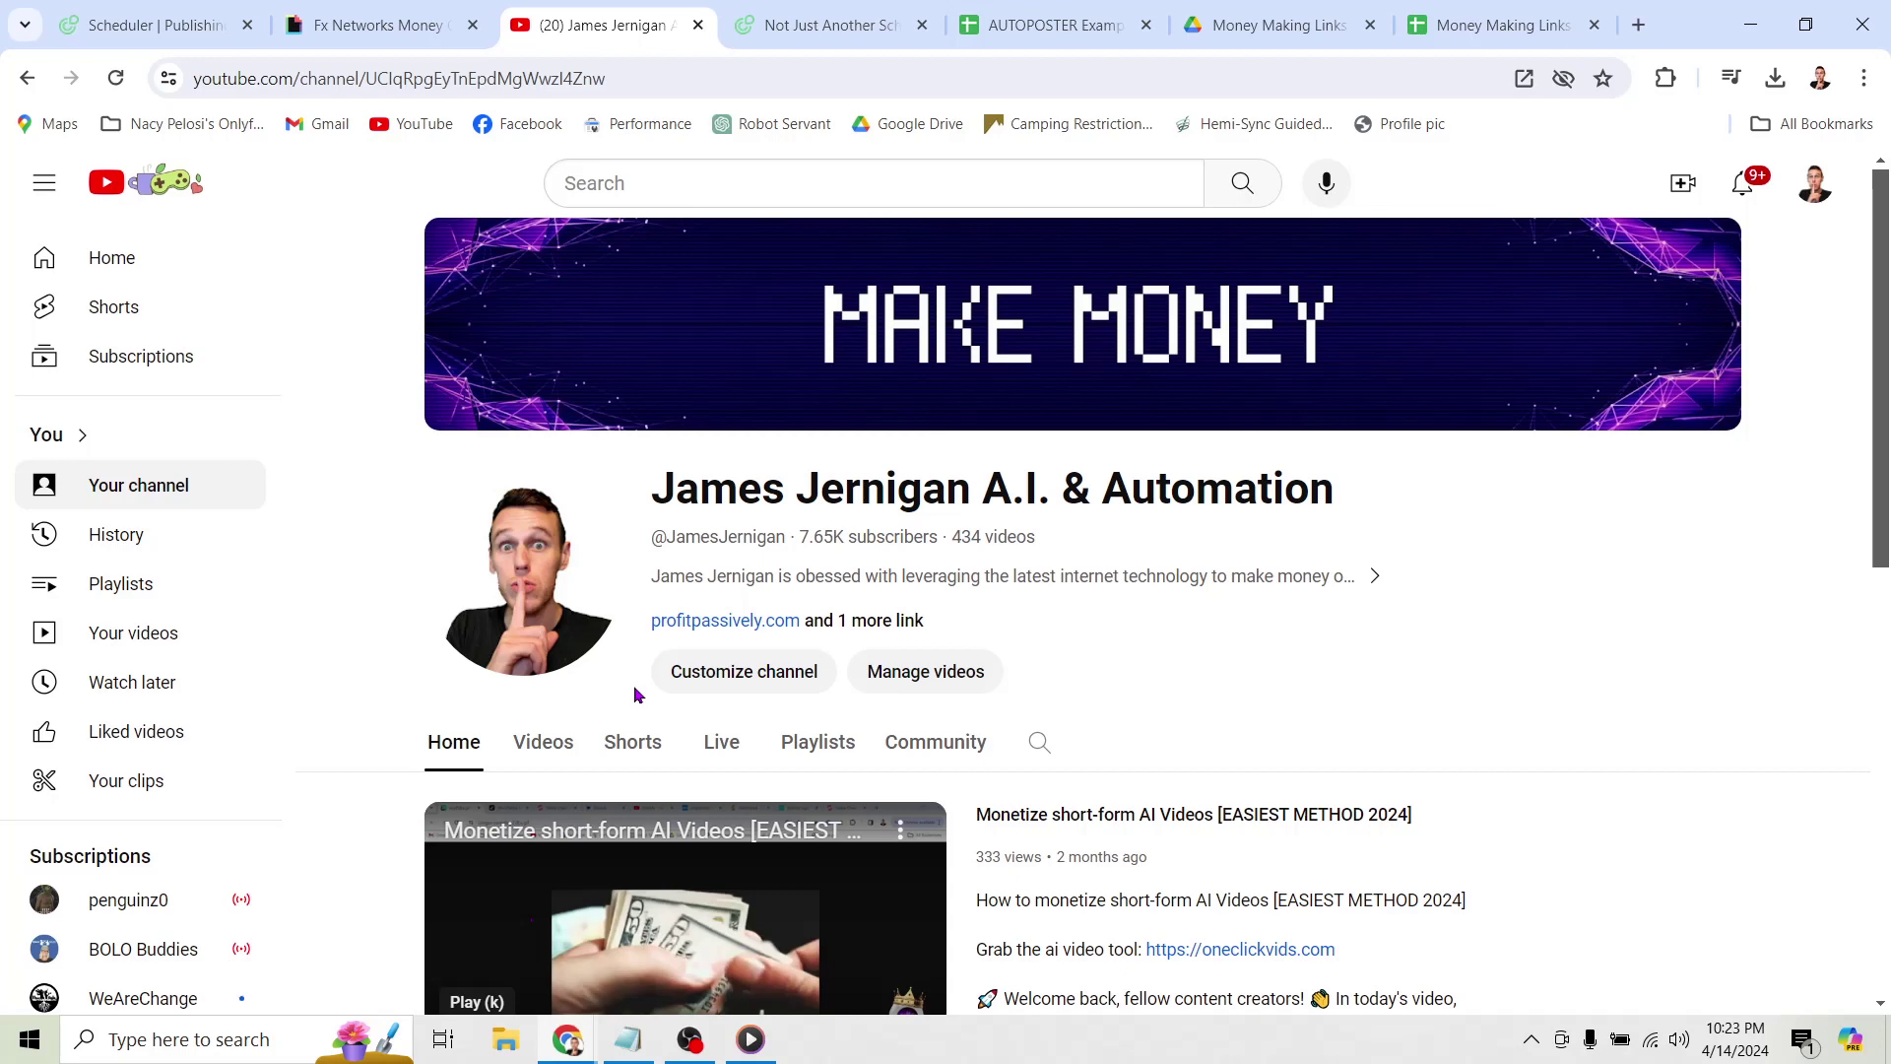
pyautogui.click(628, 1040)
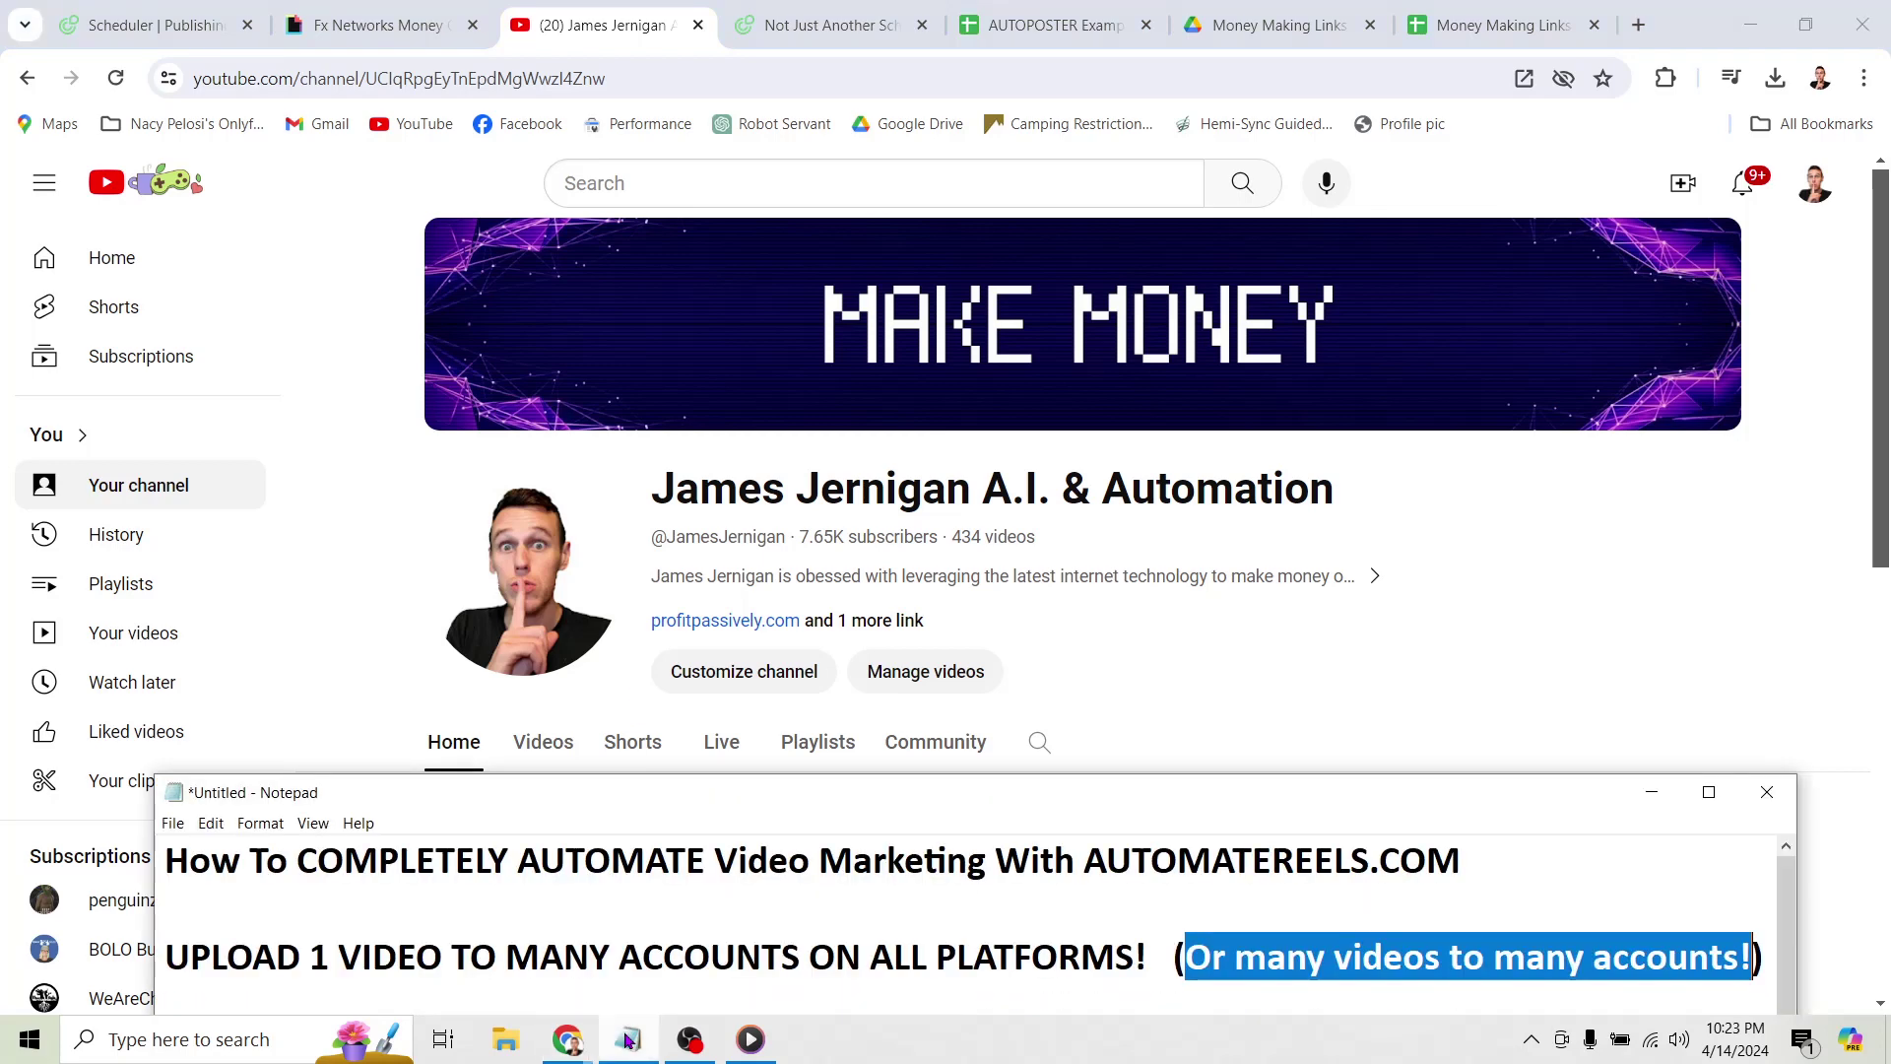
# Maximize the notes and highlight the comment-keyword line and 'MANY ACCOUNTS ON ALL PLATFORMS!'.
pyautogui.click(1708, 792)
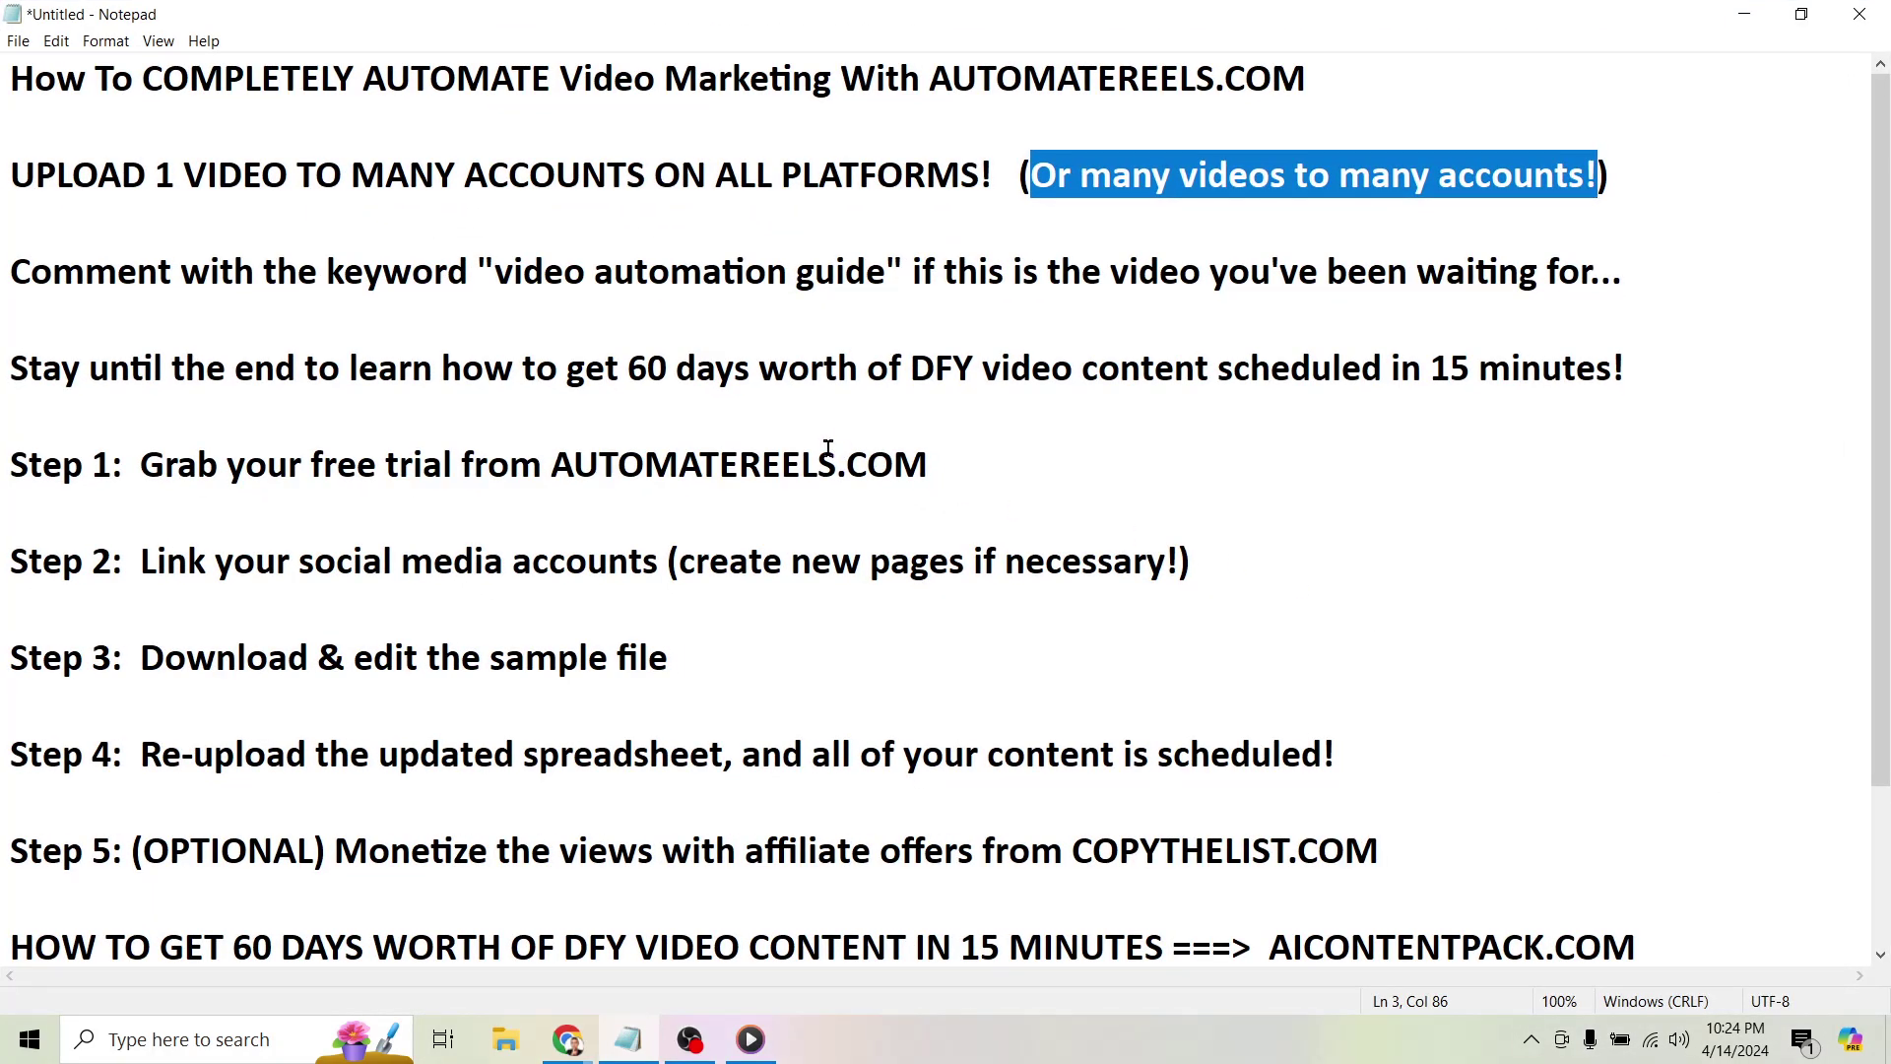
pyautogui.moveTo(6, 271); pyautogui.dragTo(1669, 266)
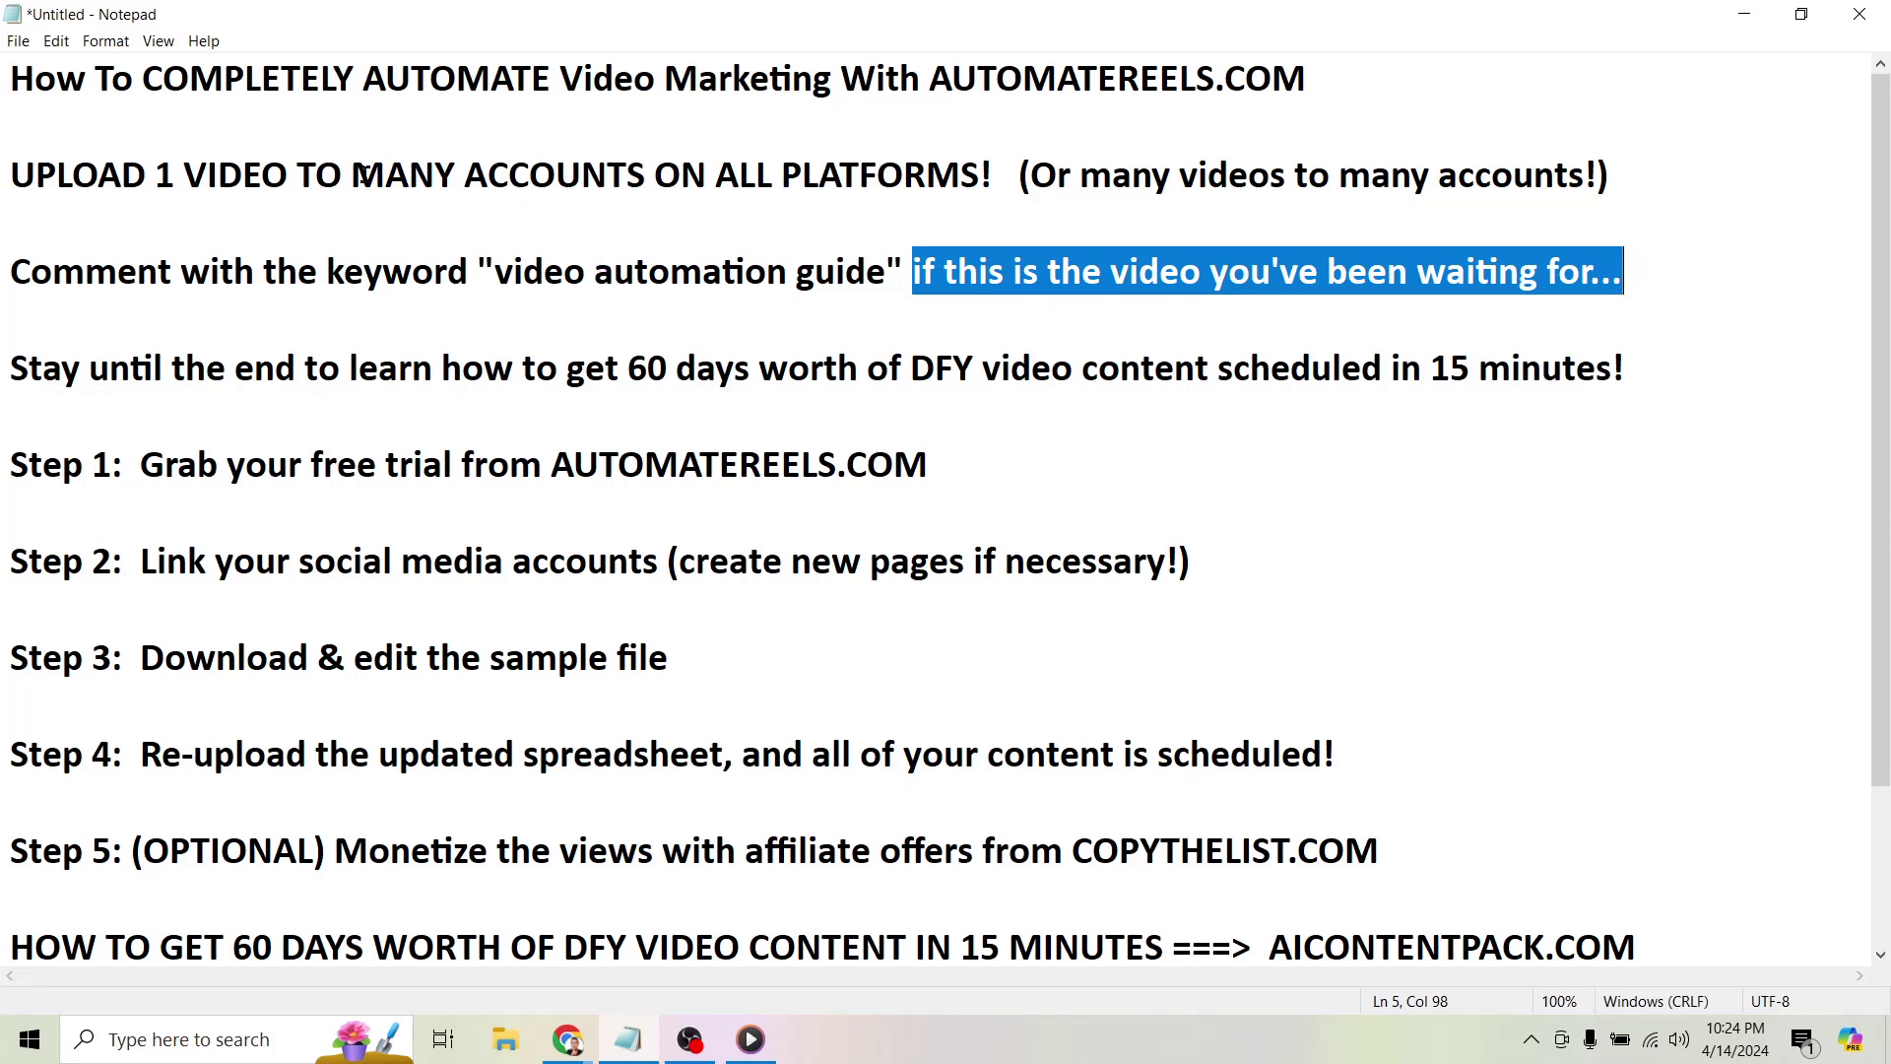
pyautogui.moveTo(352, 175); pyautogui.dragTo(994, 173)
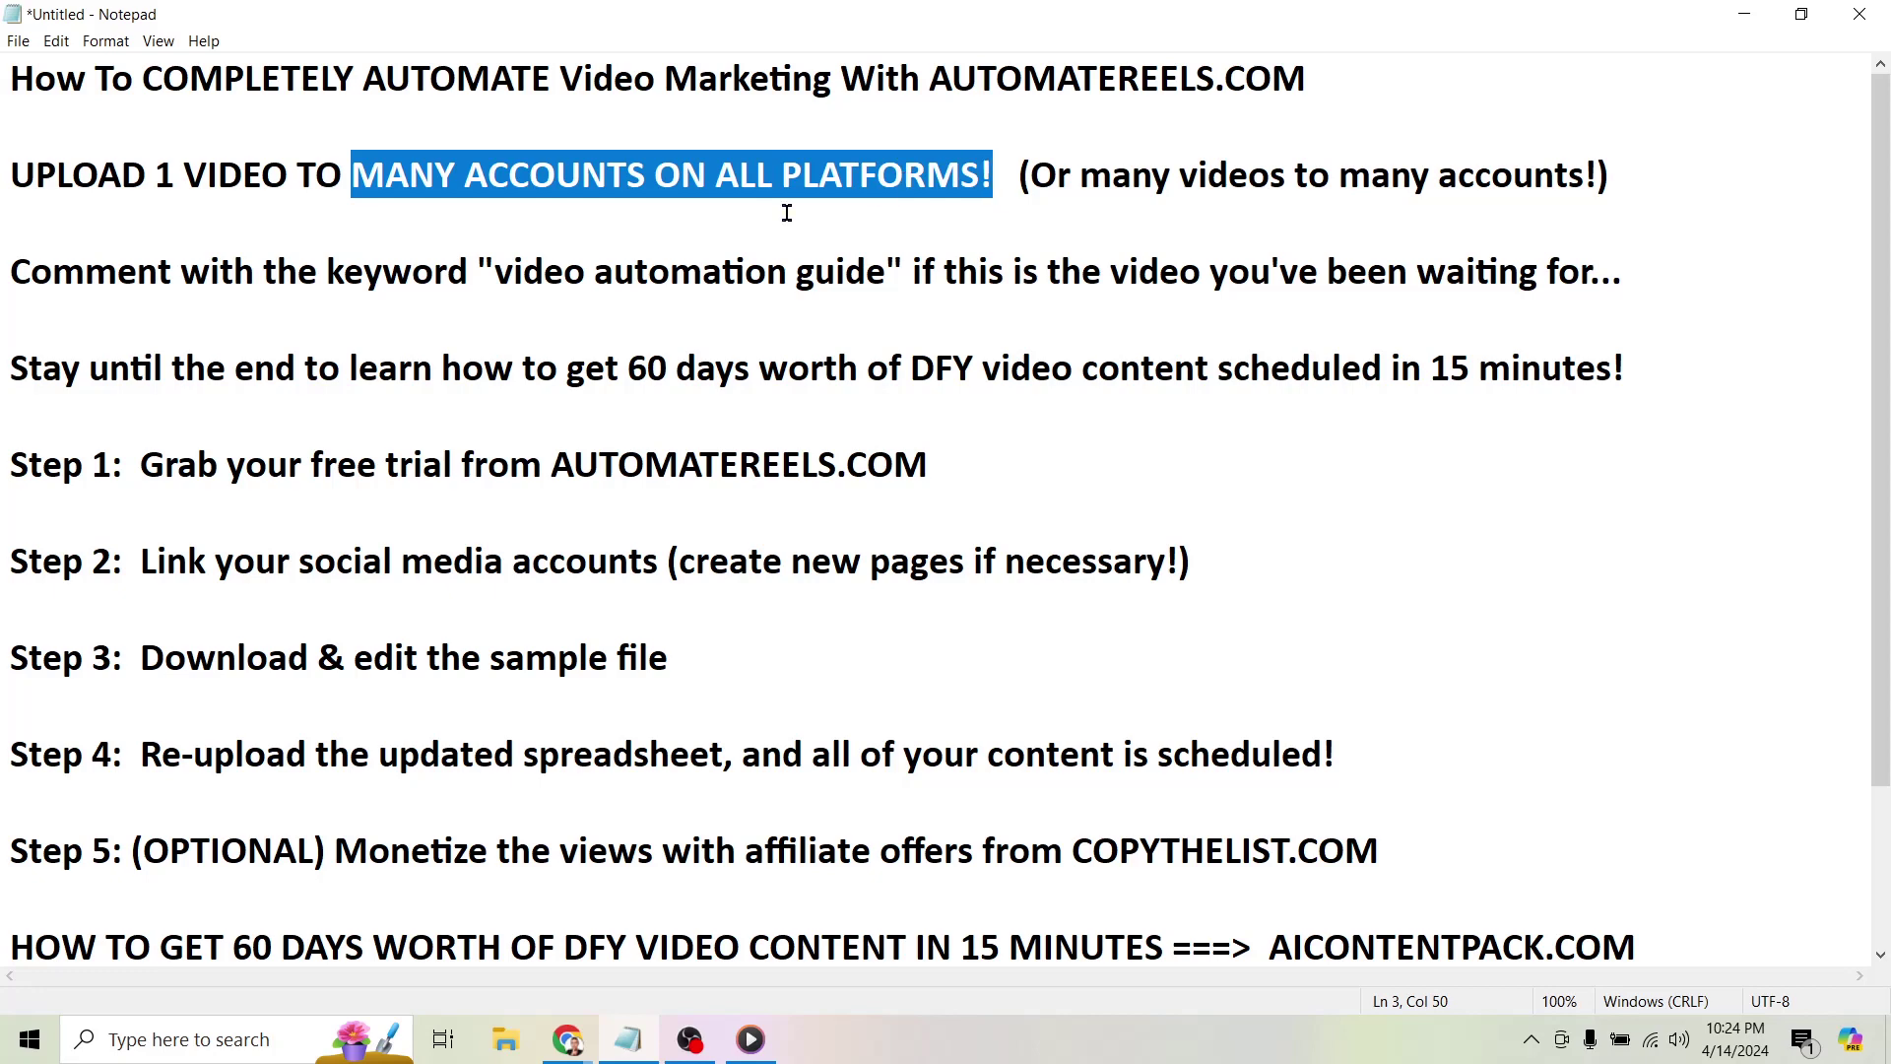
pyautogui.moveTo(11, 271); pyautogui.dragTo(899, 255)
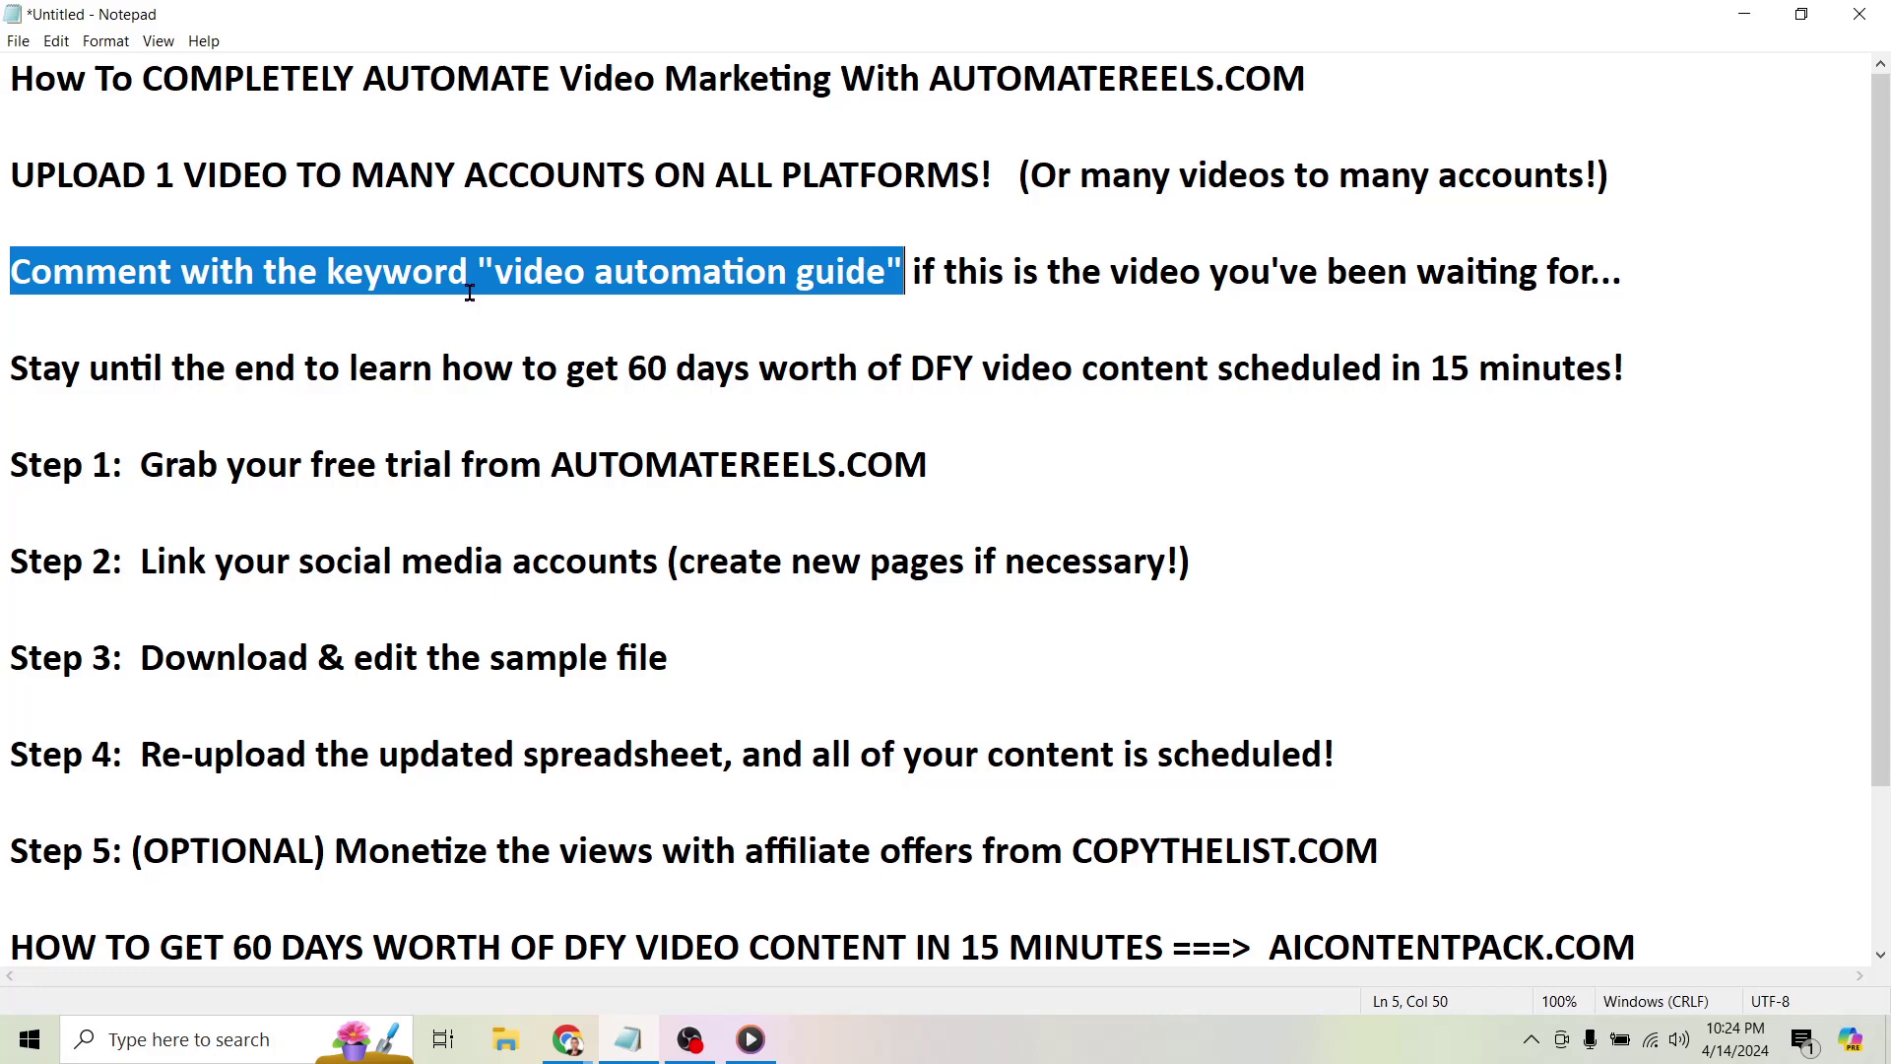
# Highlight the stay-until-the-end sentence, 'content scheduled in 15 minutes!' and the Step 1 free-trial instruction.
pyautogui.moveTo(10, 367); pyautogui.dragTo(1076, 368)
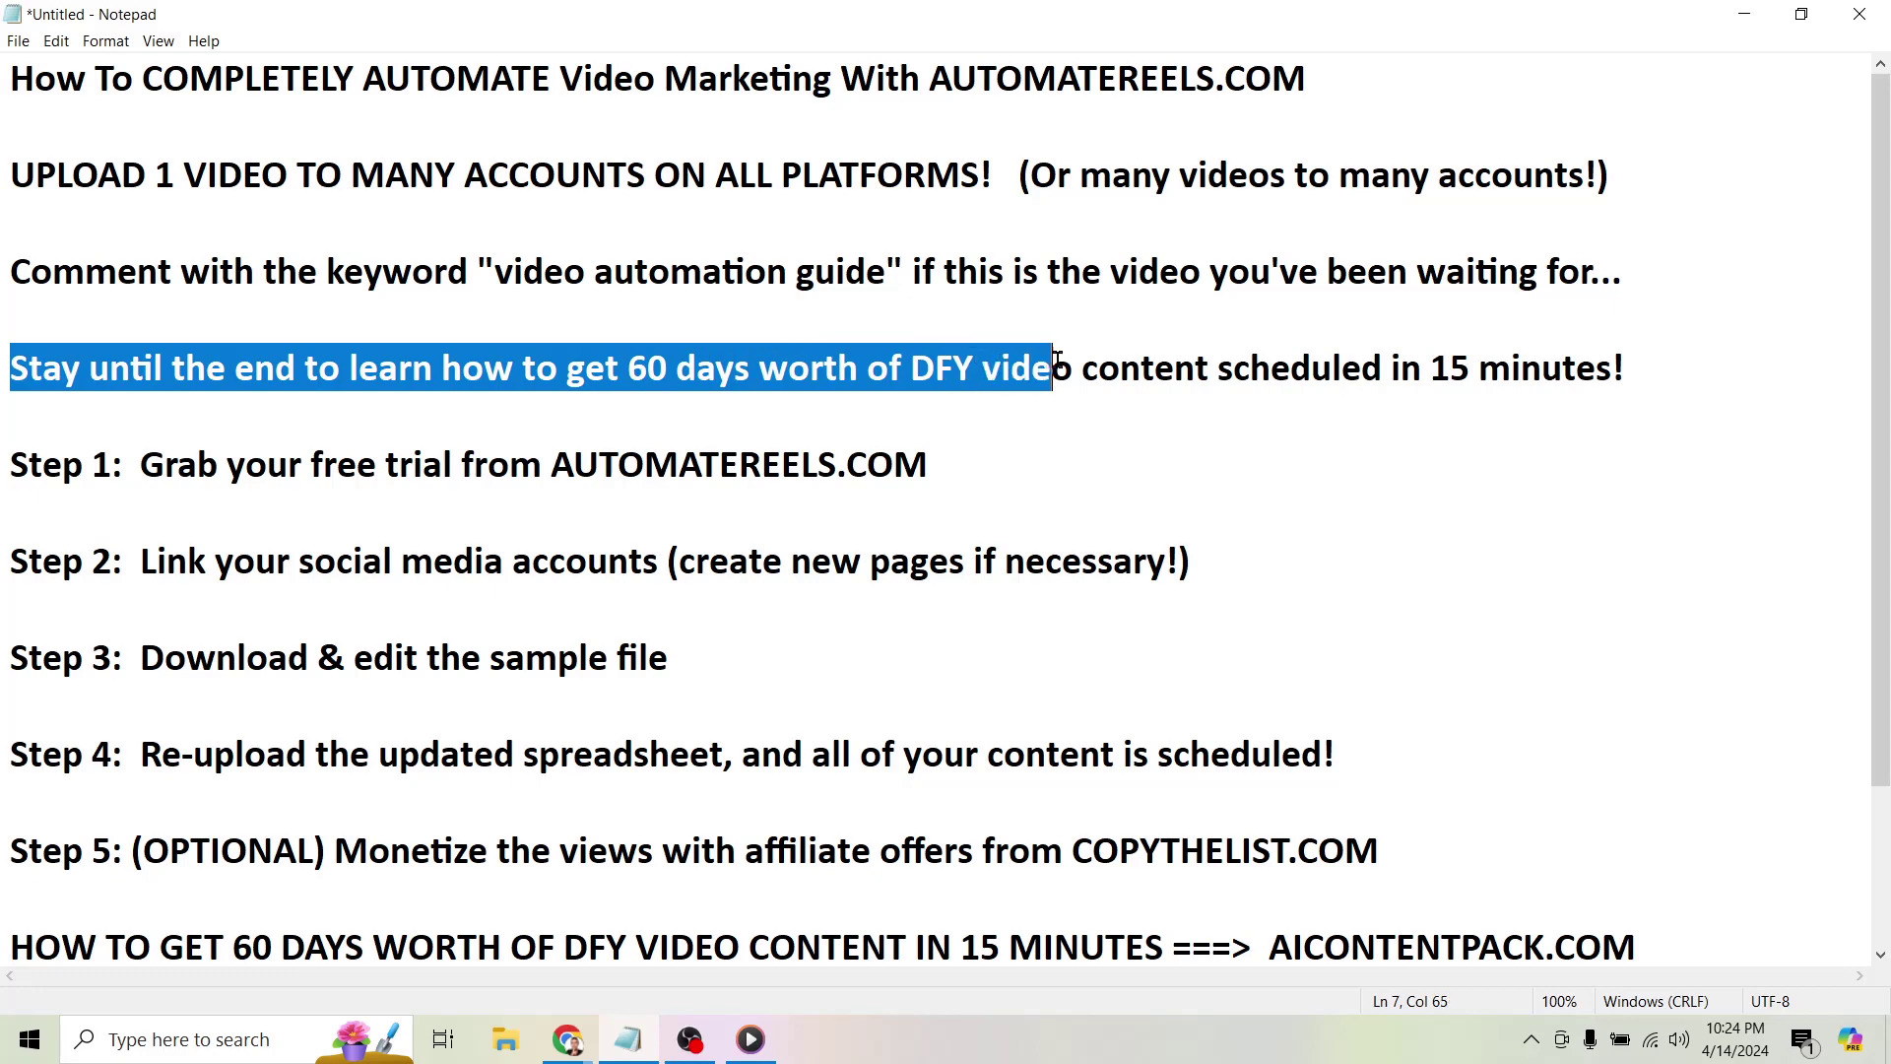
pyautogui.click(1087, 370)
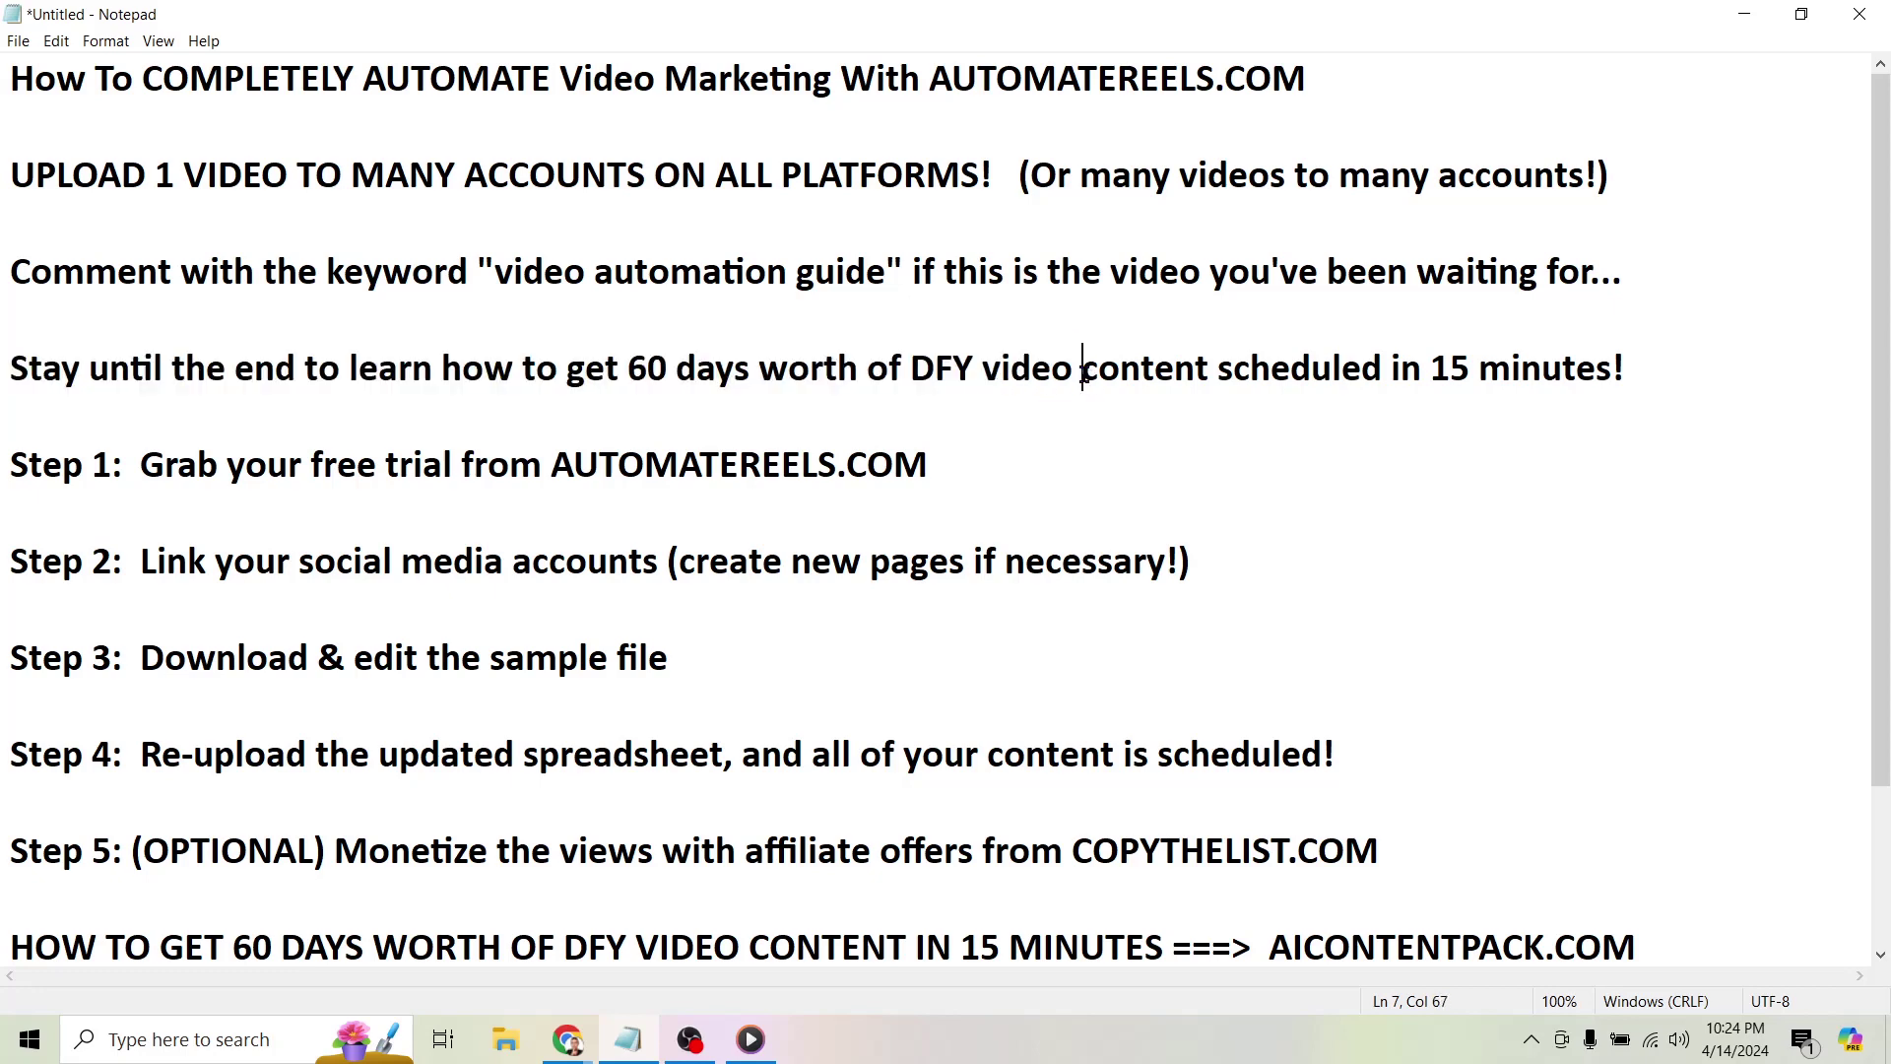
pyautogui.moveTo(1084, 368); pyautogui.dragTo(1643, 370)
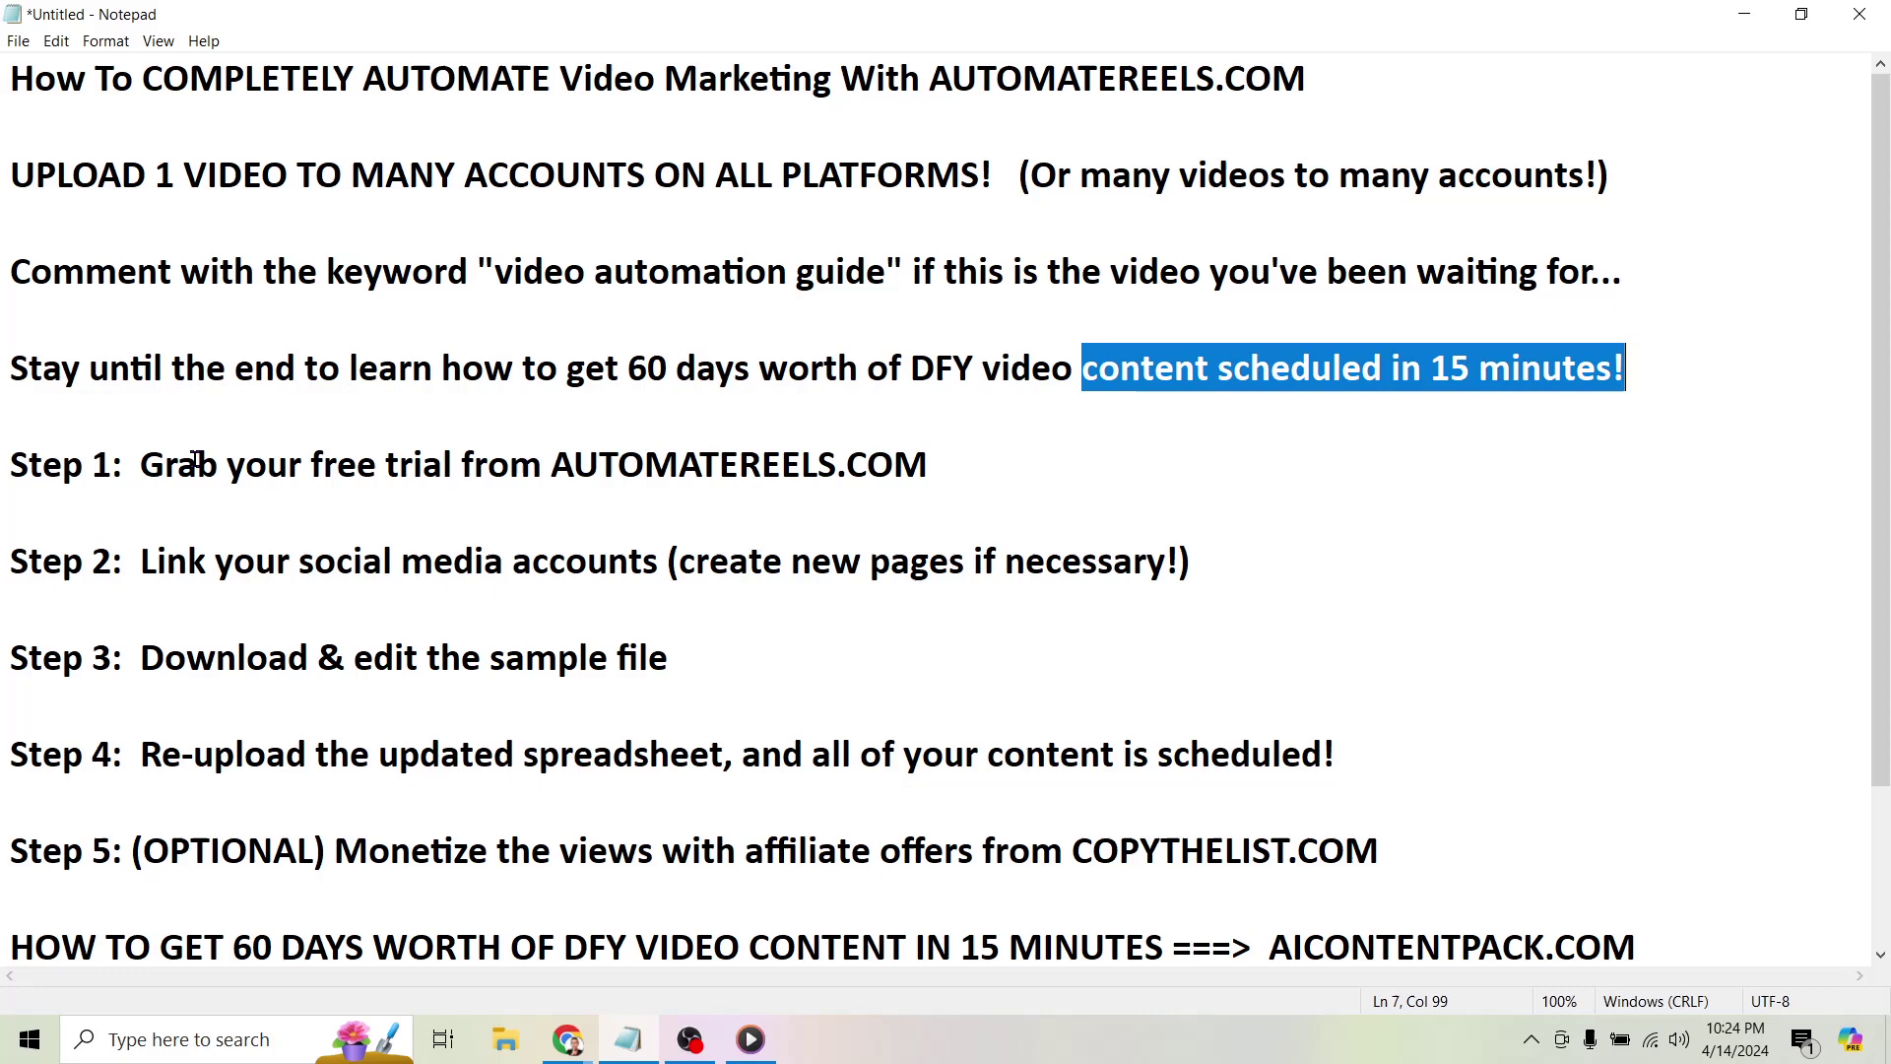
pyautogui.moveTo(140, 463); pyautogui.dragTo(1048, 457)
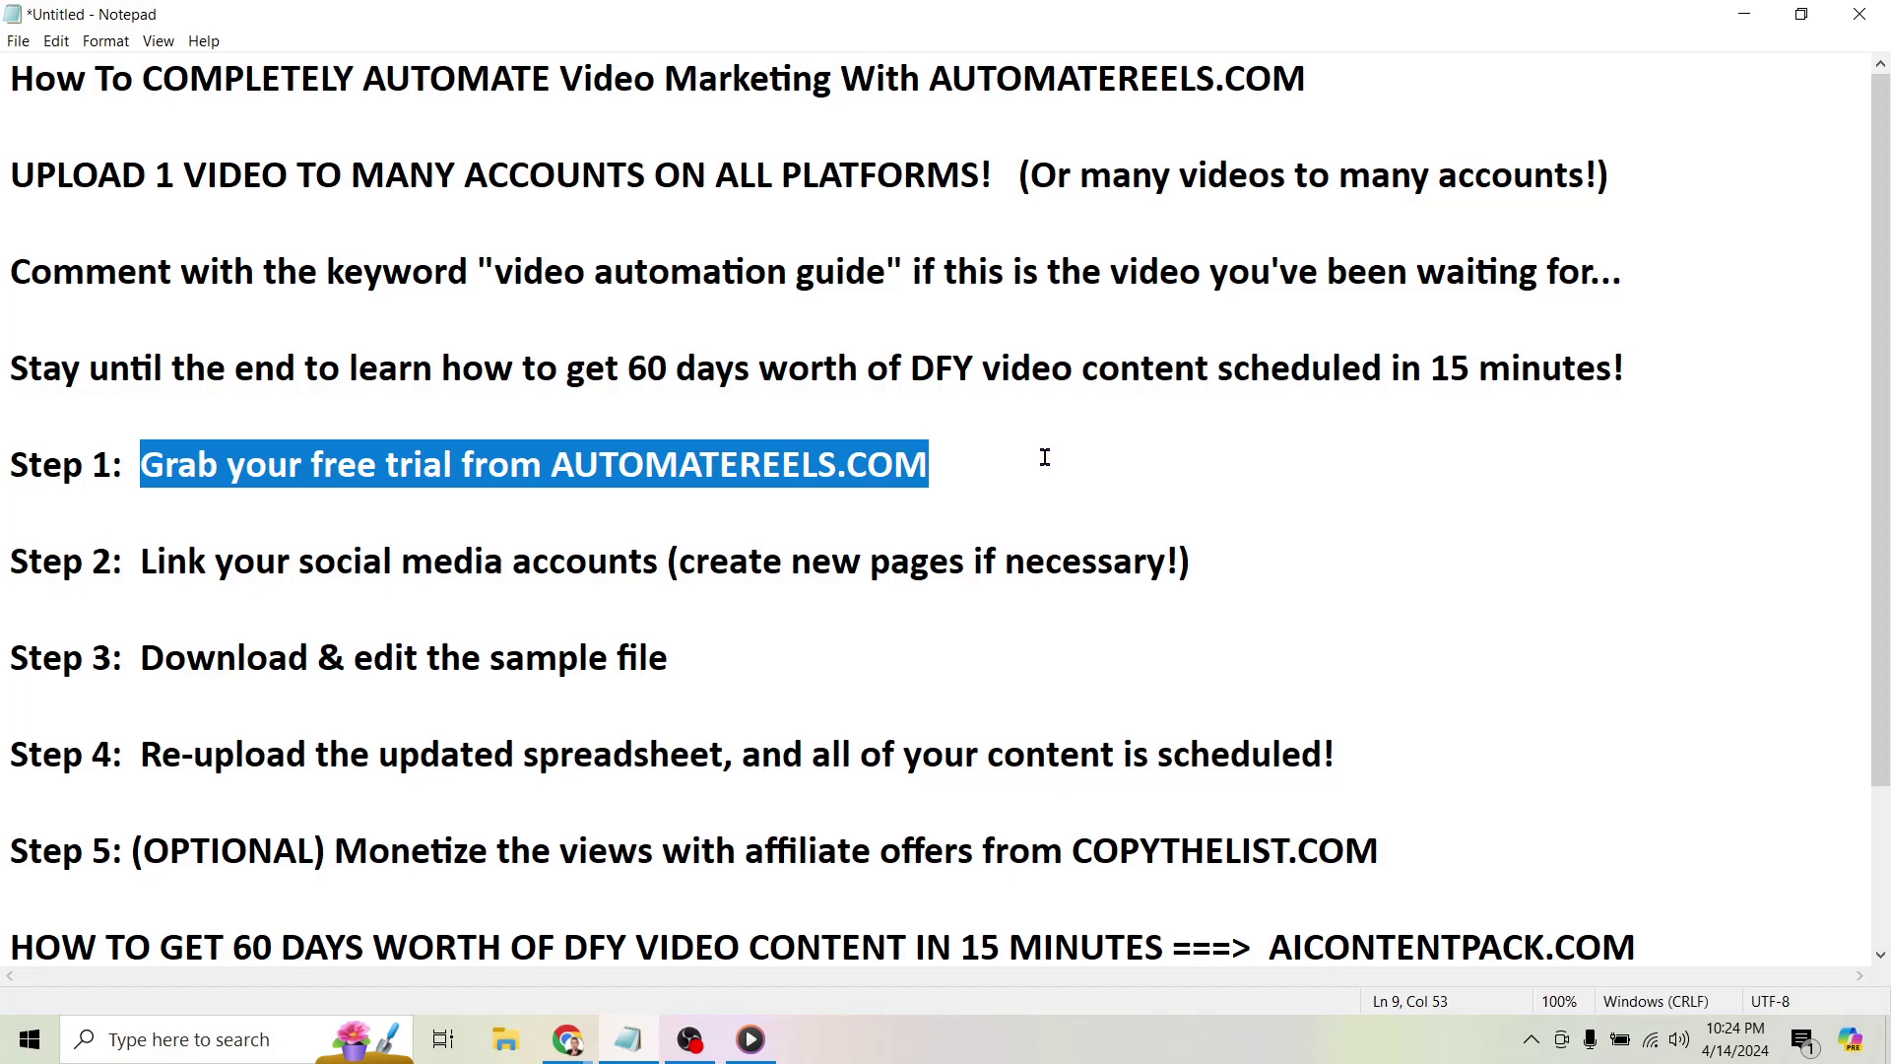
# Reveal the automatereels.com landing page with its free start offer, then bring the notes back.
pyautogui.click(1744, 12)
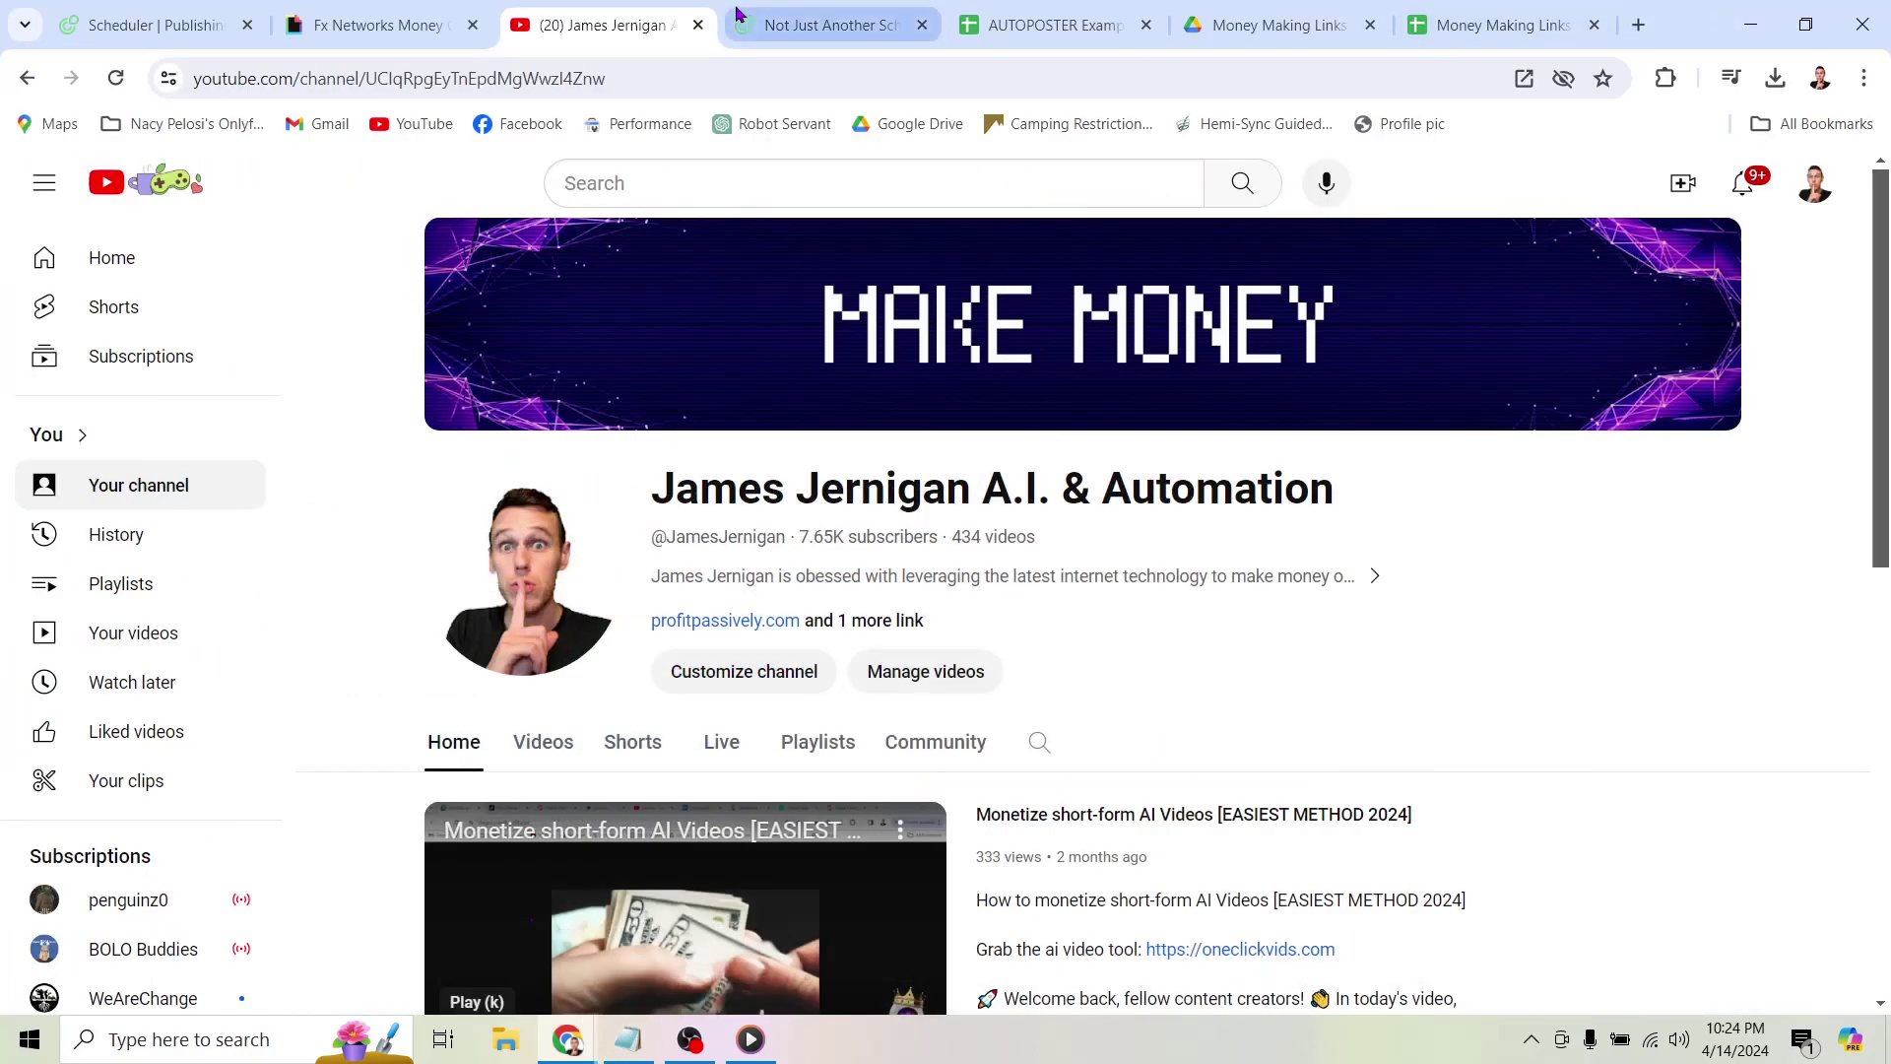
pyautogui.click(805, 24)
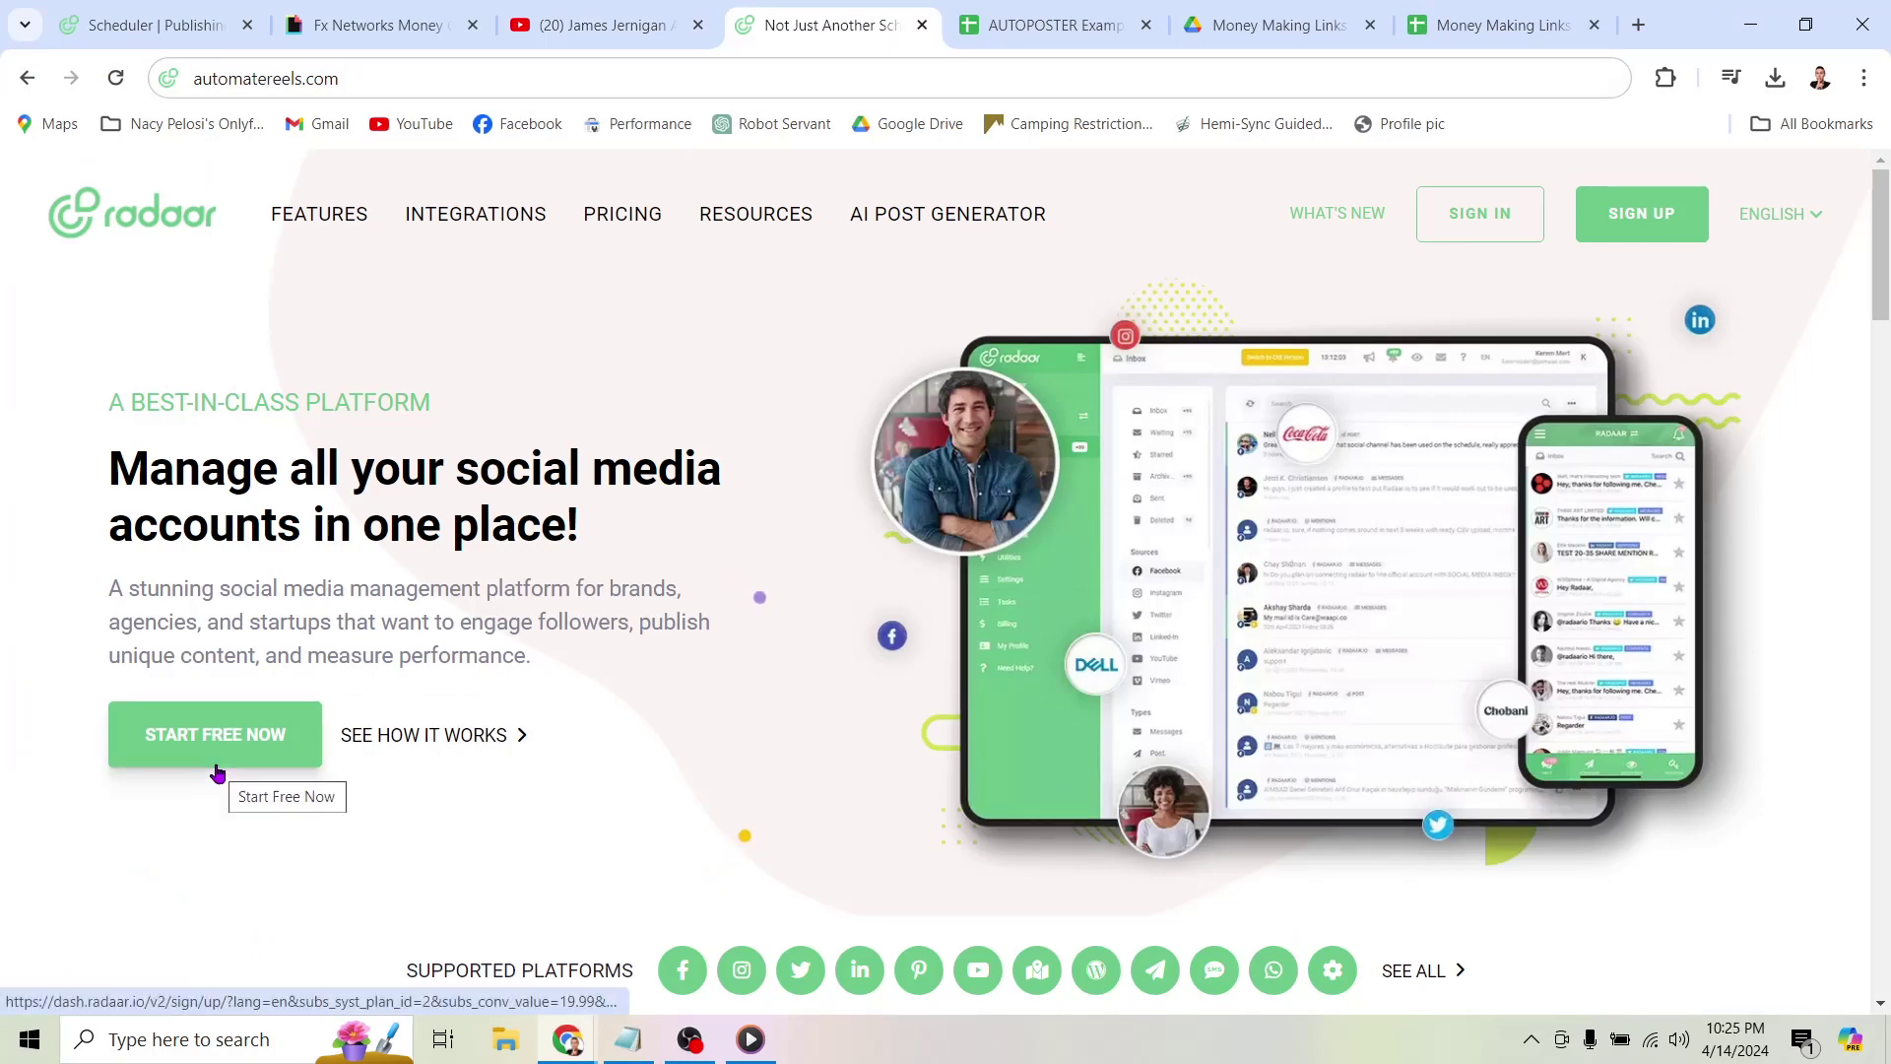
pyautogui.click(628, 1041)
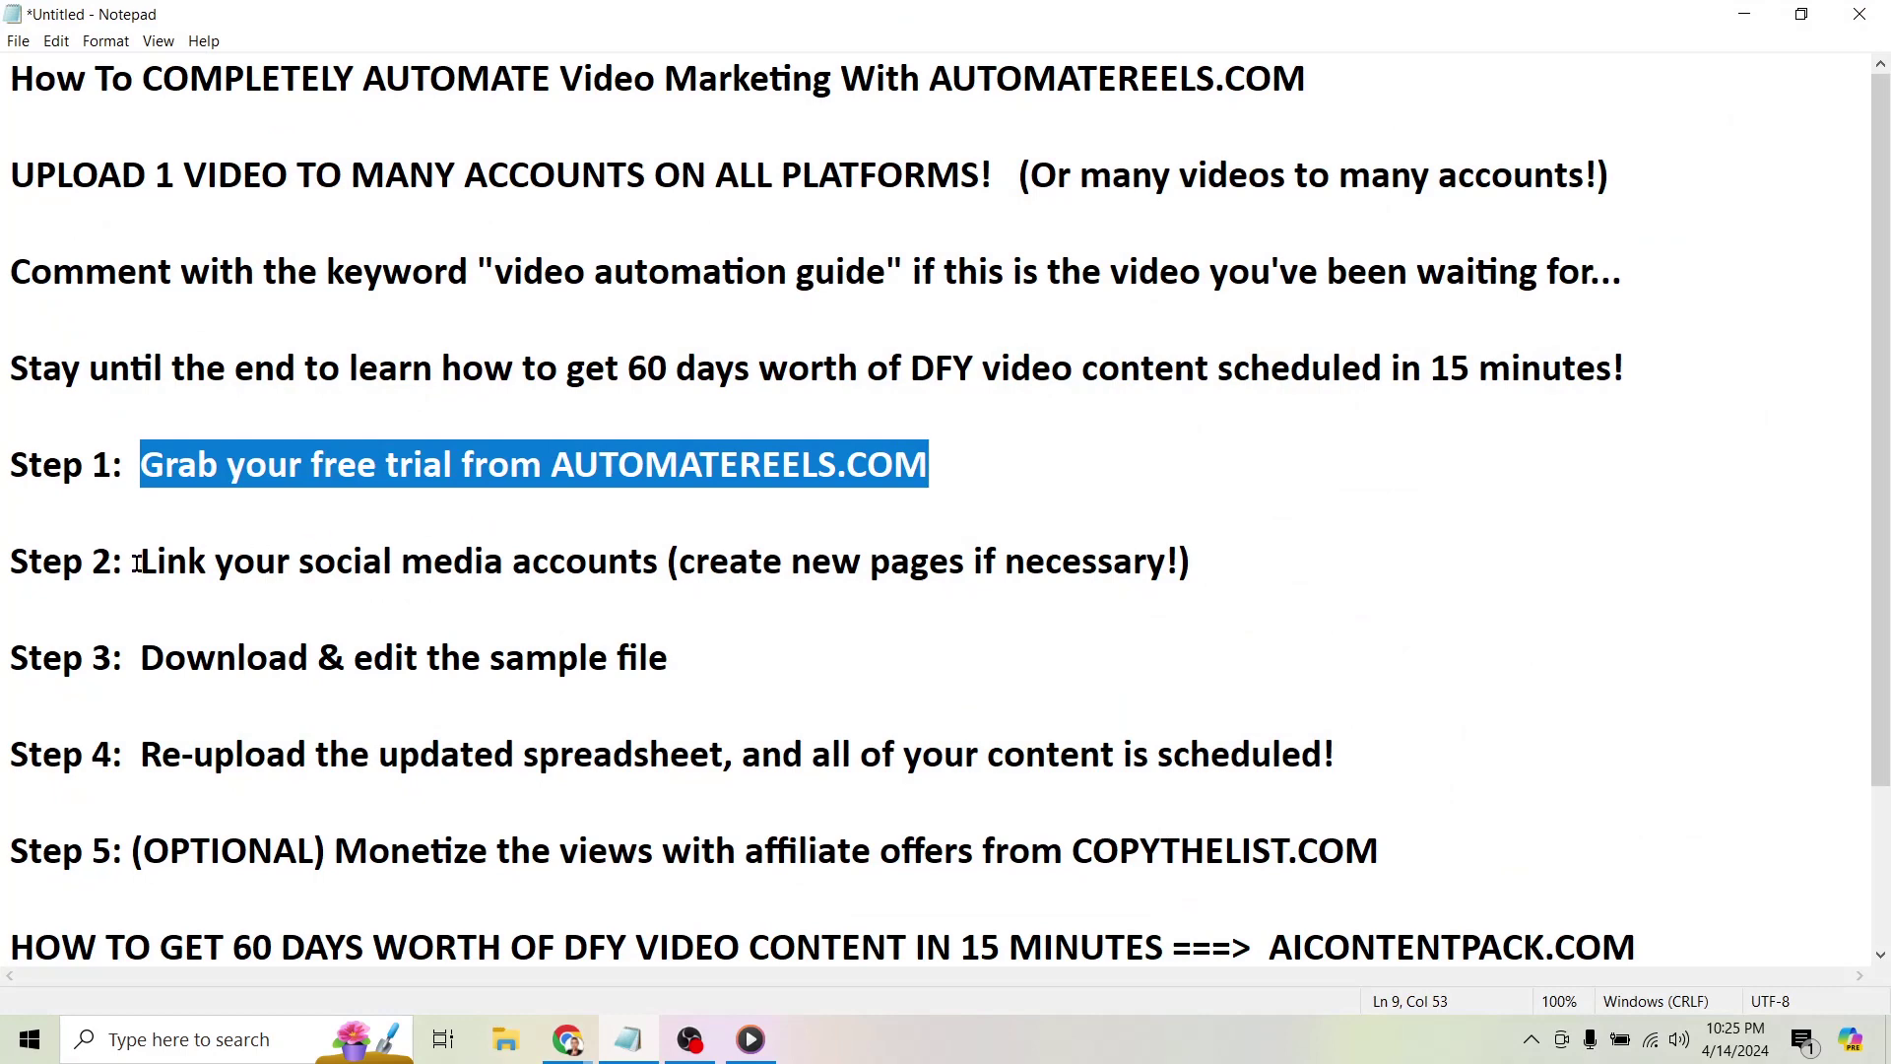
# Highlight the Step 2 phrases about linking accounts and creating pages, then return to the Radaar scheduler tab.
pyautogui.moveTo(138, 562); pyautogui.dragTo(656, 562)
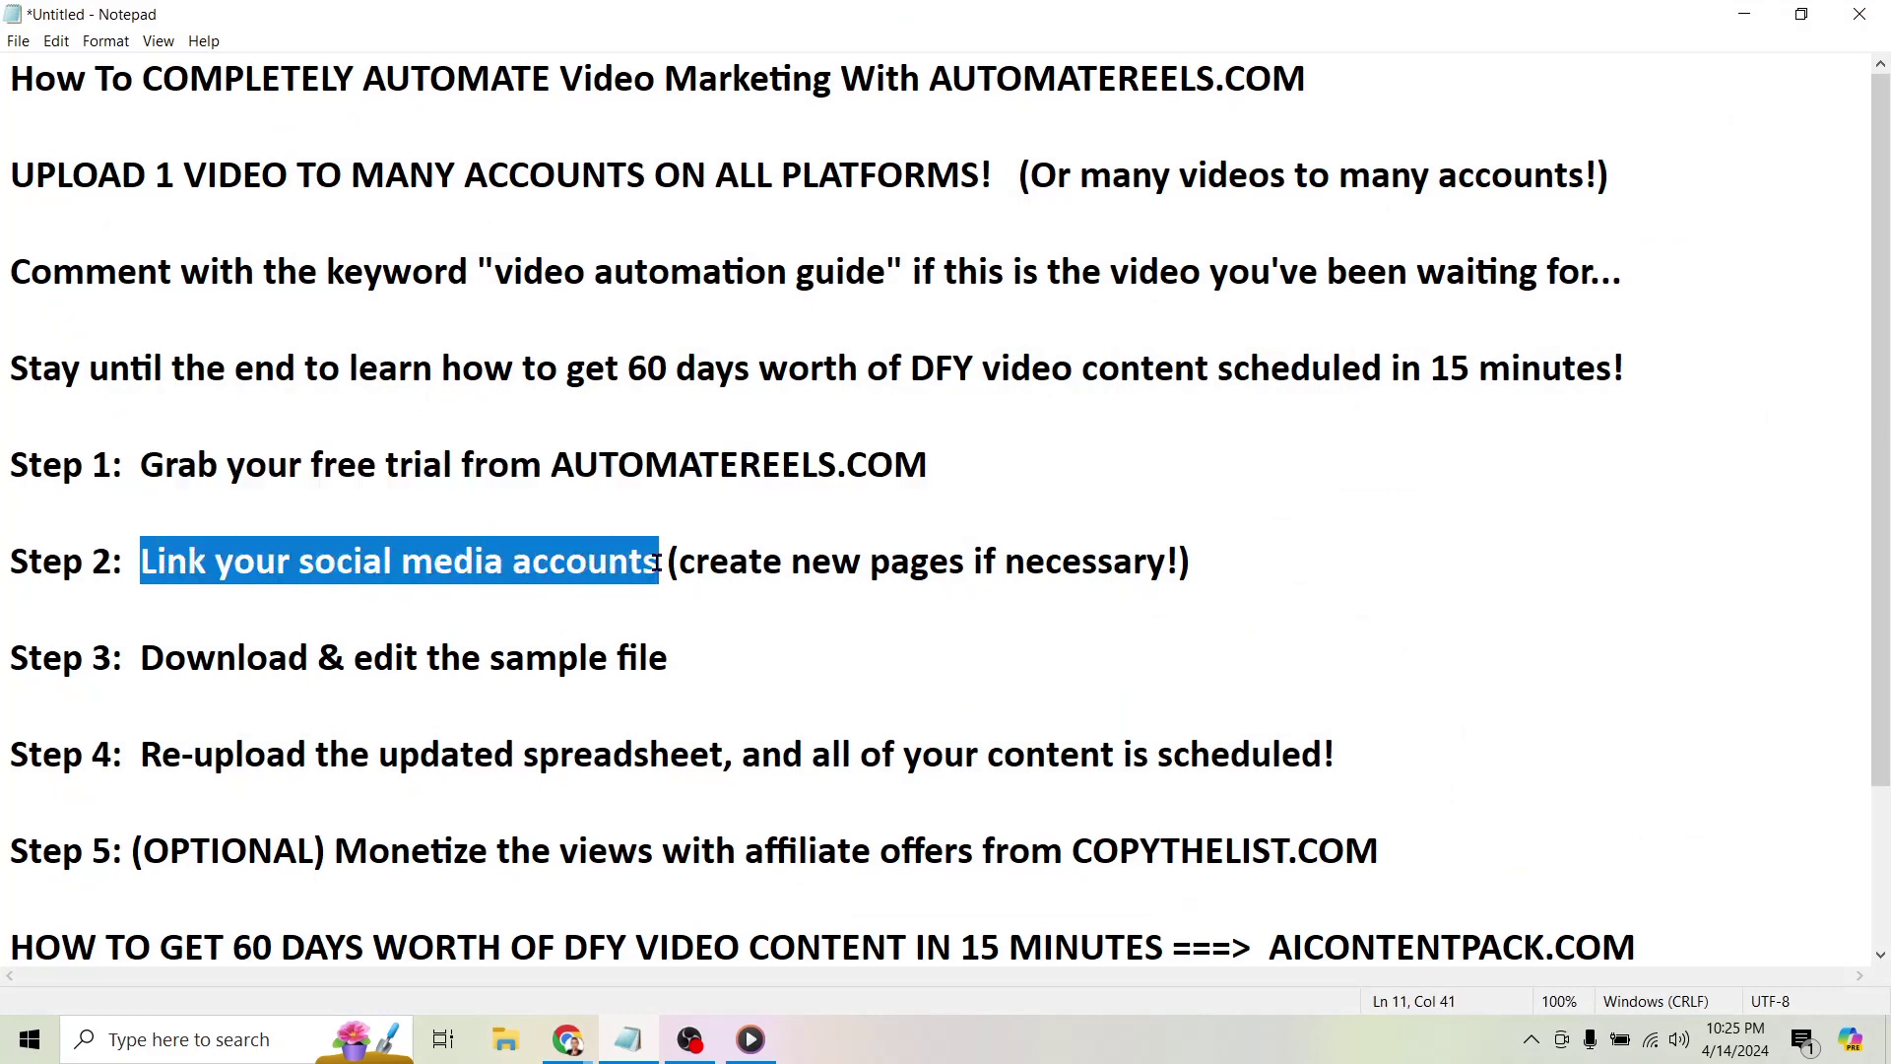
pyautogui.moveTo(680, 563); pyautogui.dragTo(1177, 564)
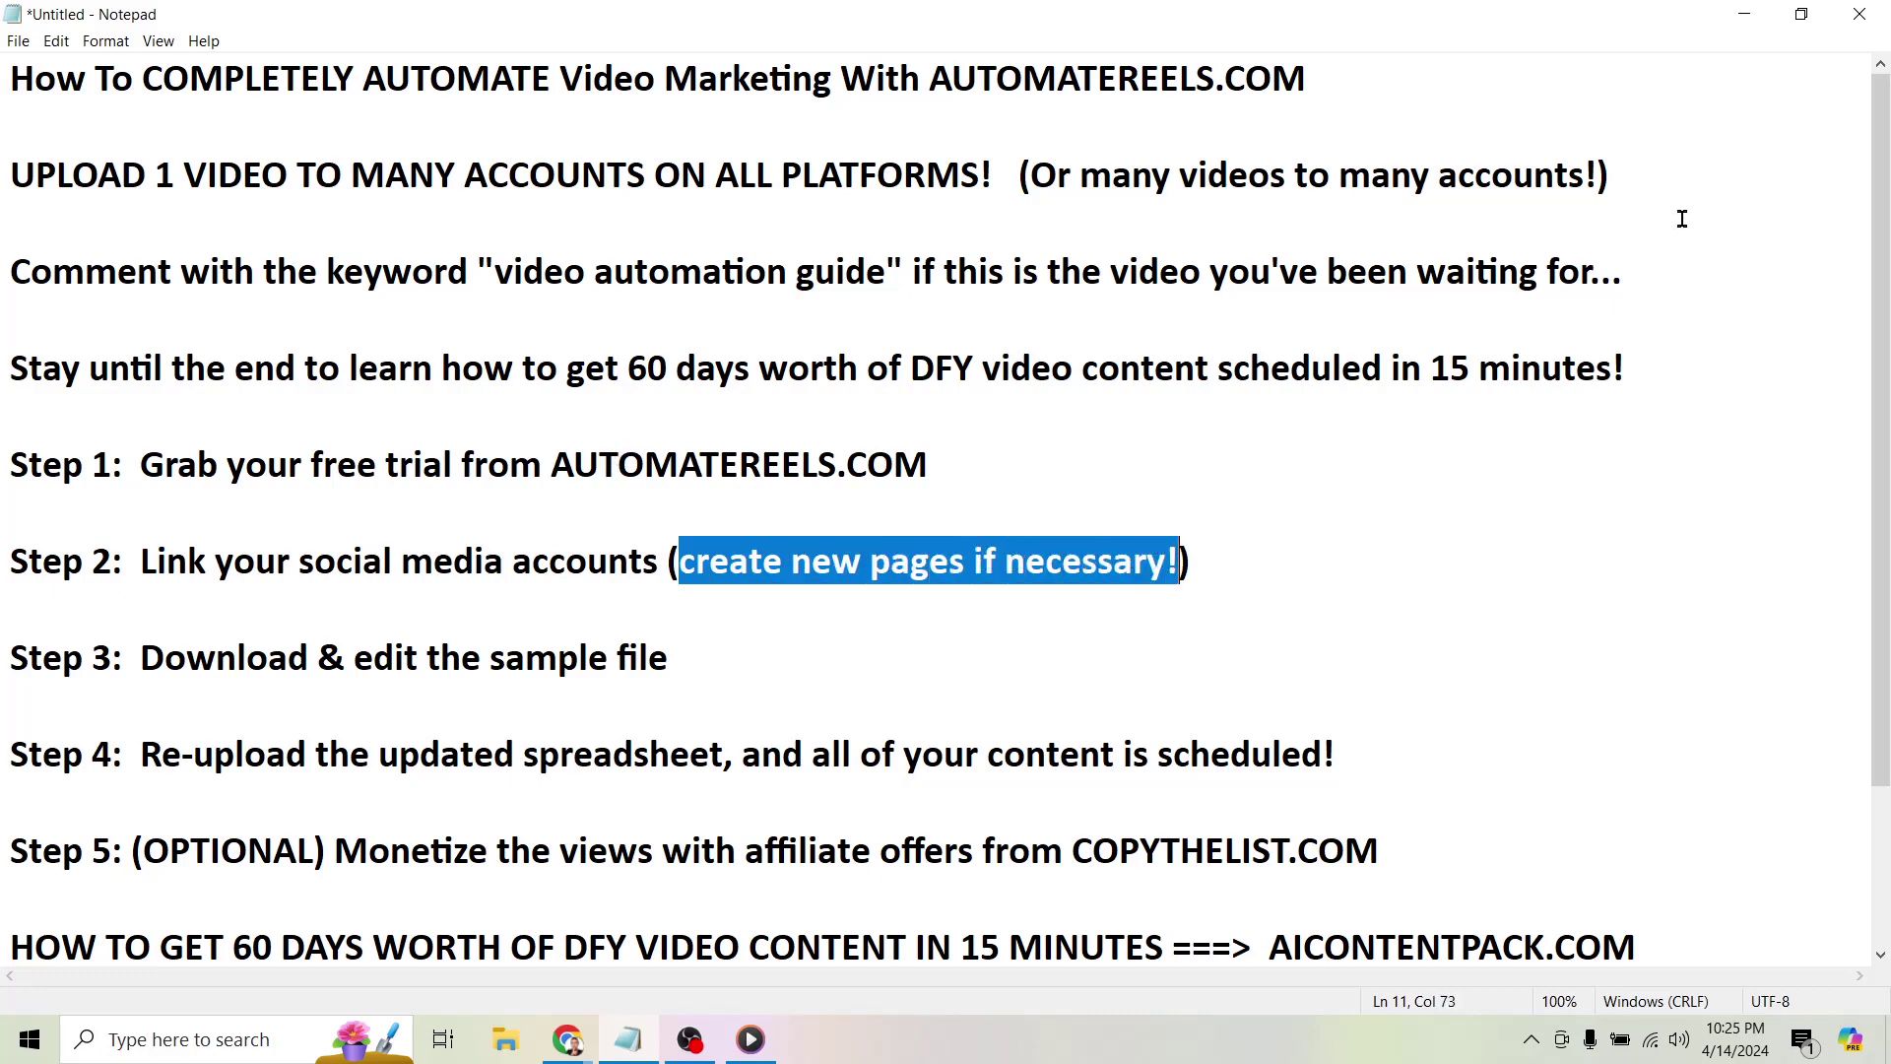
pyautogui.click(1745, 15)
pyautogui.click(147, 24)
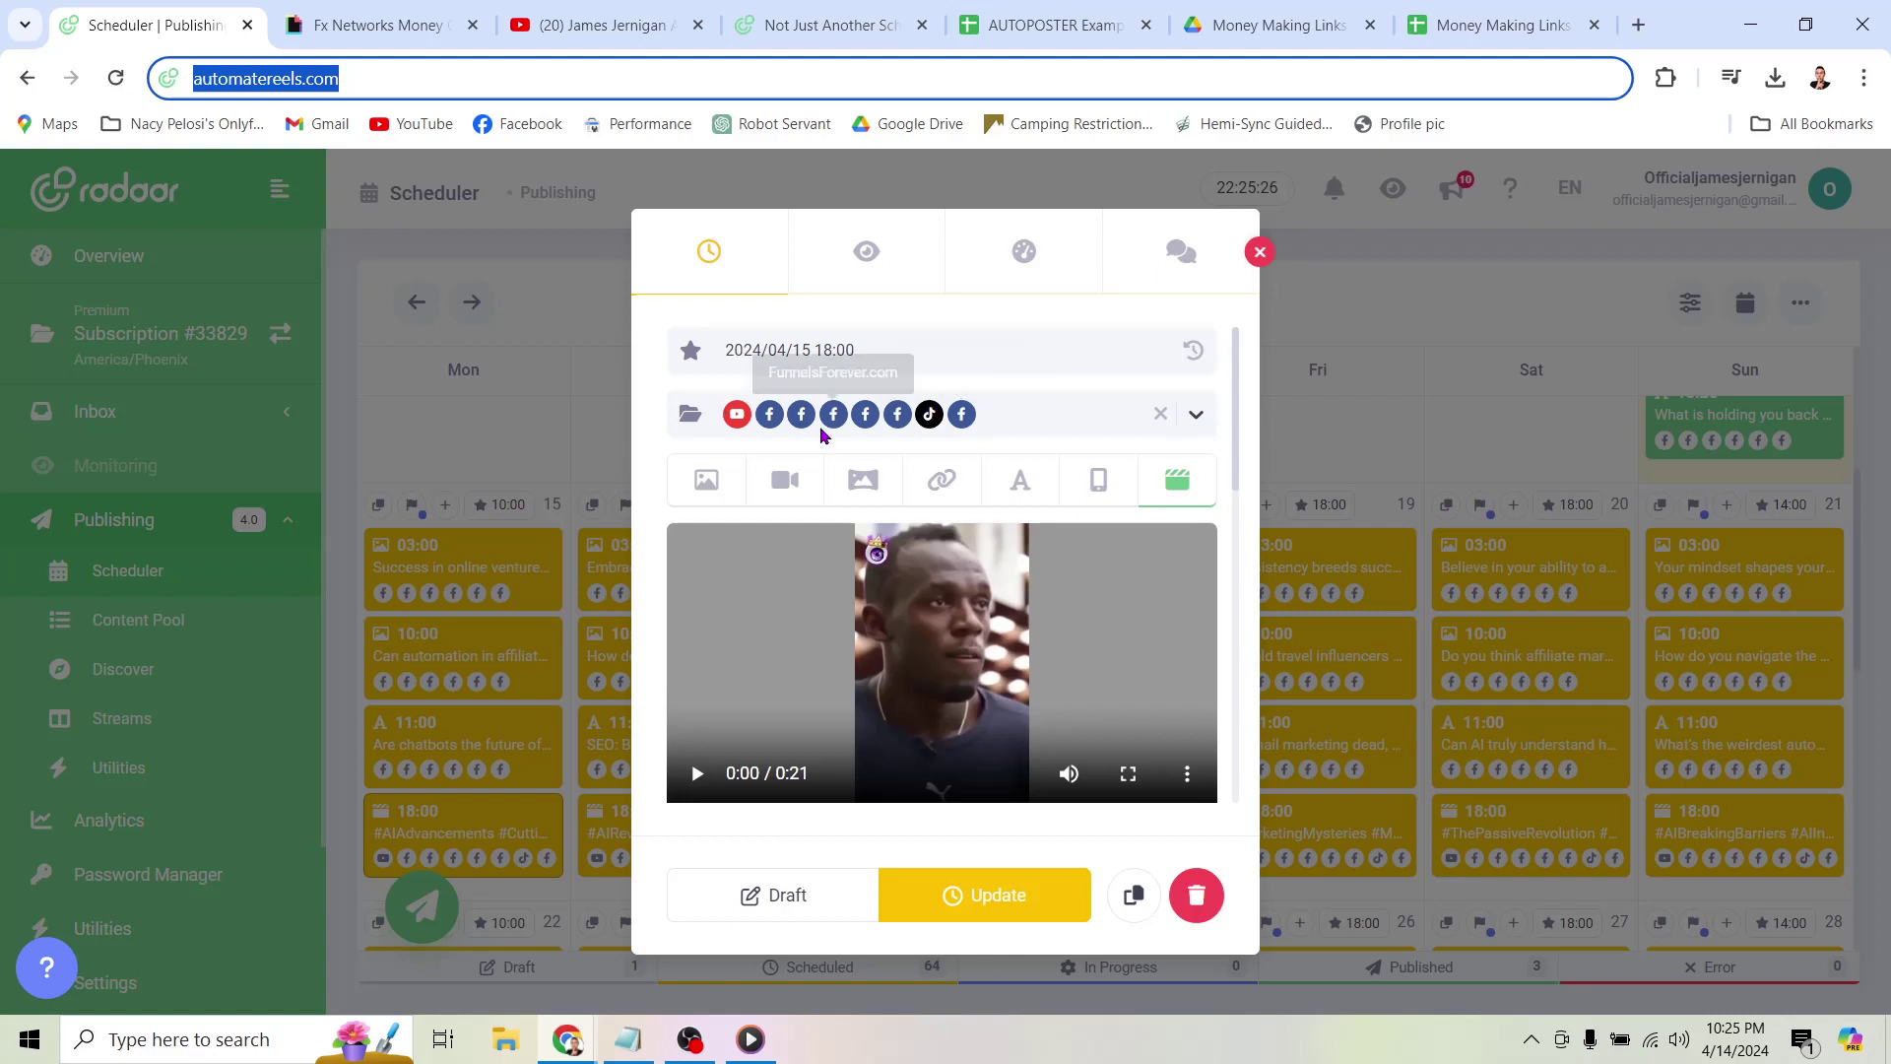
pyautogui.moveTo(942, 662)
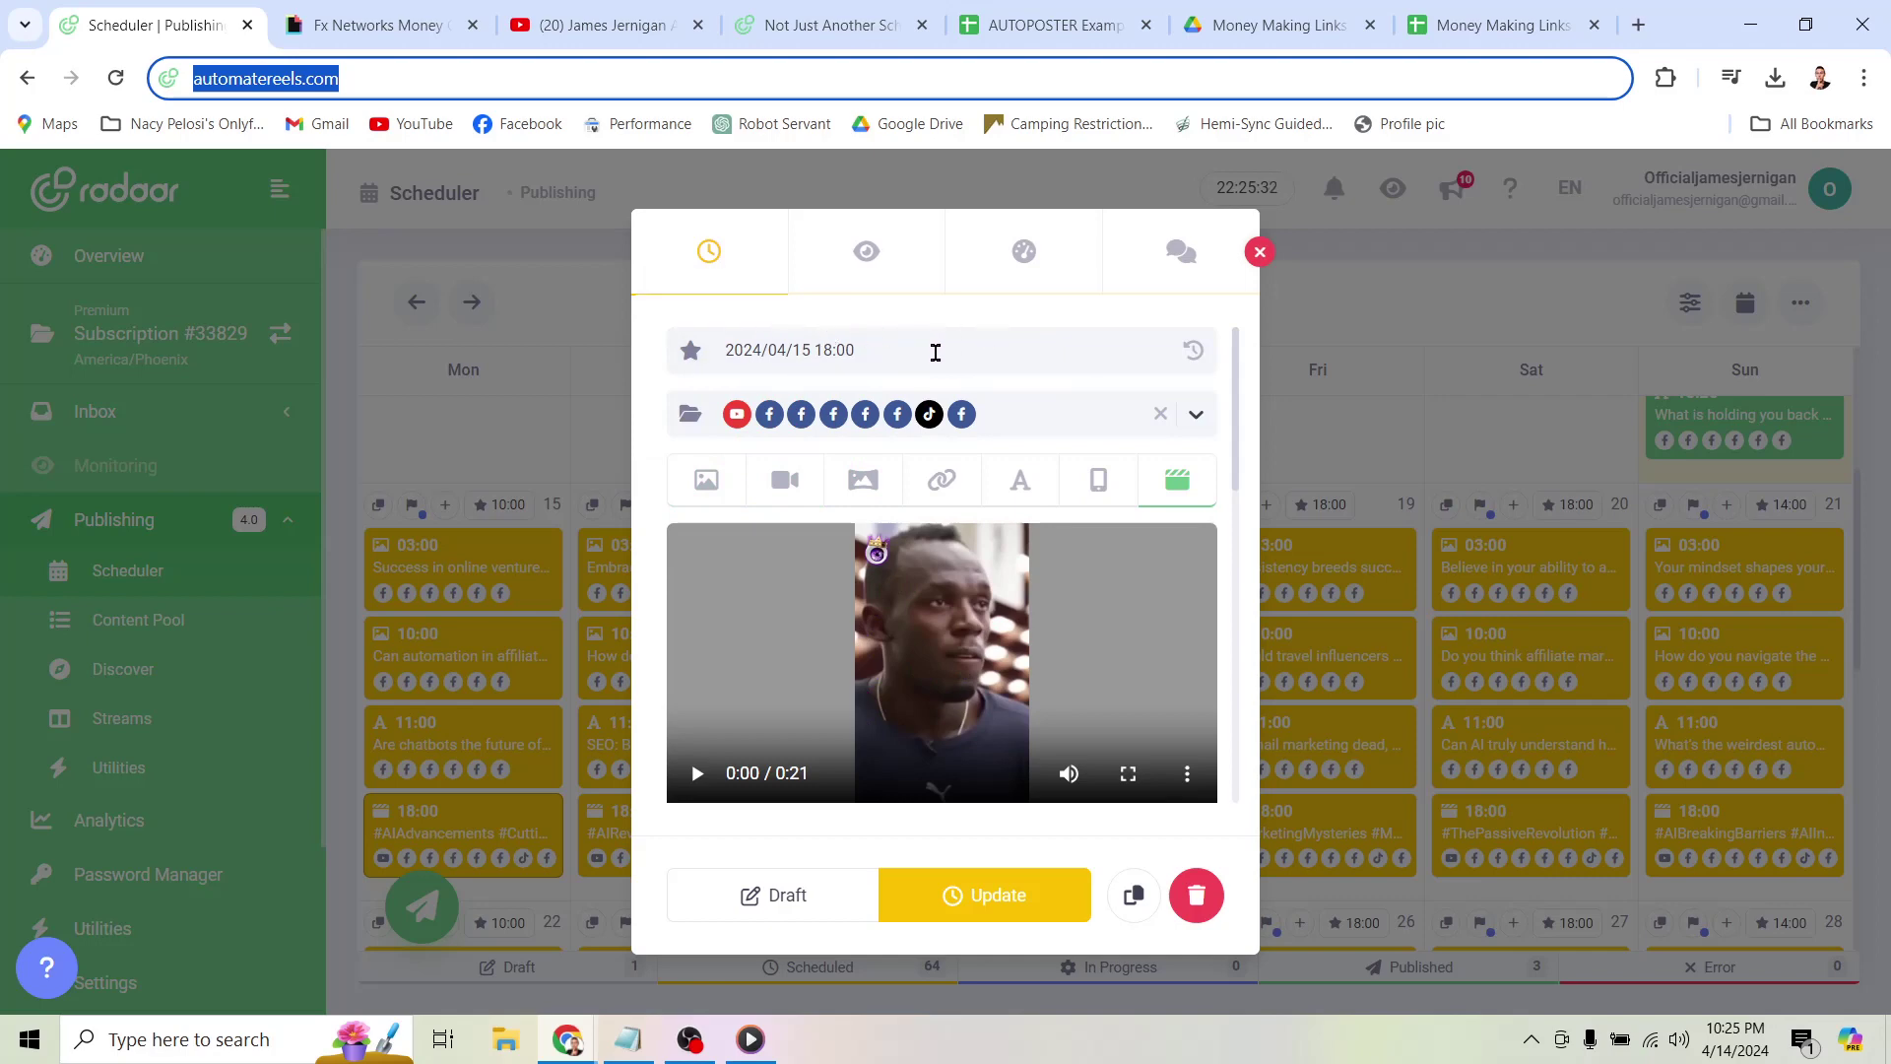
pyautogui.scroll(-3, 936, 371)
pyautogui.scroll(-3, 938, 403)
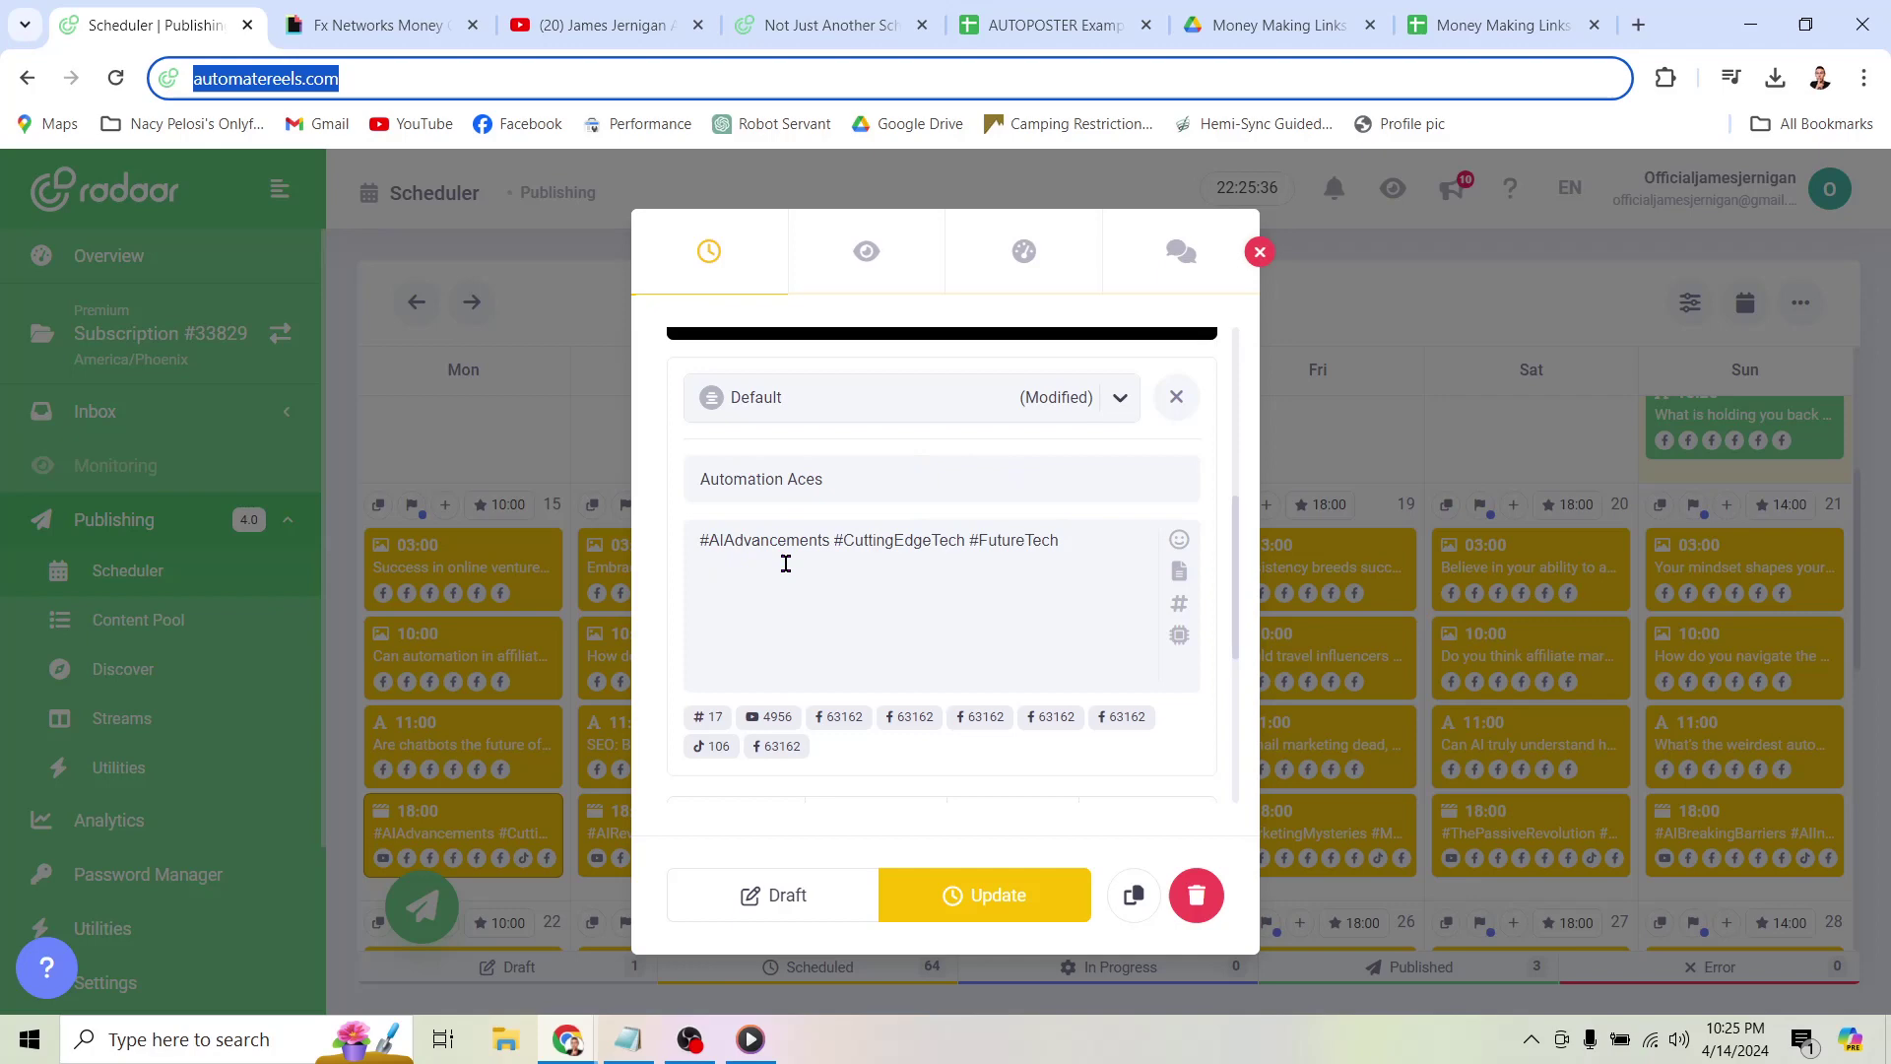
# Close the post editor to reveal the April 2024 calendar of scheduled posts.
pyautogui.click(1260, 251)
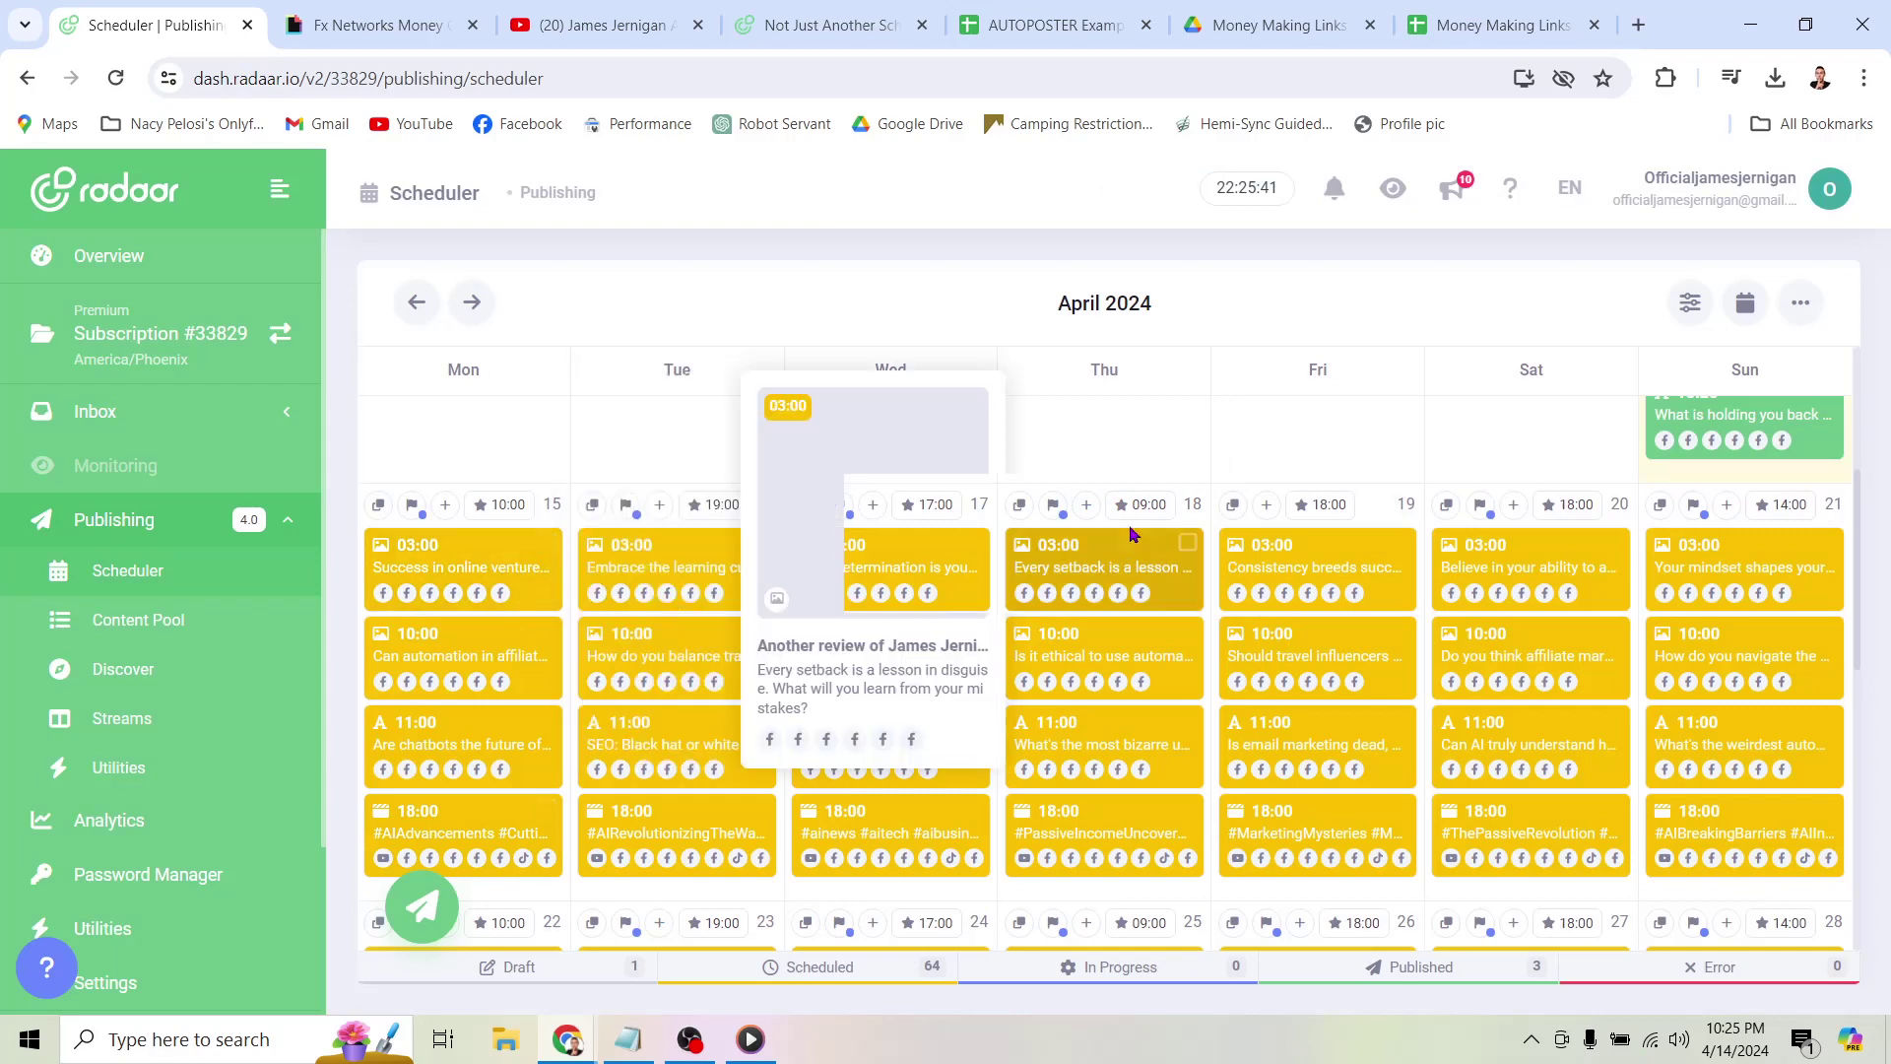
pyautogui.moveTo(1107, 657)
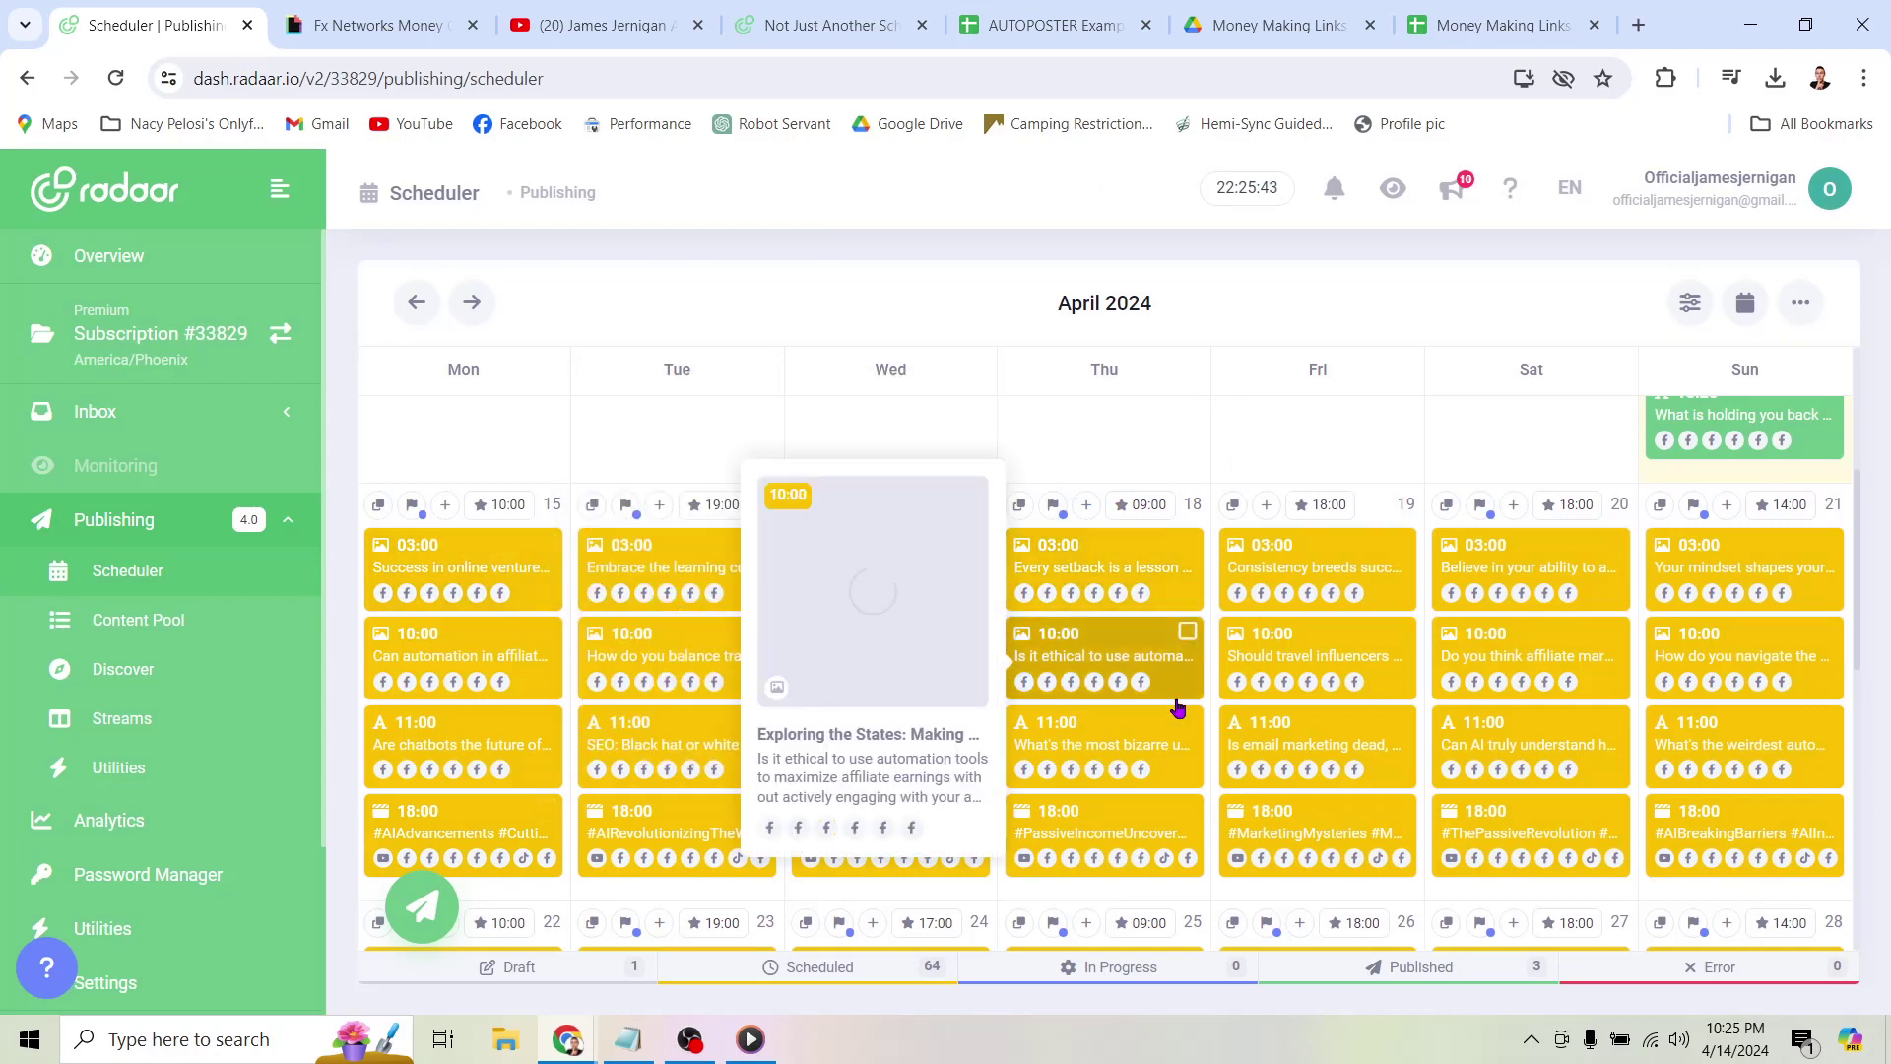
pyautogui.scroll(-5, 1190, 694)
pyautogui.scroll(-5, 1198, 725)
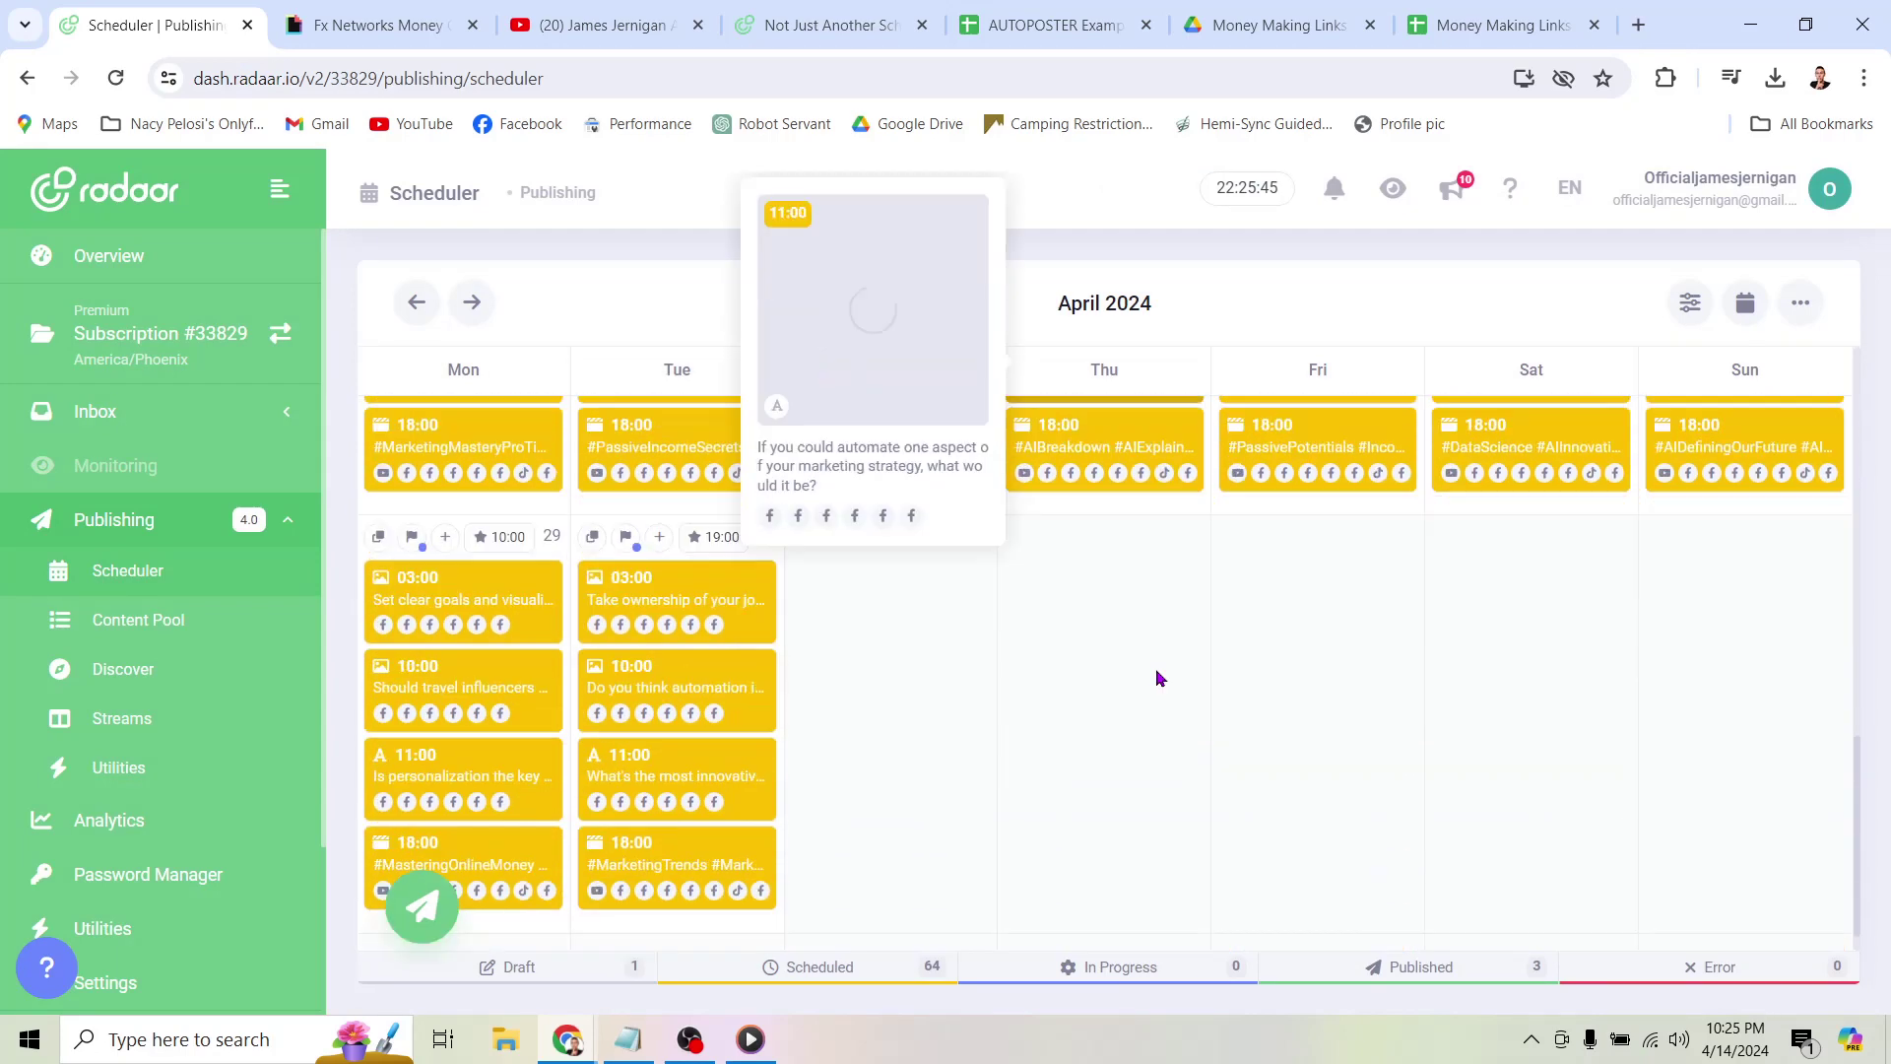
pyautogui.scroll(-2, 1154, 679)
pyautogui.scroll(5, 1099, 831)
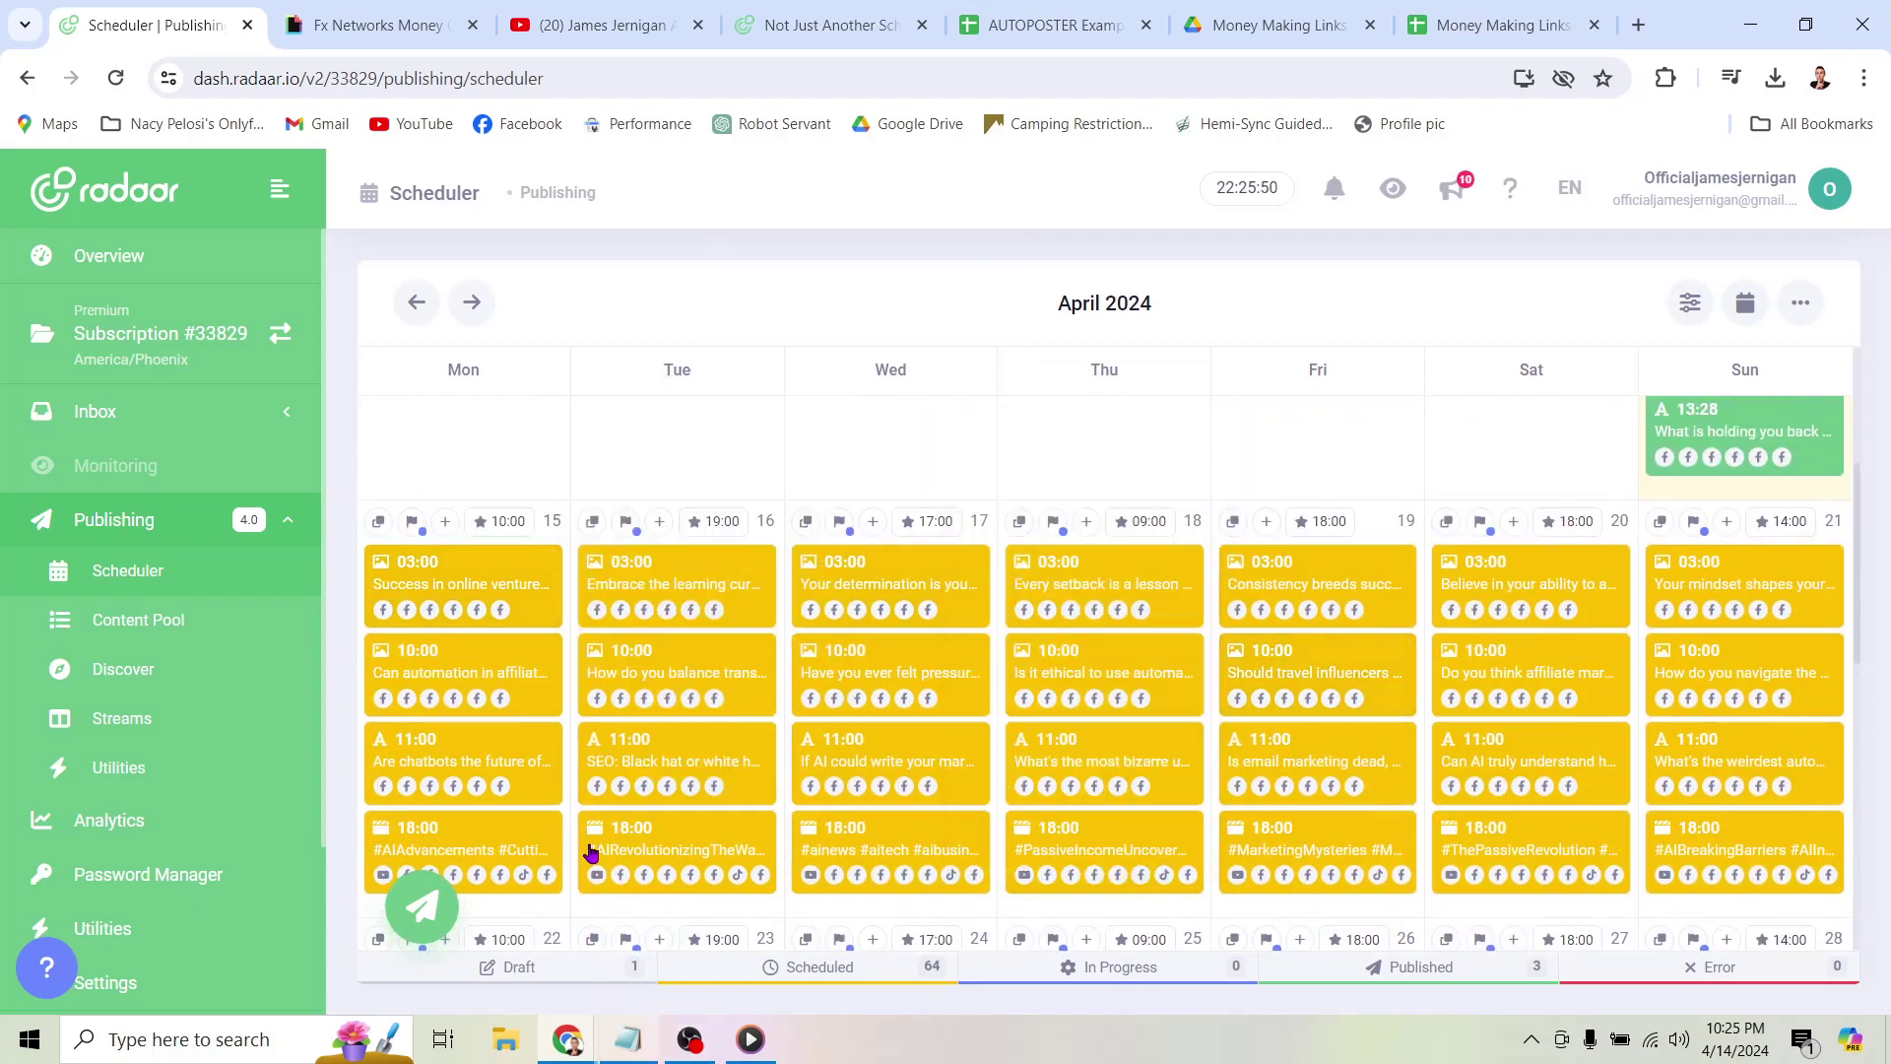
pyautogui.click(628, 1045)
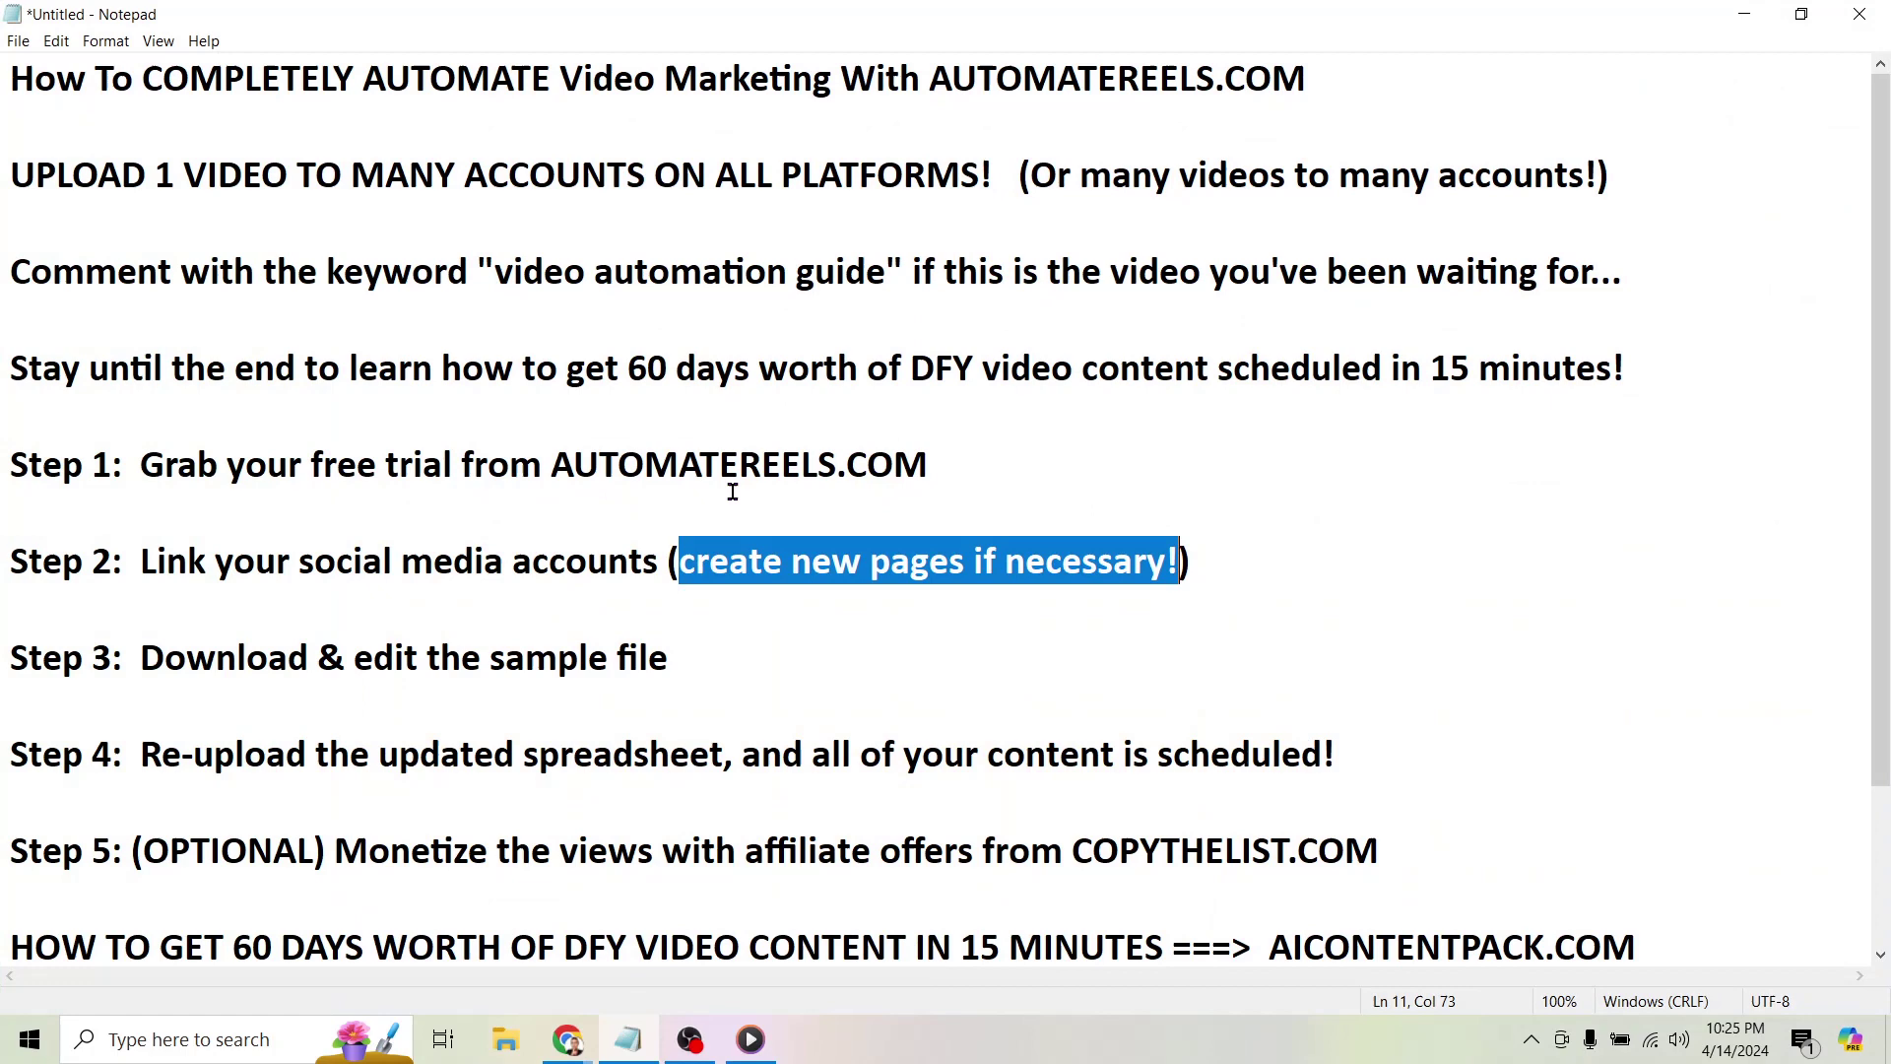
pyautogui.moveTo(552, 465); pyautogui.dragTo(932, 465)
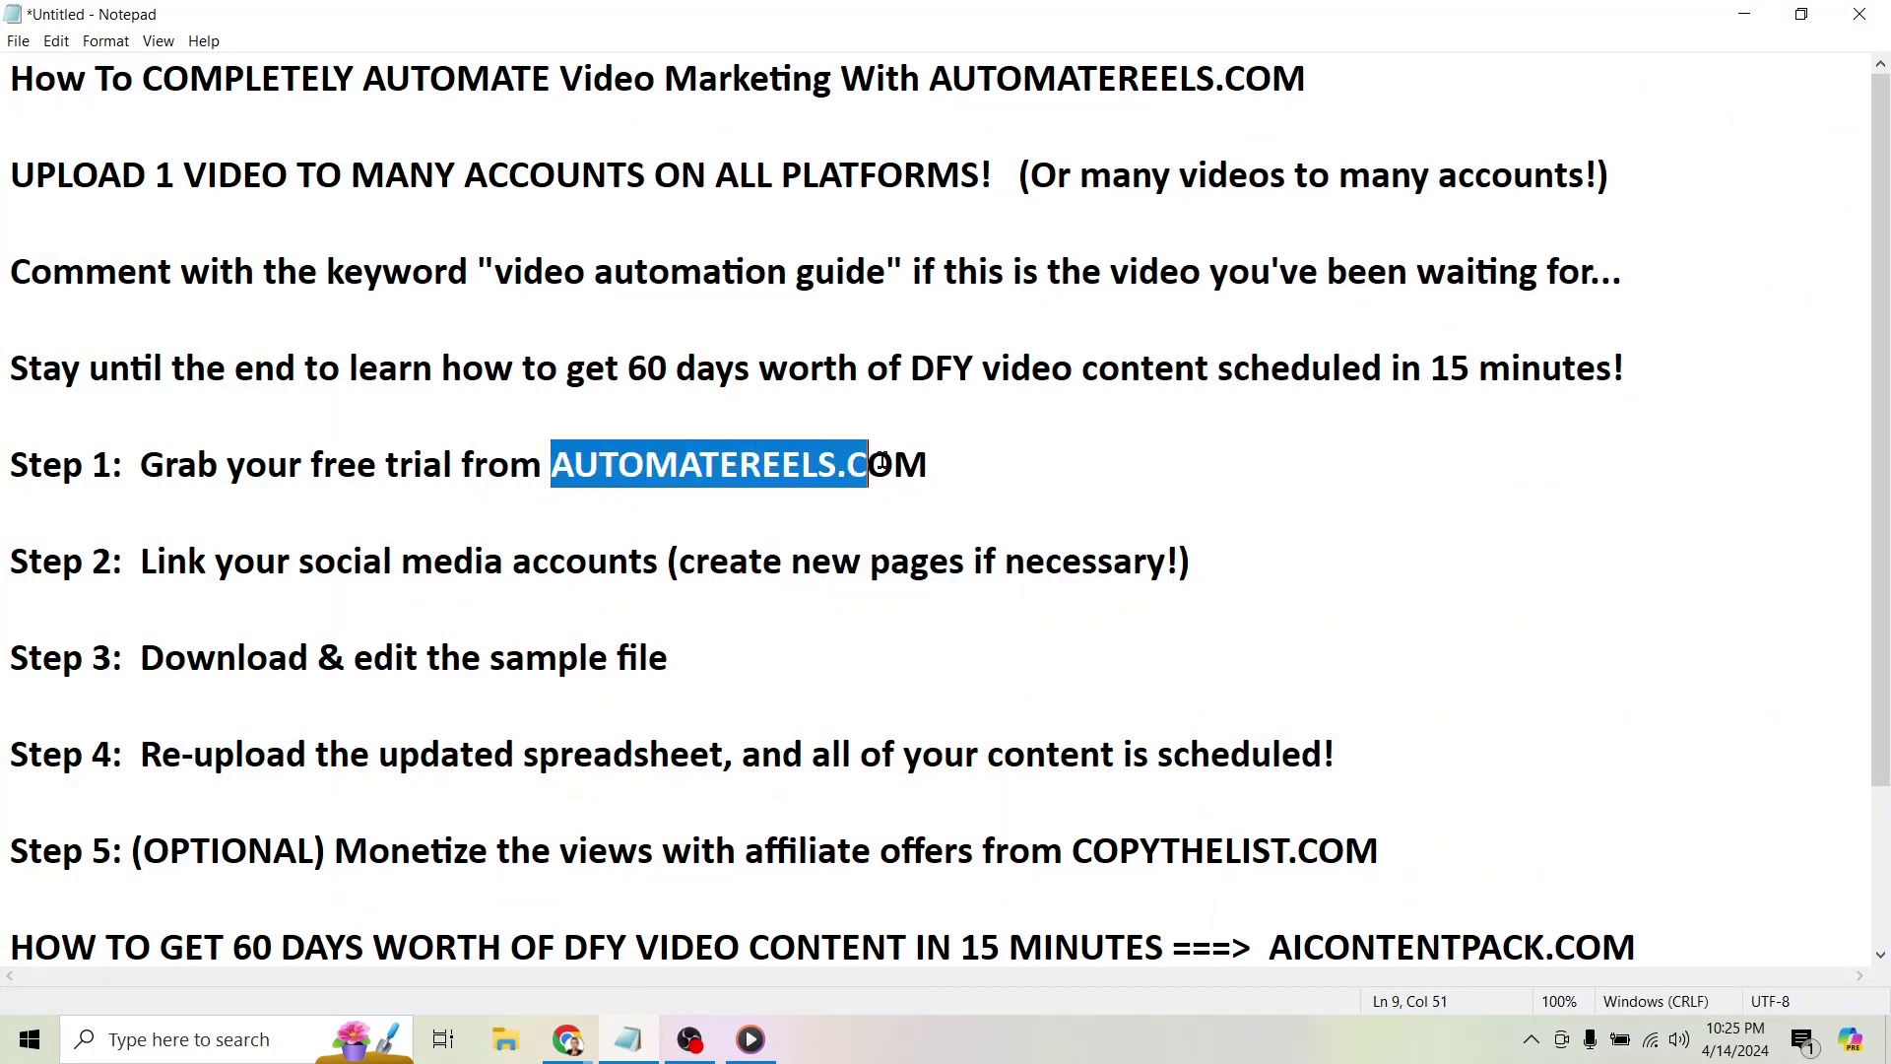
pyautogui.moveTo(141, 563); pyautogui.dragTo(654, 562)
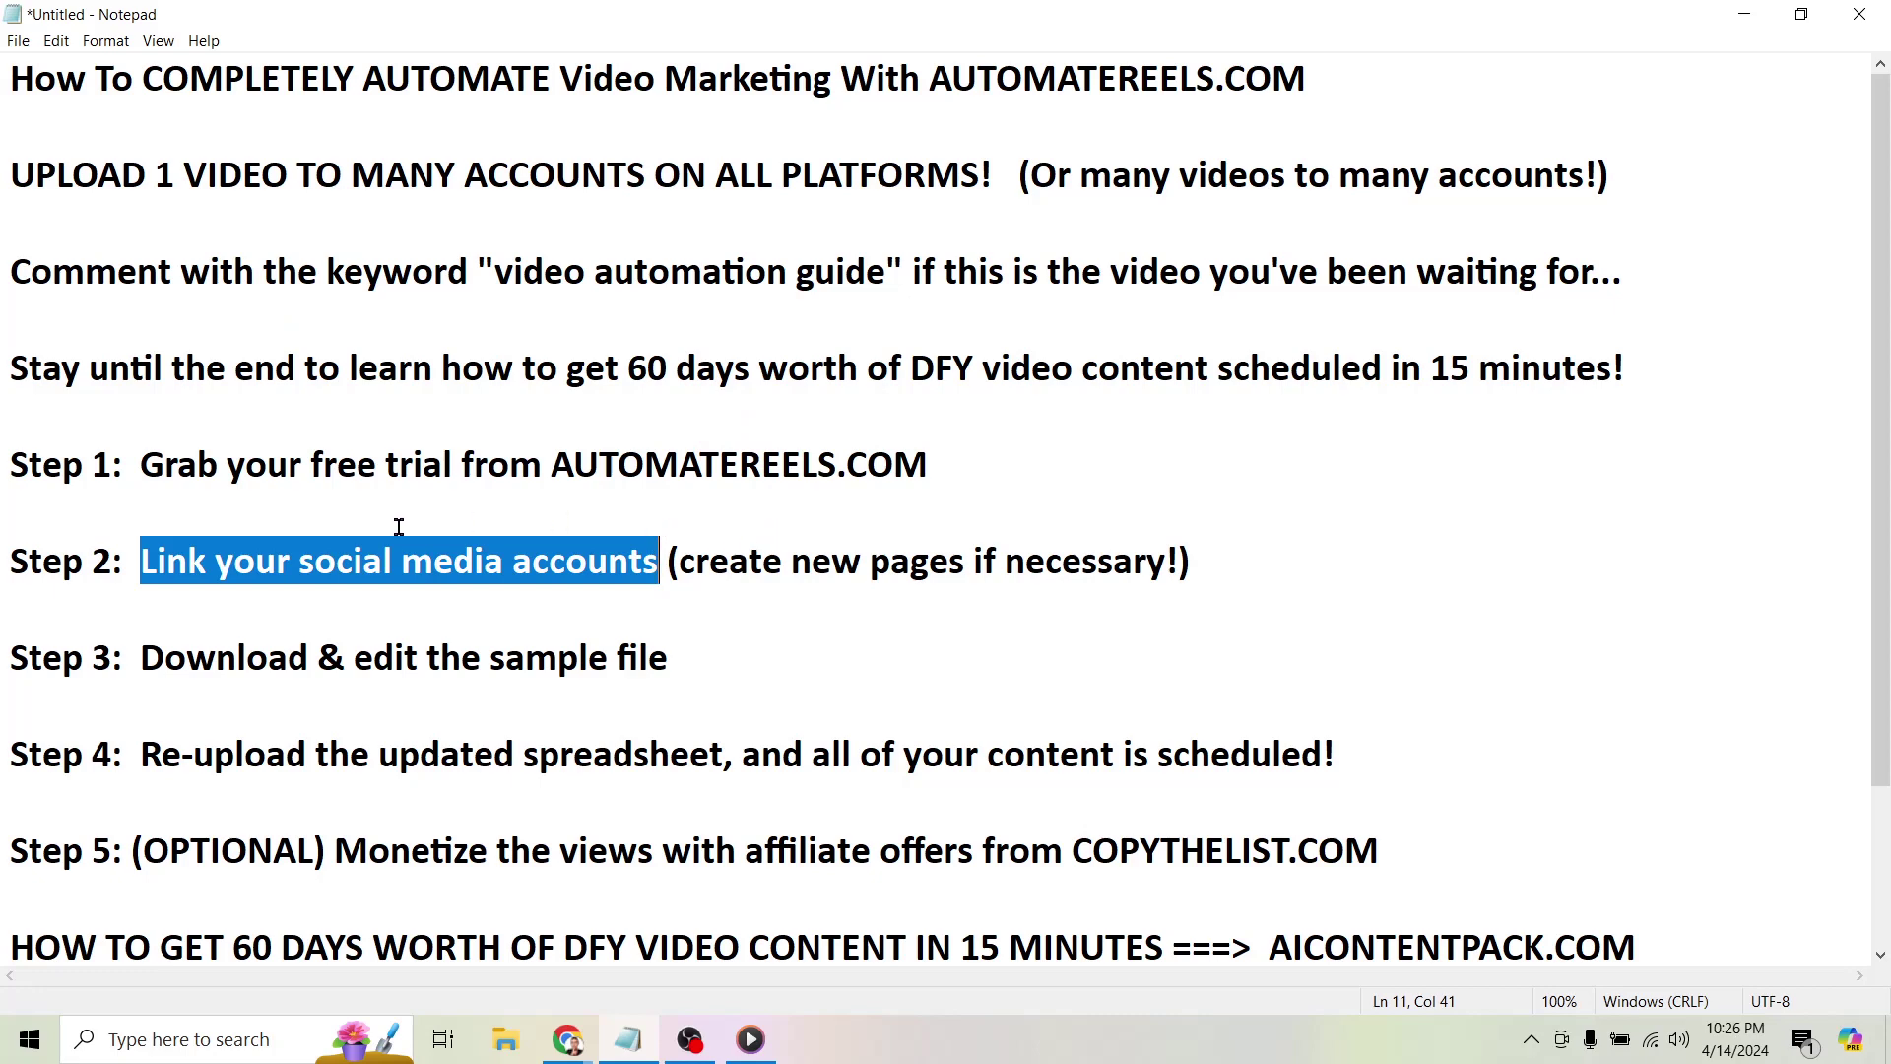
pyautogui.click(142, 659)
pyautogui.moveTo(141, 659); pyautogui.dragTo(671, 660)
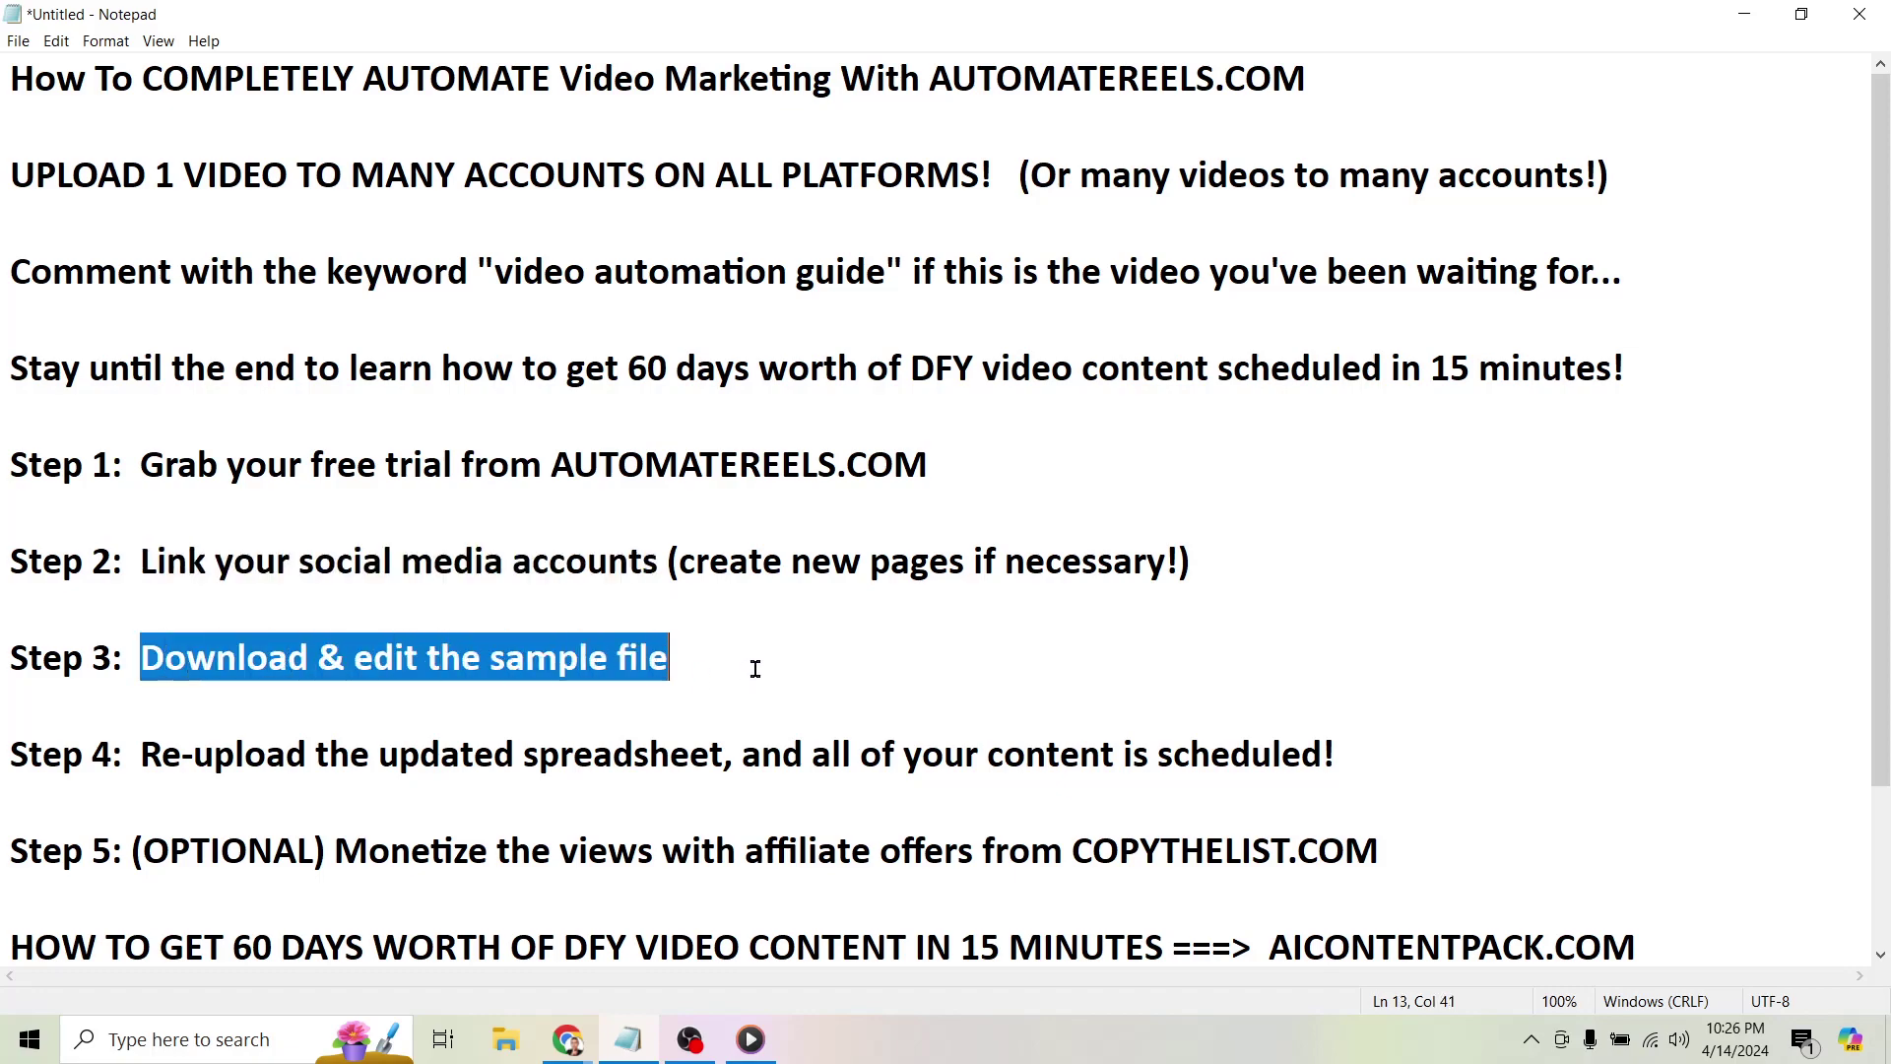
# Return to the Radaar scheduler and start a Bulk (CSV) Import from the post creation options.
pyautogui.click(1743, 12)
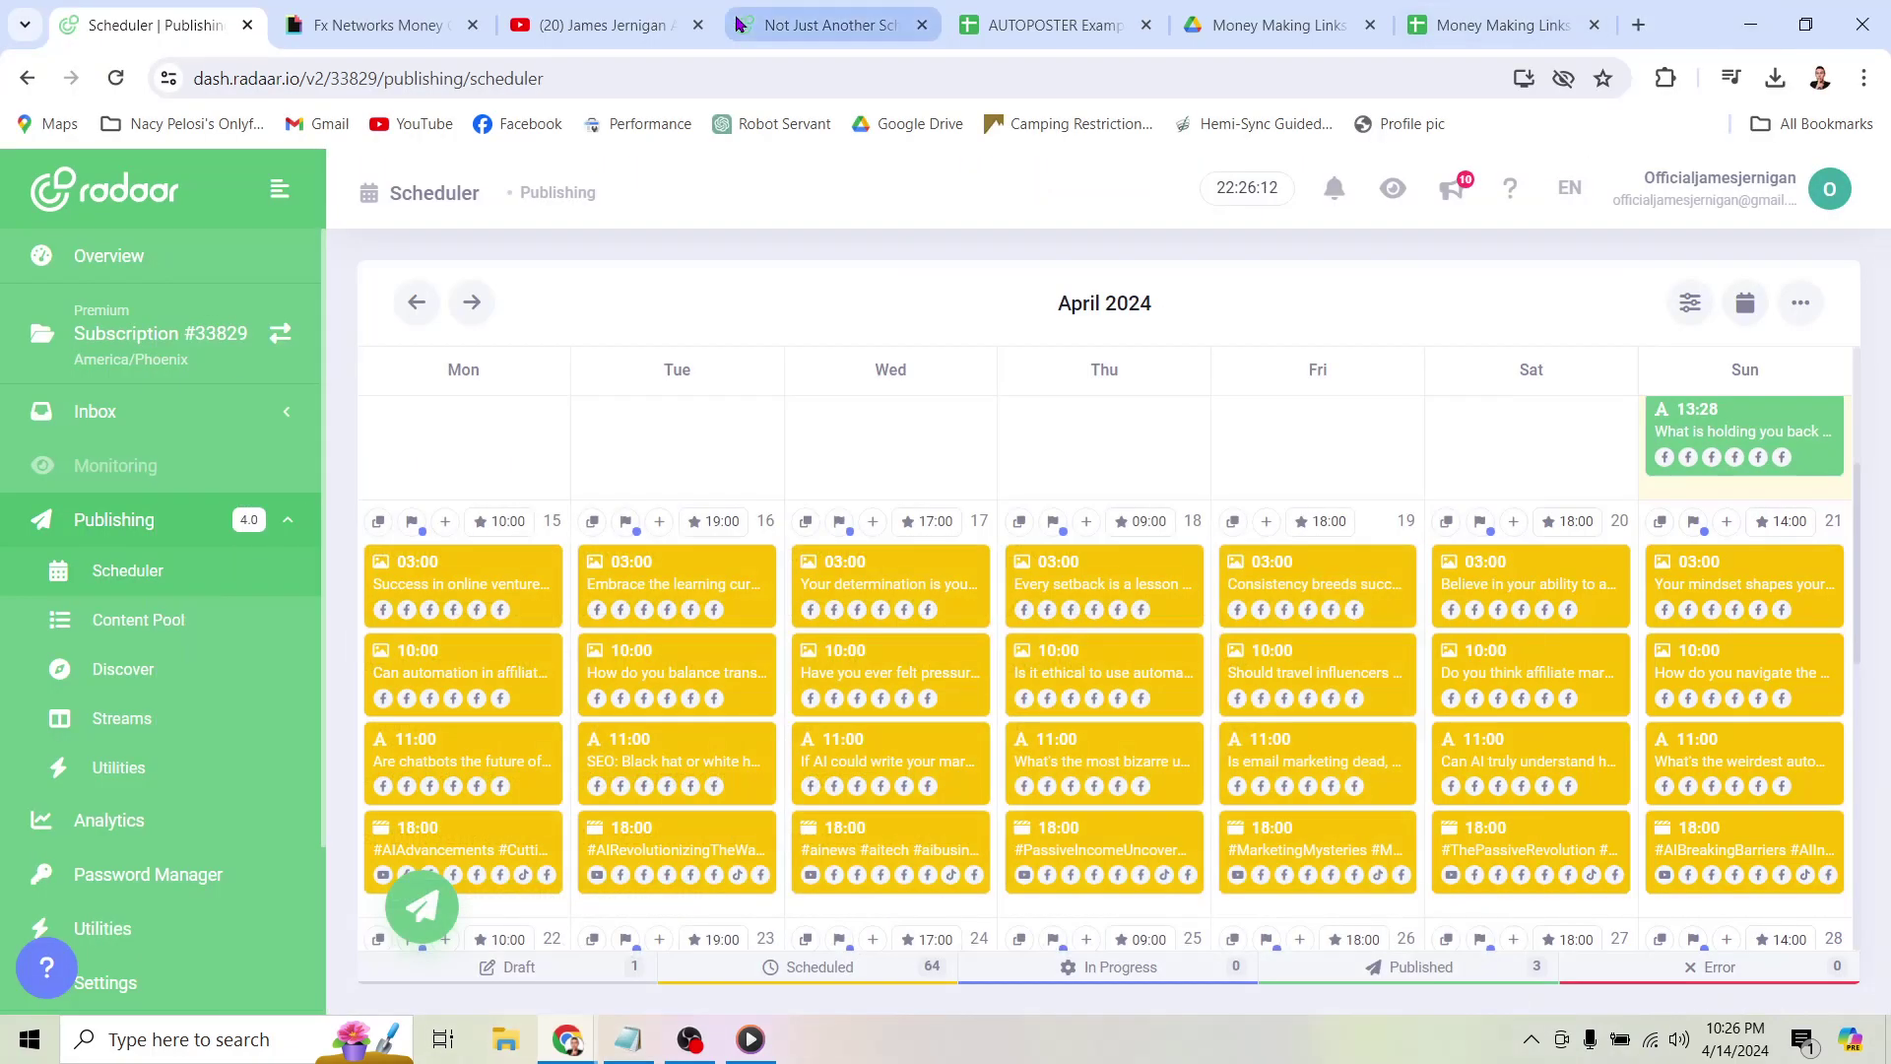
pyautogui.click(827, 23)
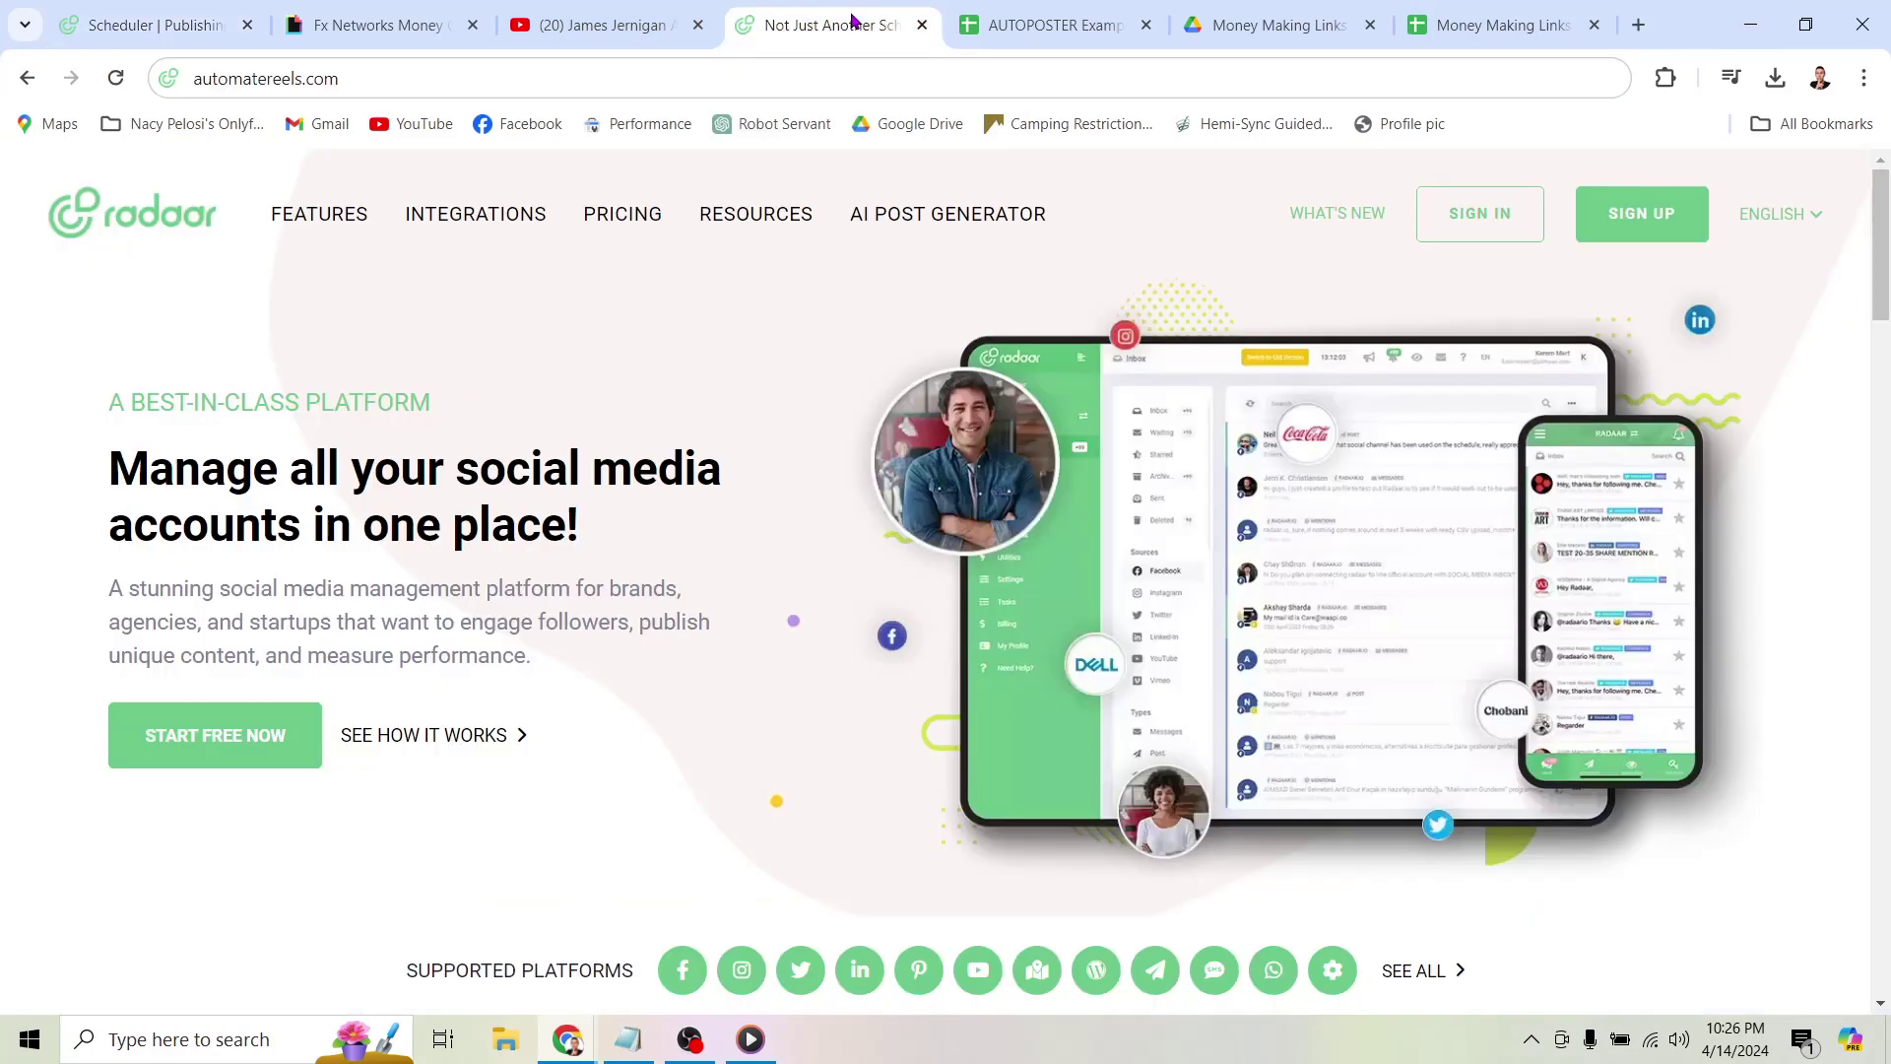
pyautogui.click(142, 26)
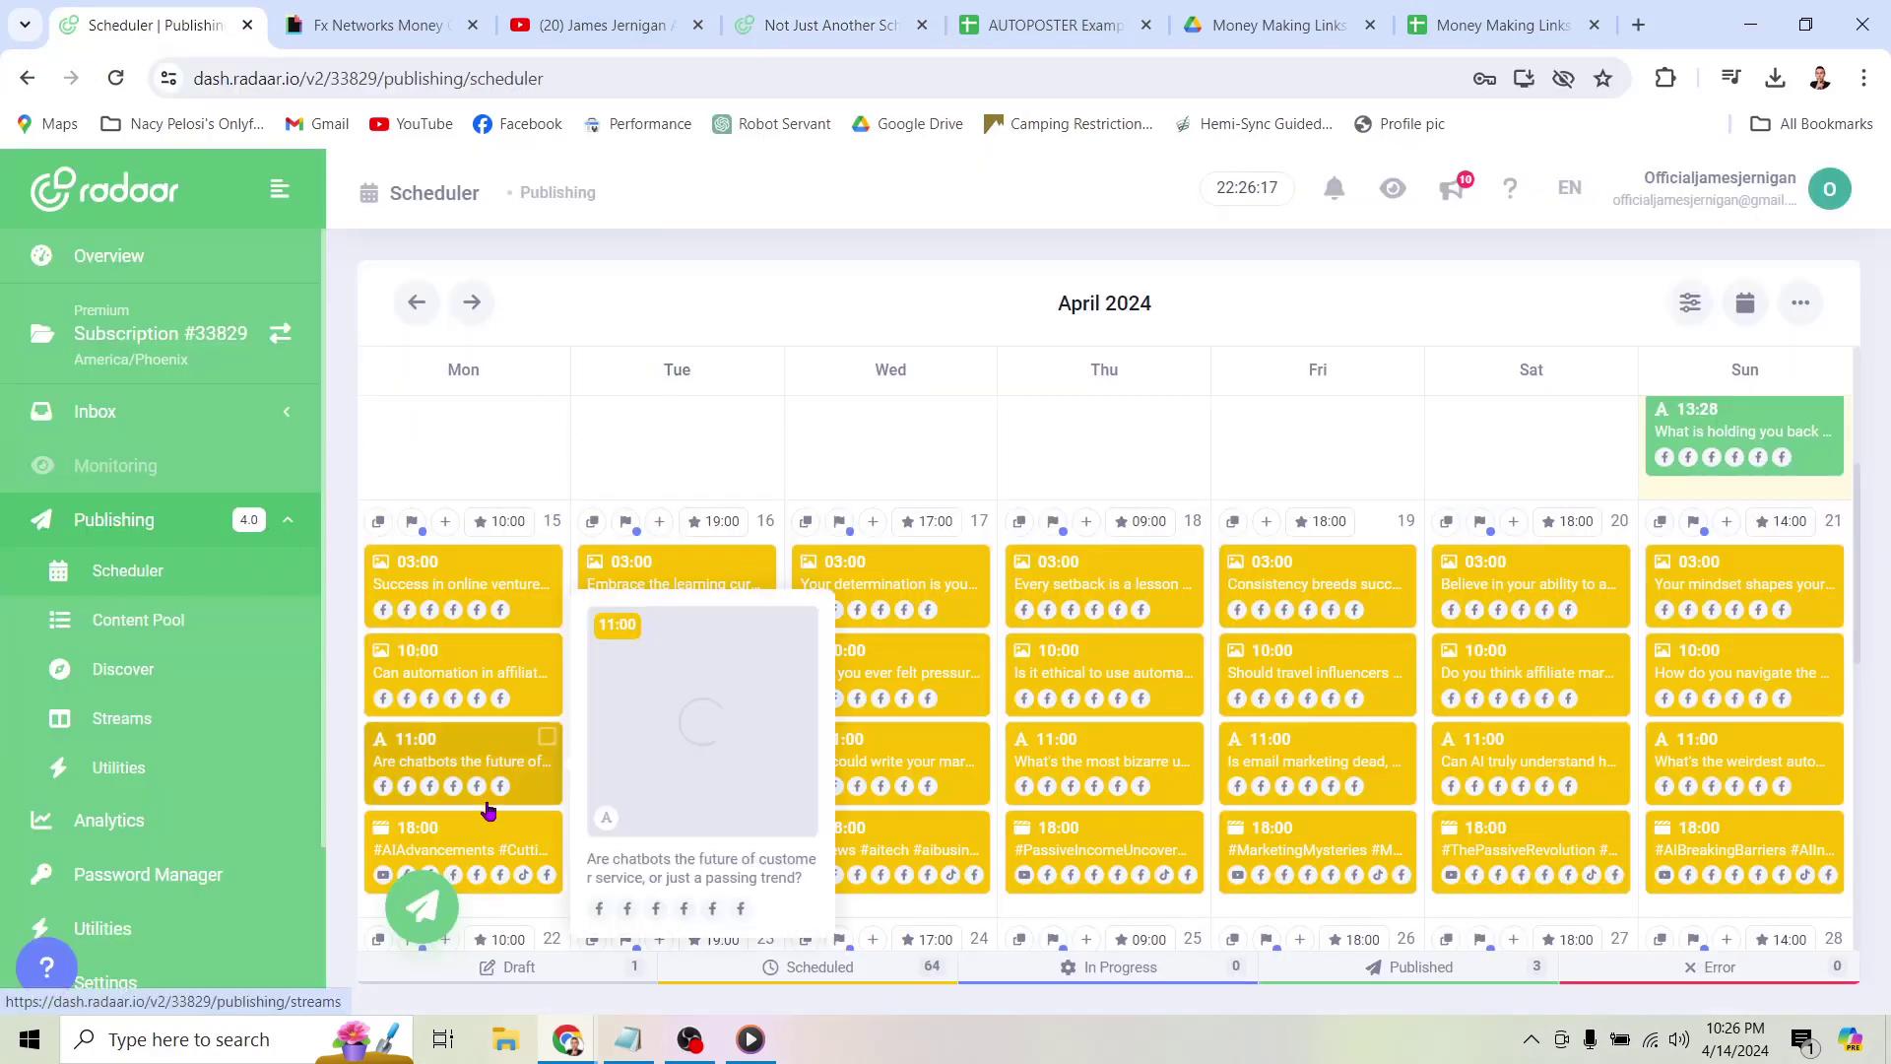
pyautogui.click(416, 929)
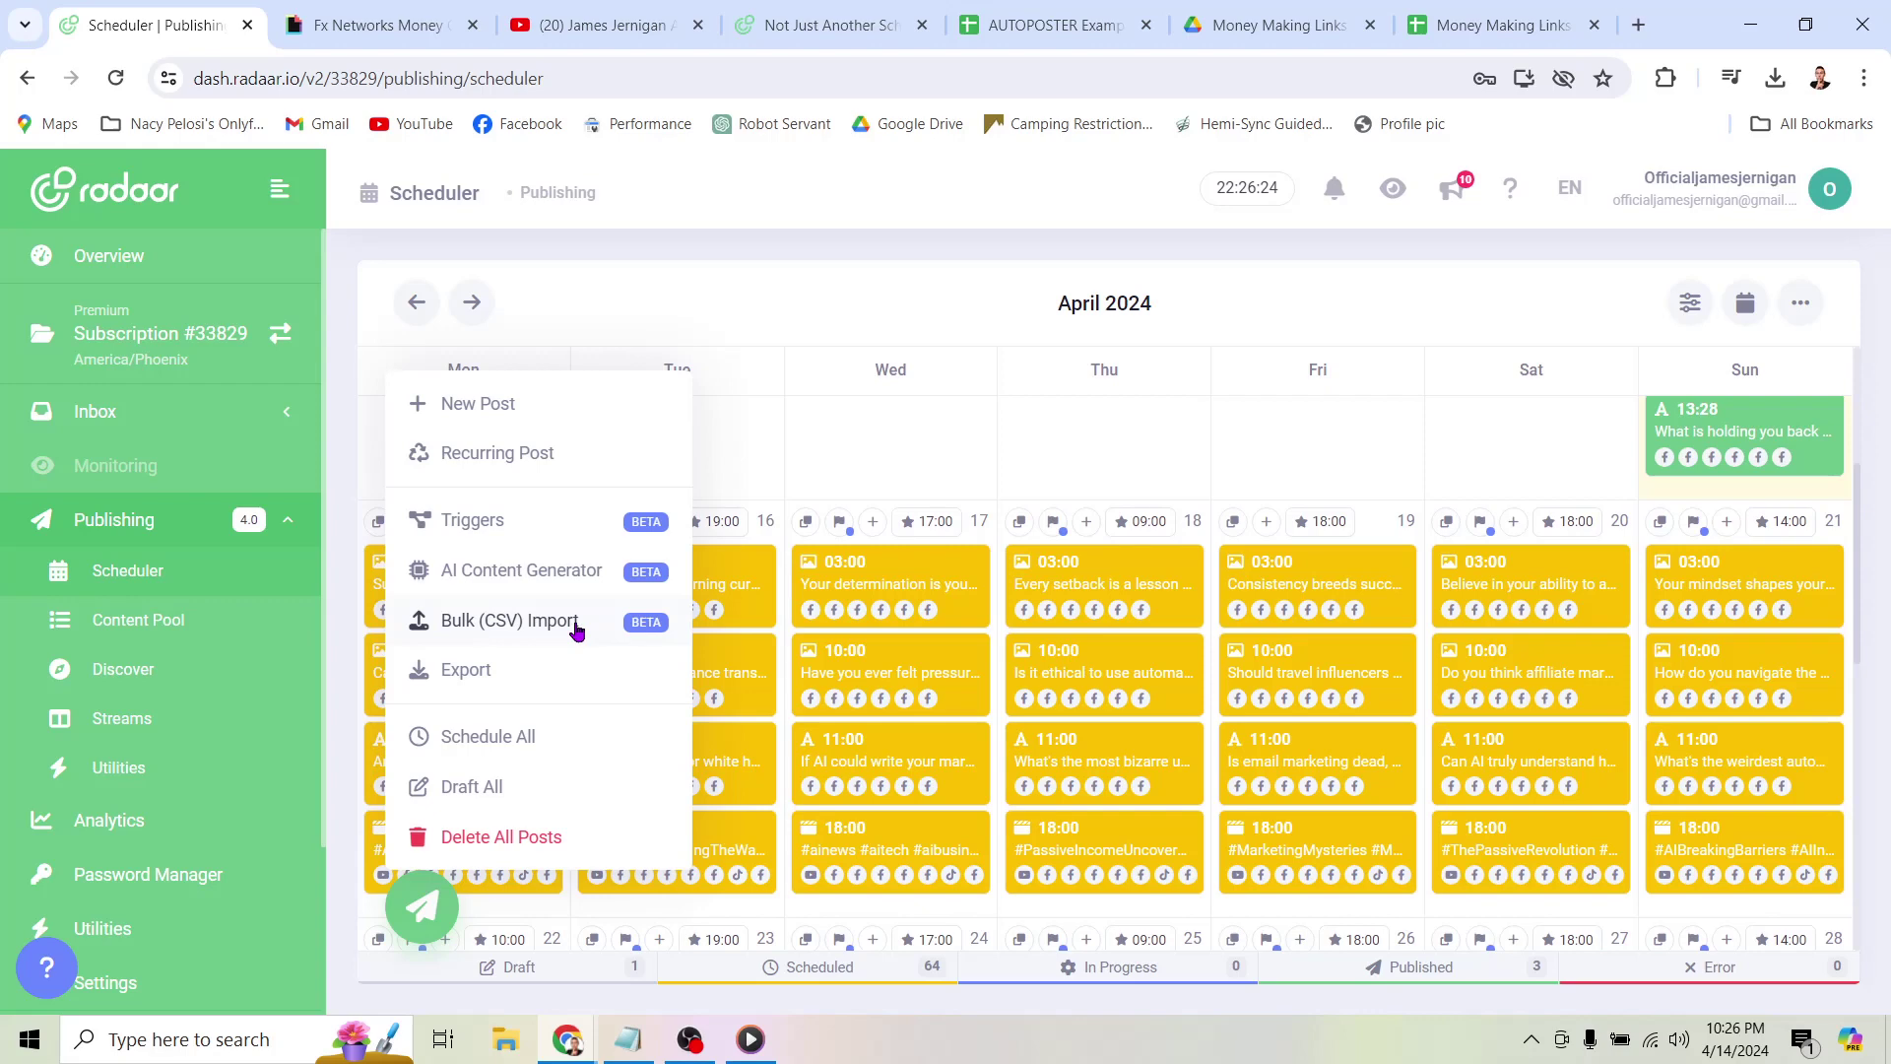
pyautogui.click(570, 619)
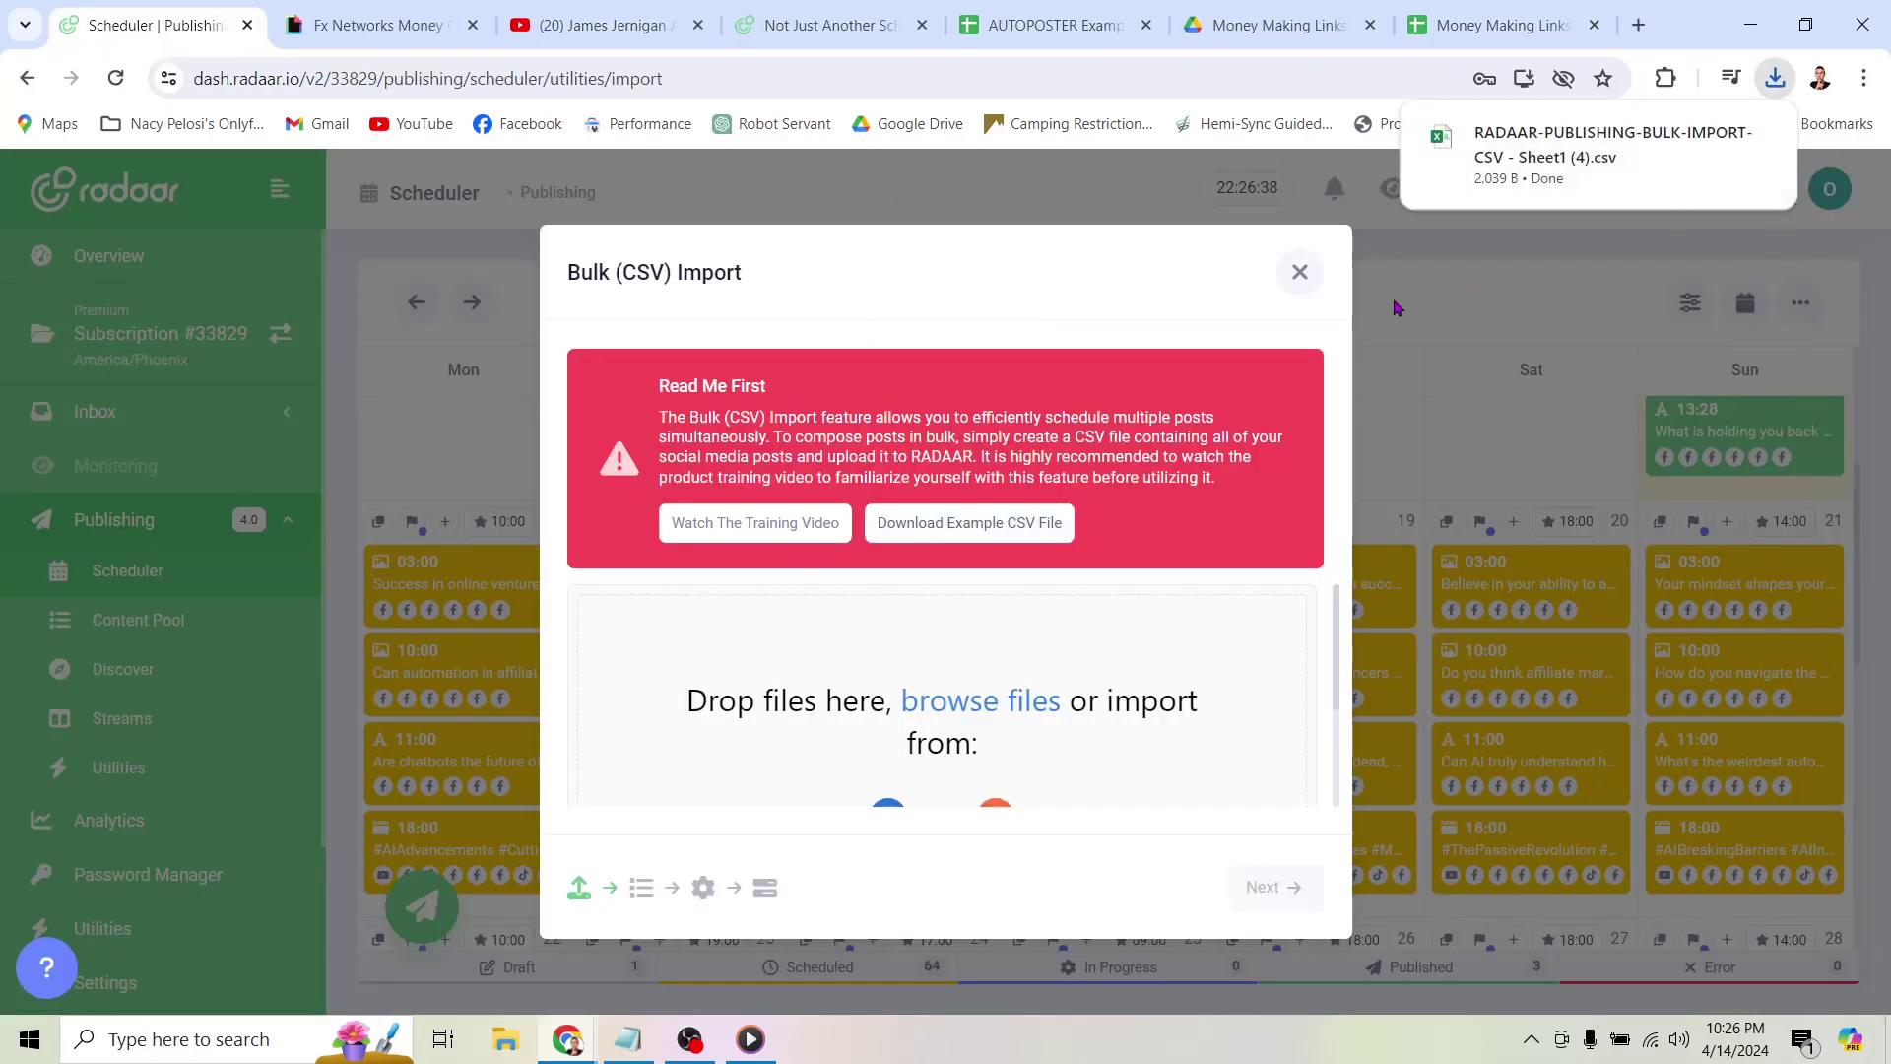
# Highlight 'edit the sample file' in Step 3 of the notes, then put the notes away.
pyautogui.click(632, 1043)
pyautogui.click(300, 682)
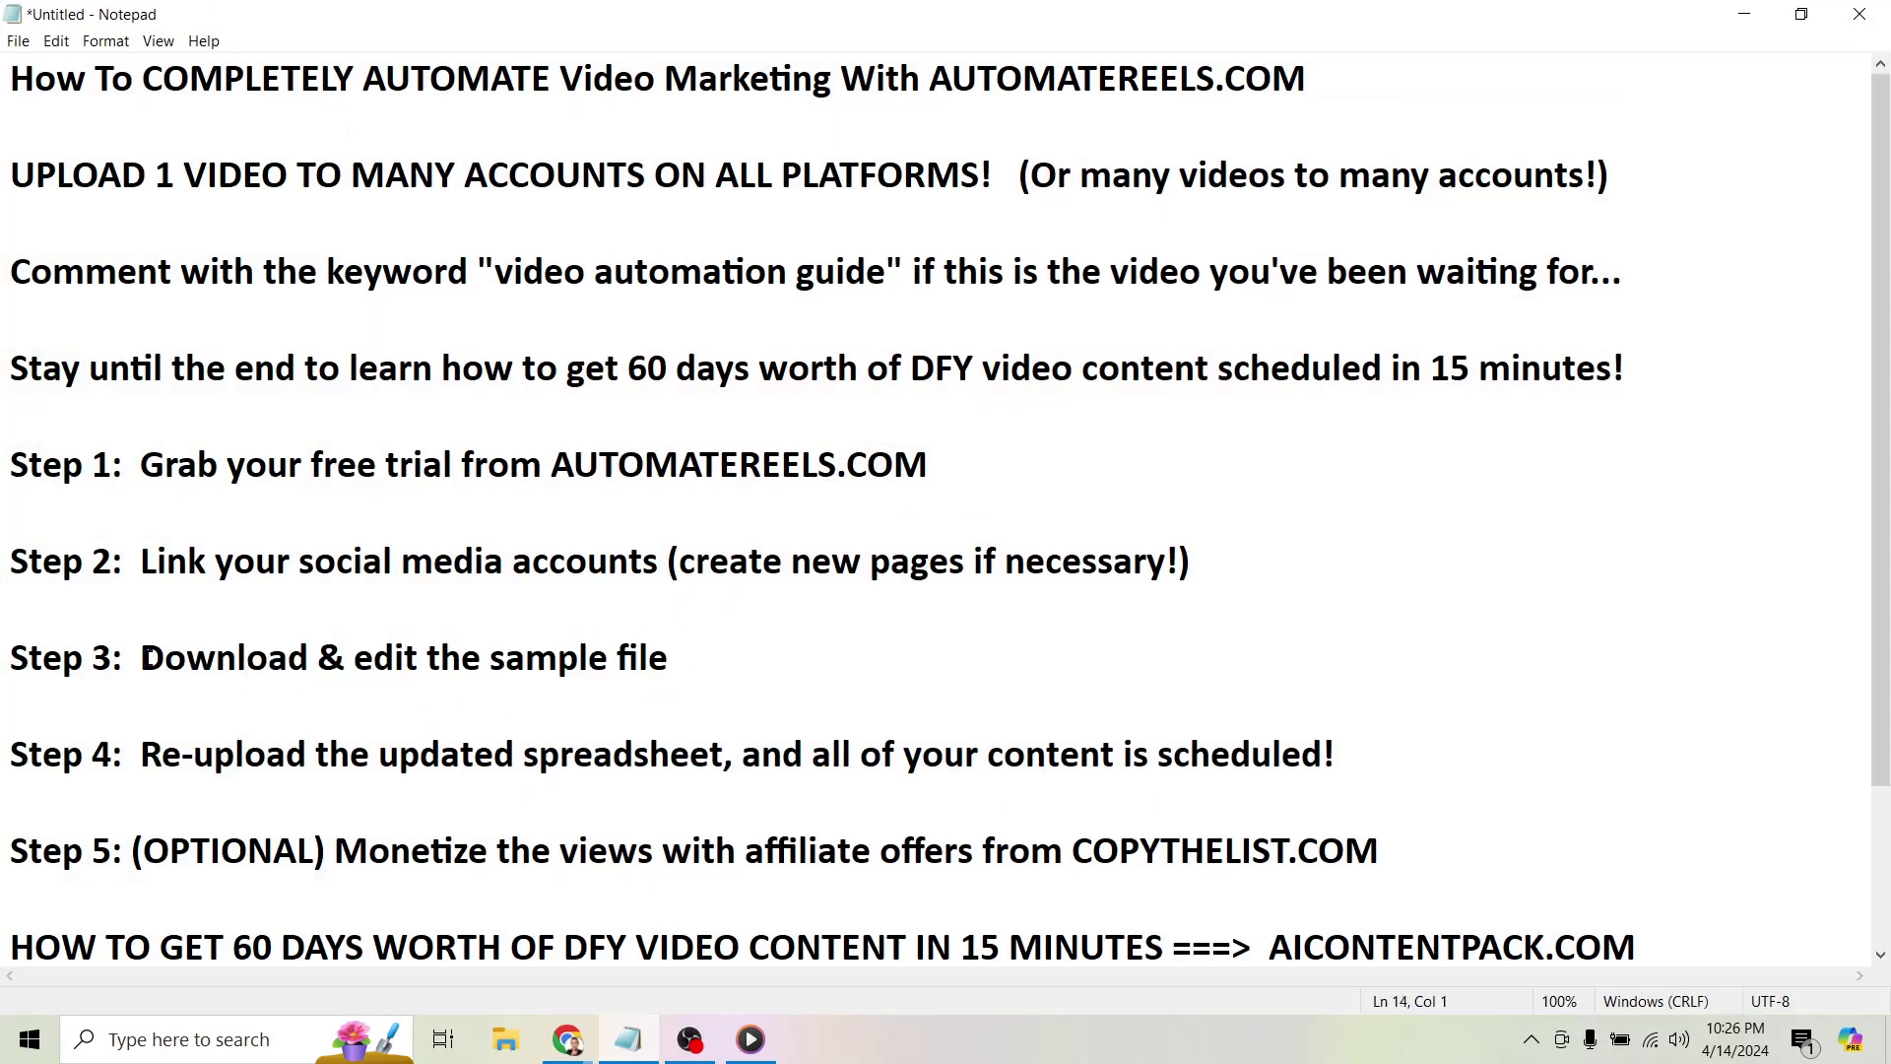
pyautogui.moveTo(141, 656); pyautogui.dragTo(717, 661)
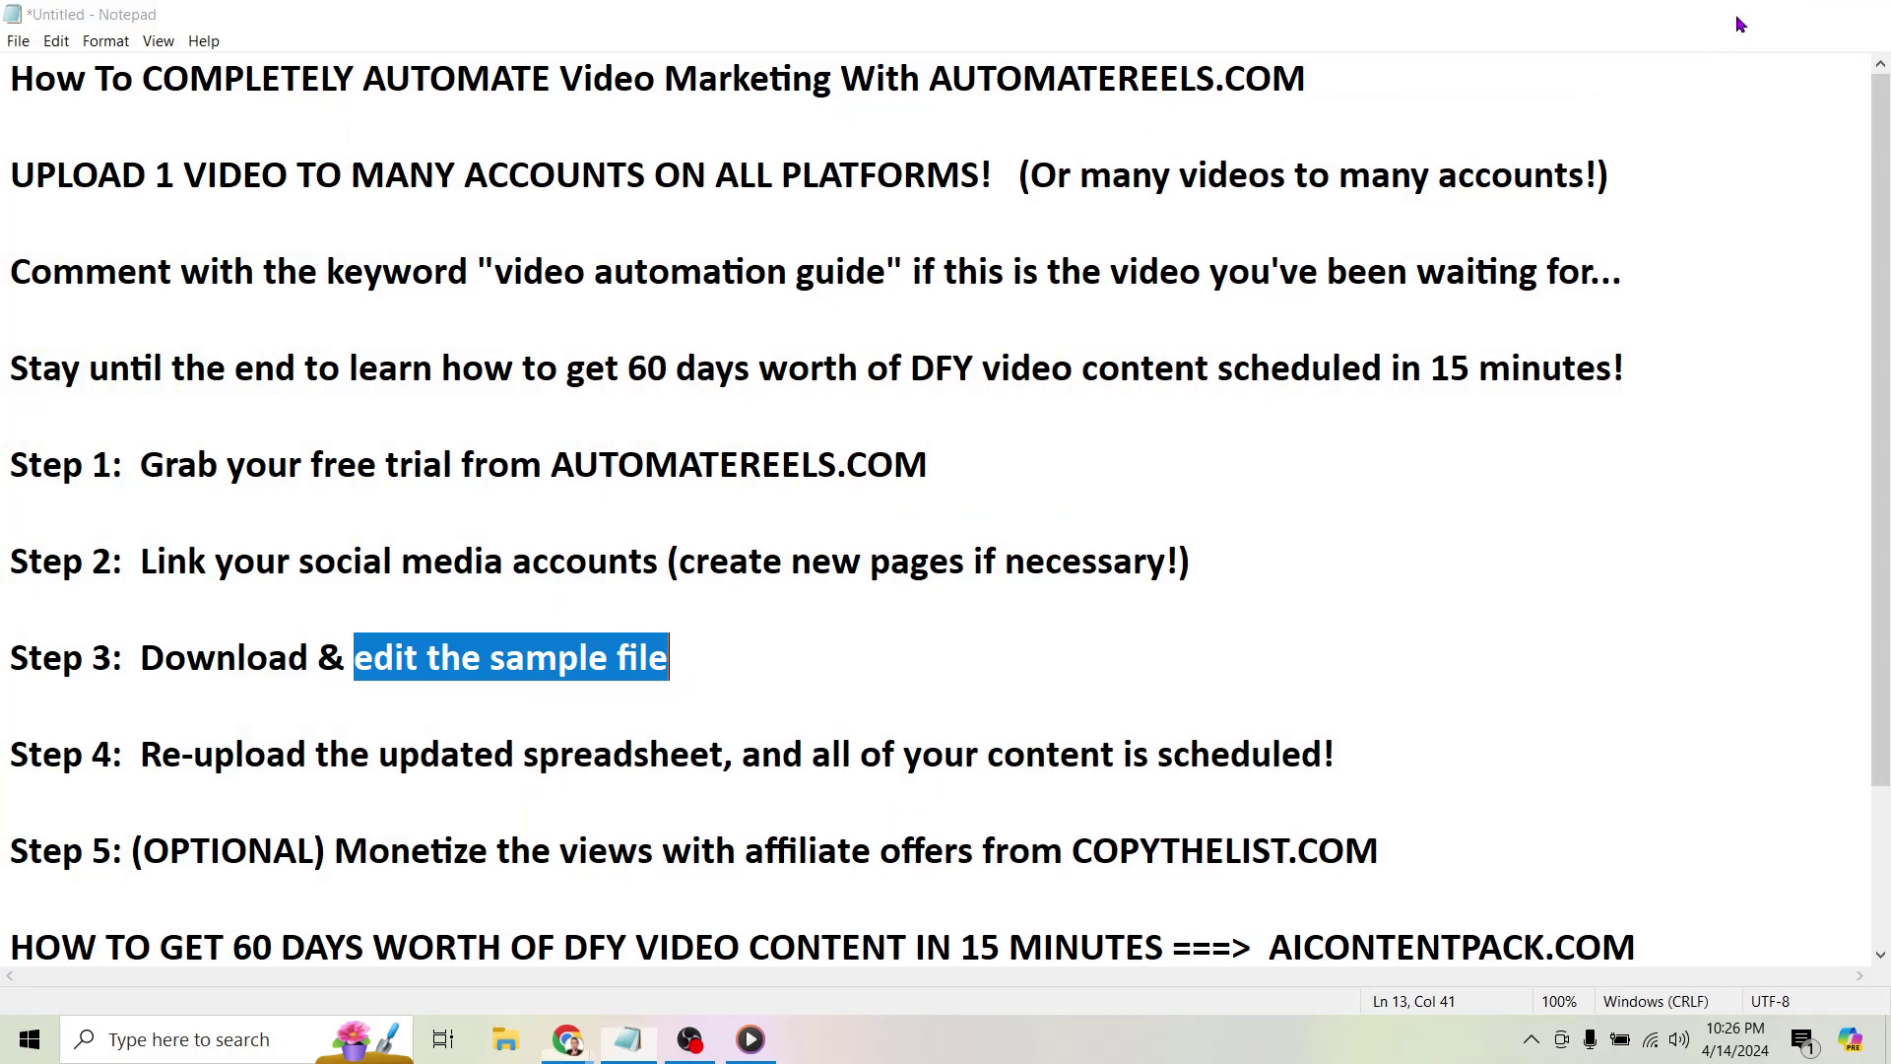
pyautogui.click(1746, 15)
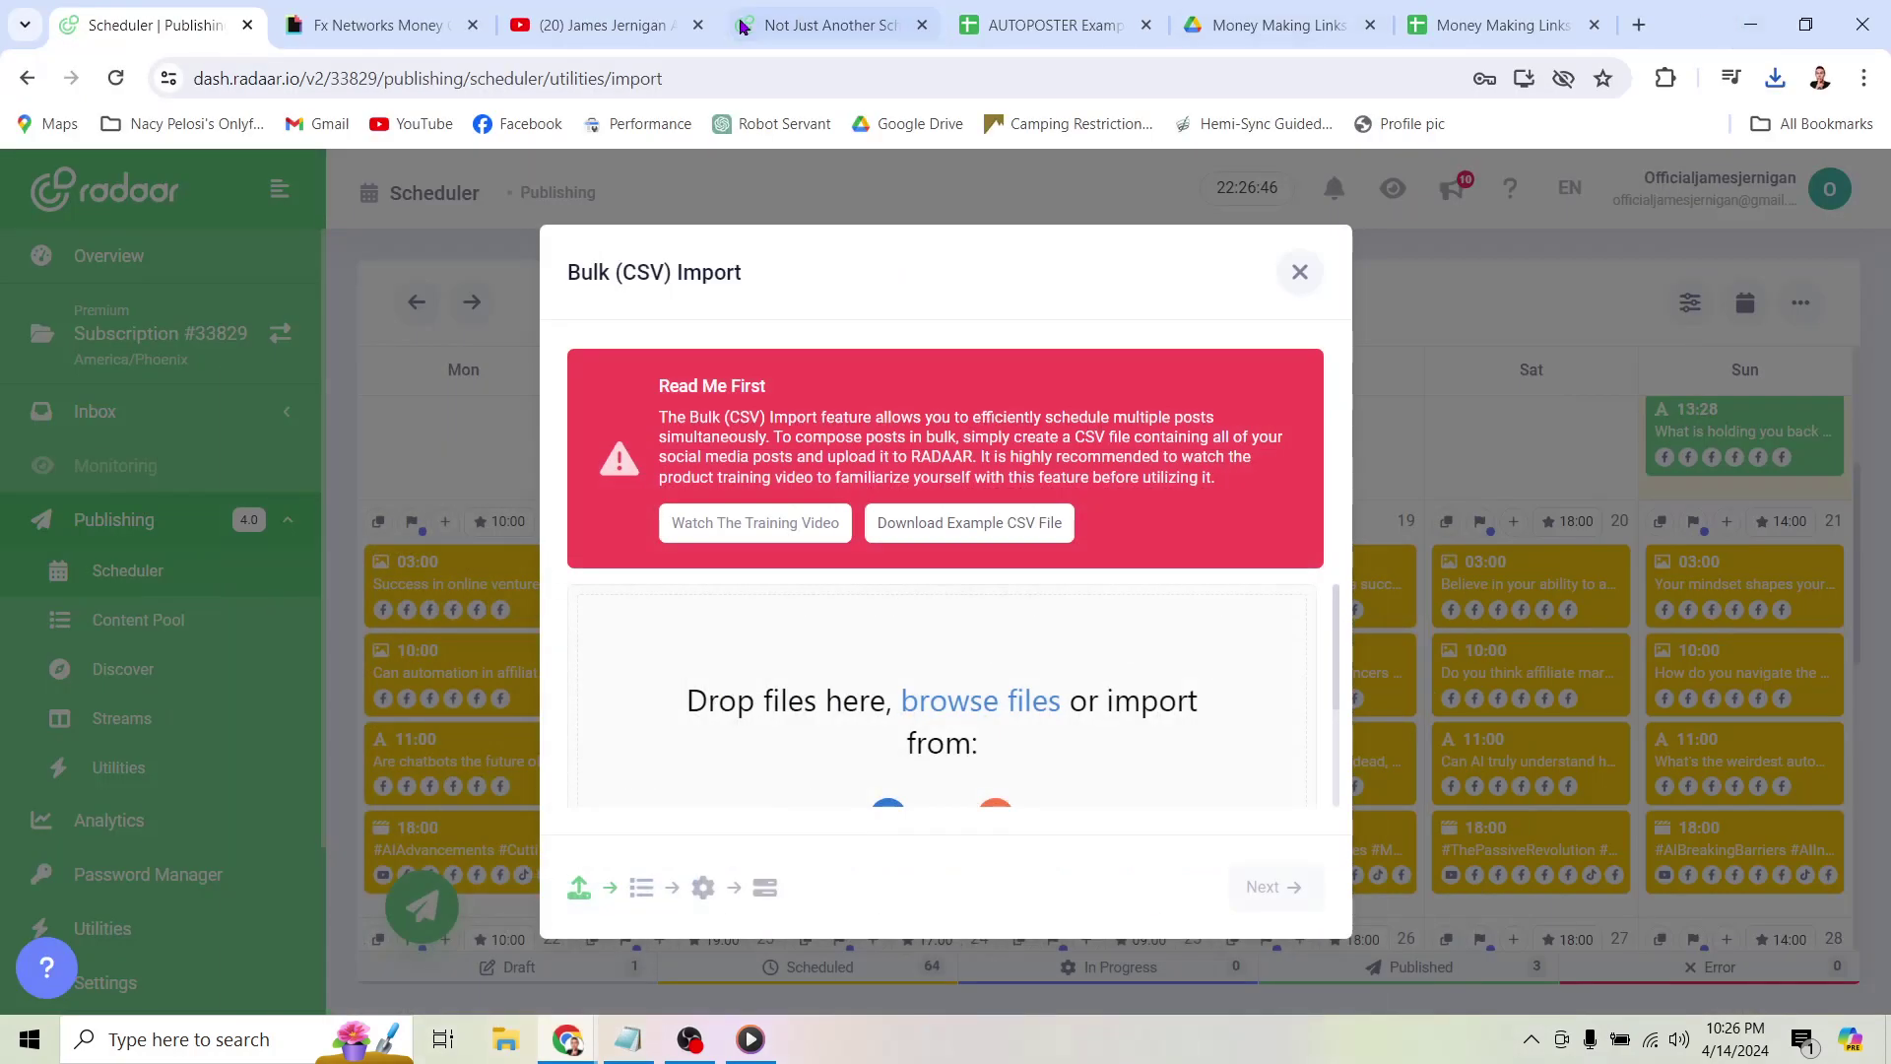
# Show the AUTOPOSTER Example sheet and point out the date, type, title and caption headings.
pyautogui.click(1052, 26)
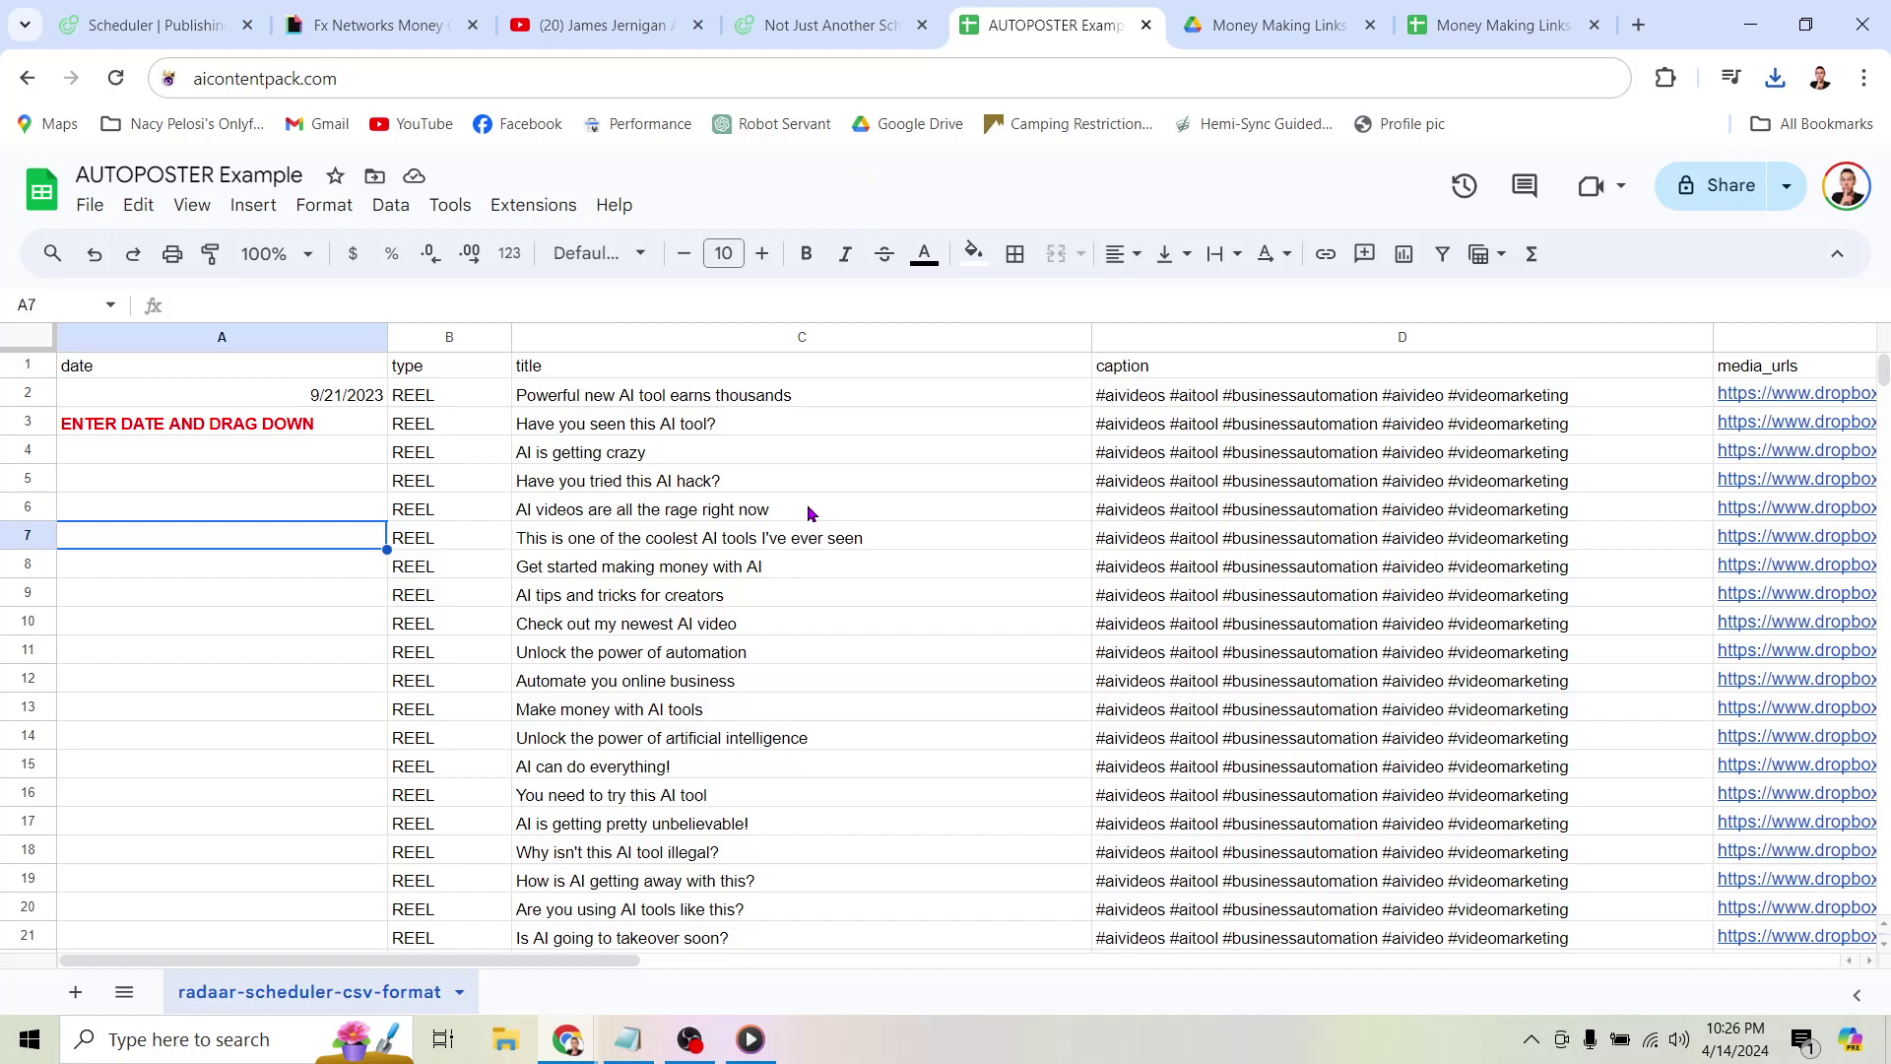
pyautogui.hscroll(10, 809, 513)
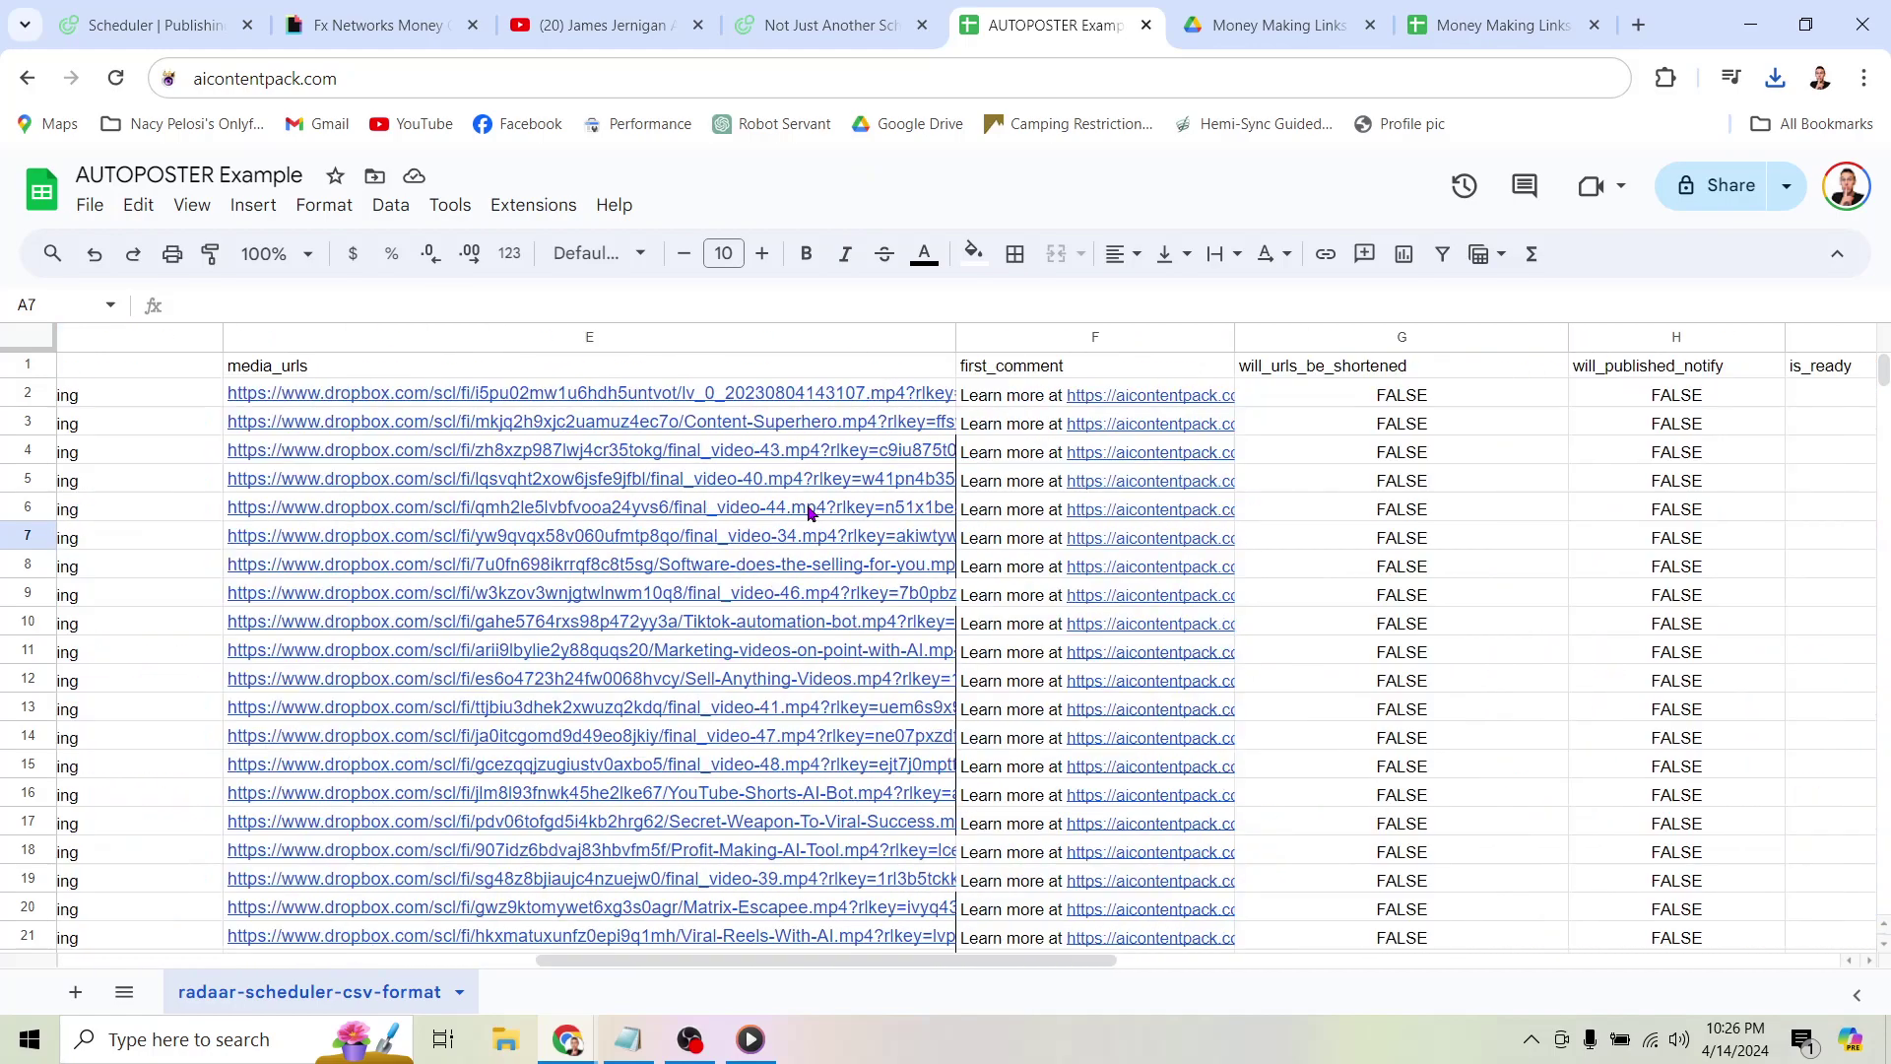
pyautogui.hscroll(5, 809, 512)
pyautogui.hscroll(-8, 809, 512)
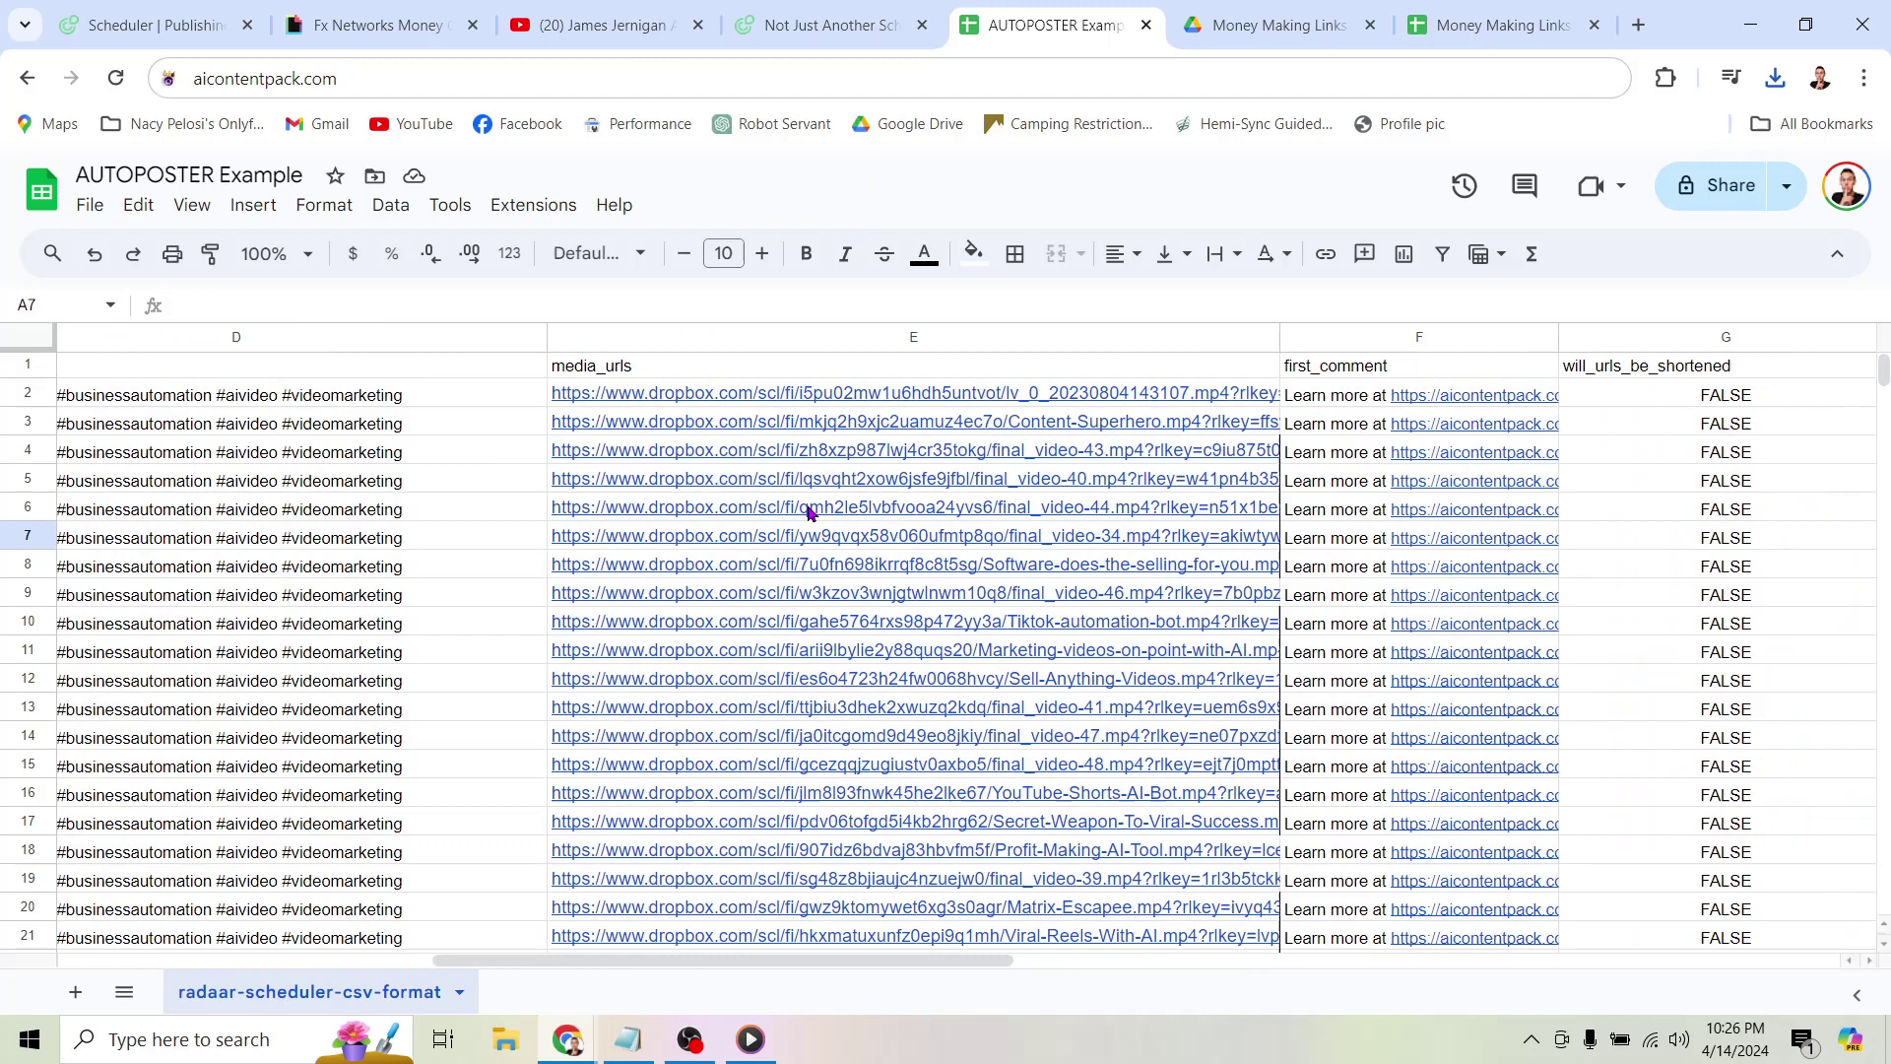
pyautogui.hscroll(-5, 808, 512)
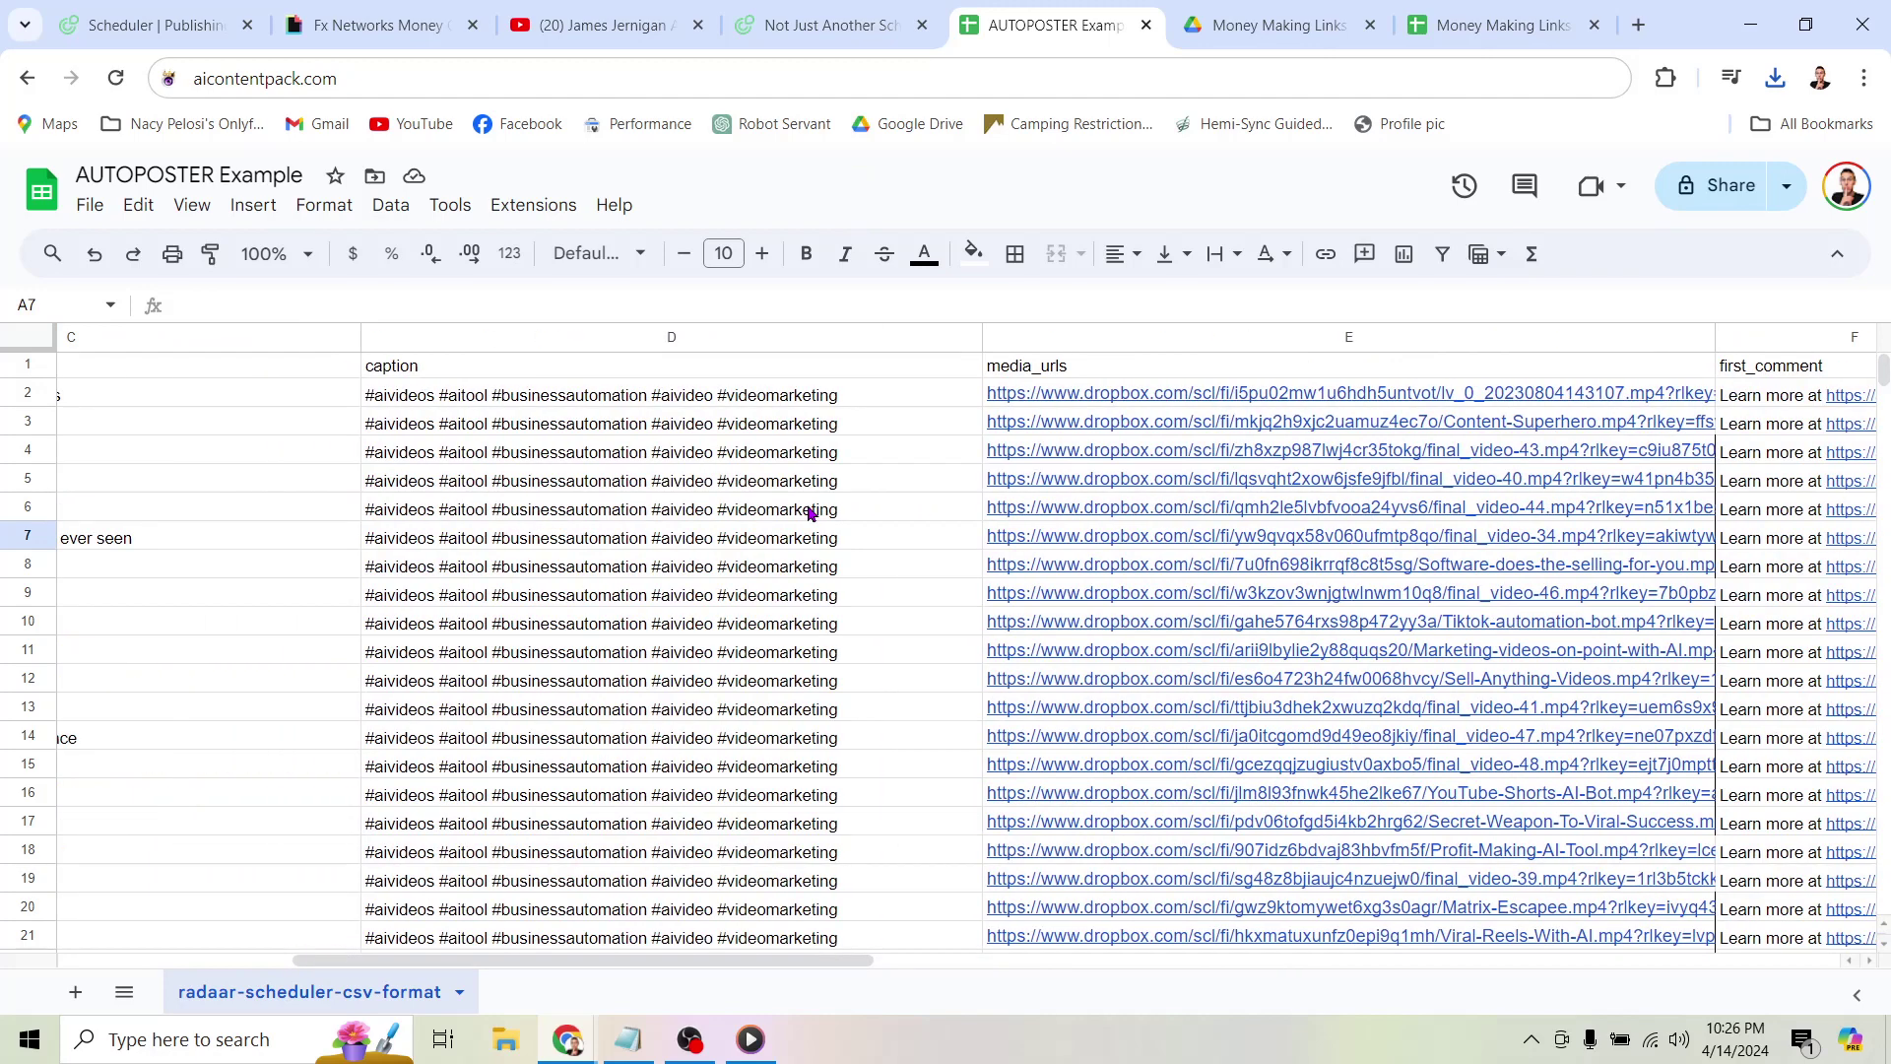
pyautogui.hscroll(-5, 808, 512)
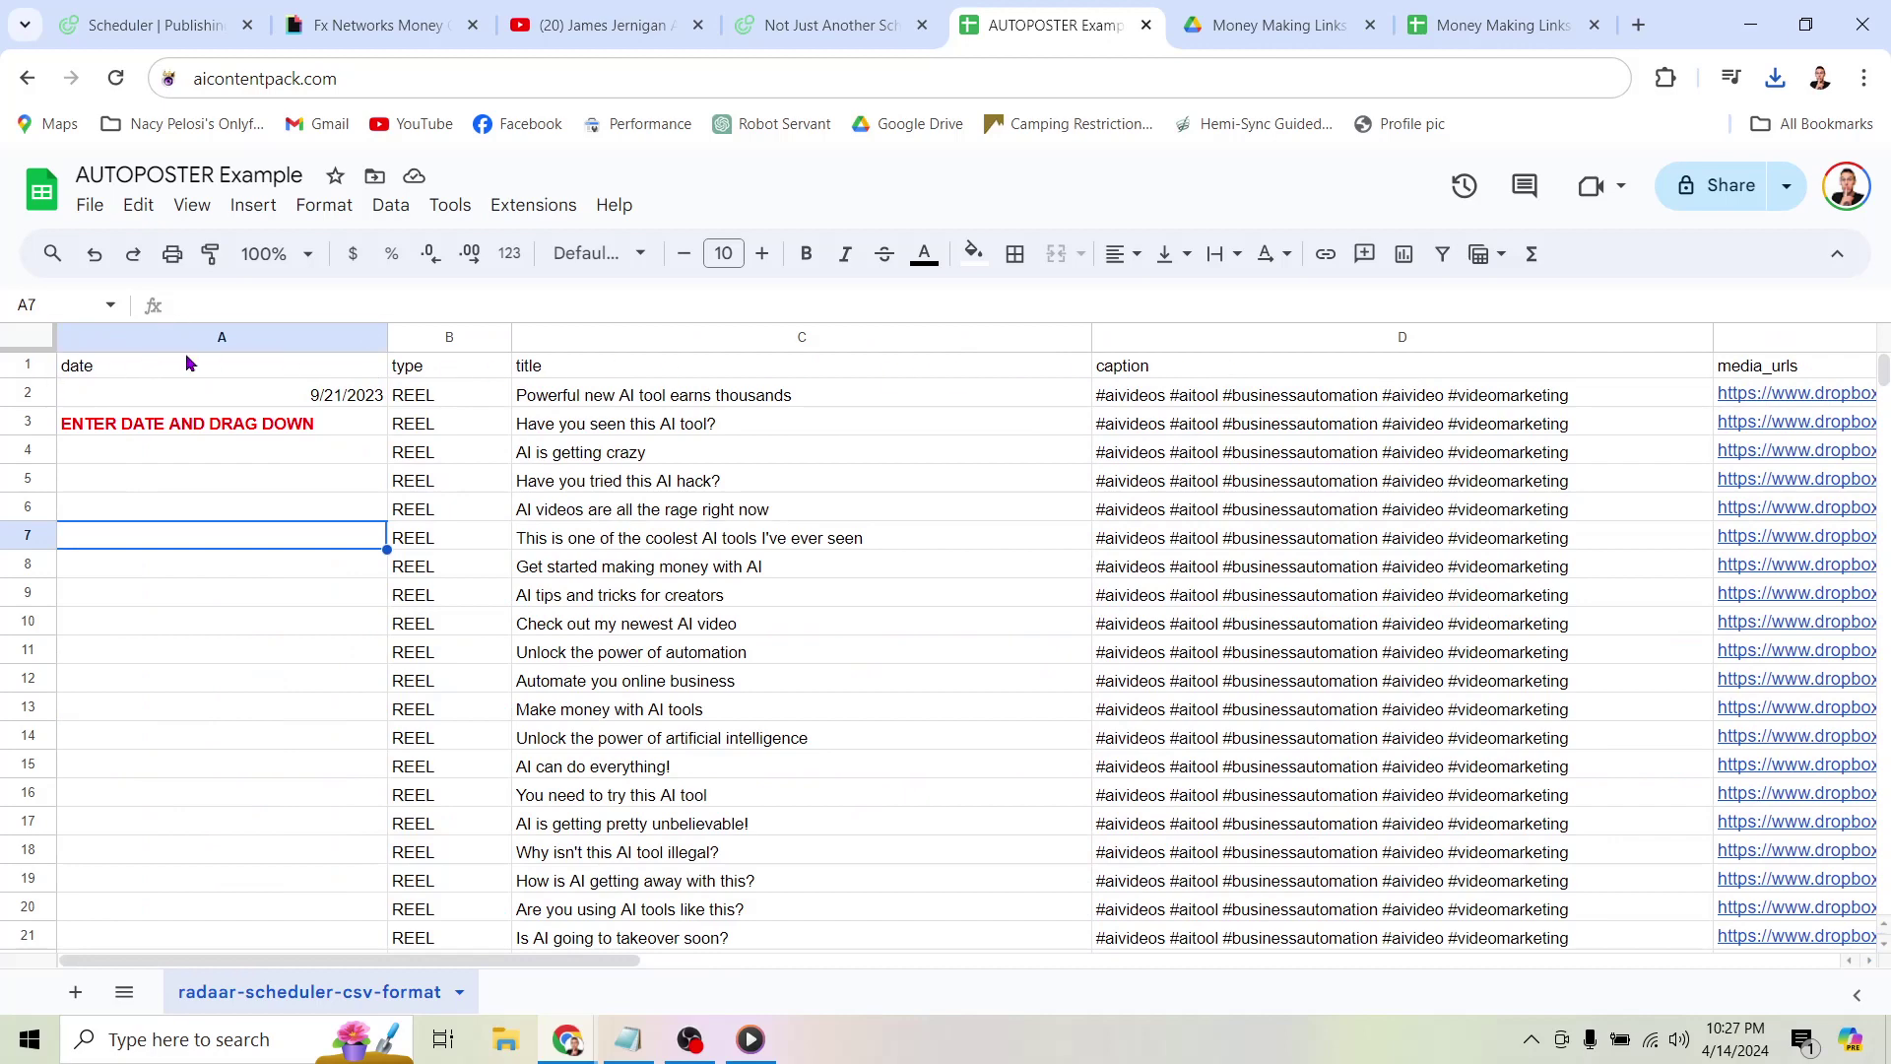
pyautogui.click(126, 365)
pyautogui.click(443, 369)
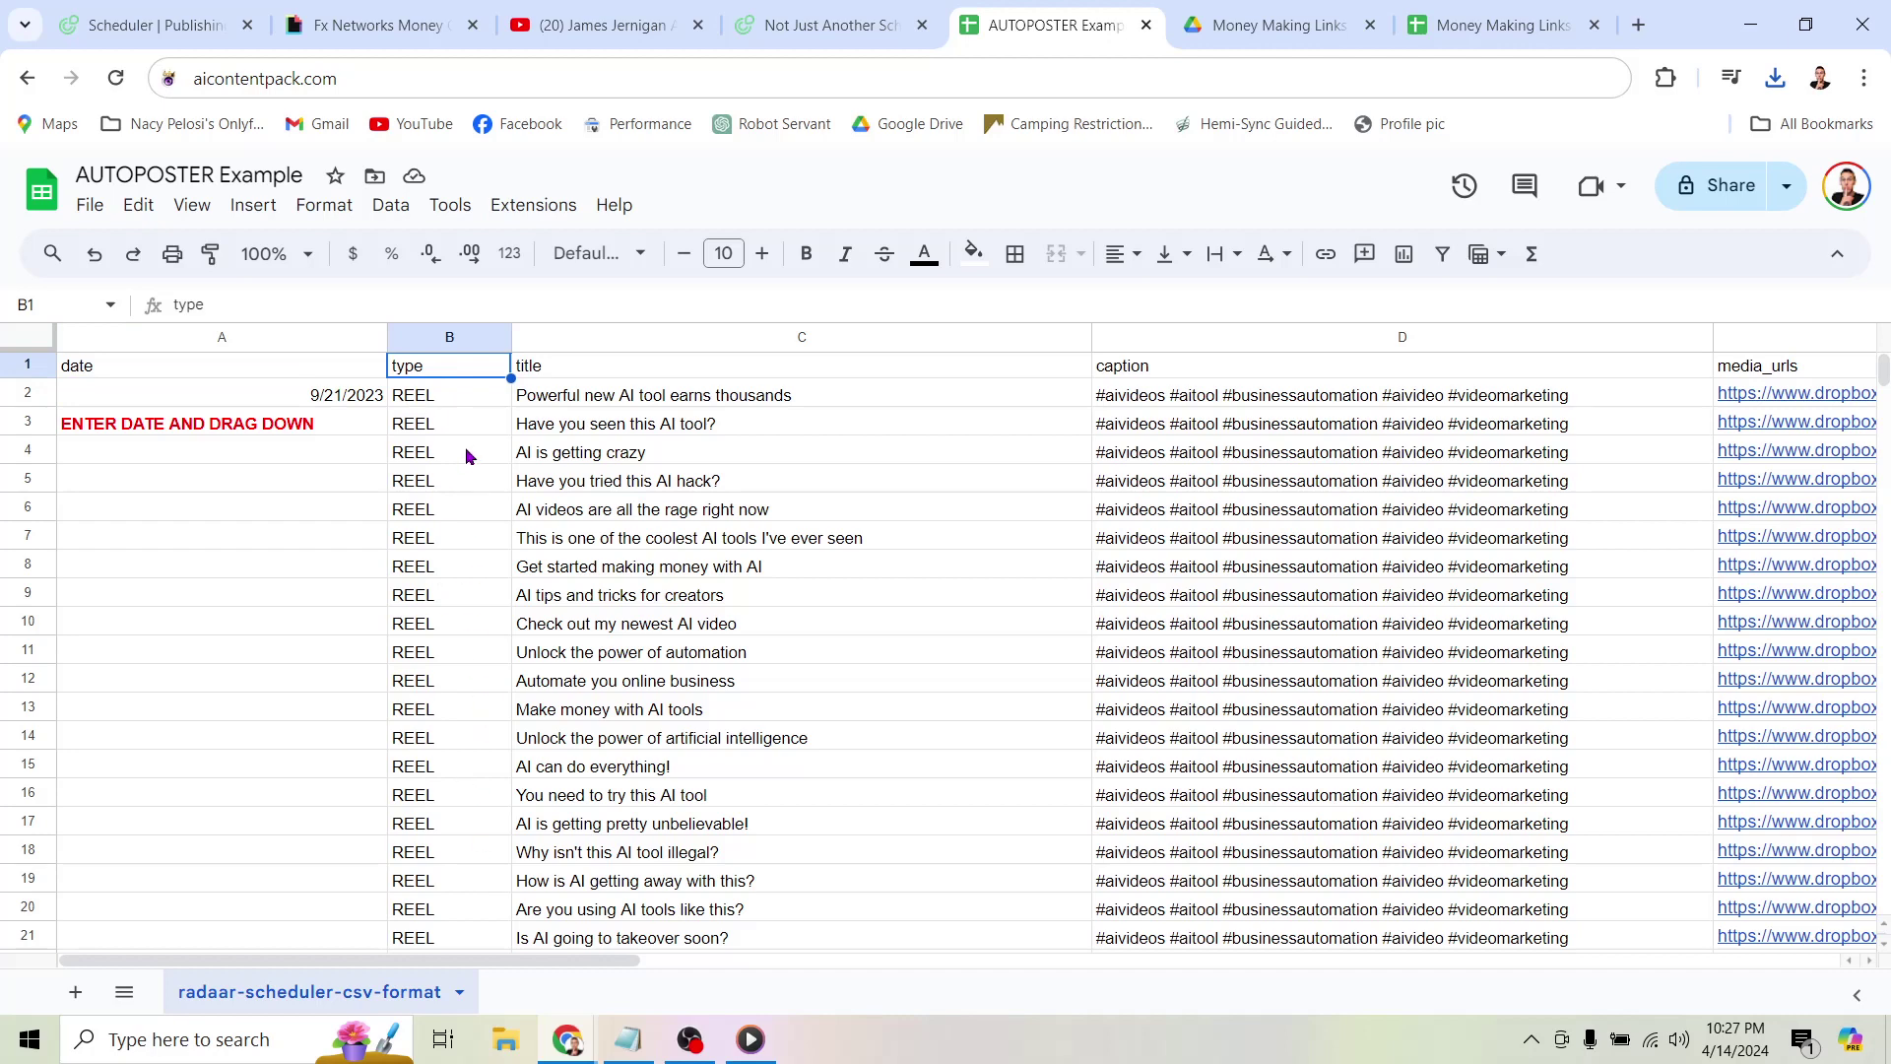
pyautogui.click(552, 372)
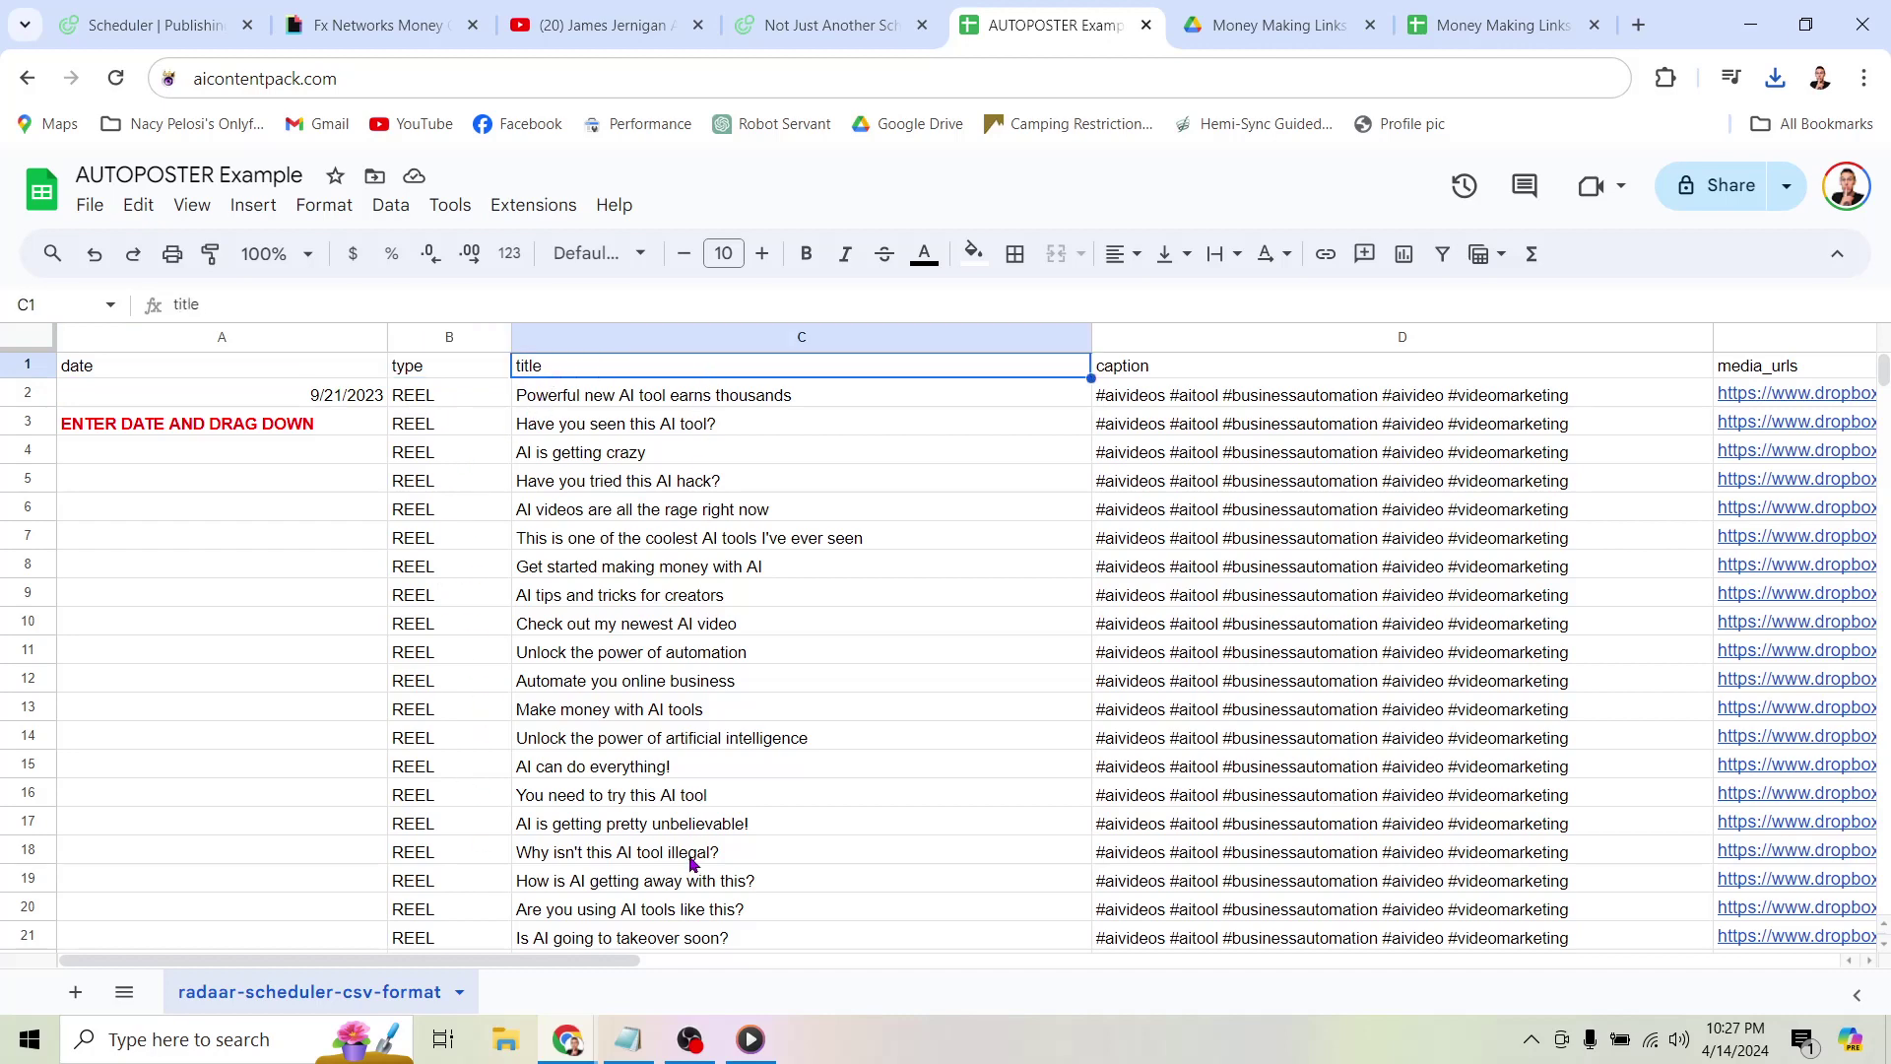
pyautogui.click(1280, 373)
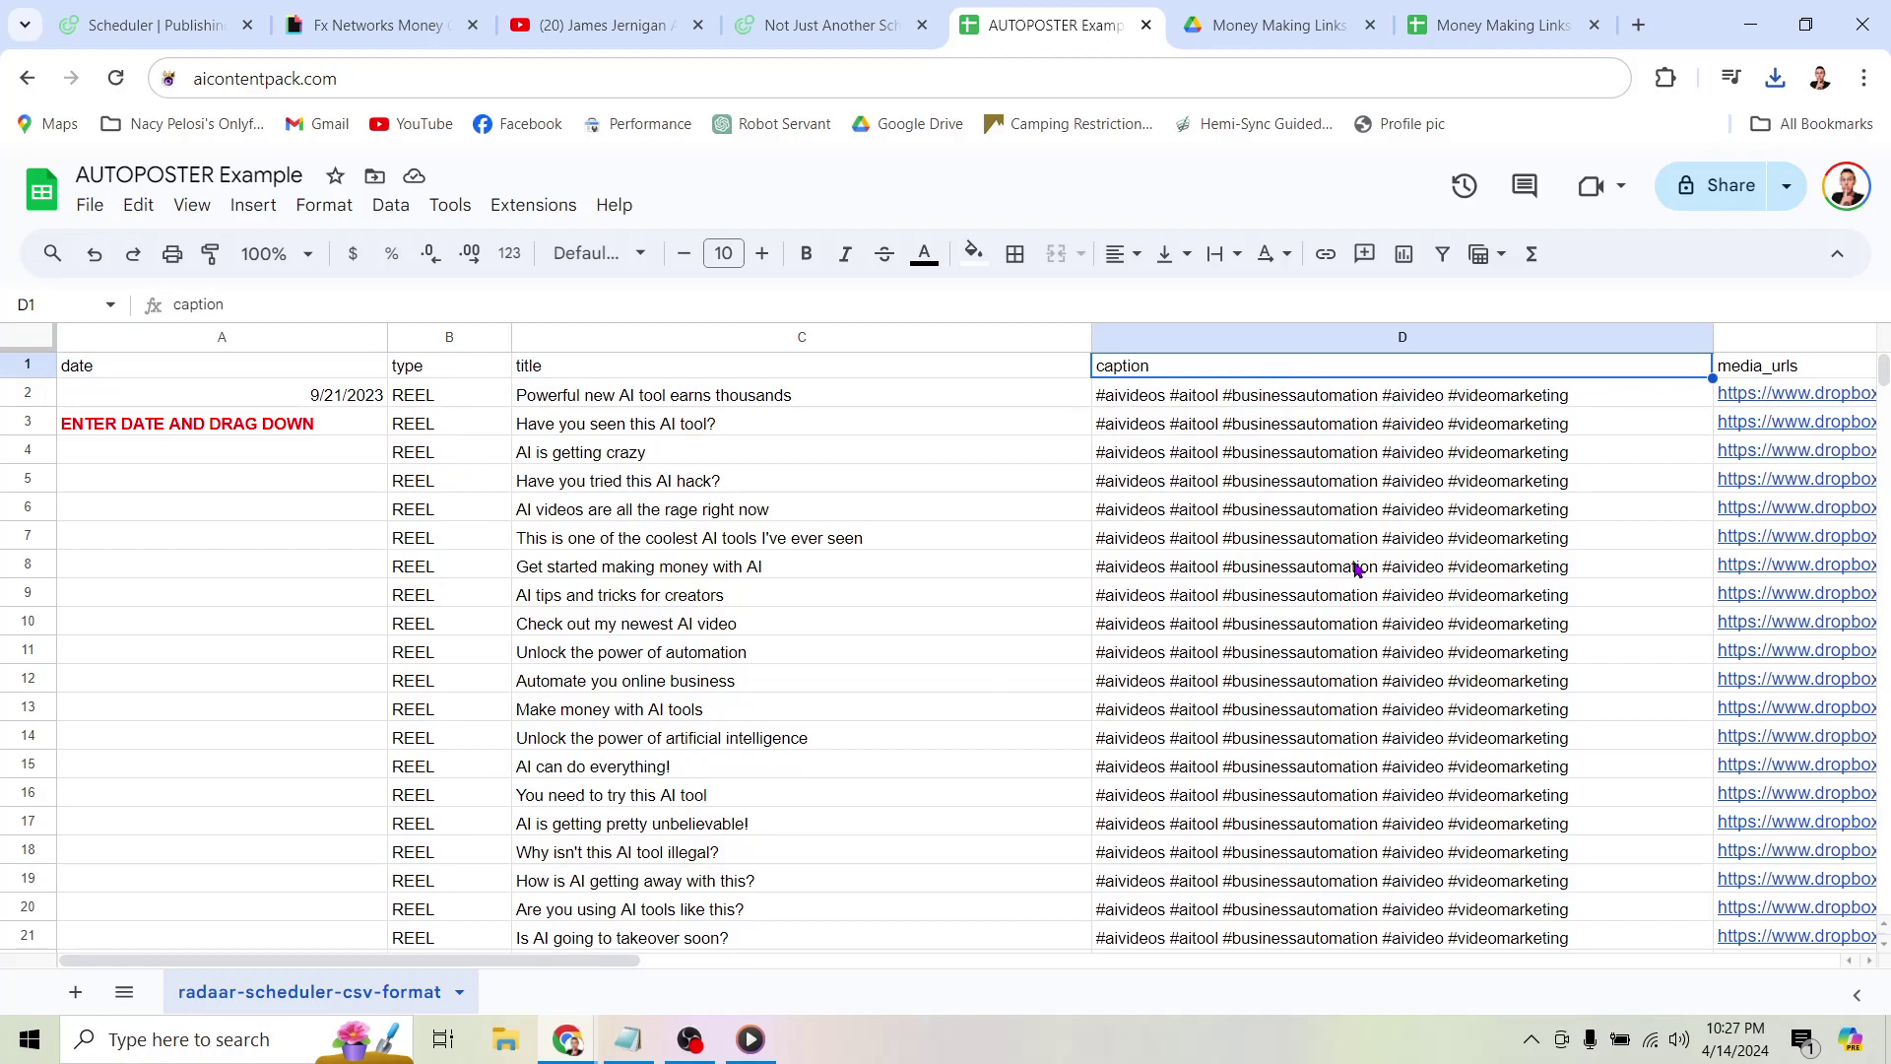
pyautogui.hscroll(5, 1355, 571)
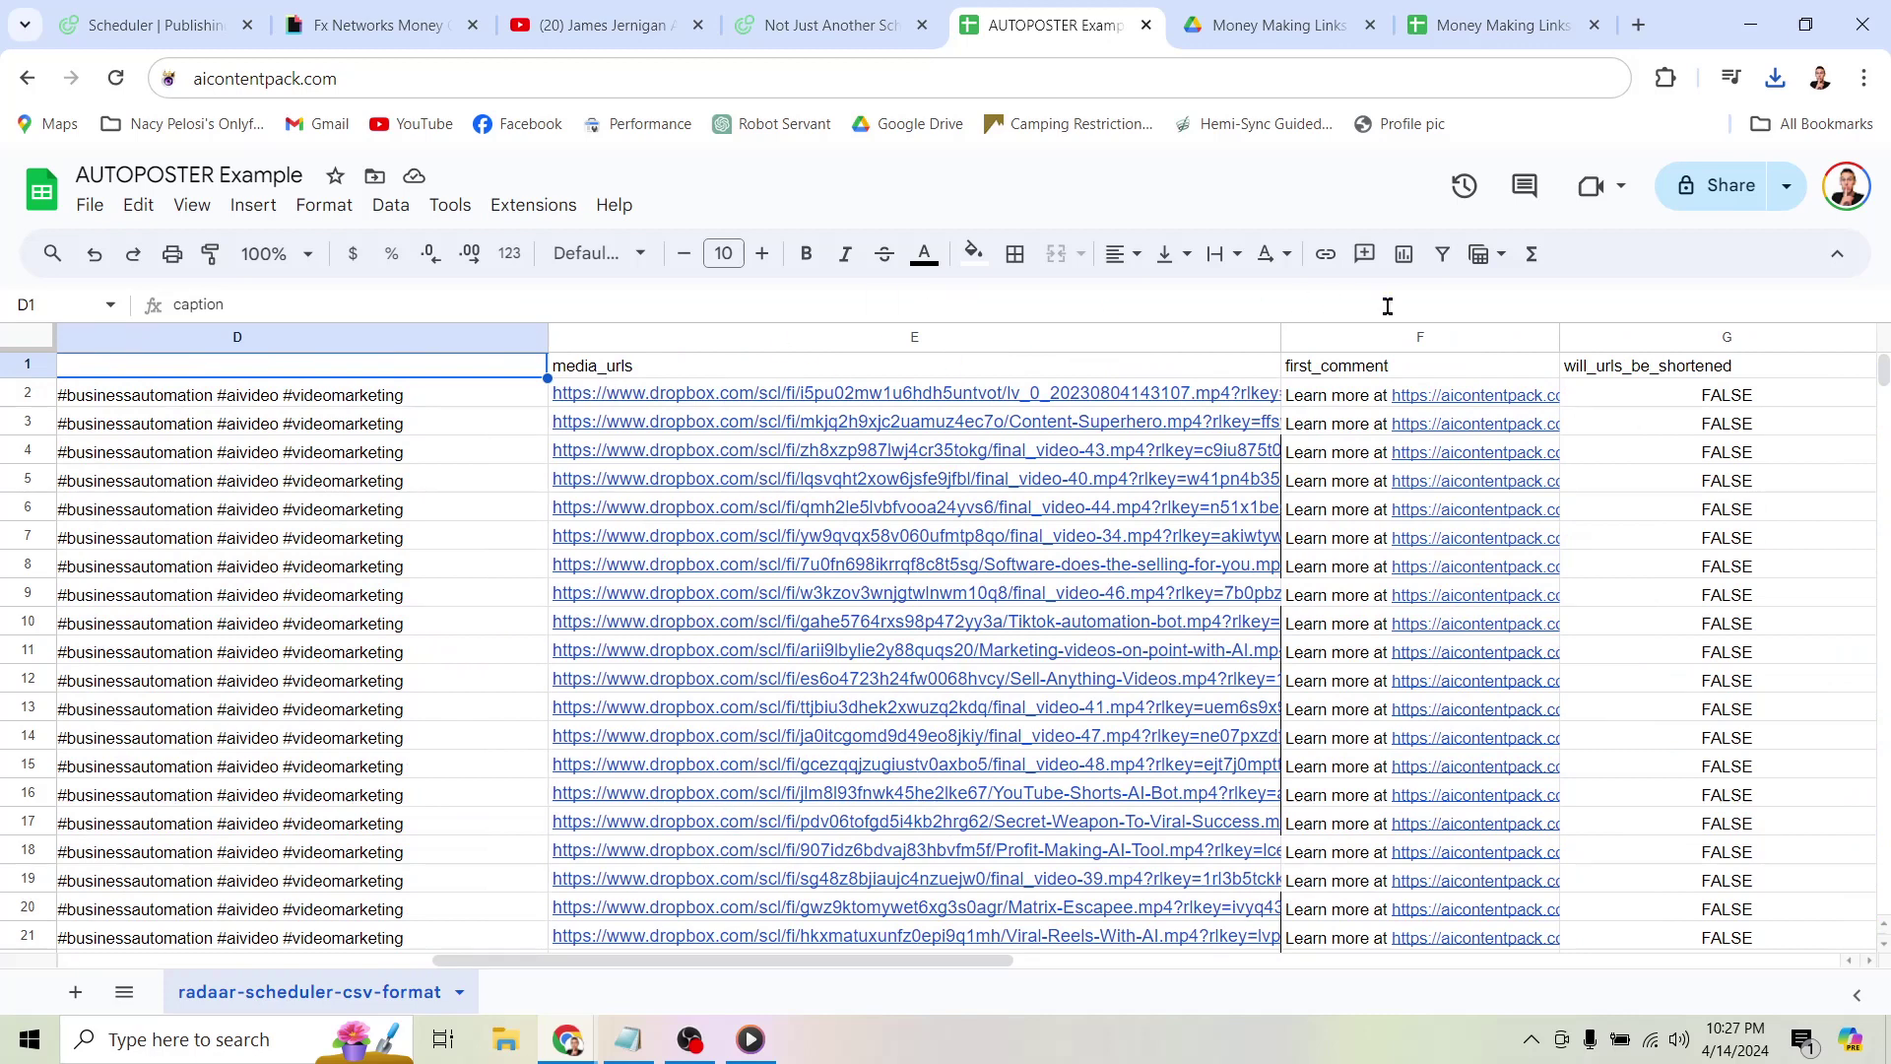
# Point out the first_comment, will_urls_be_shortened, will_published_notify and is_ready headings.
pyautogui.click(1409, 341)
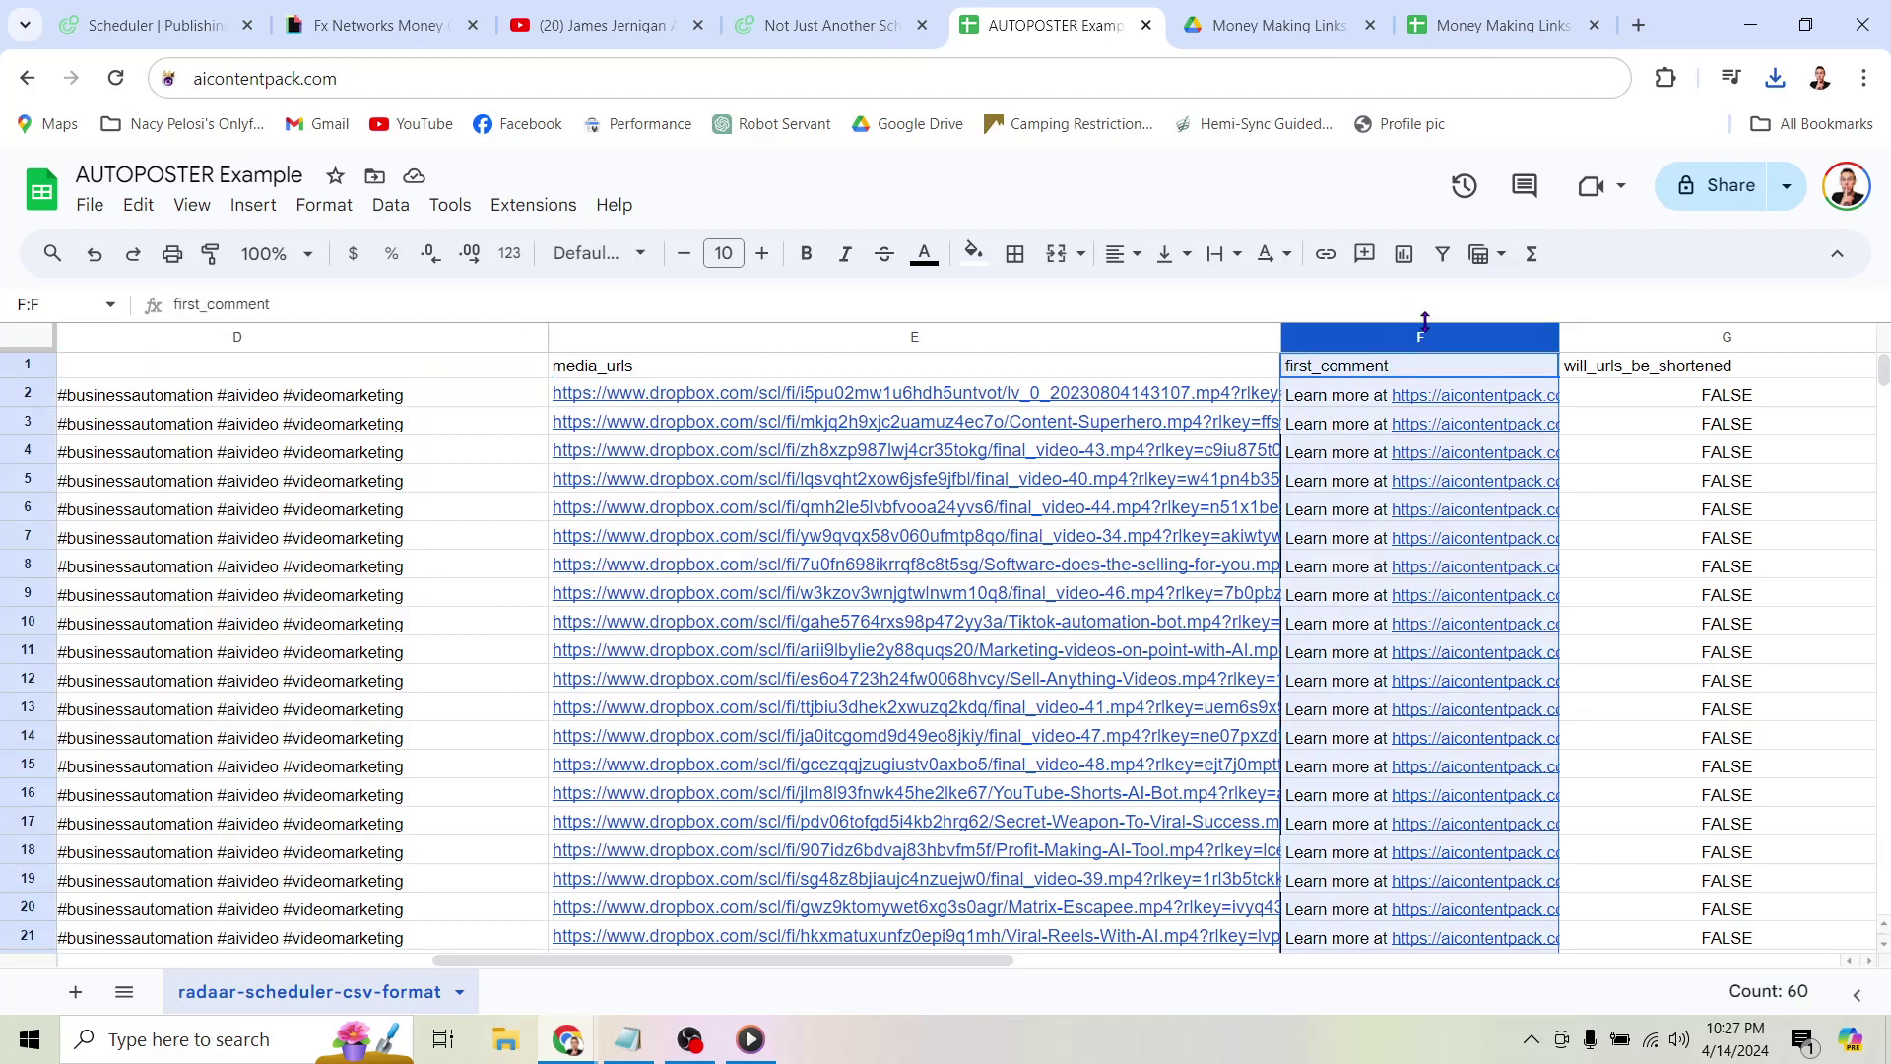
pyautogui.hscroll(5, 1401, 381)
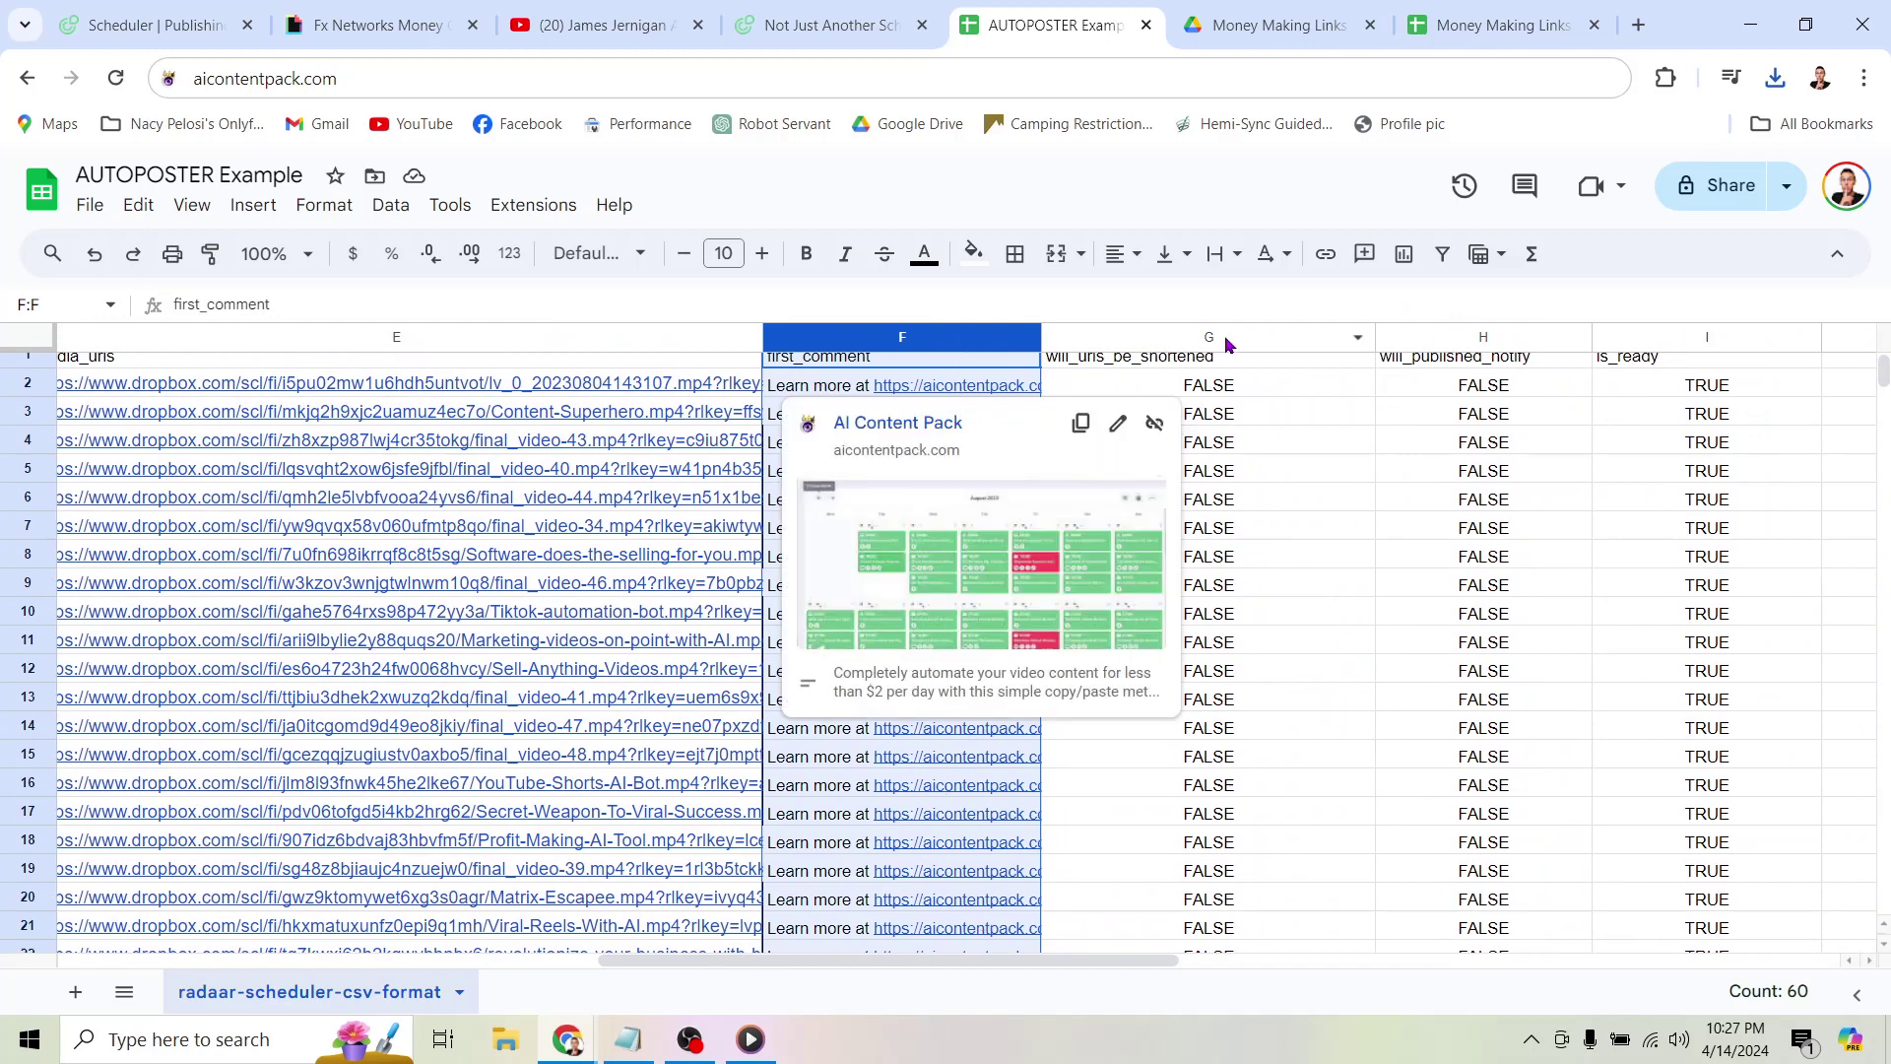
pyautogui.scroll(1, 1226, 336)
pyautogui.click(1218, 373)
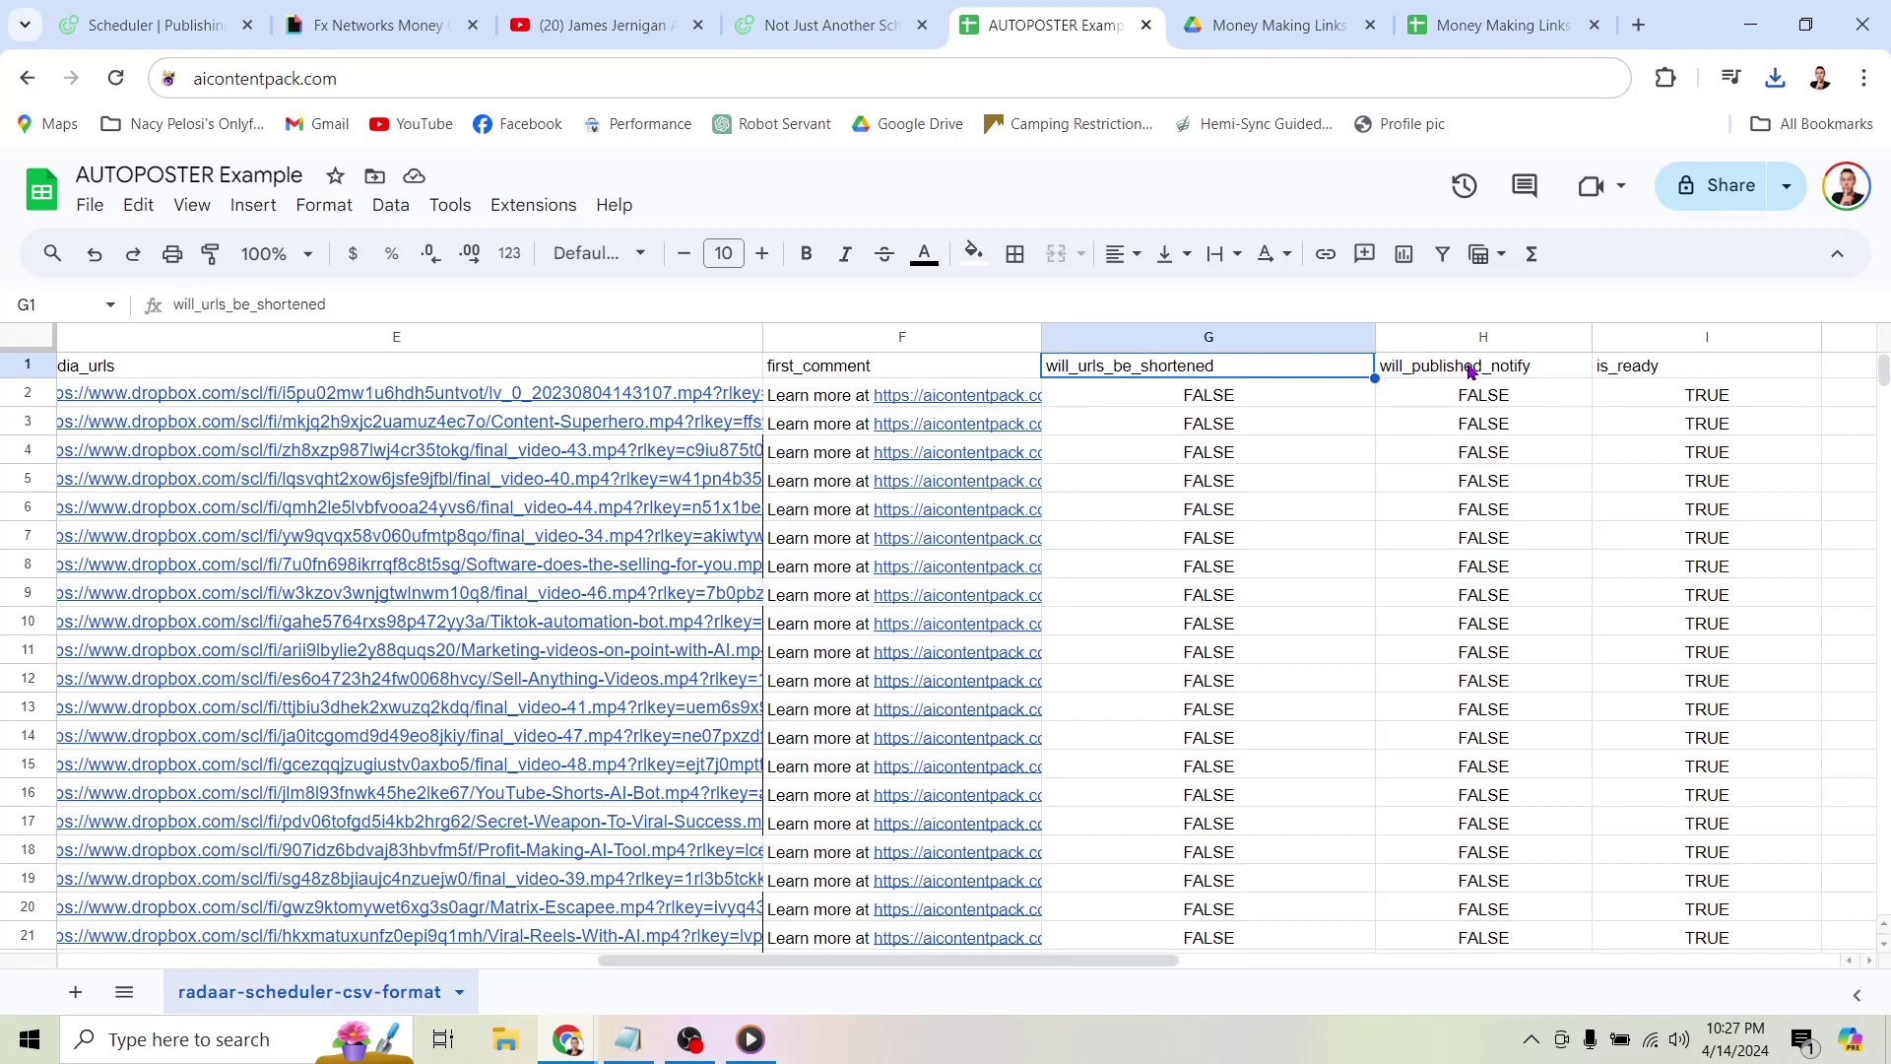
pyautogui.click(1472, 371)
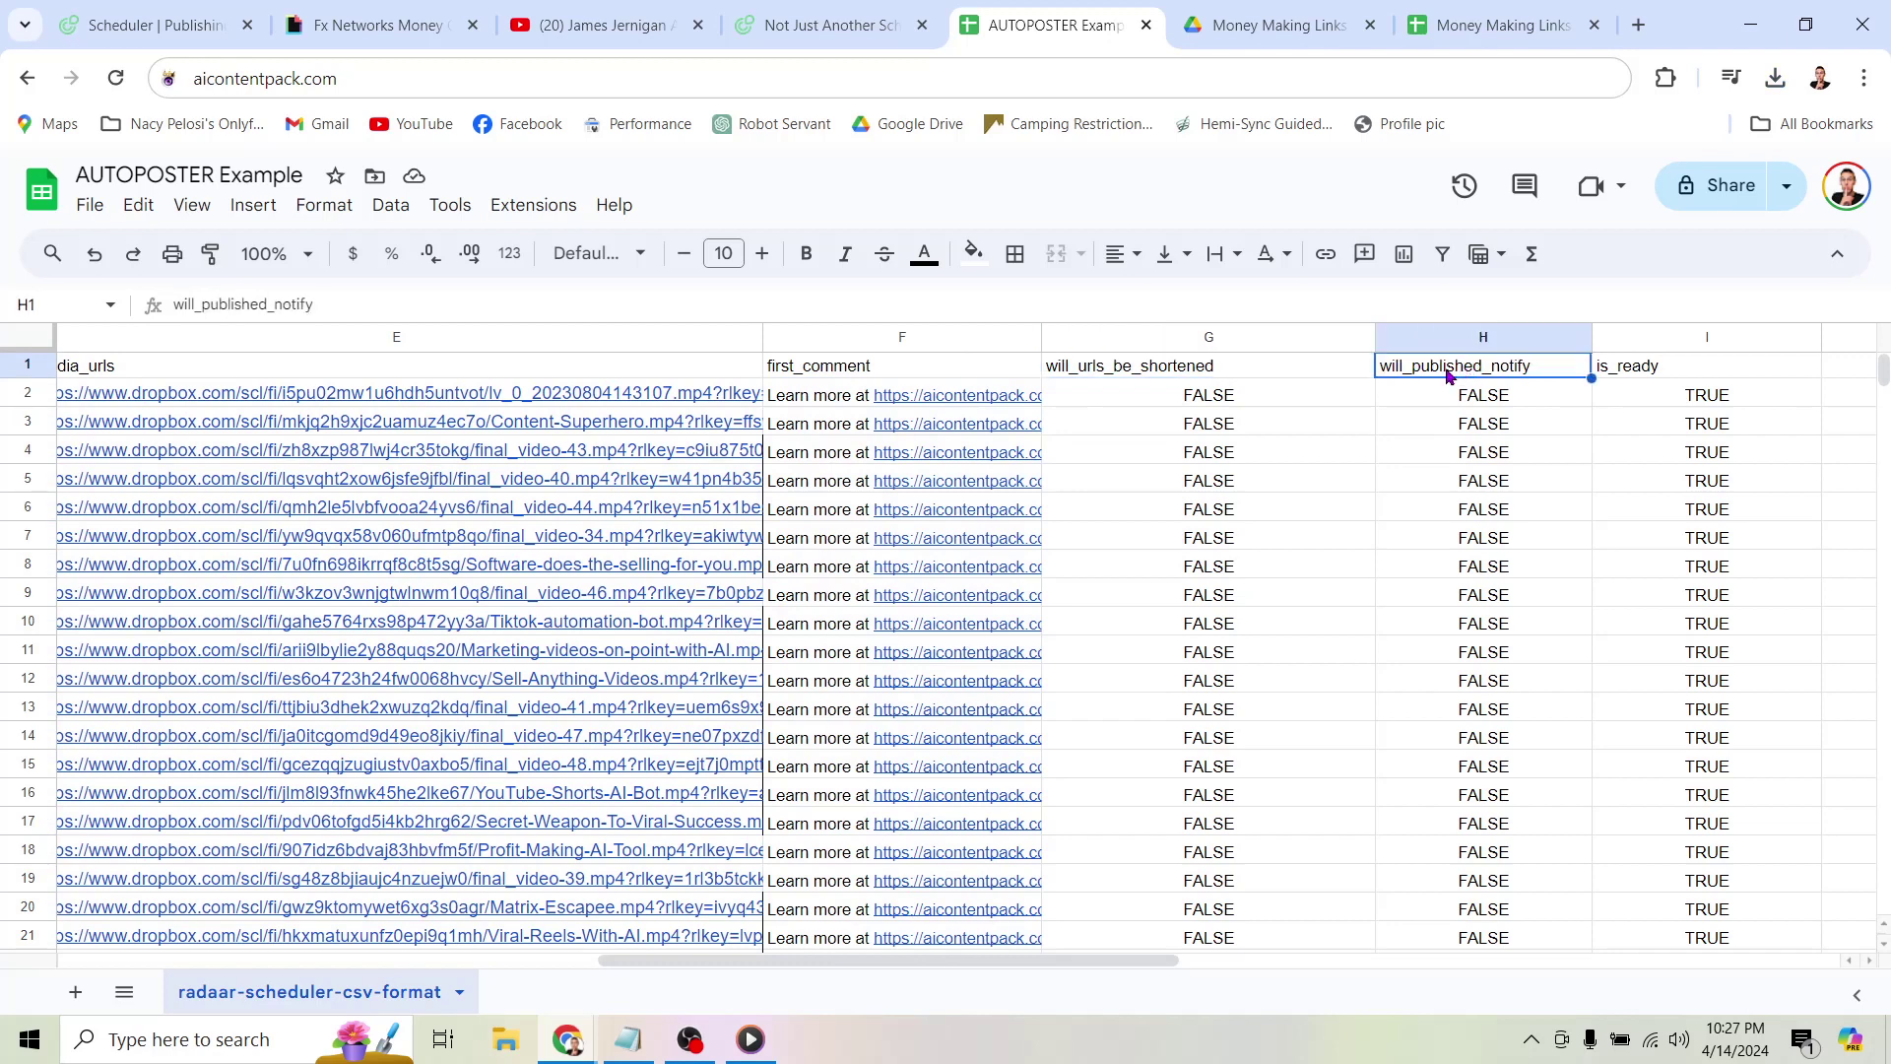
pyautogui.click(1686, 367)
pyautogui.moveTo(1706, 338)
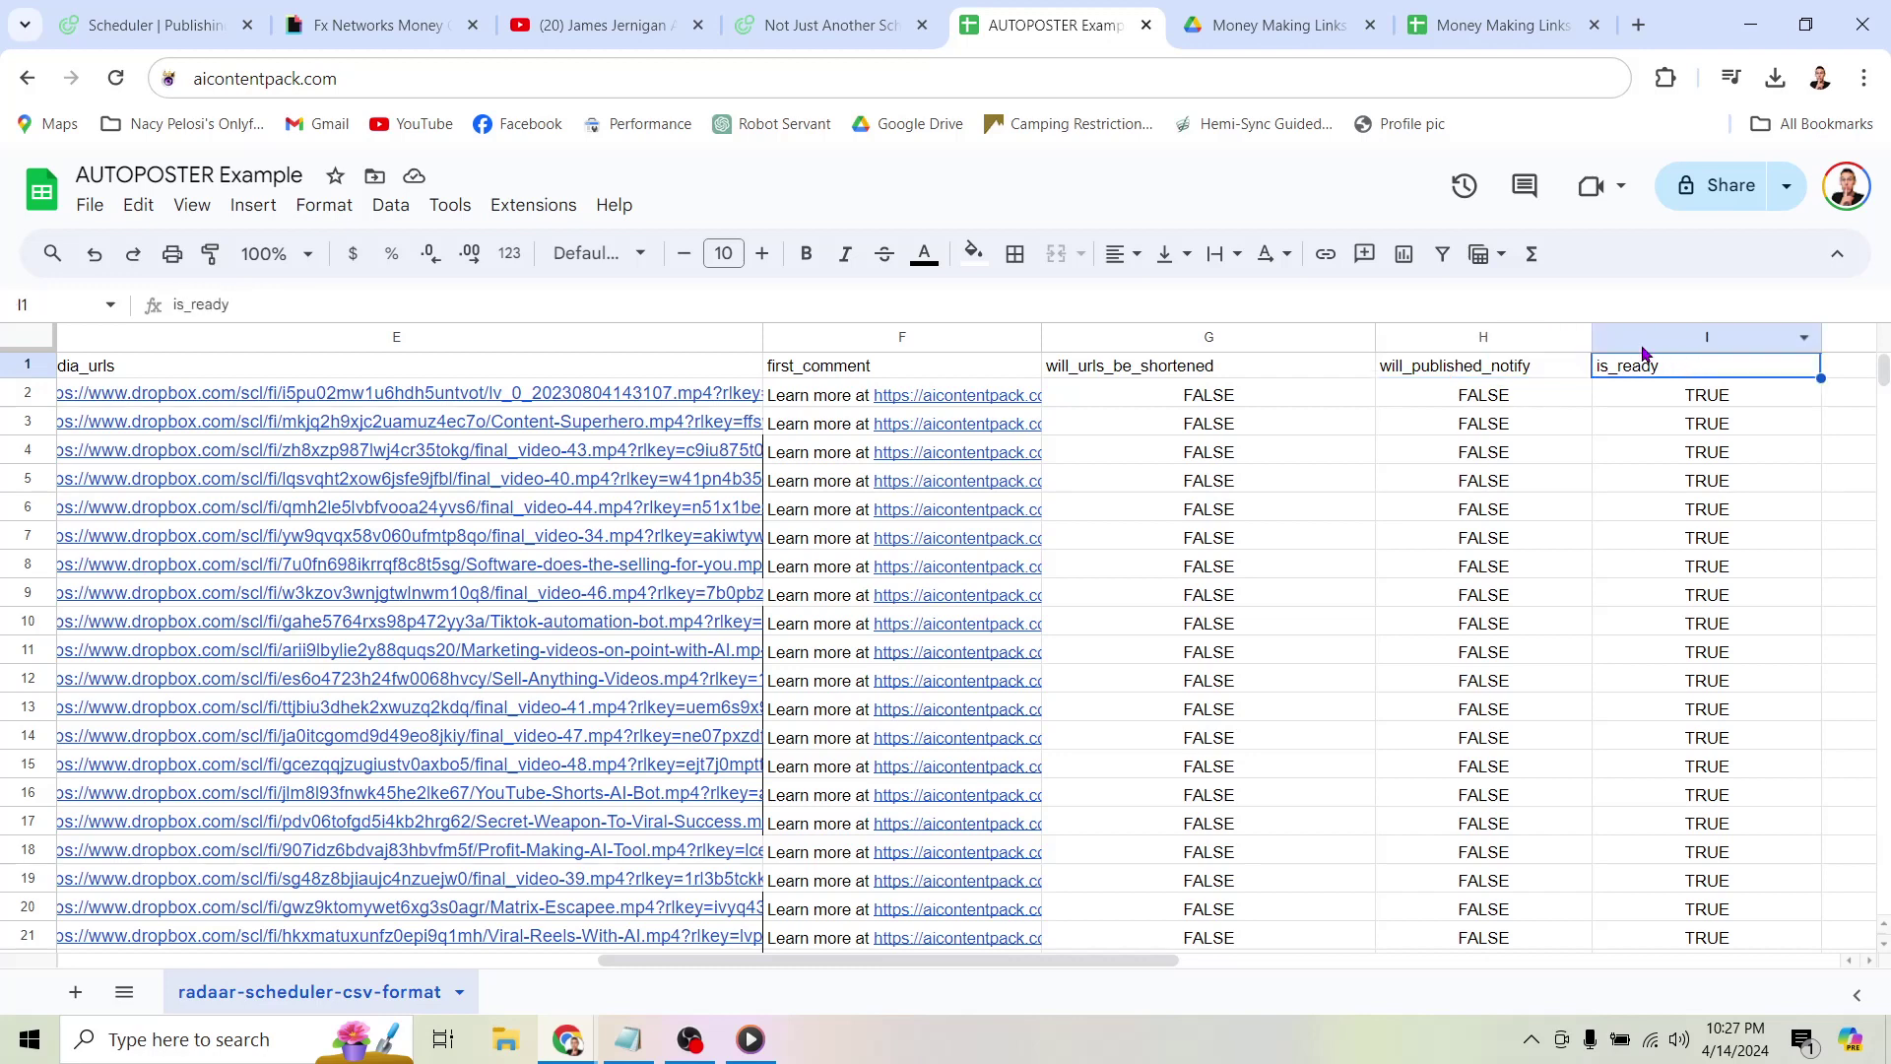
pyautogui.scroll(-3, 1539, 443)
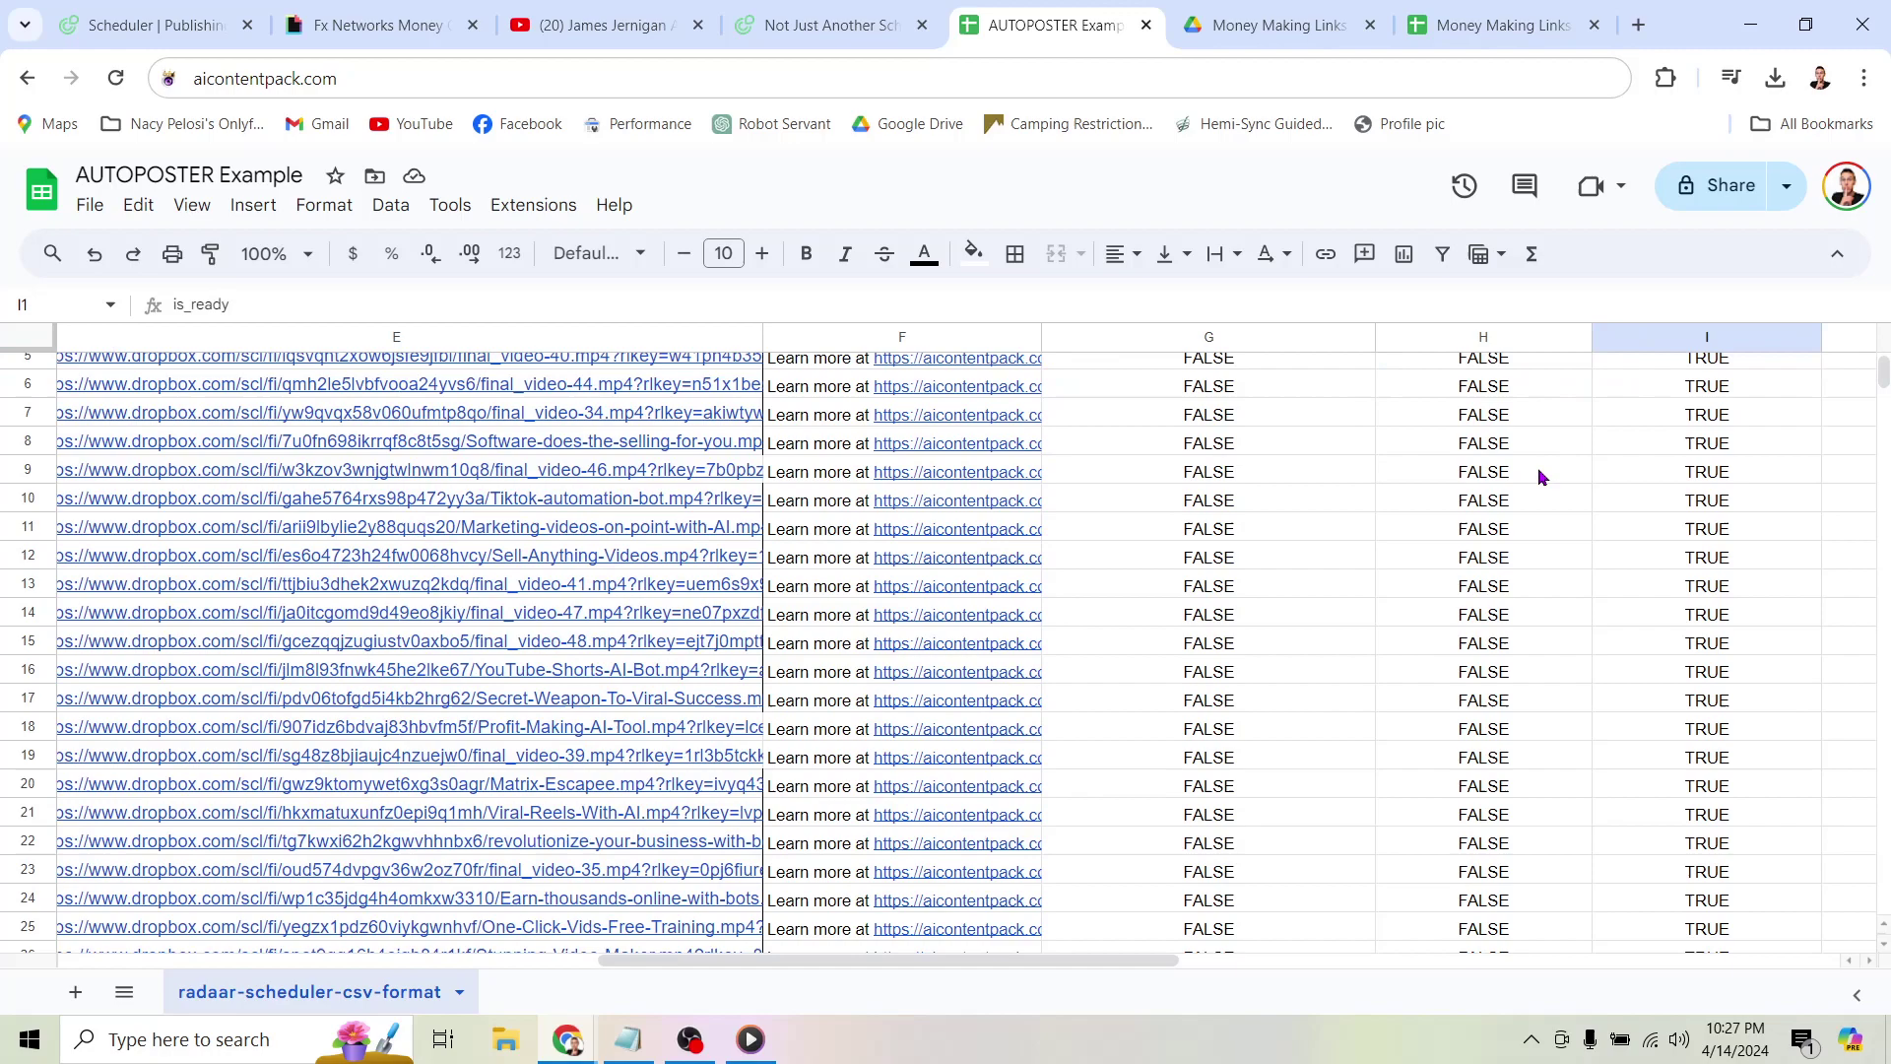
pyautogui.scroll(3, 1539, 468)
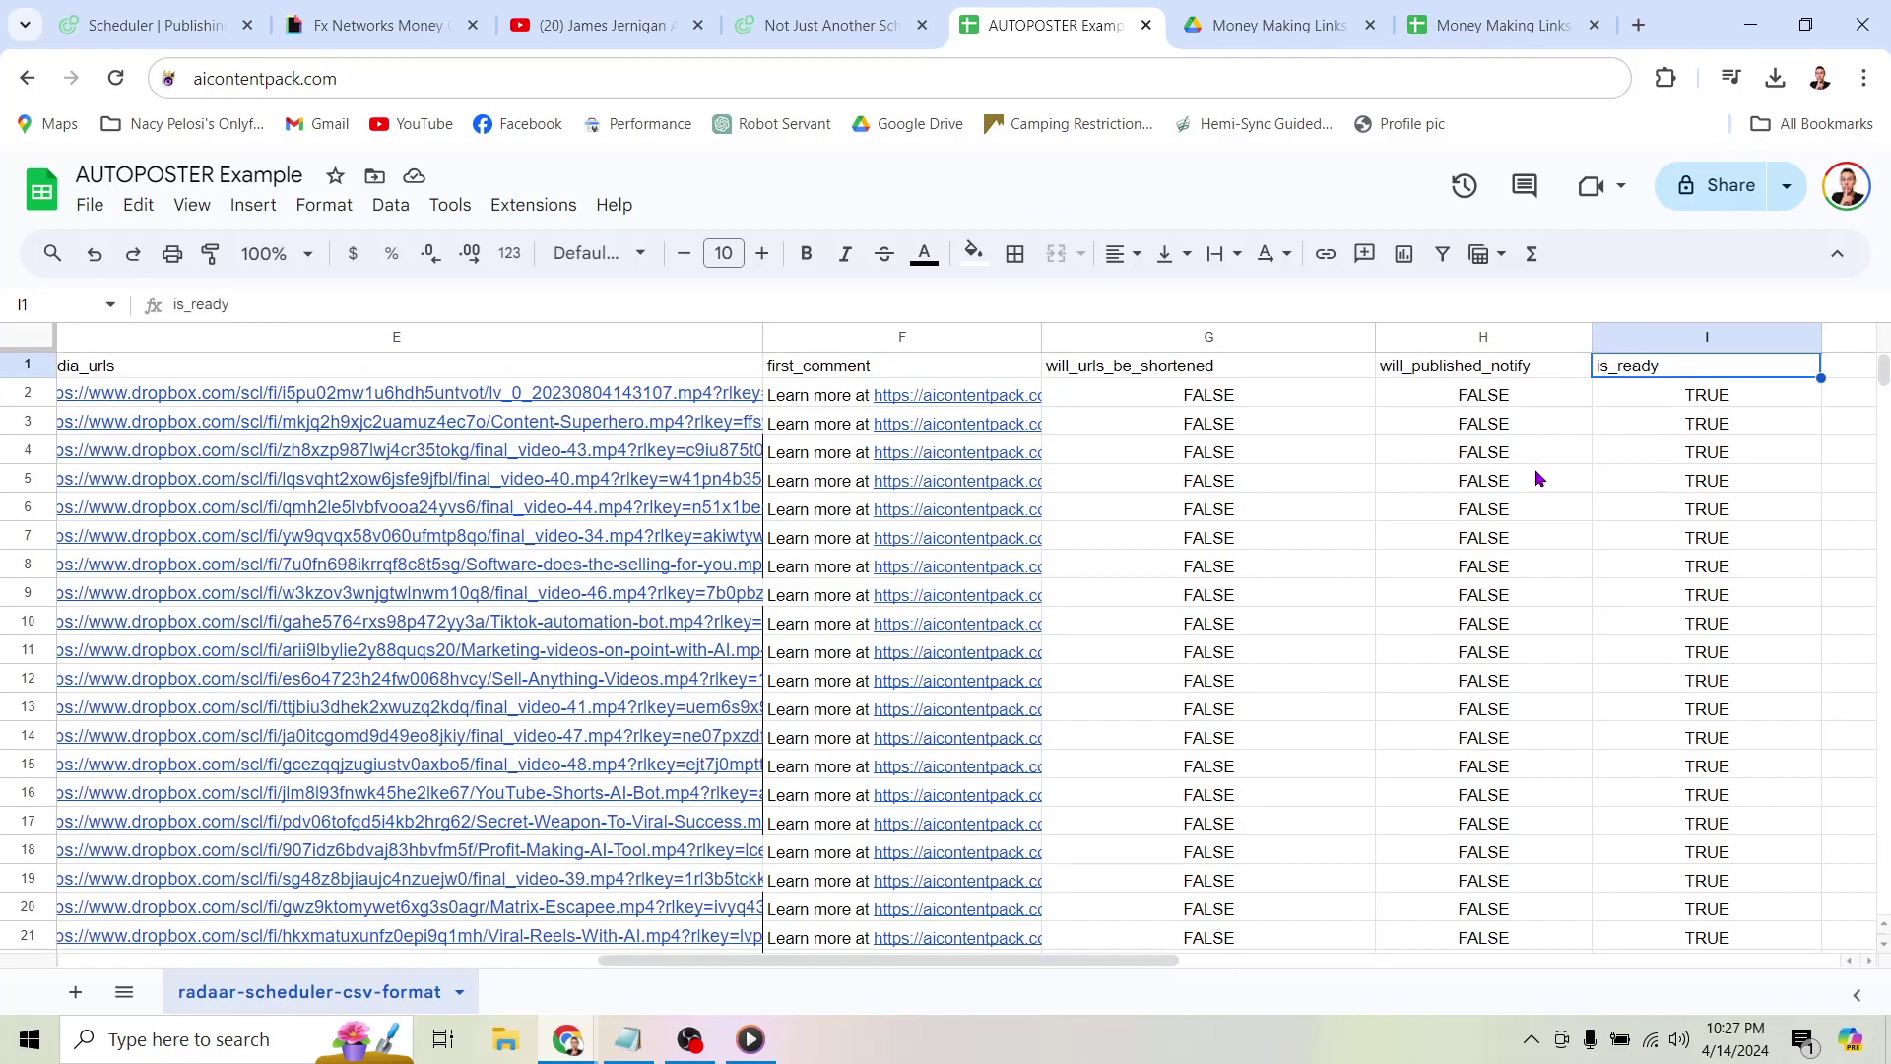
pyautogui.hscroll(-6, 576, 448)
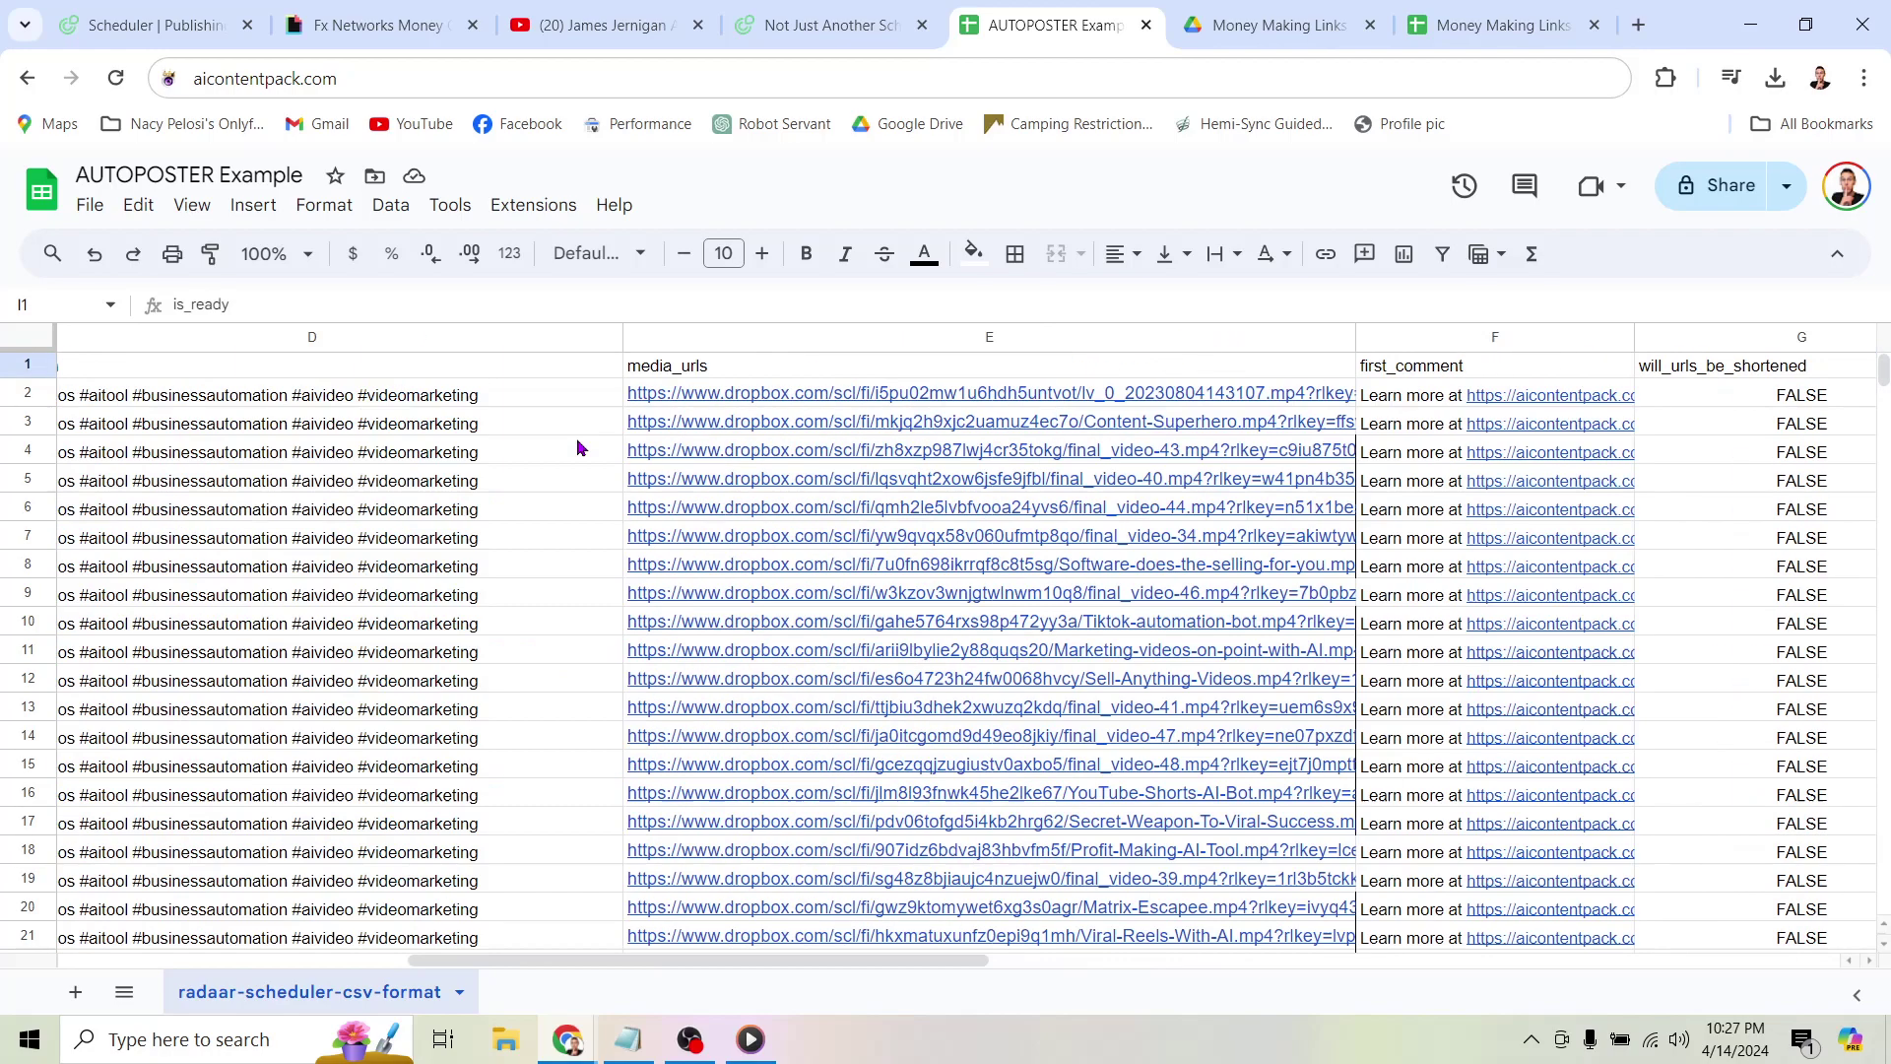
pyautogui.hscroll(-4, 577, 448)
pyautogui.hscroll(-3, 577, 447)
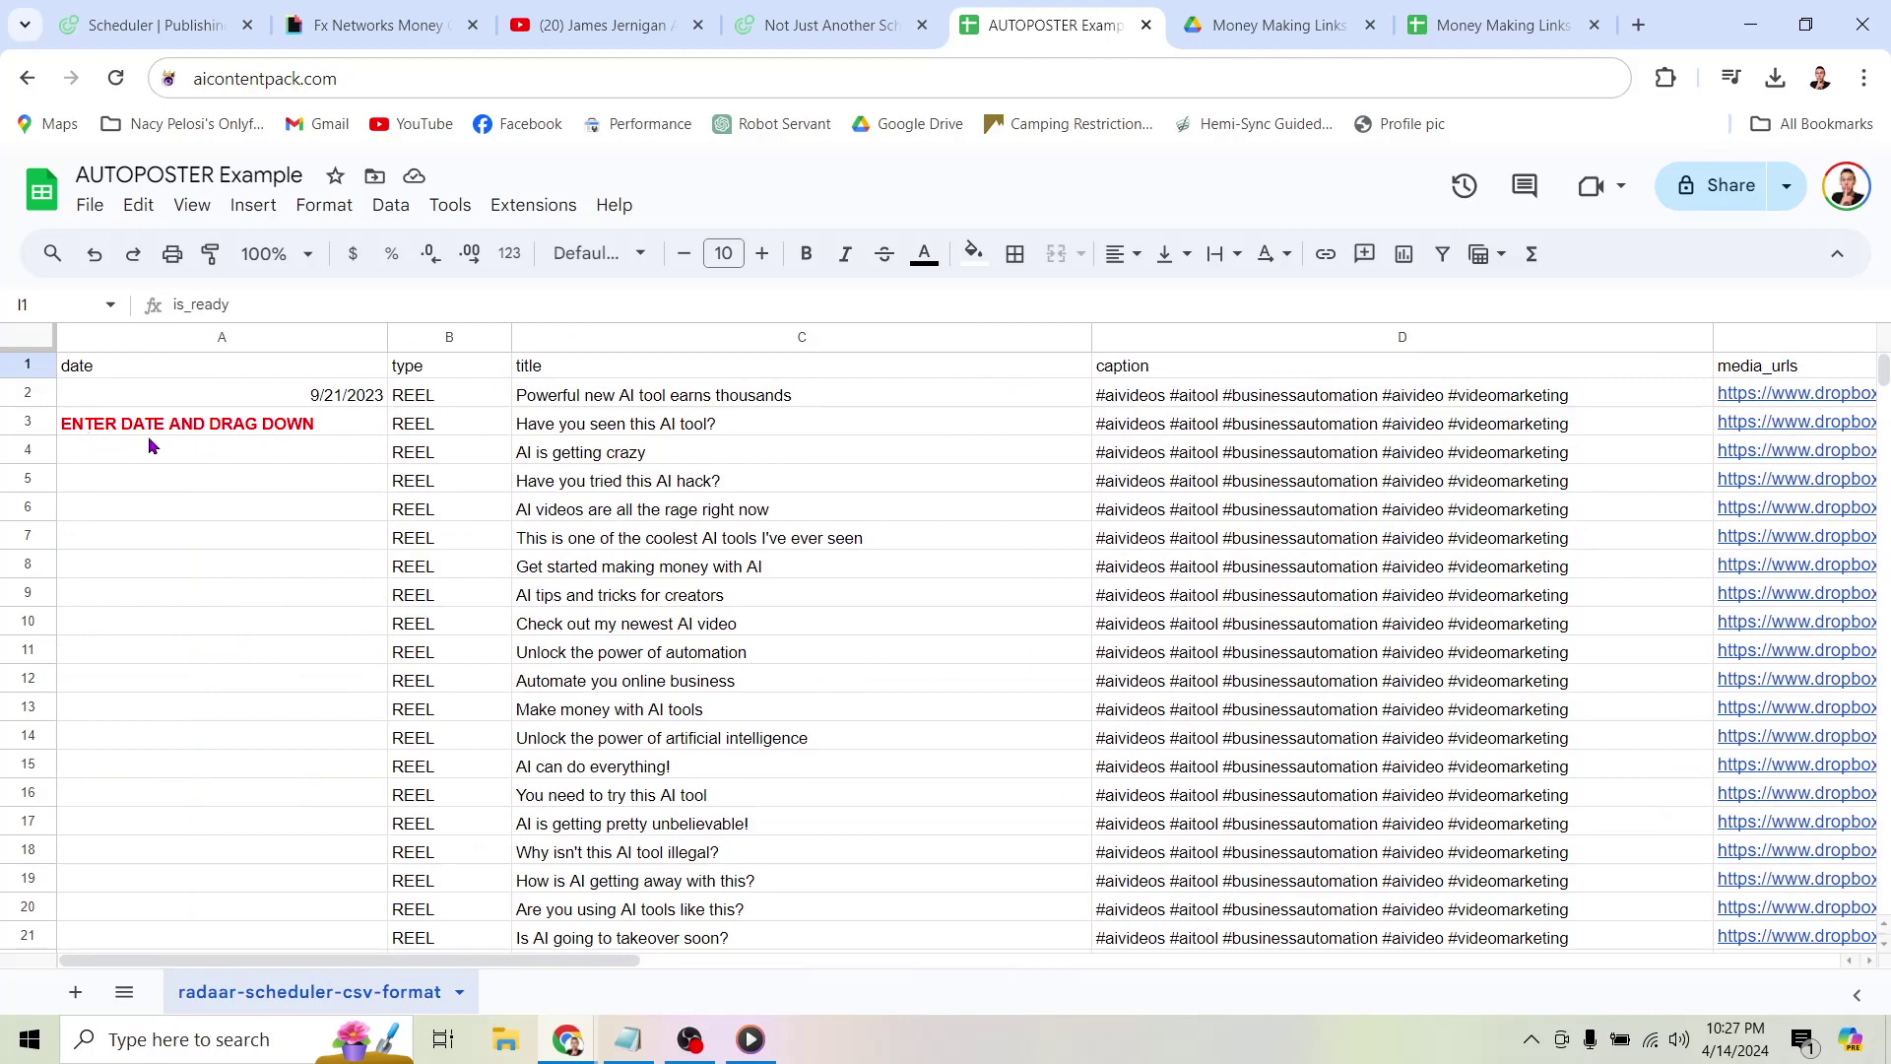
# Change the start date in A2 from 9/21/2023 to 4/14/2024 using the date picker.
pyautogui.click(310, 403)
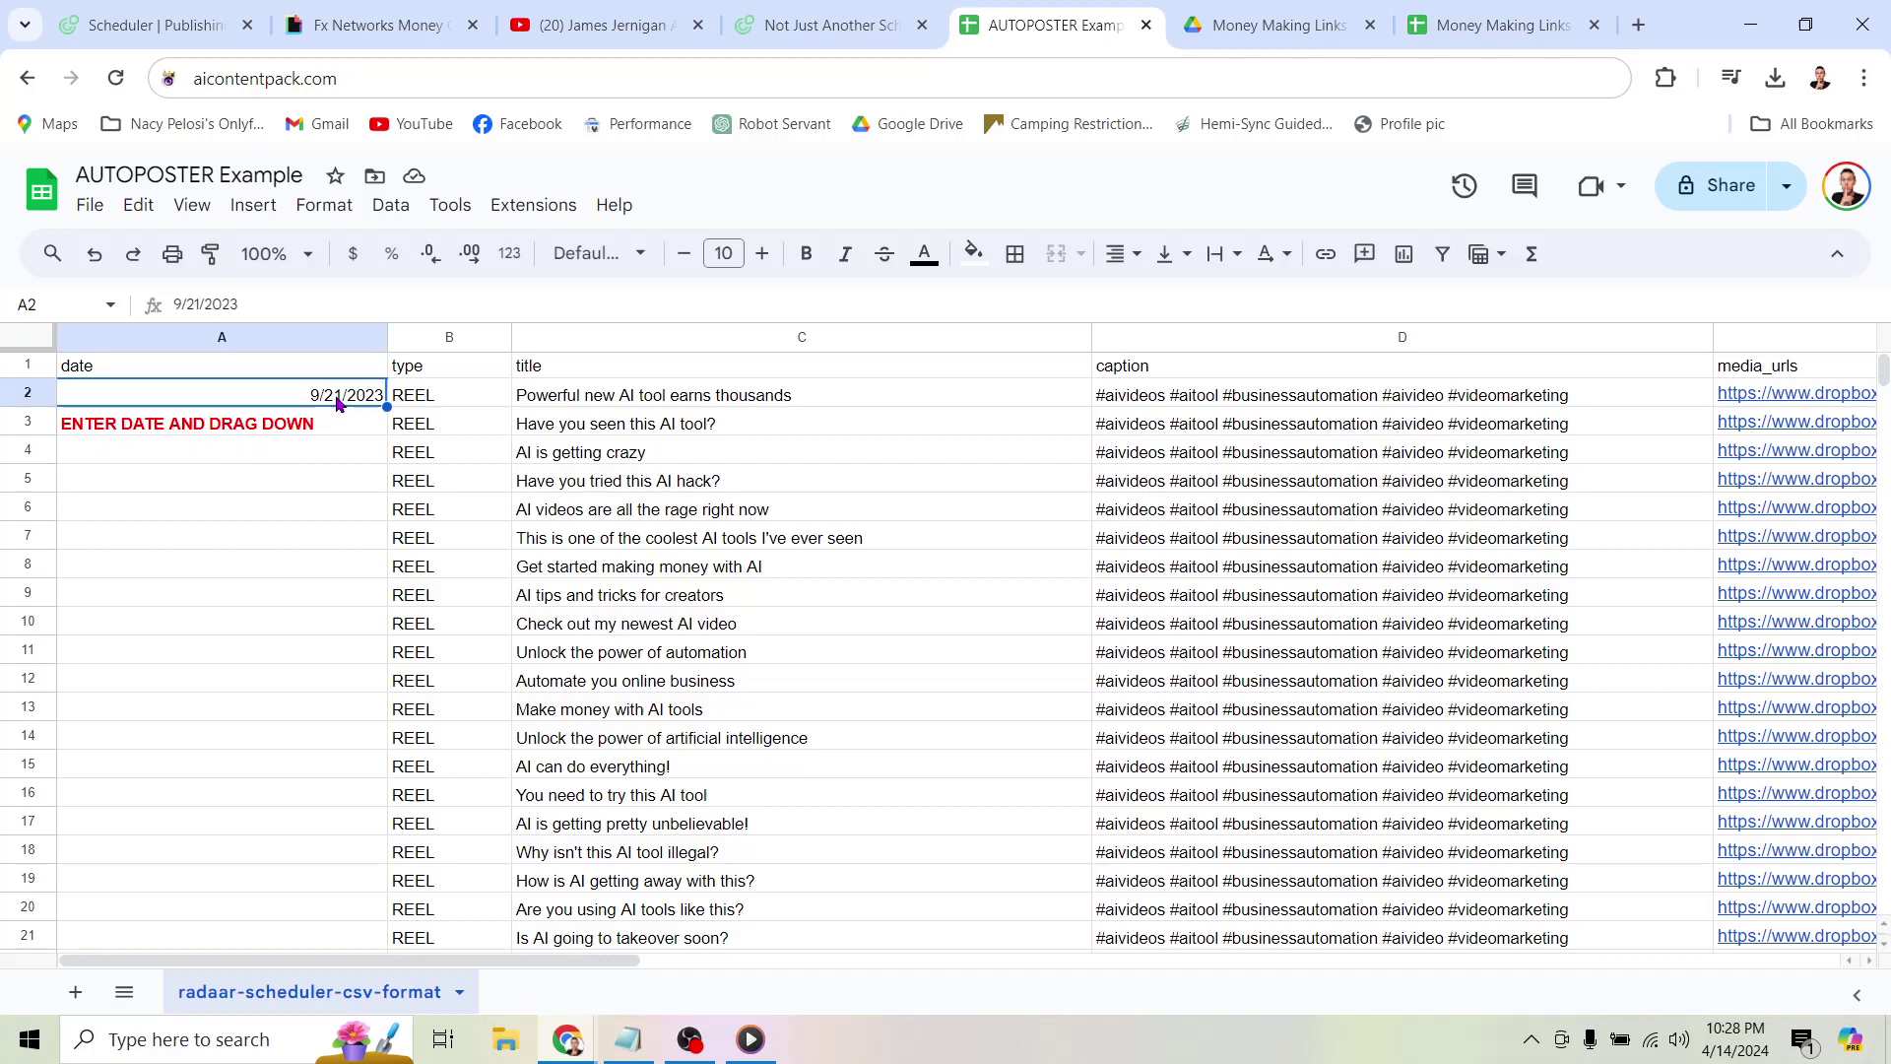
pyautogui.doubleClick(337, 400)
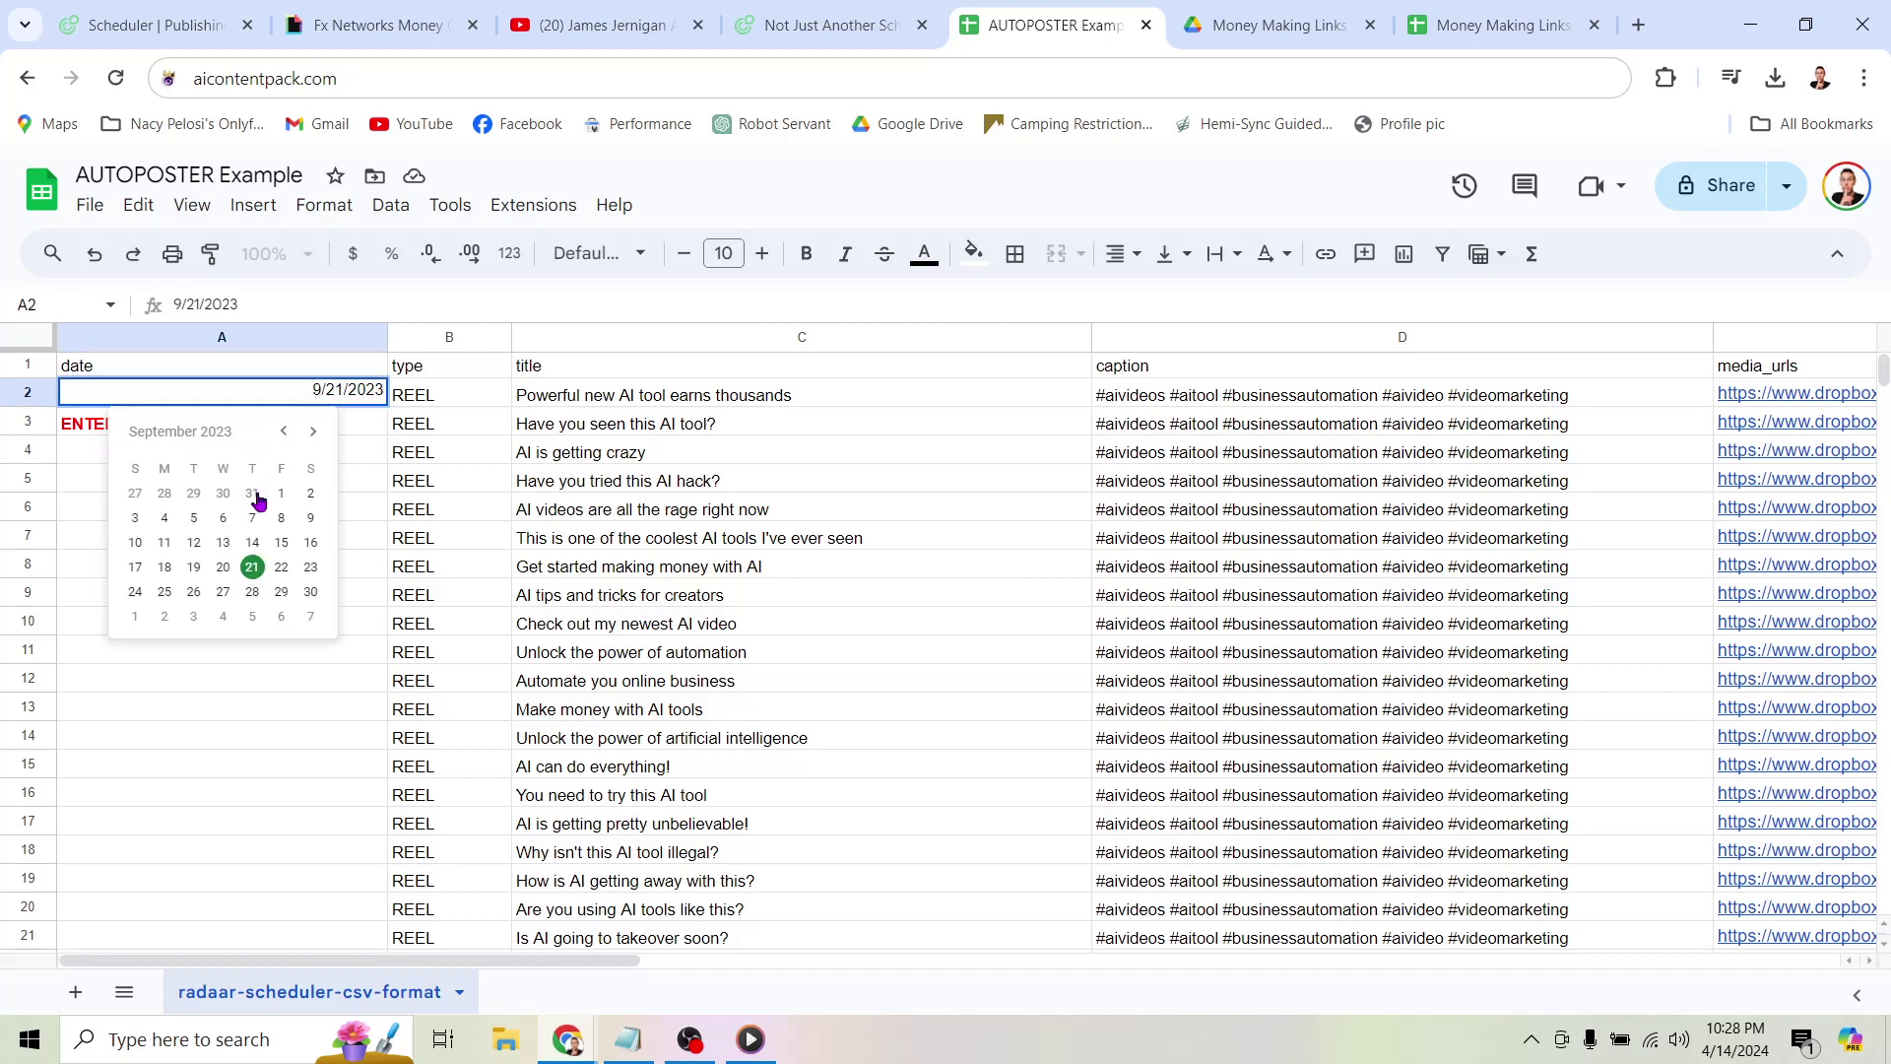
pyautogui.click(313, 432)
pyautogui.click(314, 434)
pyautogui.click(313, 435)
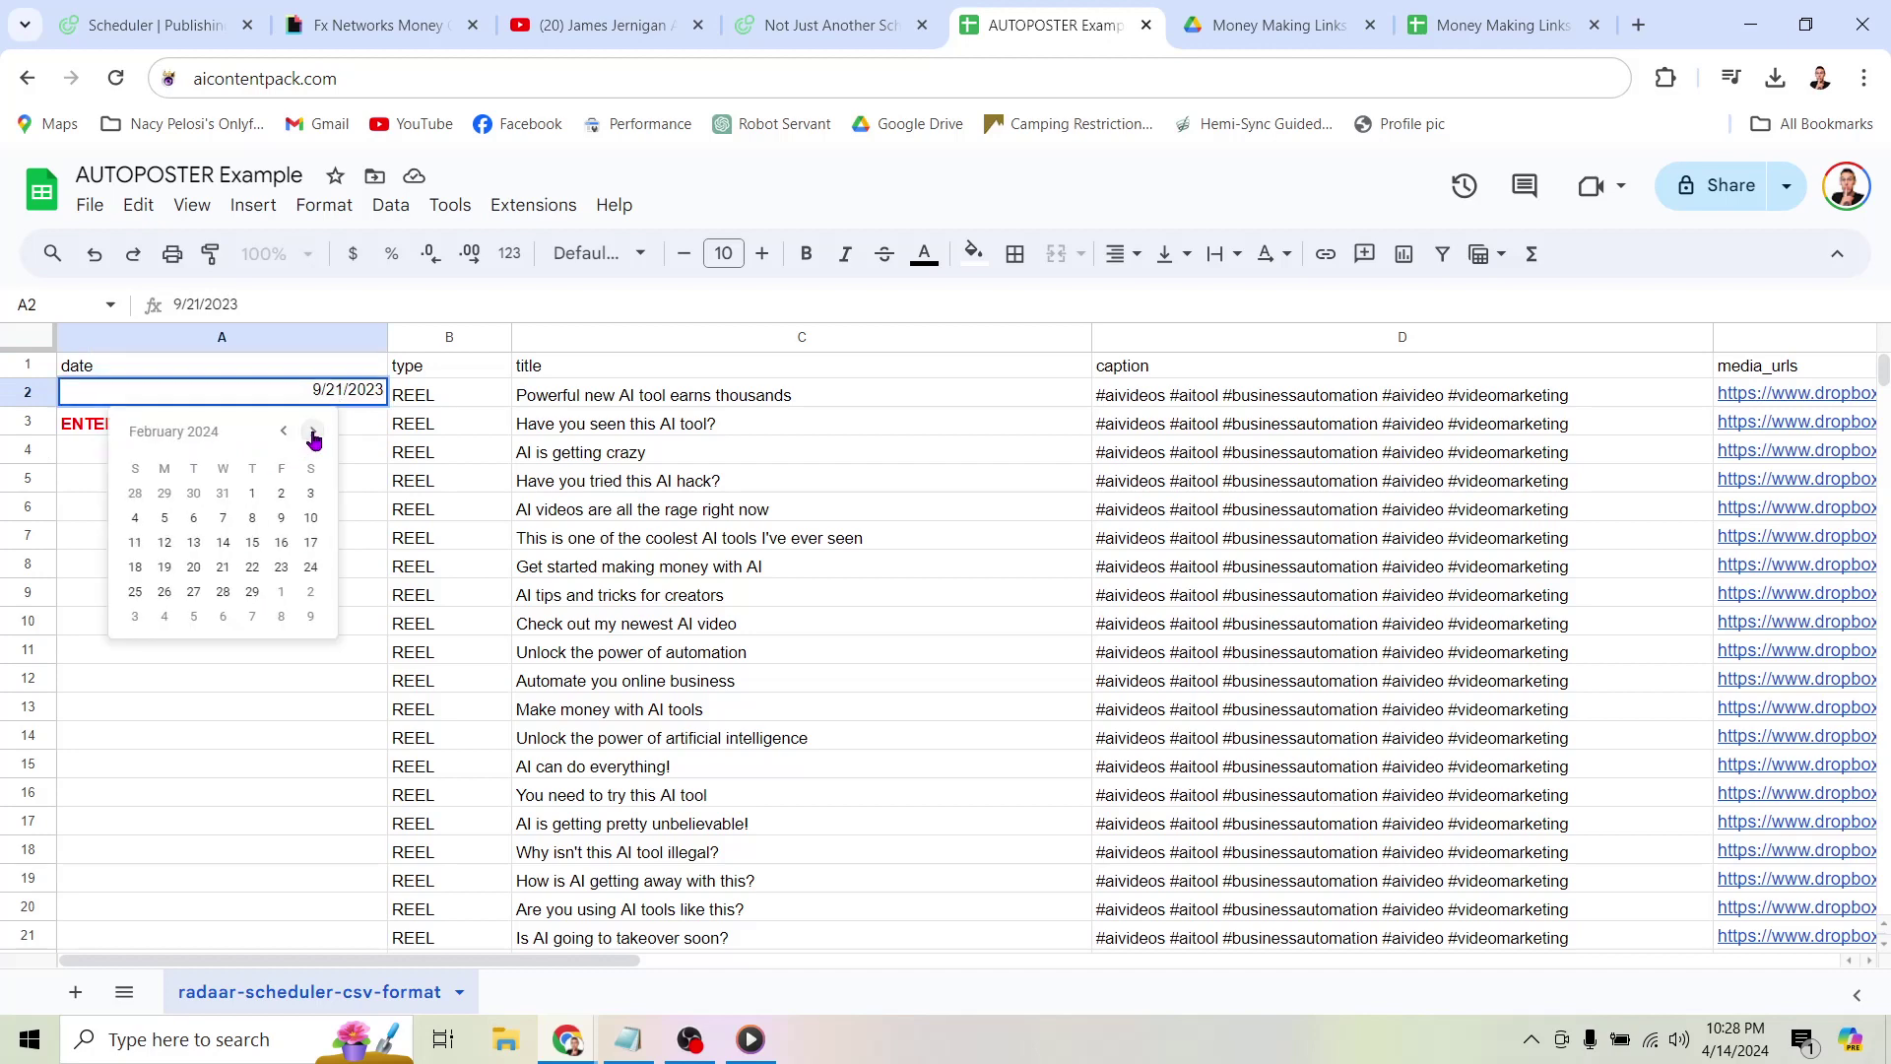
pyautogui.click(314, 435)
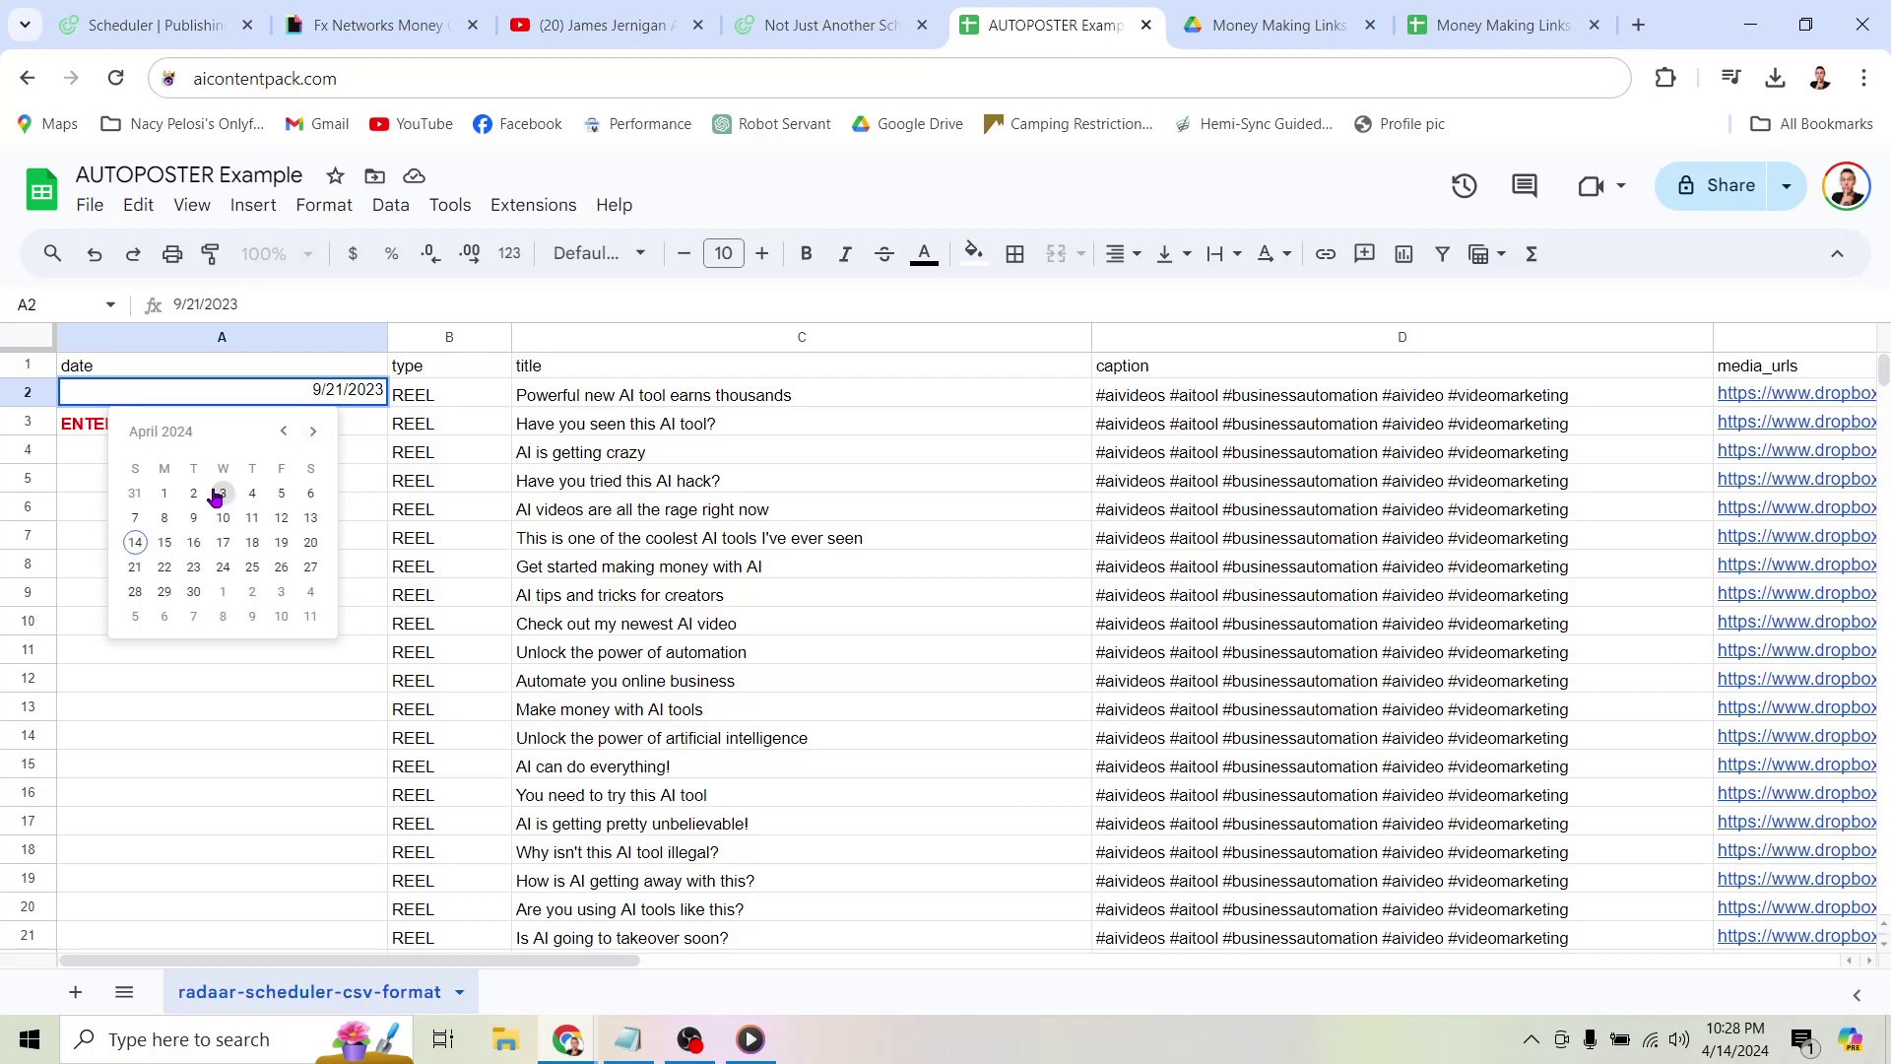
pyautogui.click(136, 547)
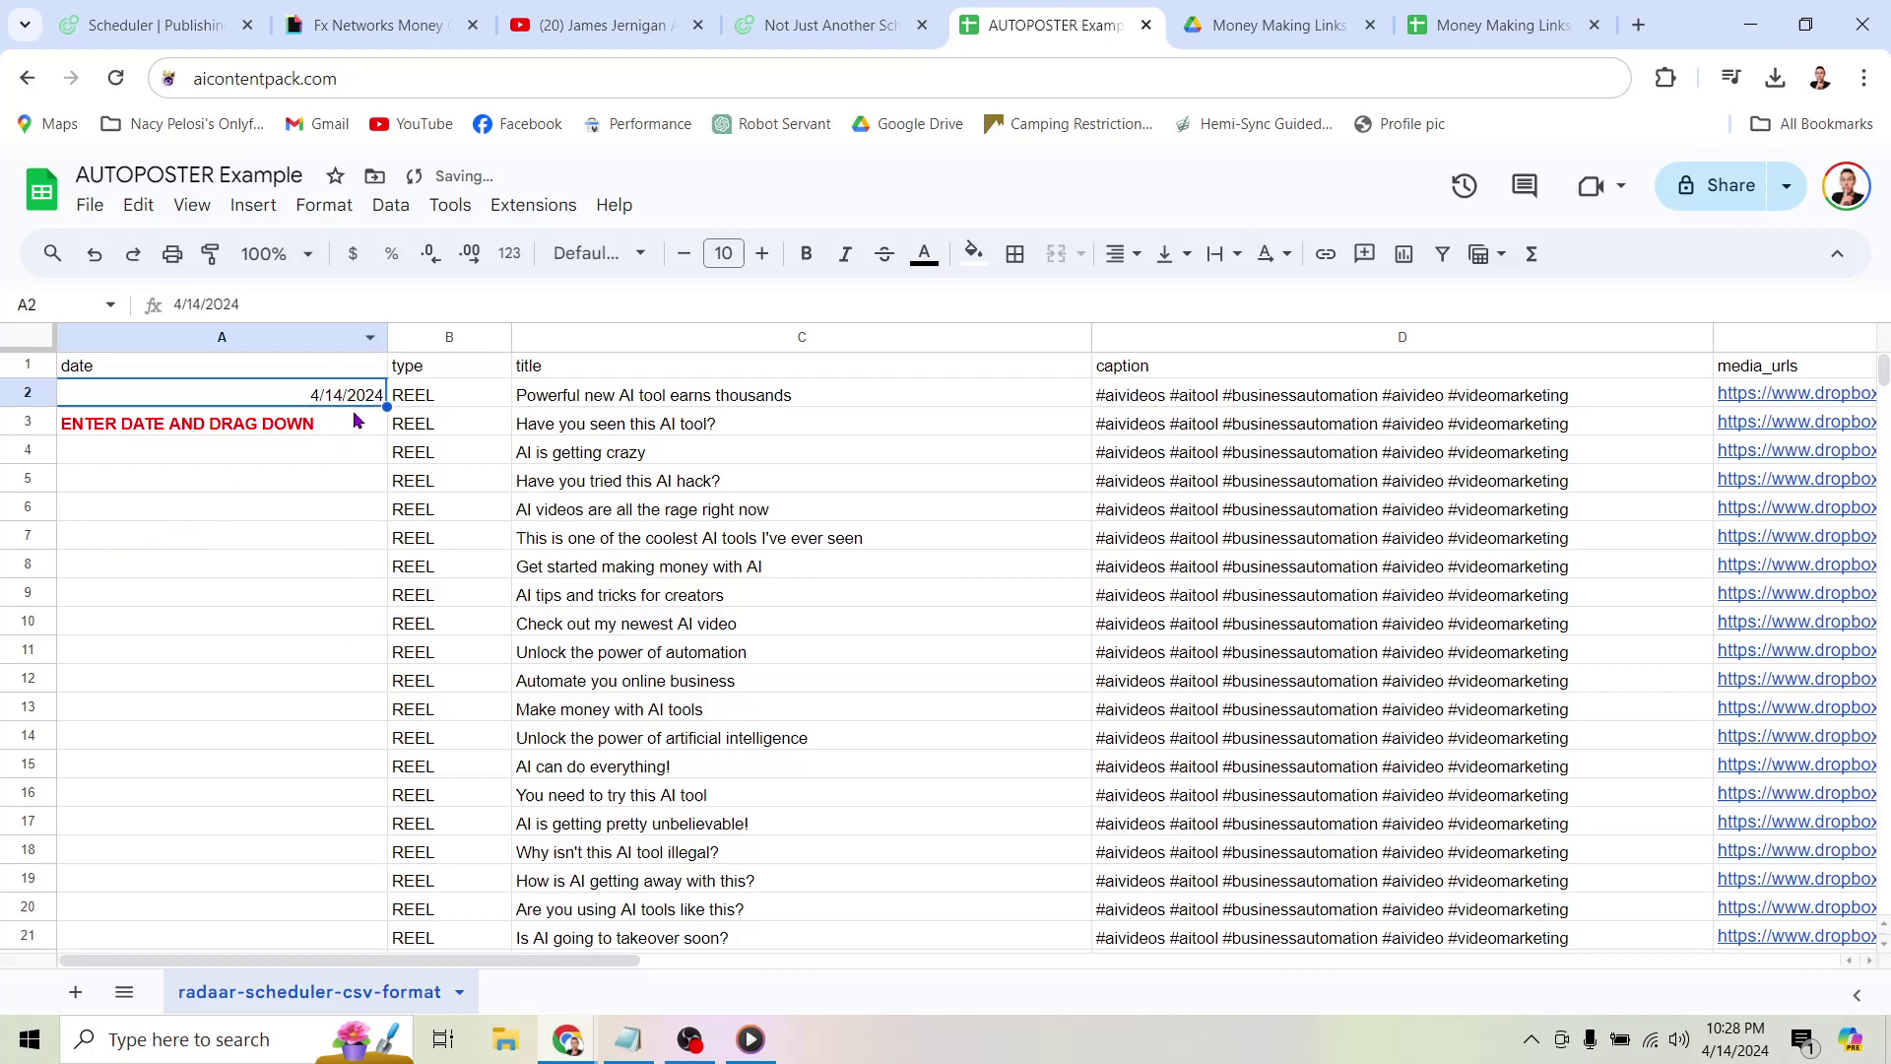
# Fill column A with consecutive daily dates down to row 60.
pyautogui.moveTo(384, 406); pyautogui.dragTo(374, 522)
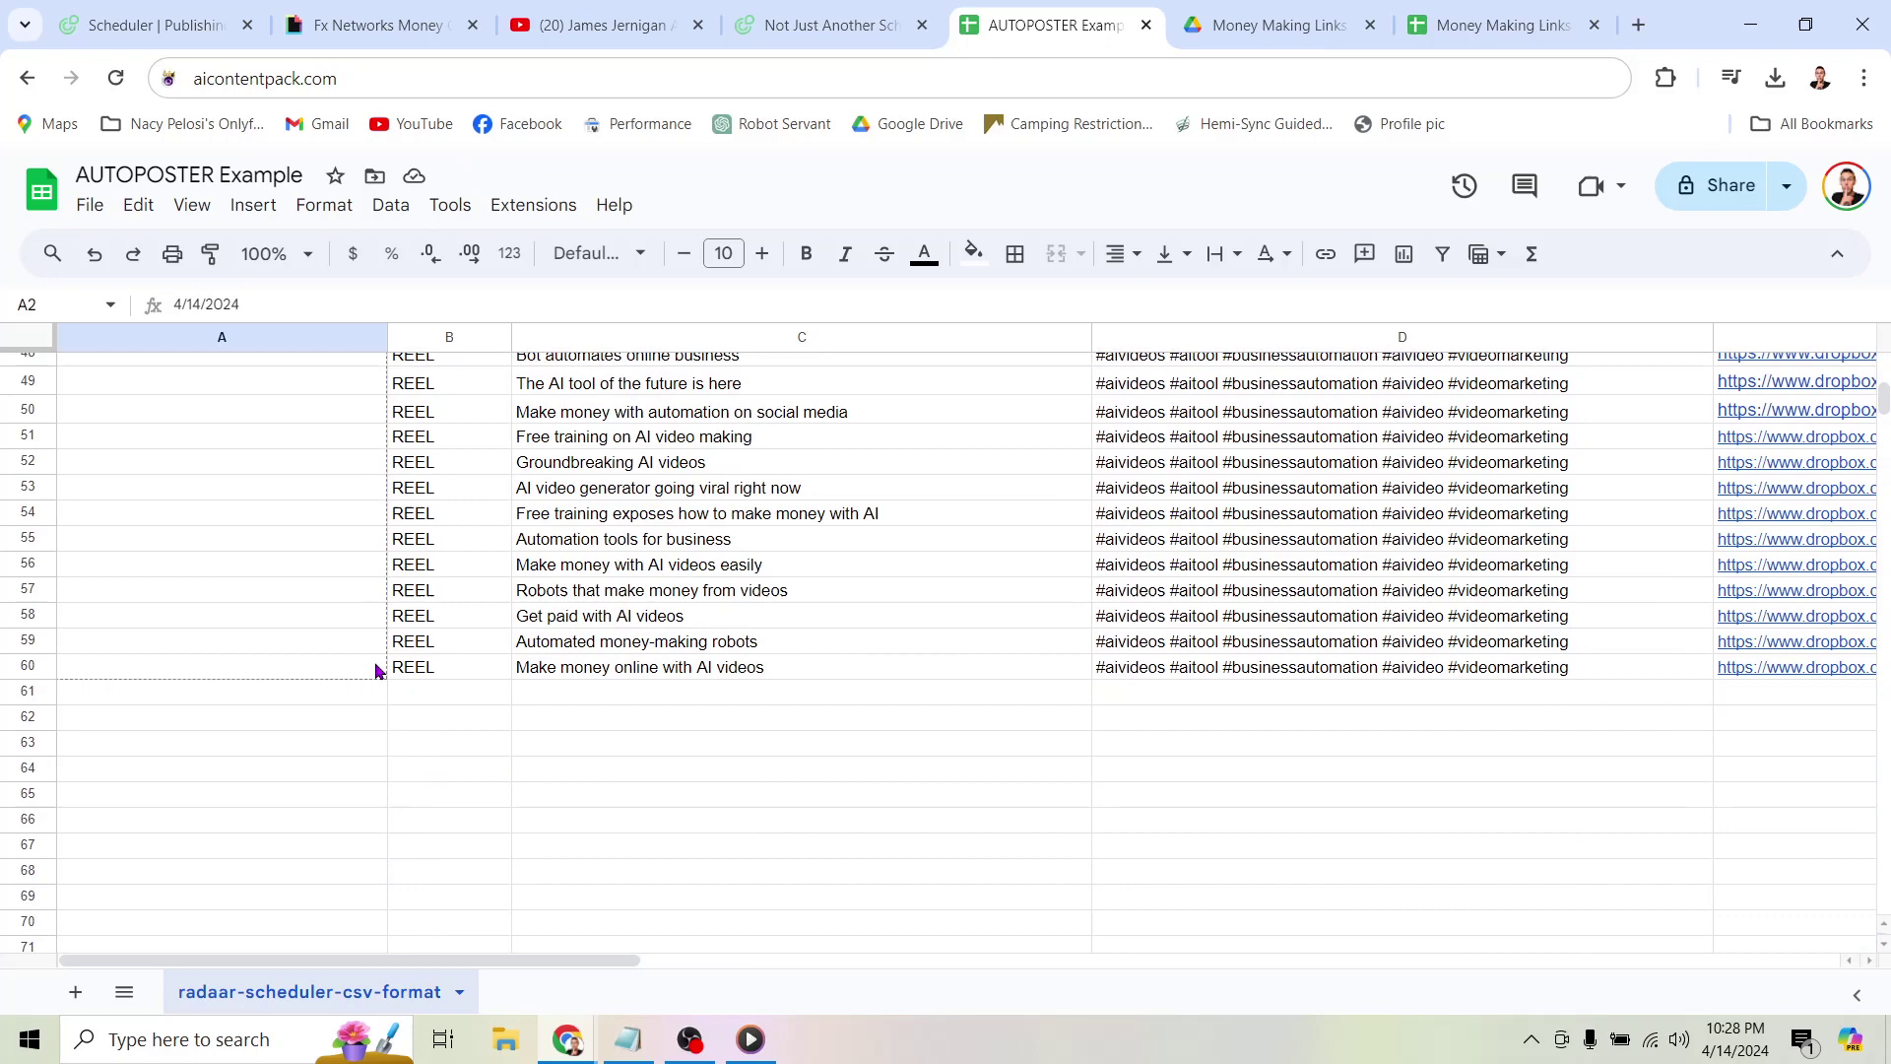
pyautogui.moveTo(374, 522); pyautogui.dragTo(381, 668)
pyautogui.scroll(5, 356, 551)
pyautogui.scroll(5, 354, 551)
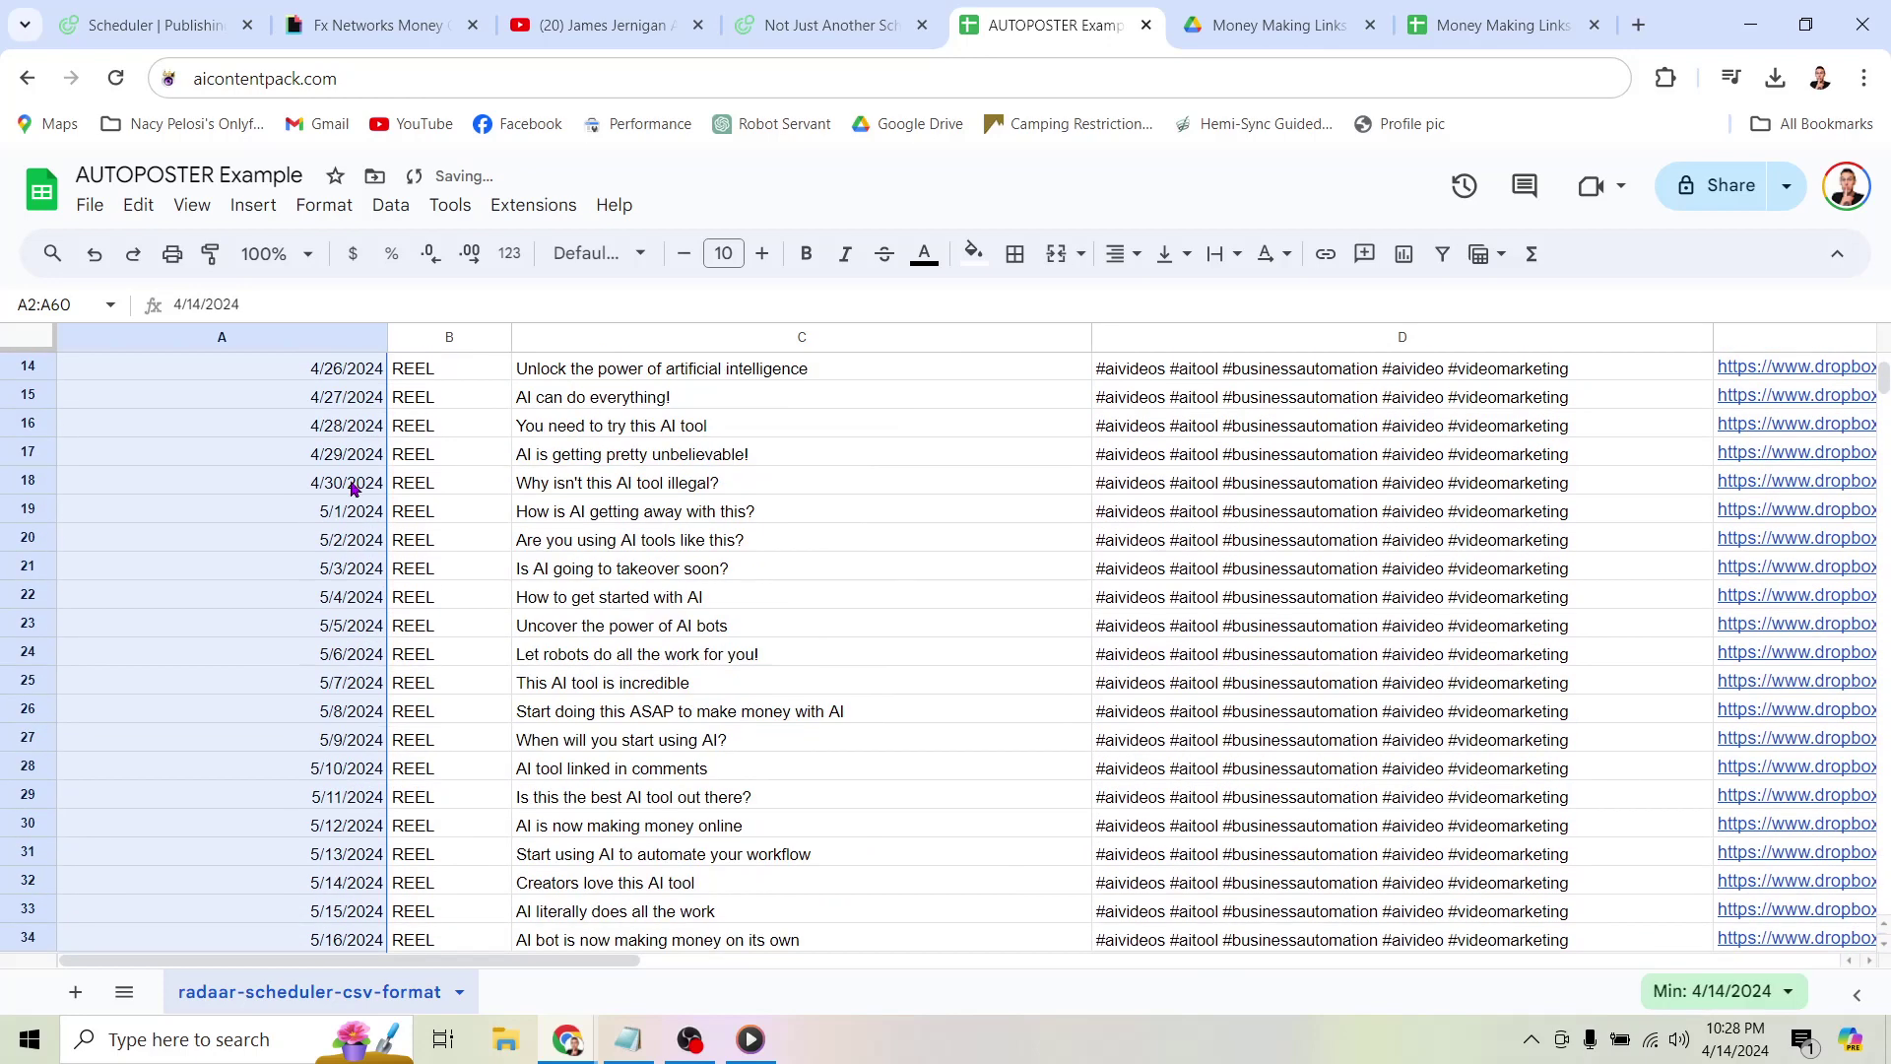
pyautogui.scroll(5, 341, 561)
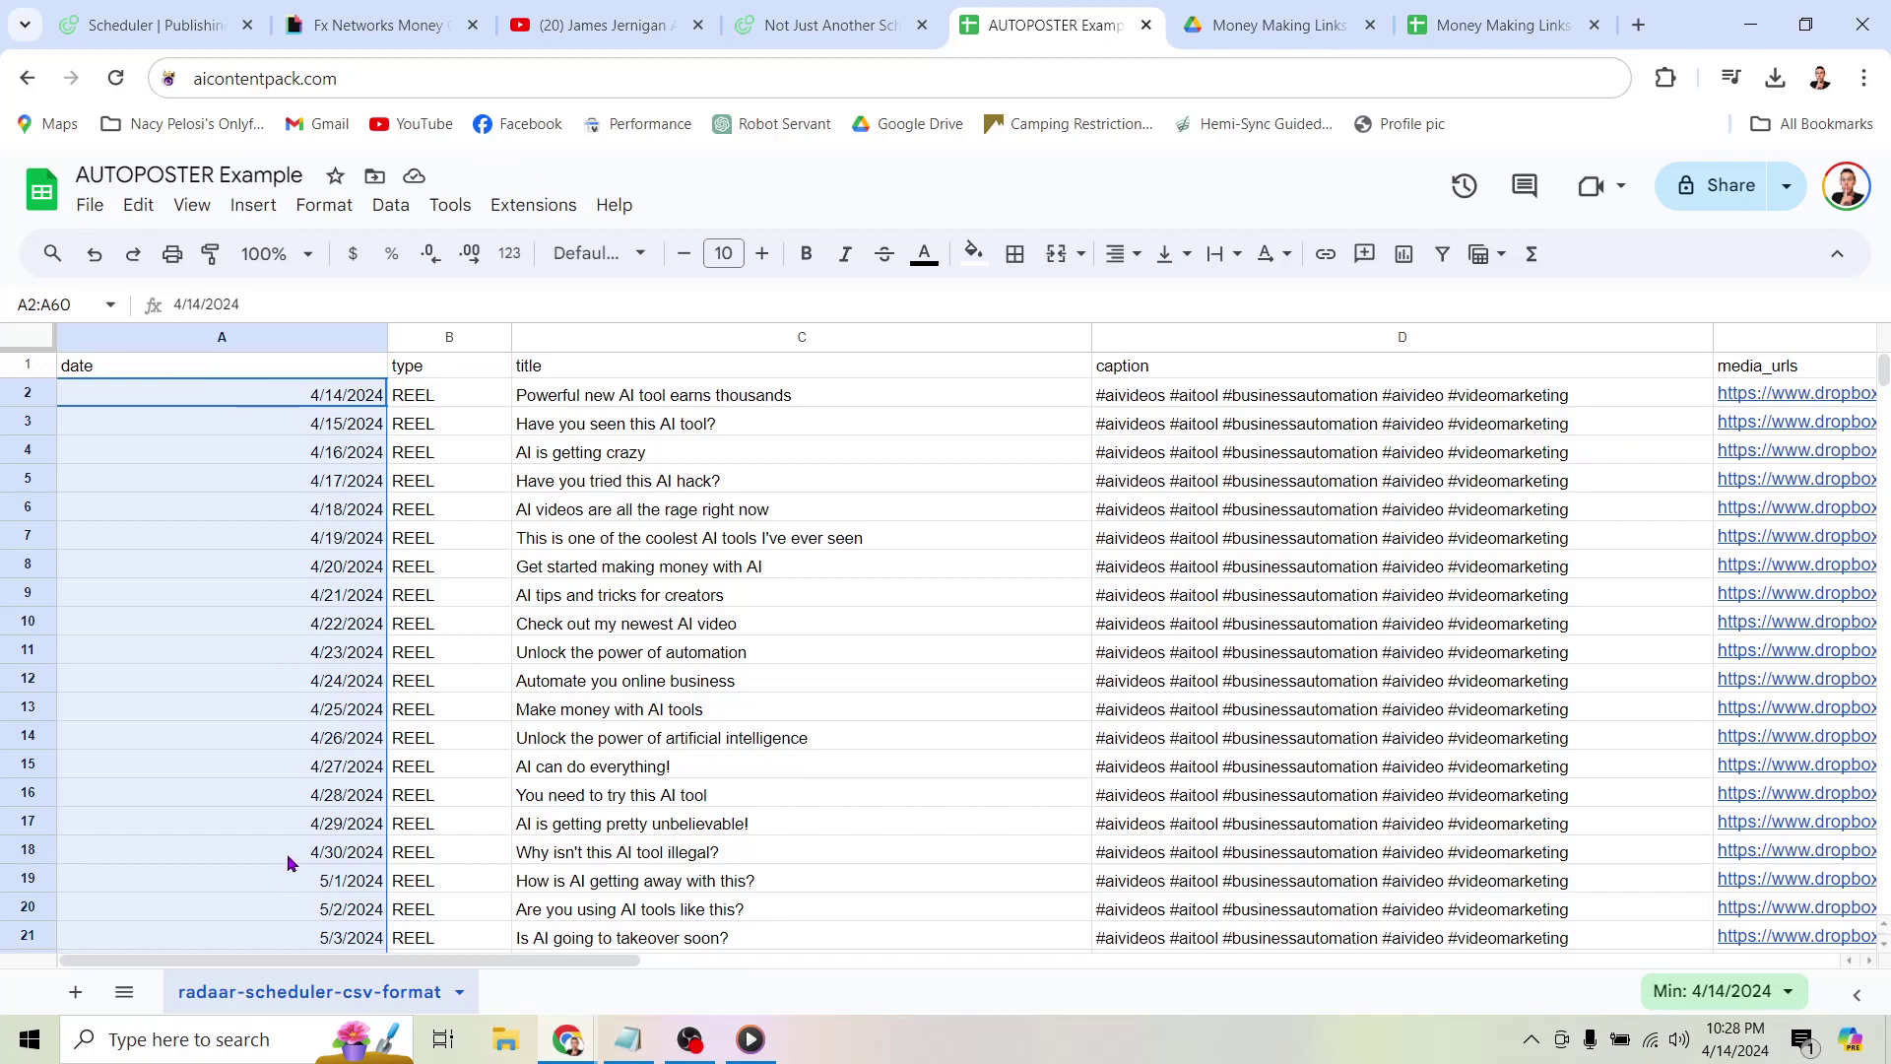
pyautogui.scroll(-5, 206, 462)
pyautogui.scroll(-5, 206, 463)
pyautogui.scroll(-3, 206, 463)
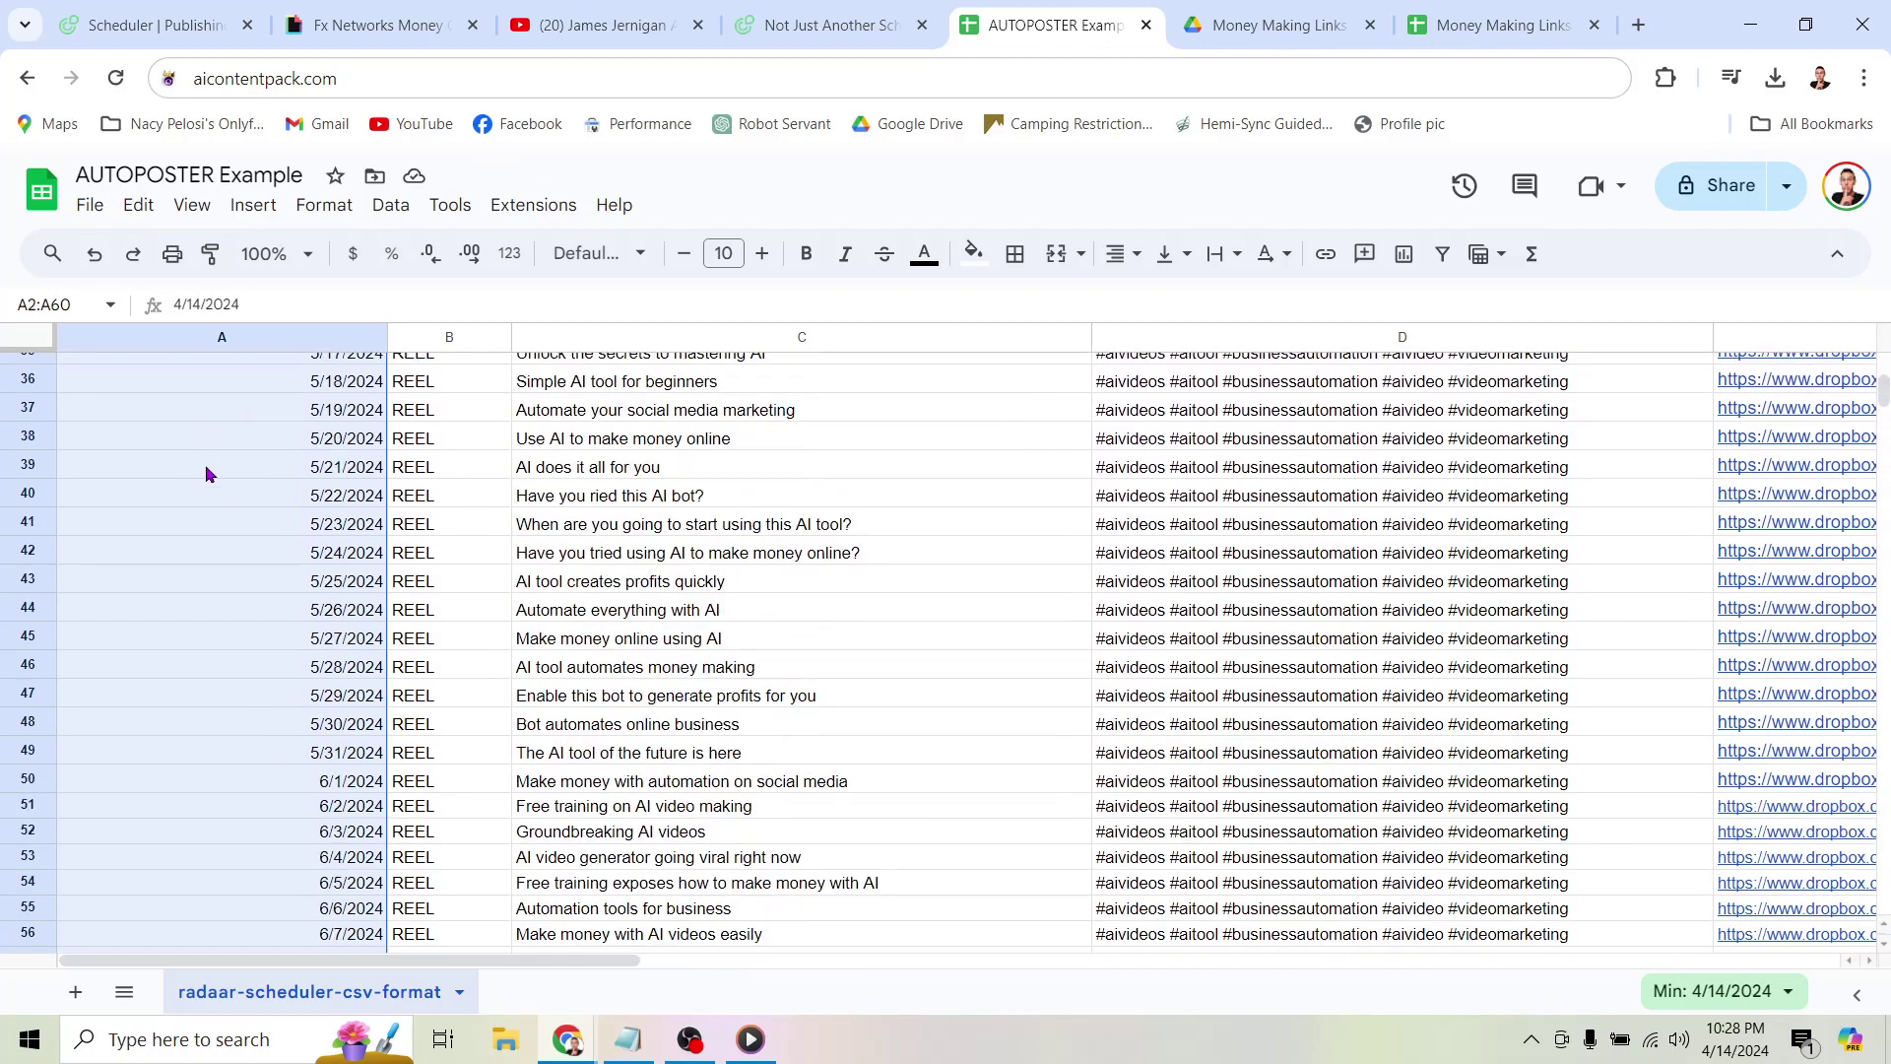
pyautogui.scroll(-3, 206, 463)
pyautogui.scroll(5, 341, 717)
pyautogui.scroll(5, 341, 717)
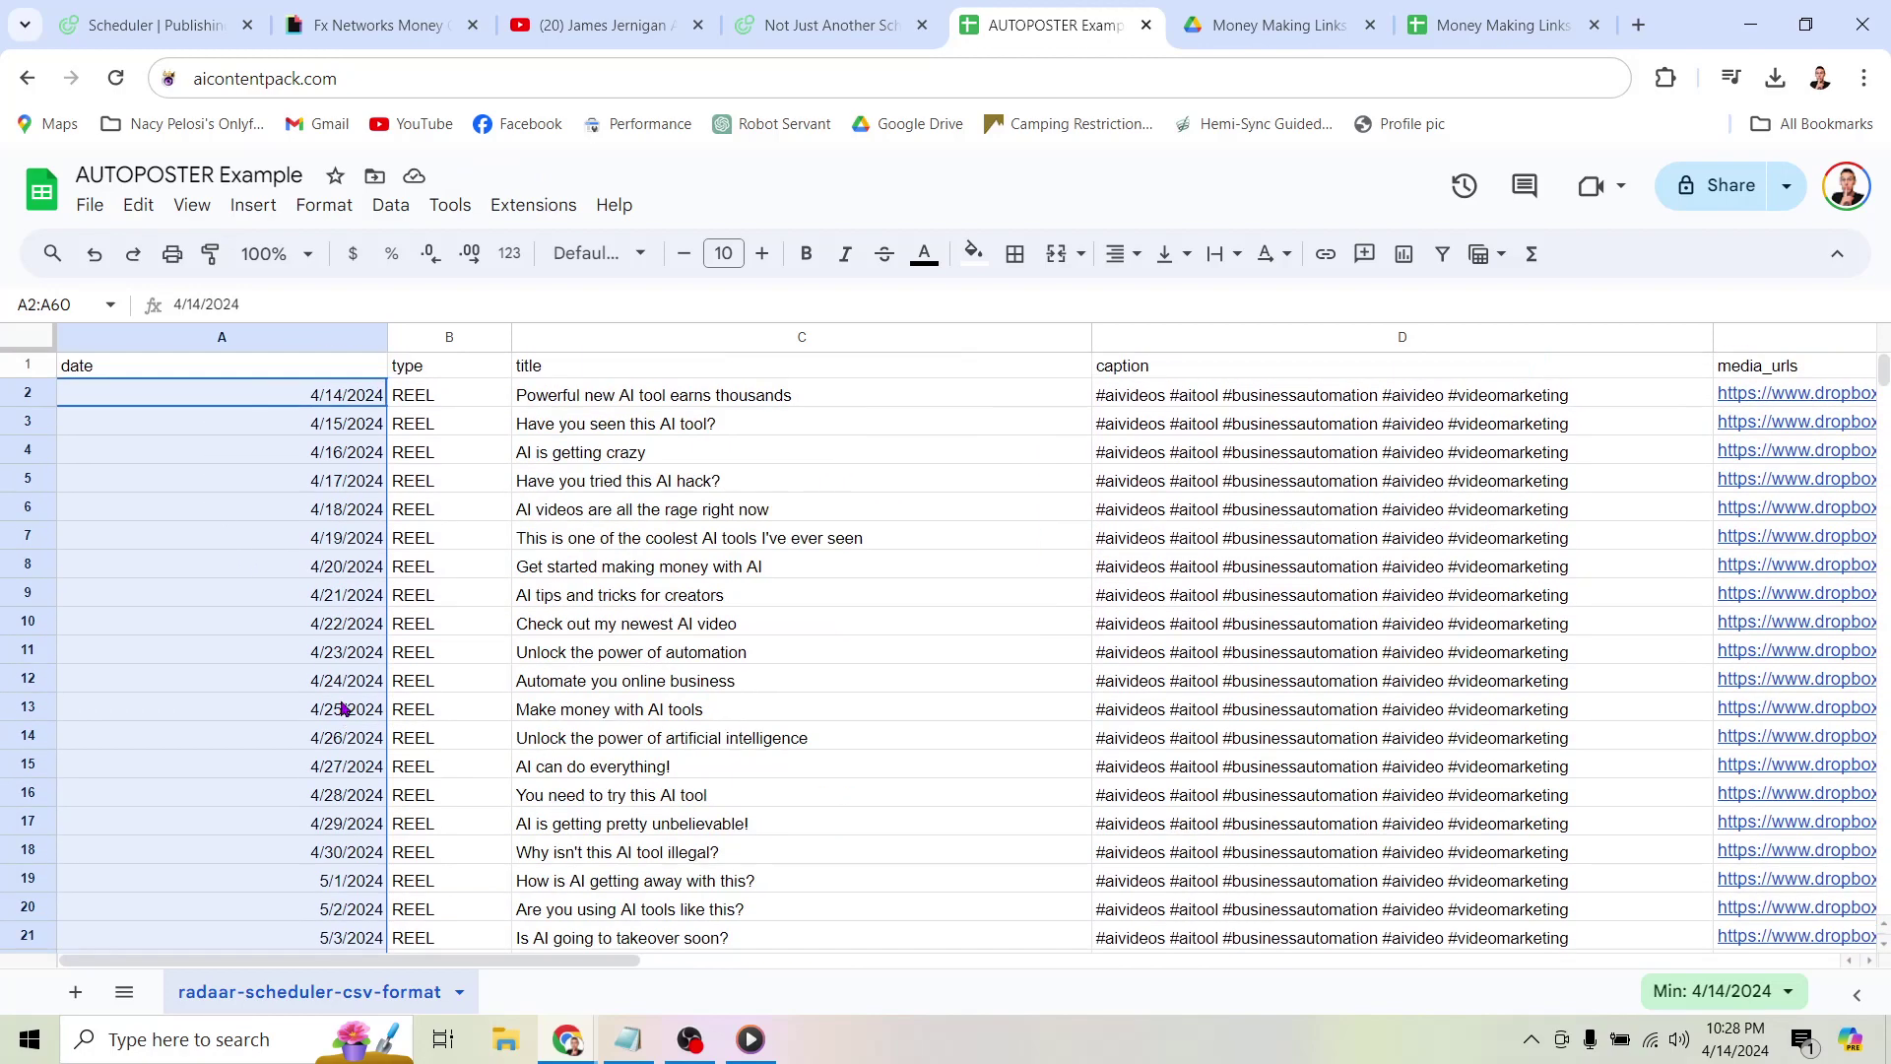
pyautogui.scroll(3, 341, 717)
pyautogui.click(630, 1038)
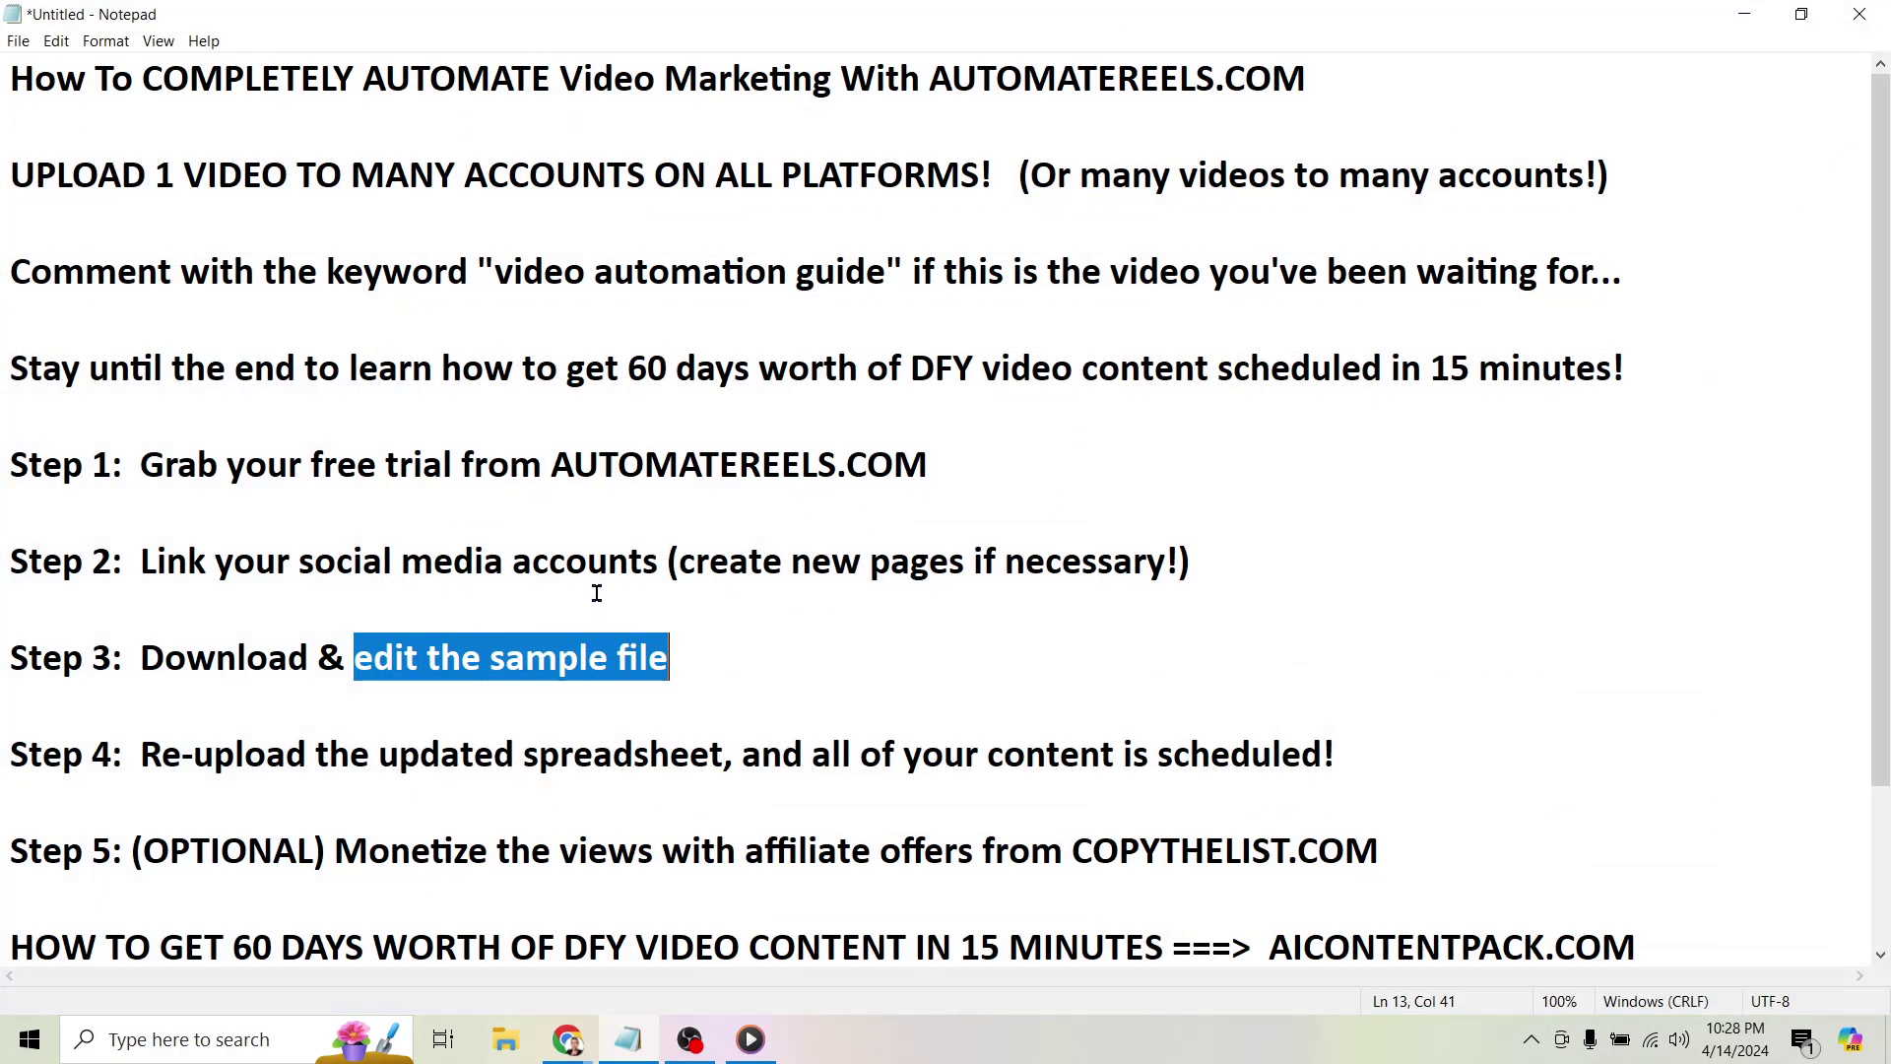
pyautogui.click(597, 592)
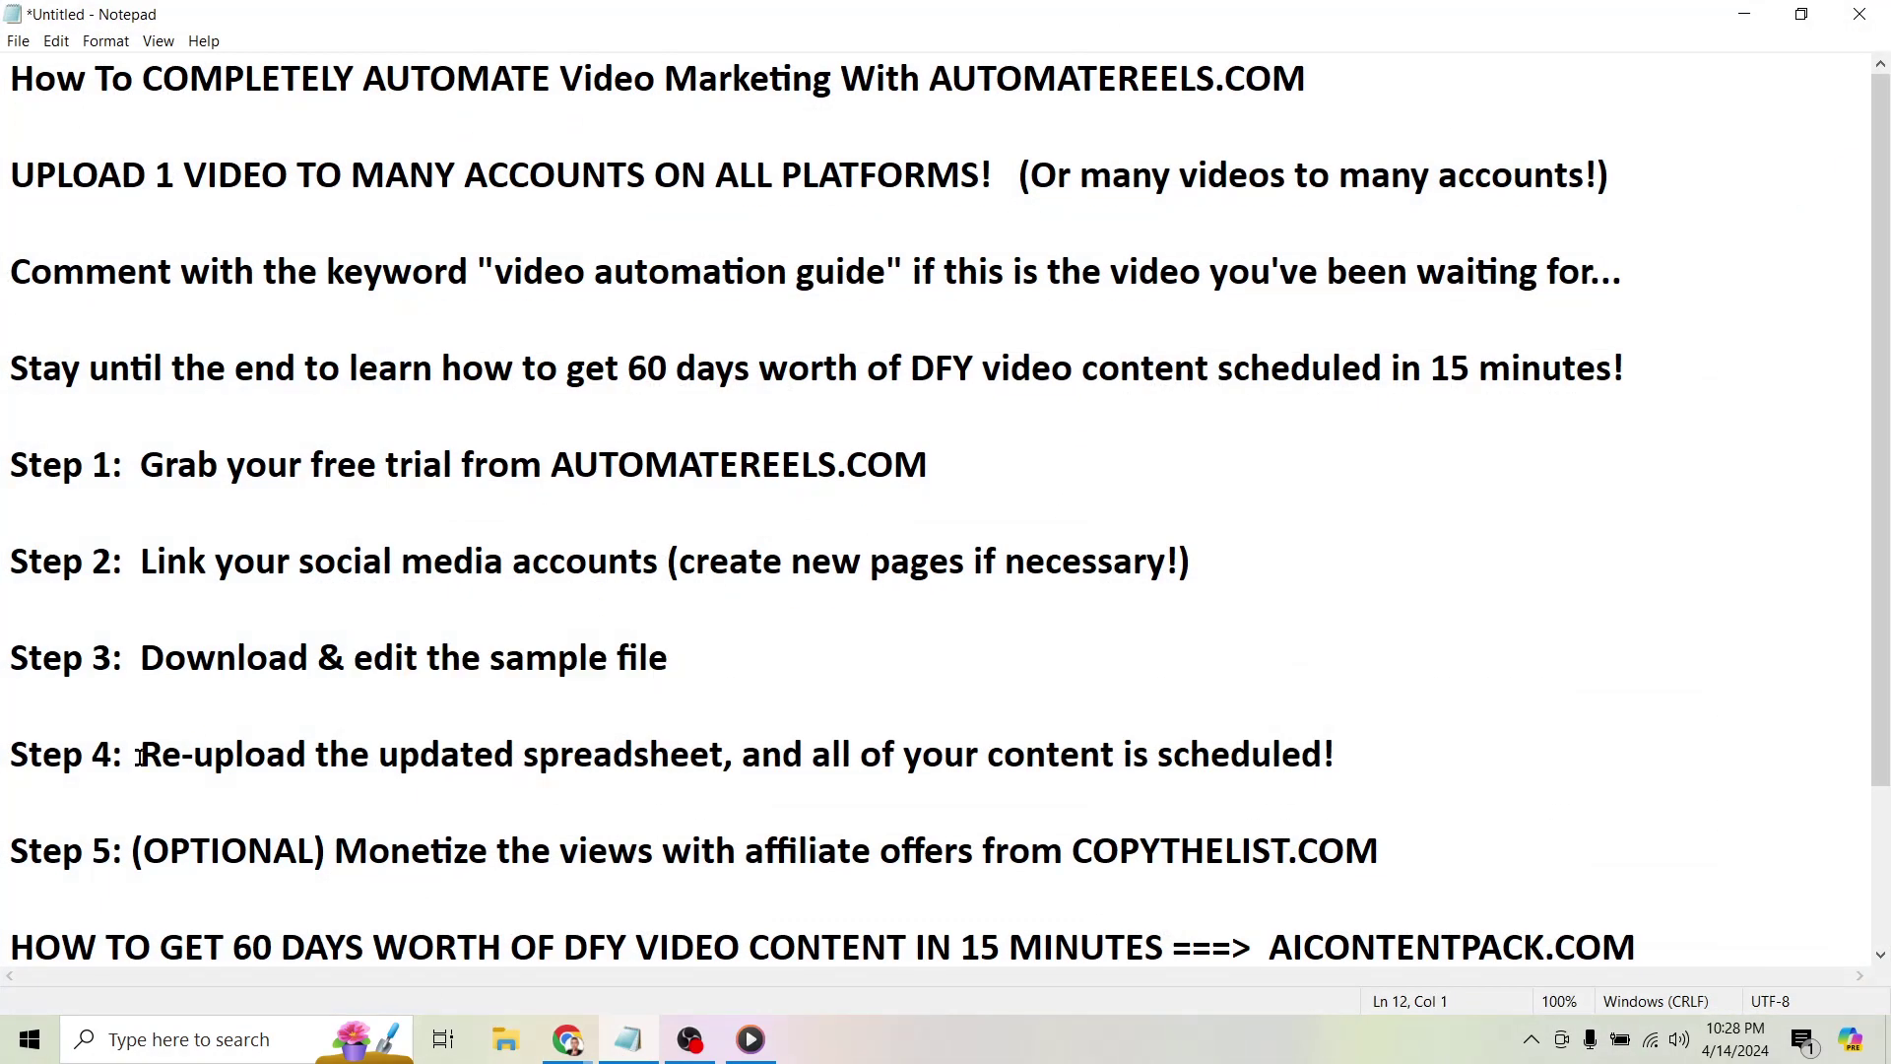
pyautogui.click(123, 658)
pyautogui.moveTo(136, 755); pyautogui.dragTo(1335, 753)
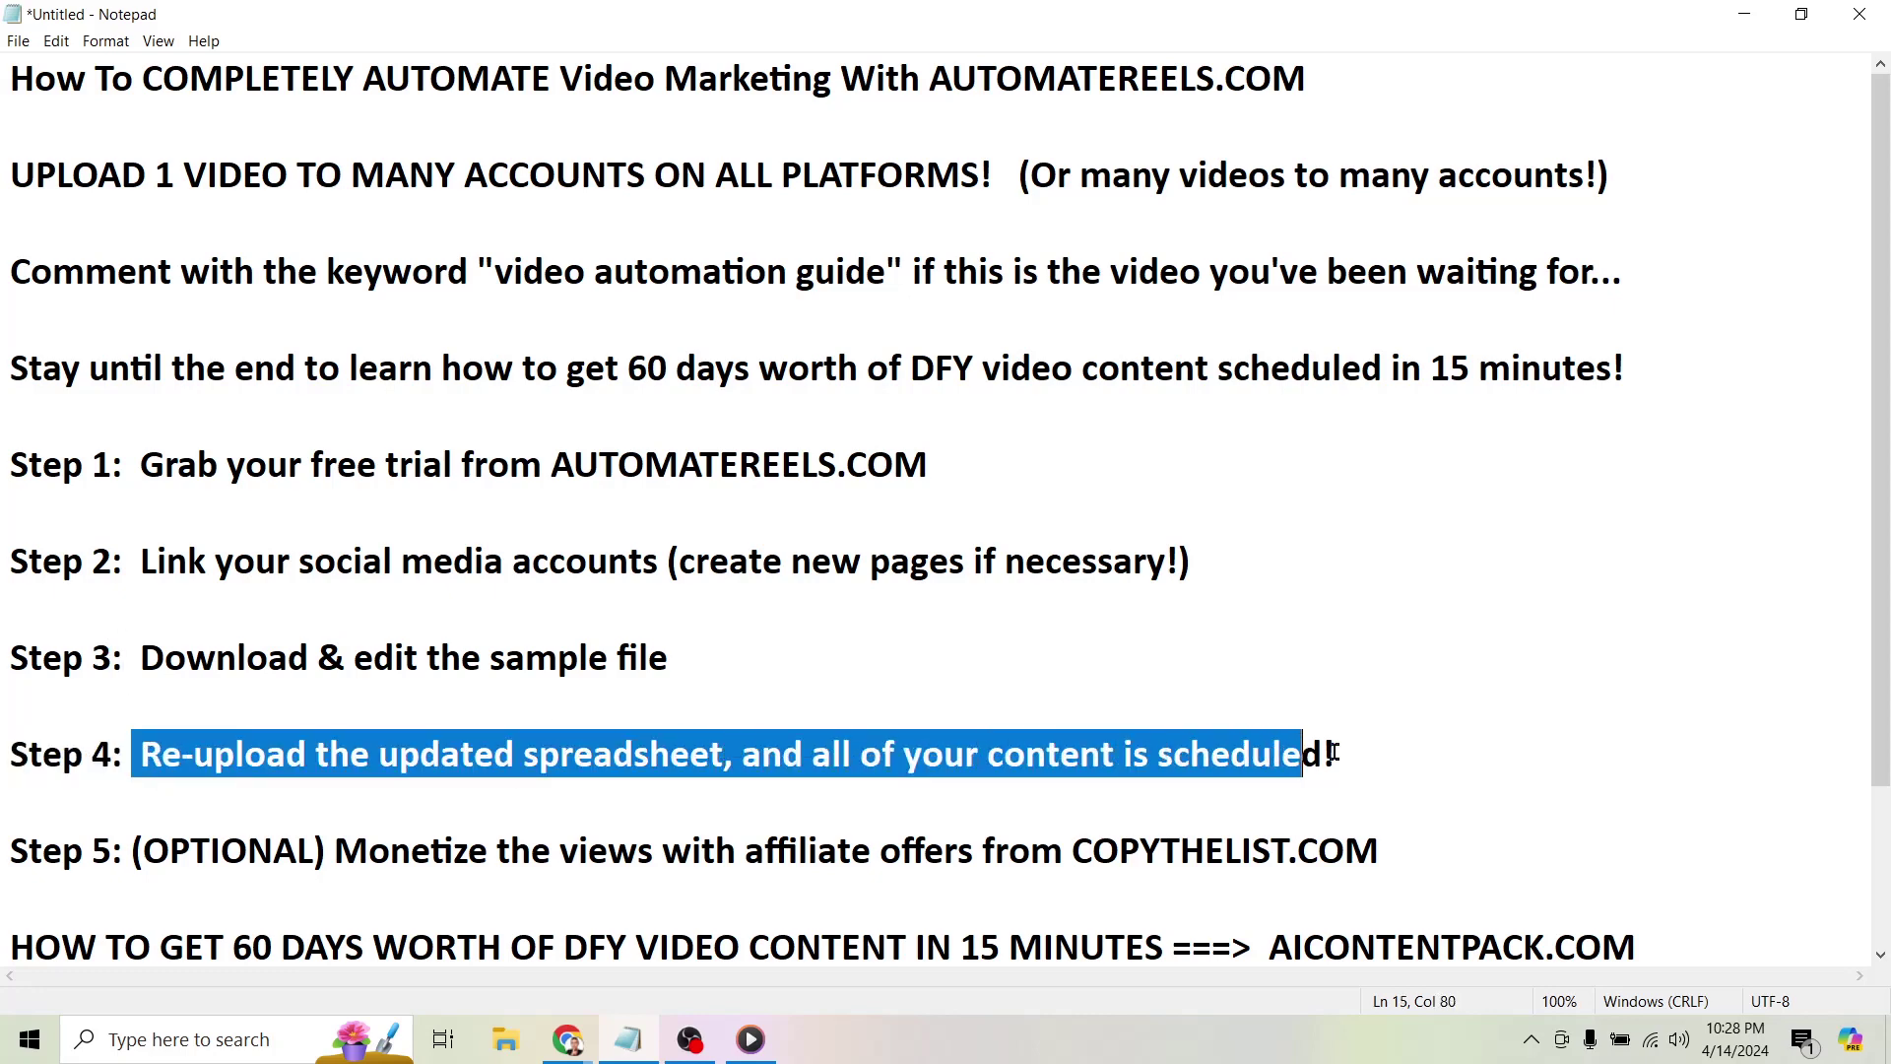
pyautogui.click(1744, 17)
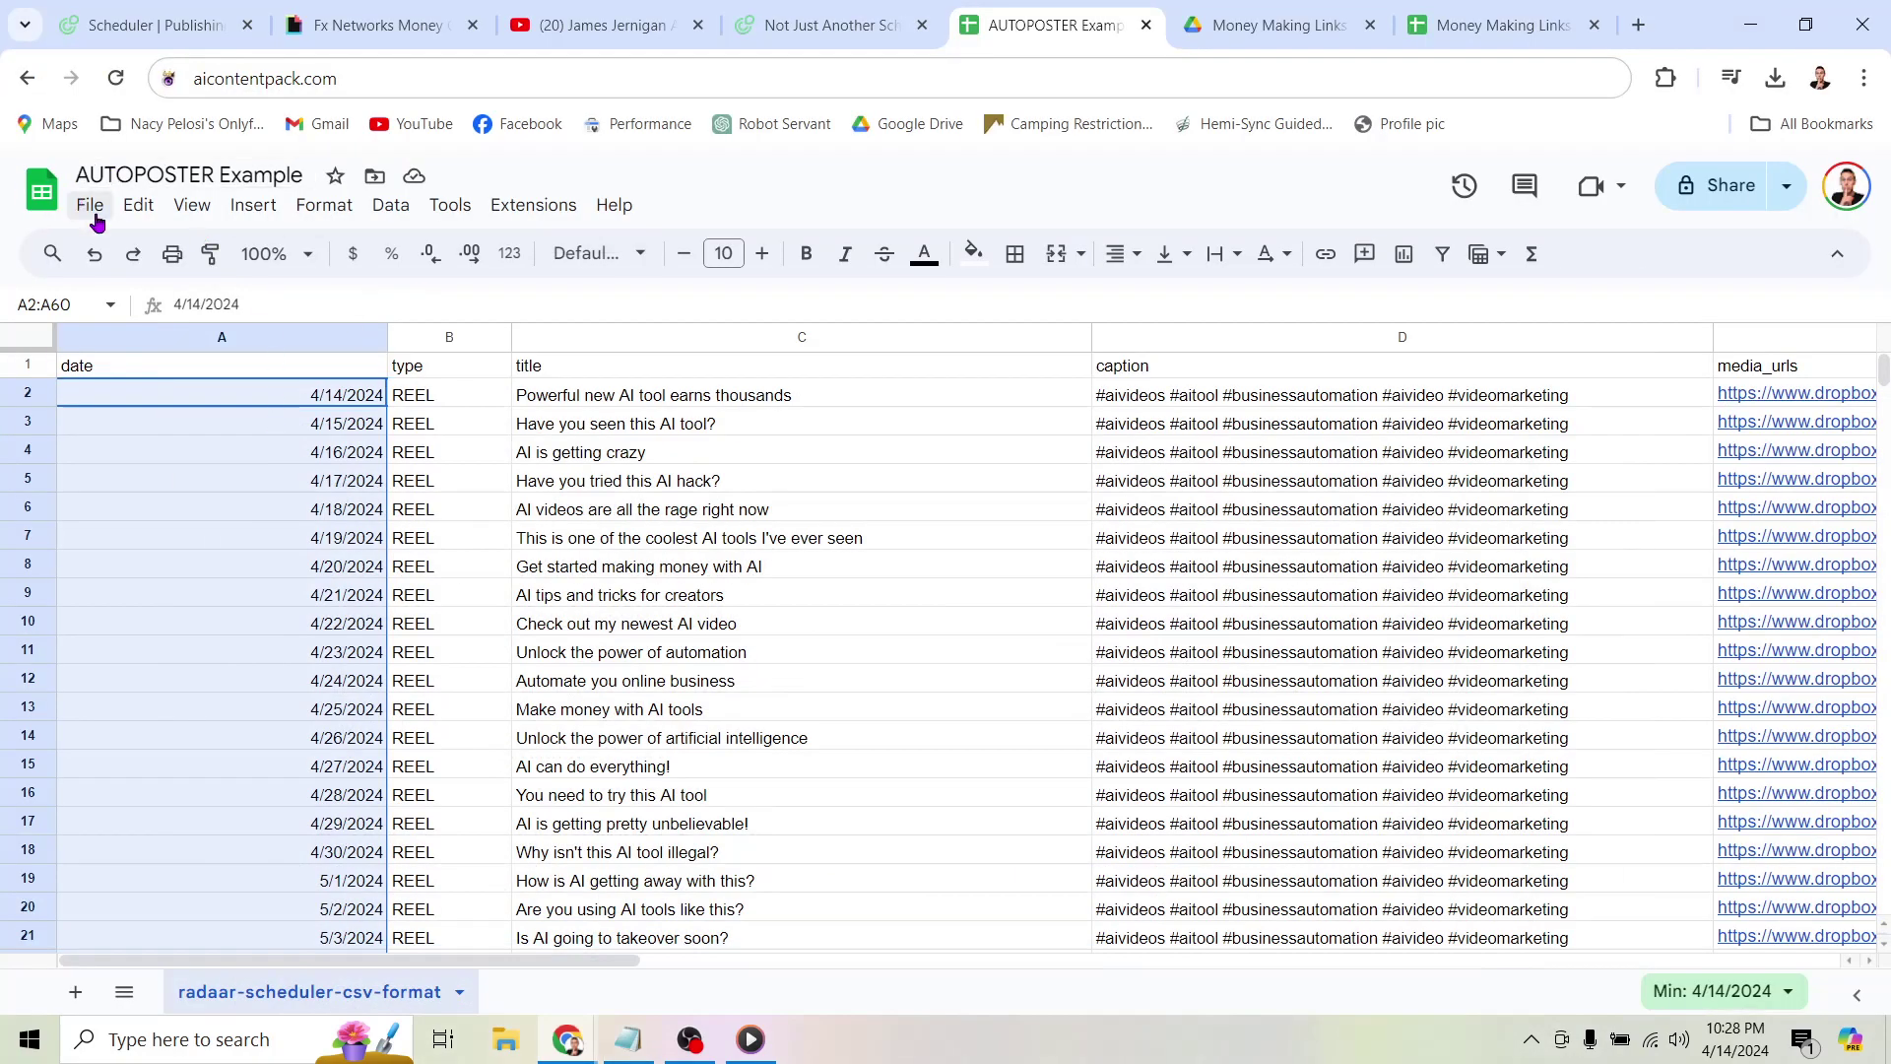
# Download the sheet via File > Download > Comma Separated Values (.csv).
pyautogui.click(90, 203)
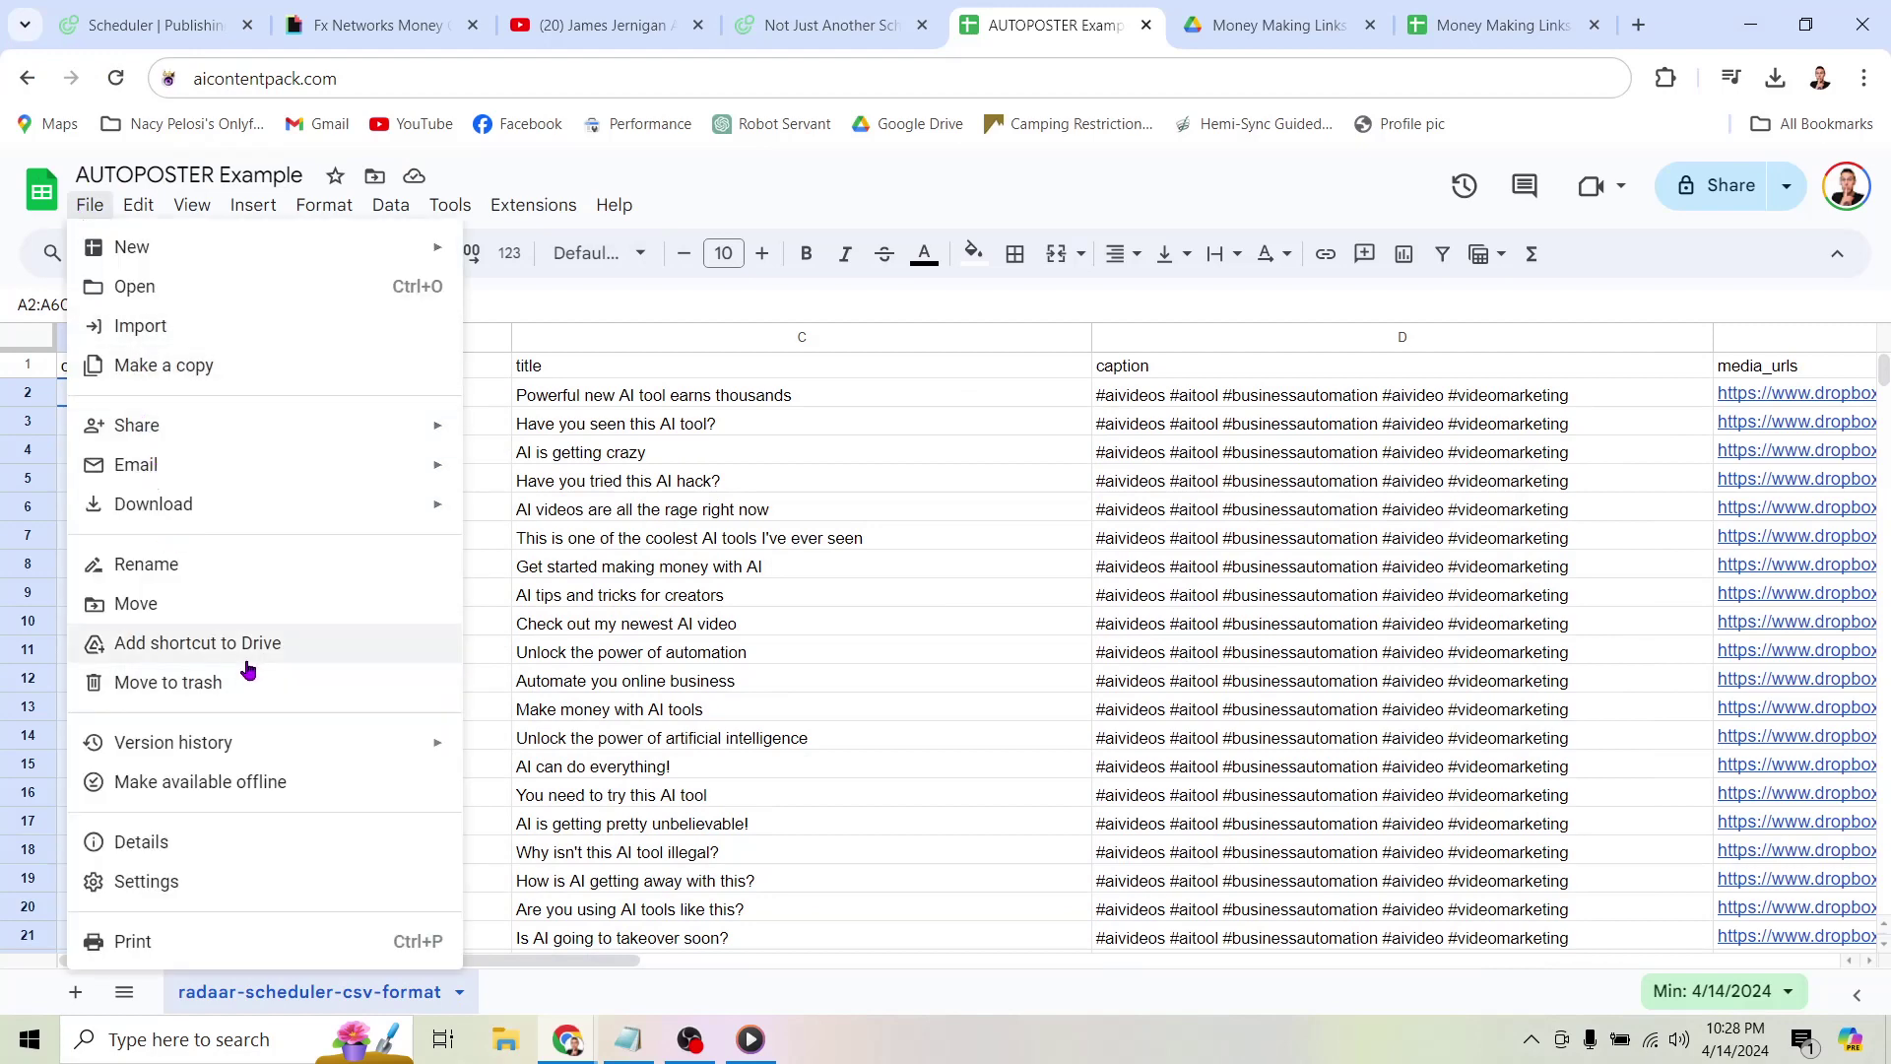
pyautogui.moveTo(154, 504)
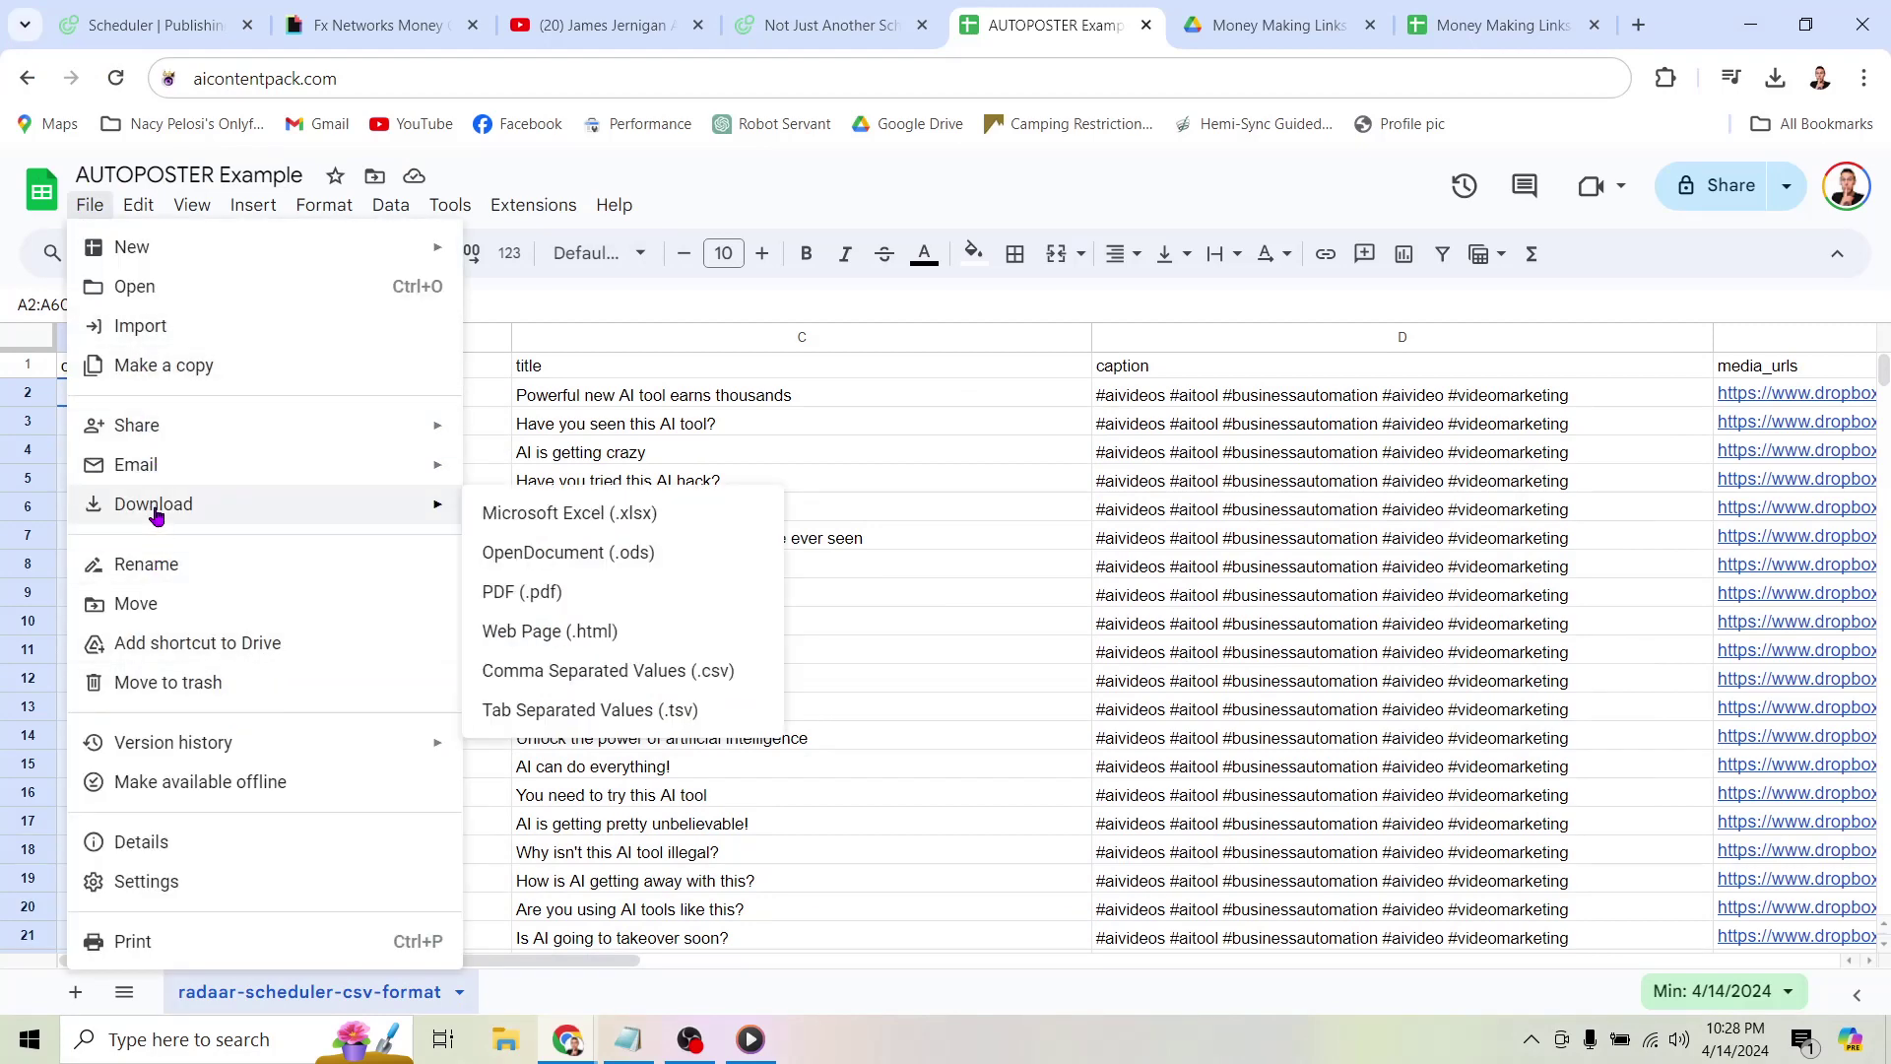
pyautogui.click(607, 670)
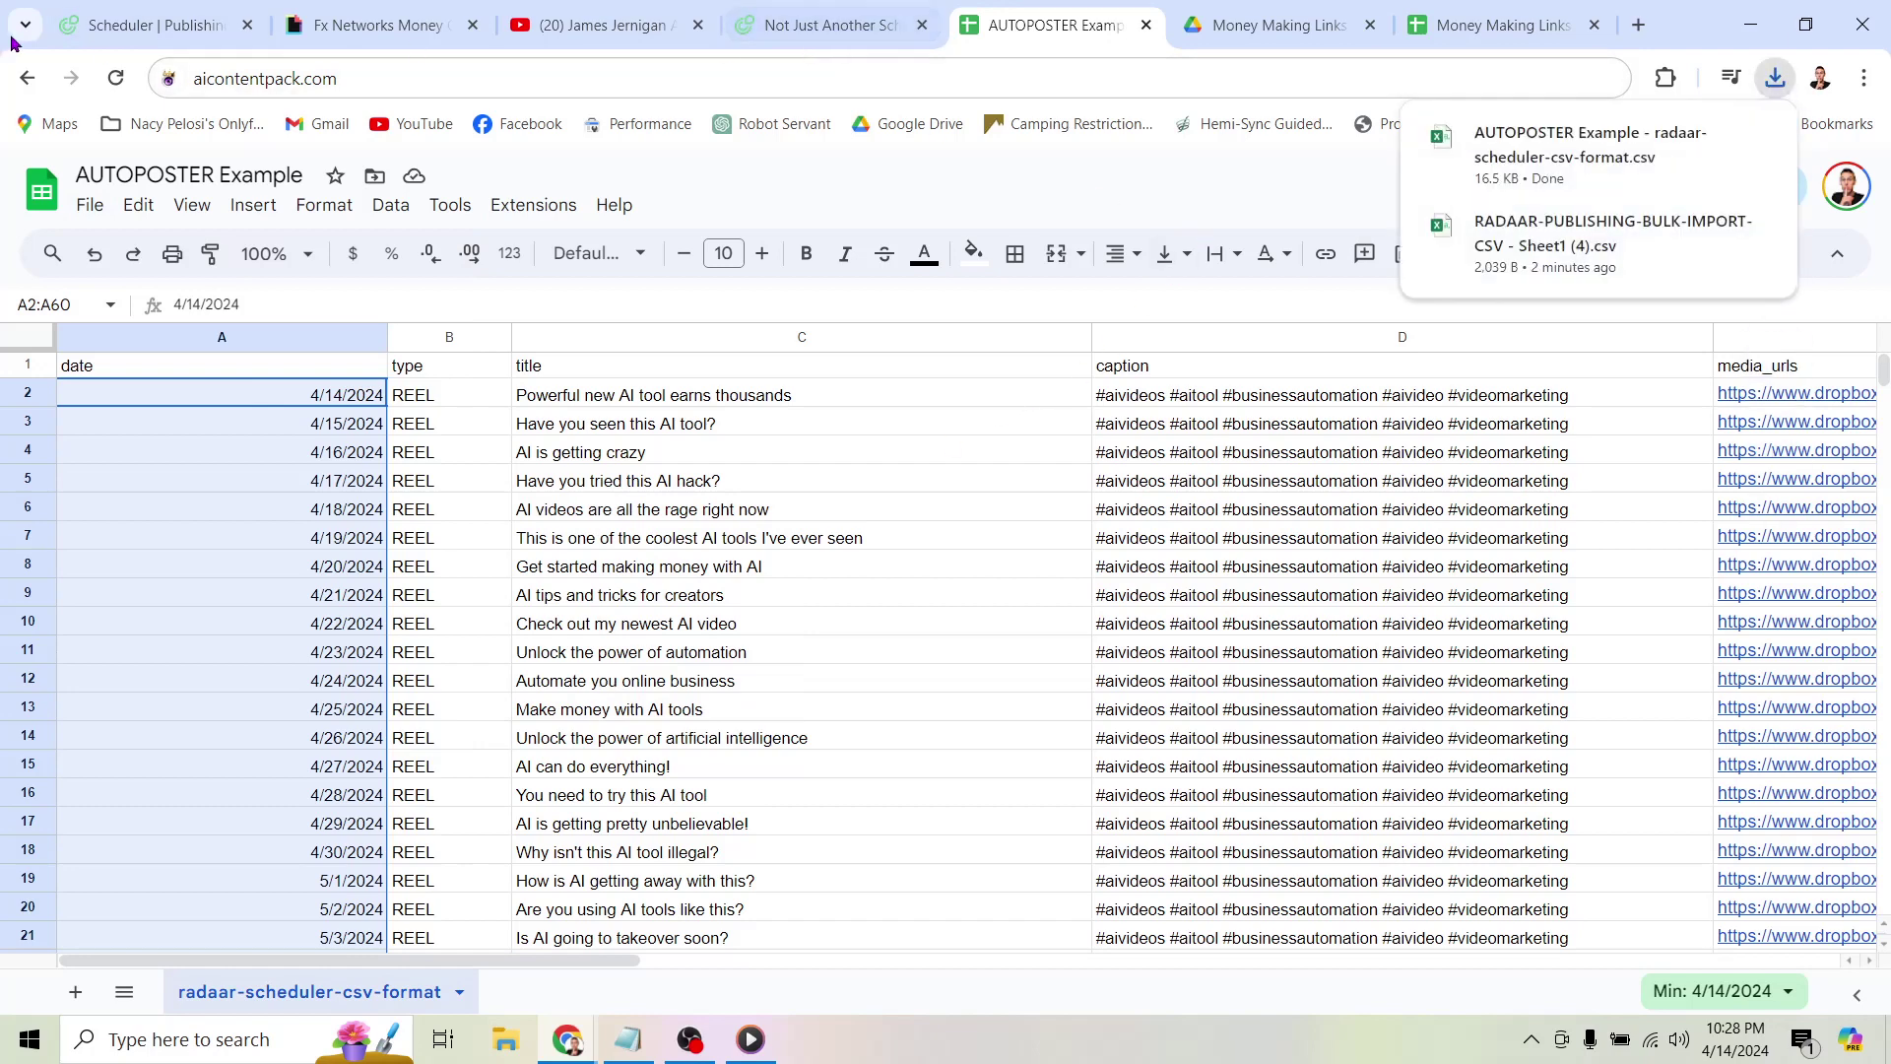
# Return to the Radaar scheduler, dismiss the leftover import window and bring up the scheduler actions.
pyautogui.click(147, 26)
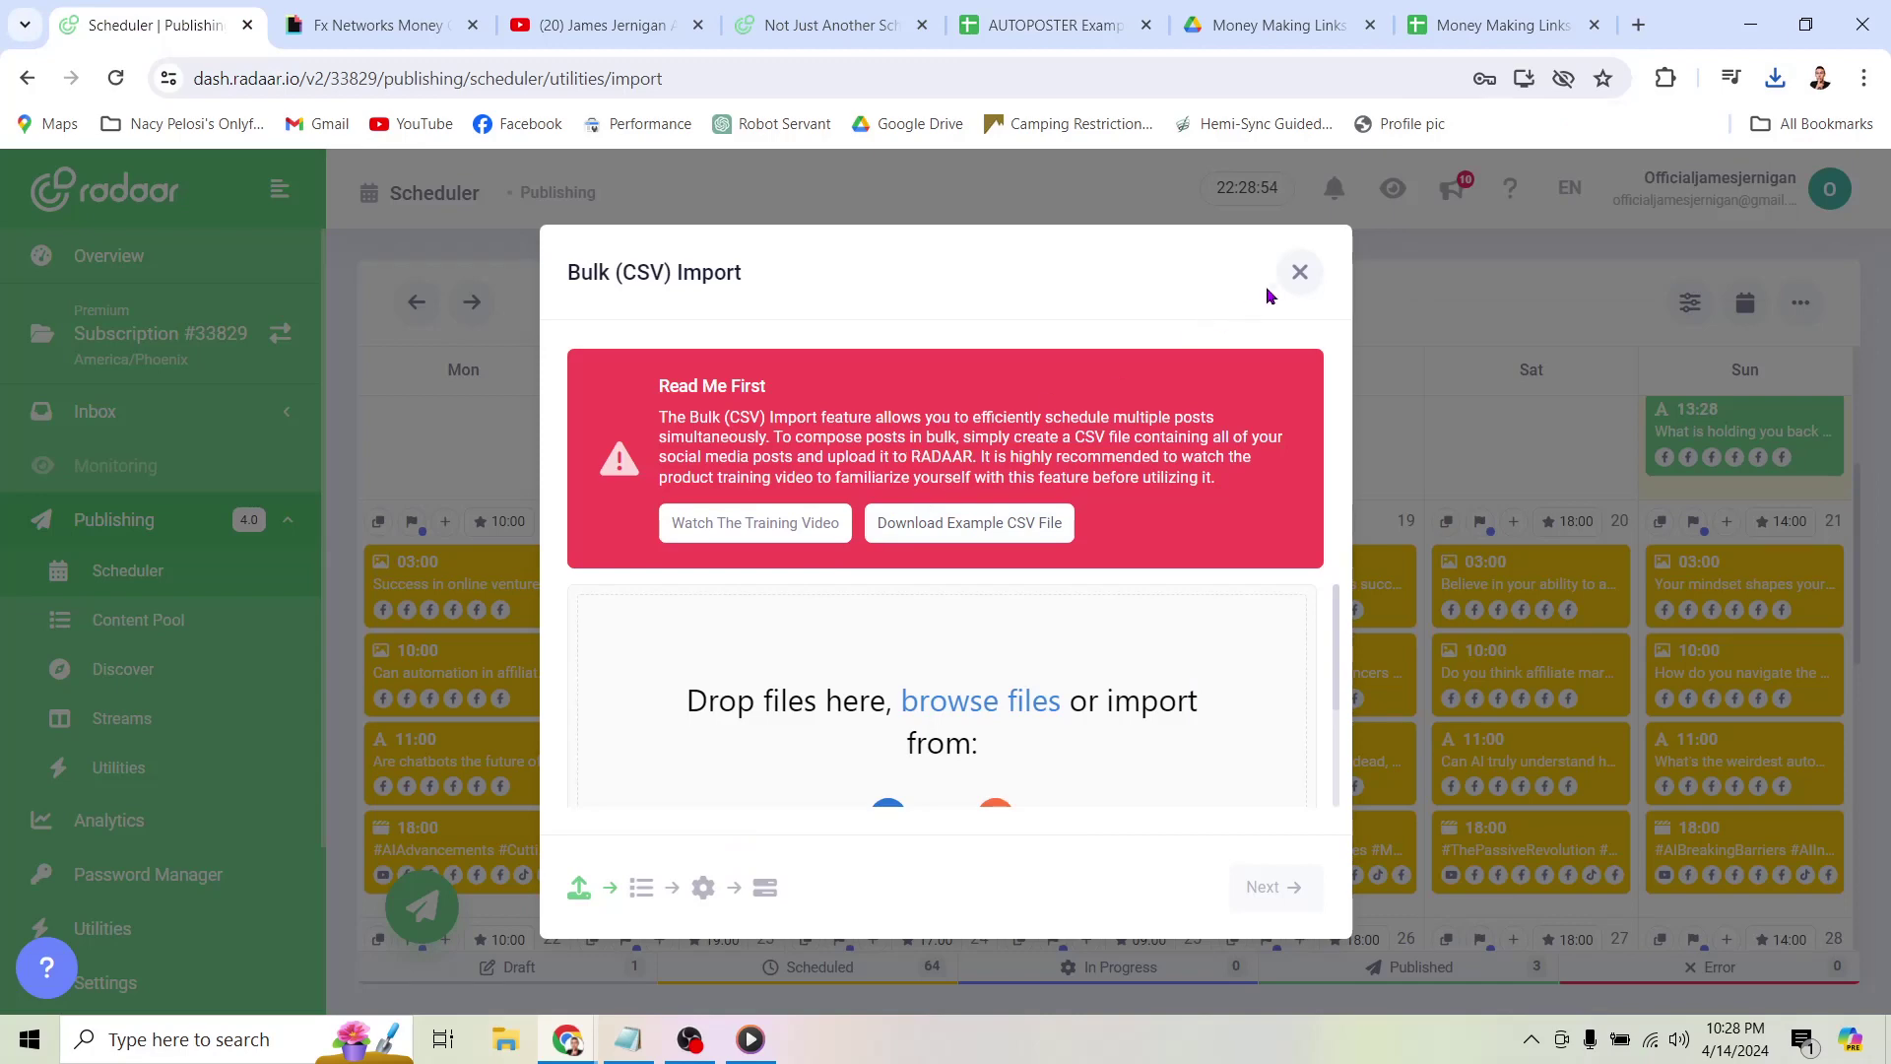
pyautogui.click(1301, 272)
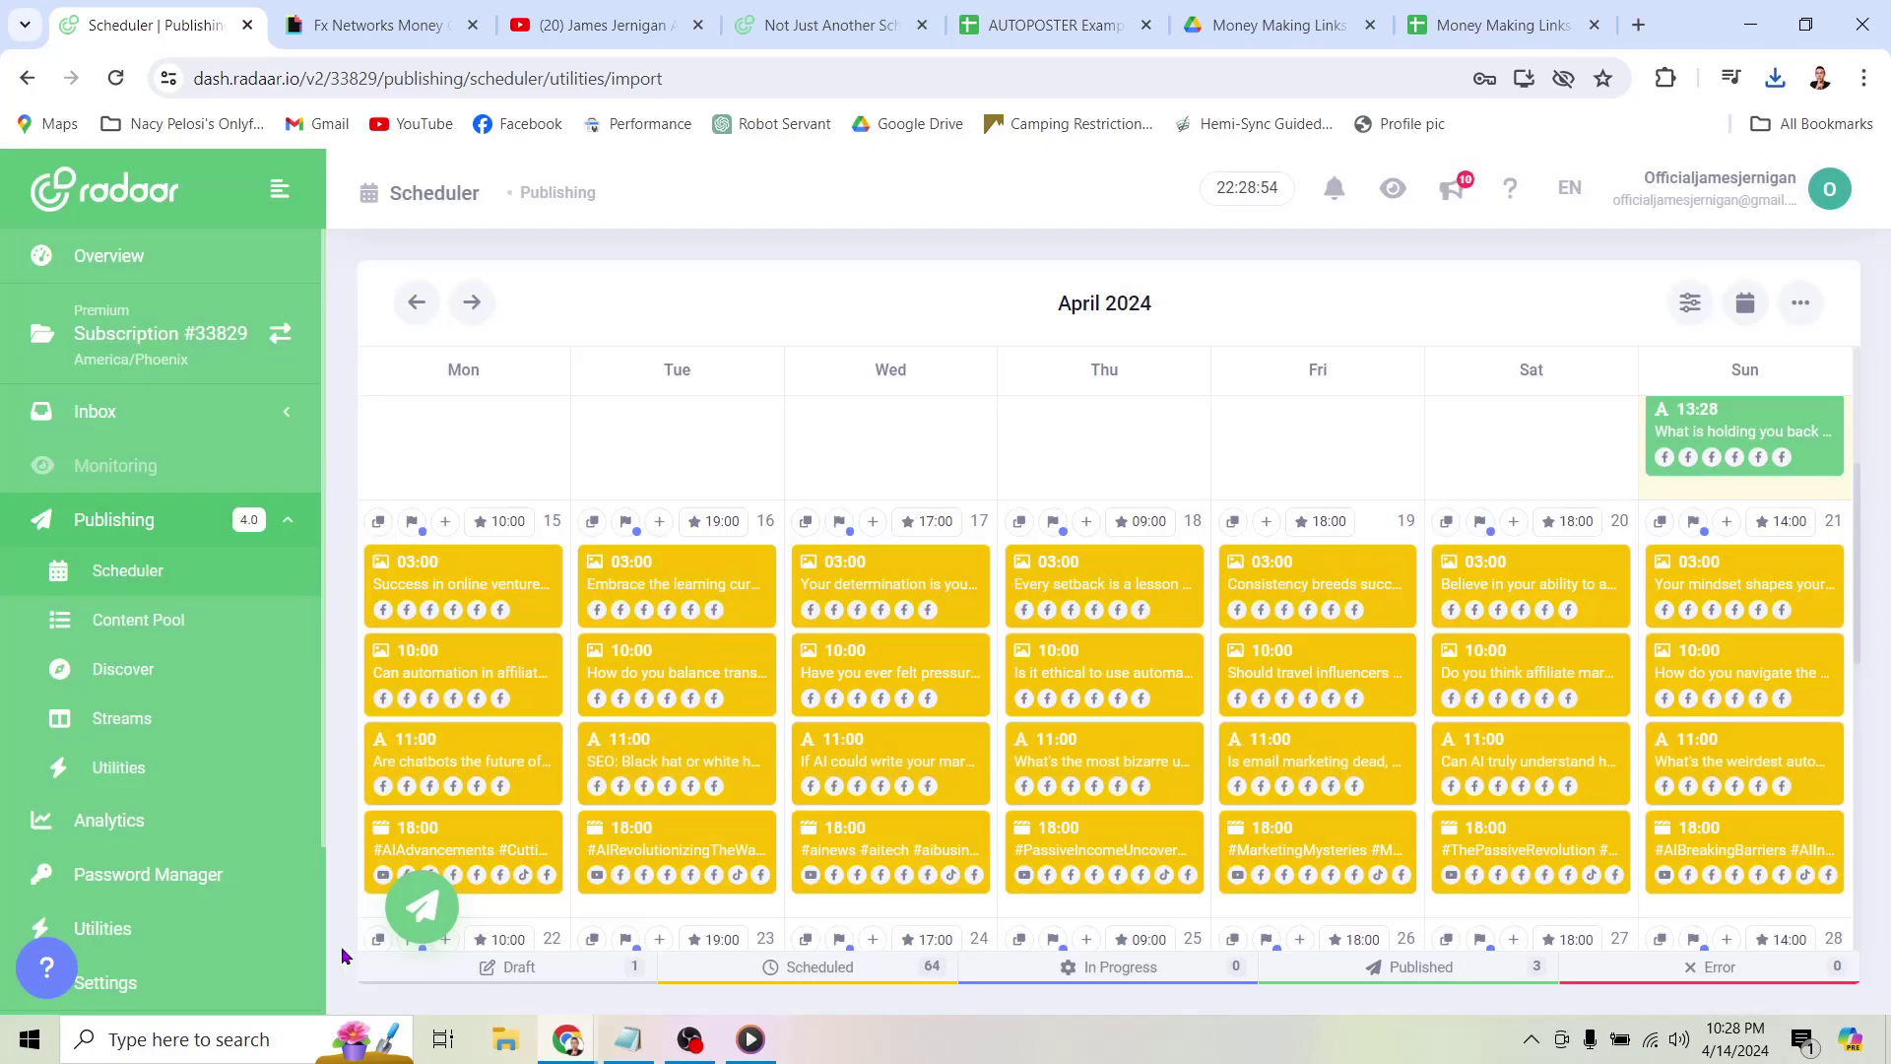
pyautogui.click(429, 904)
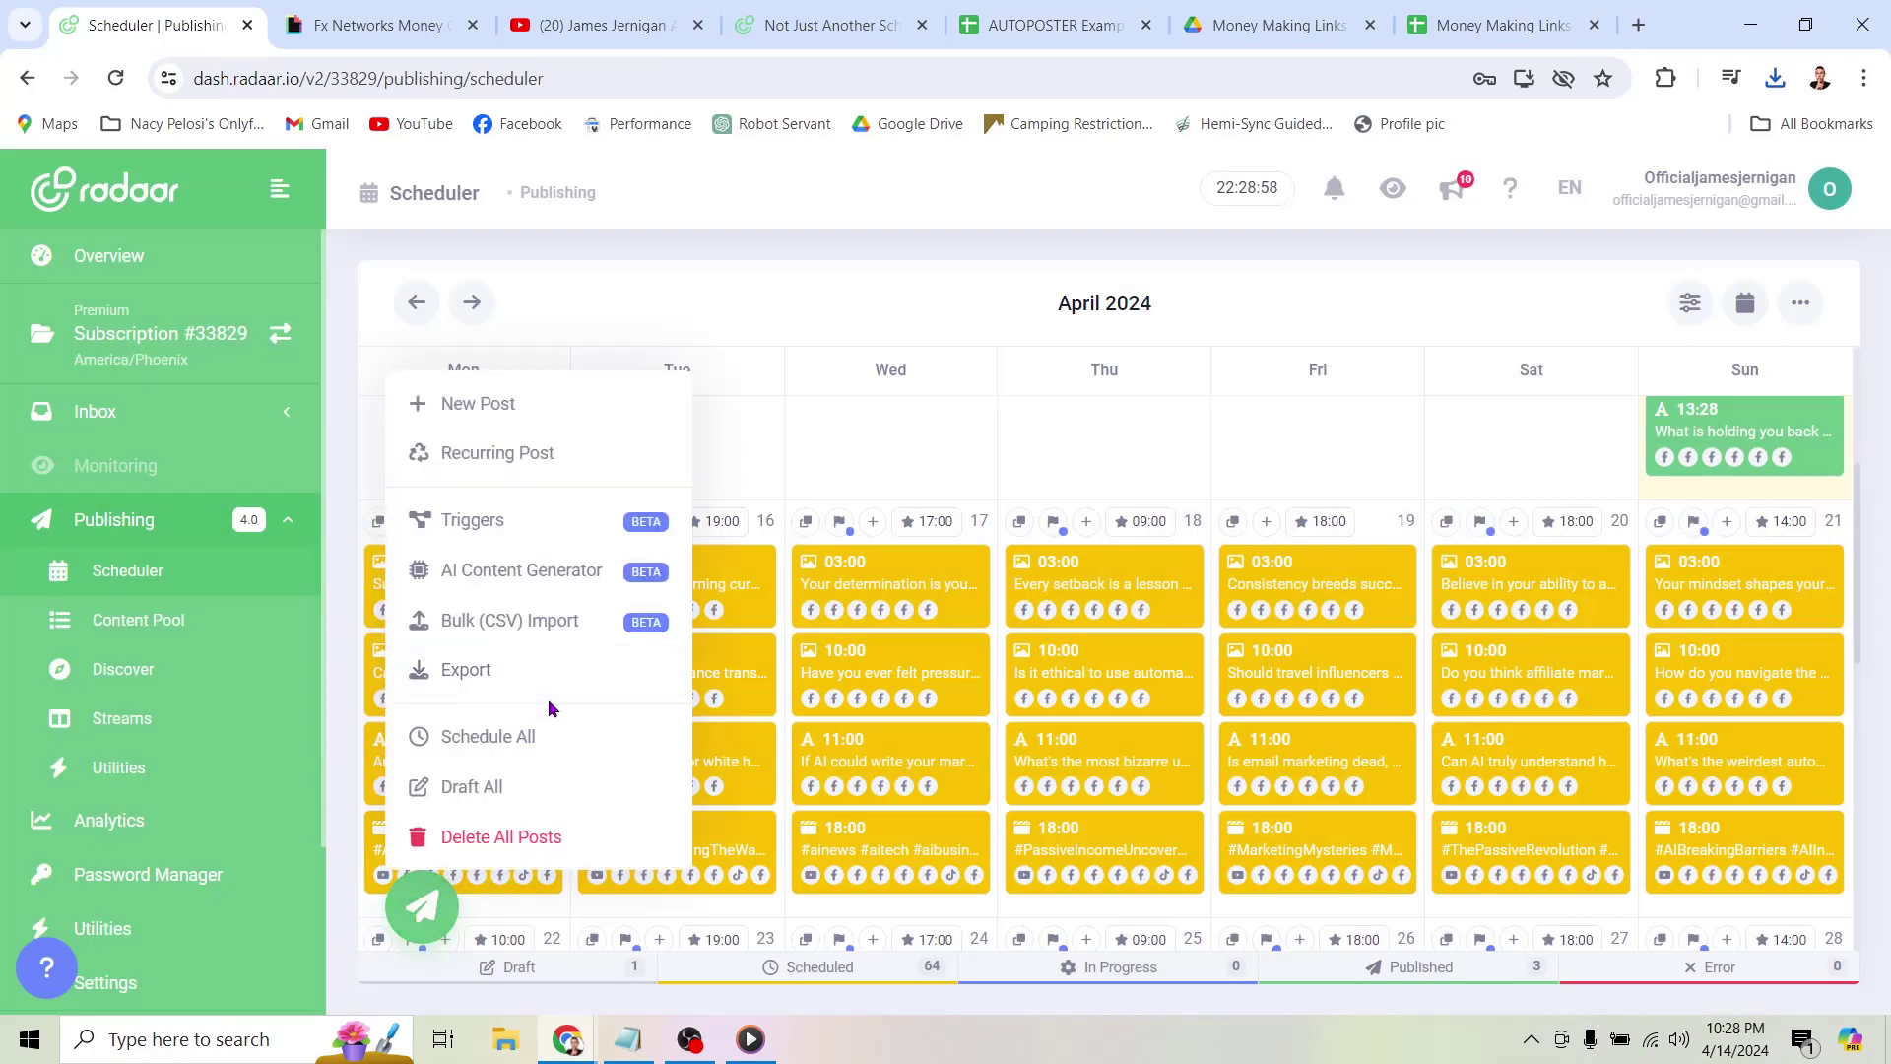
# Start a Bulk (CSV) Import from My Device and browse to the Downloads folder.
pyautogui.click(546, 621)
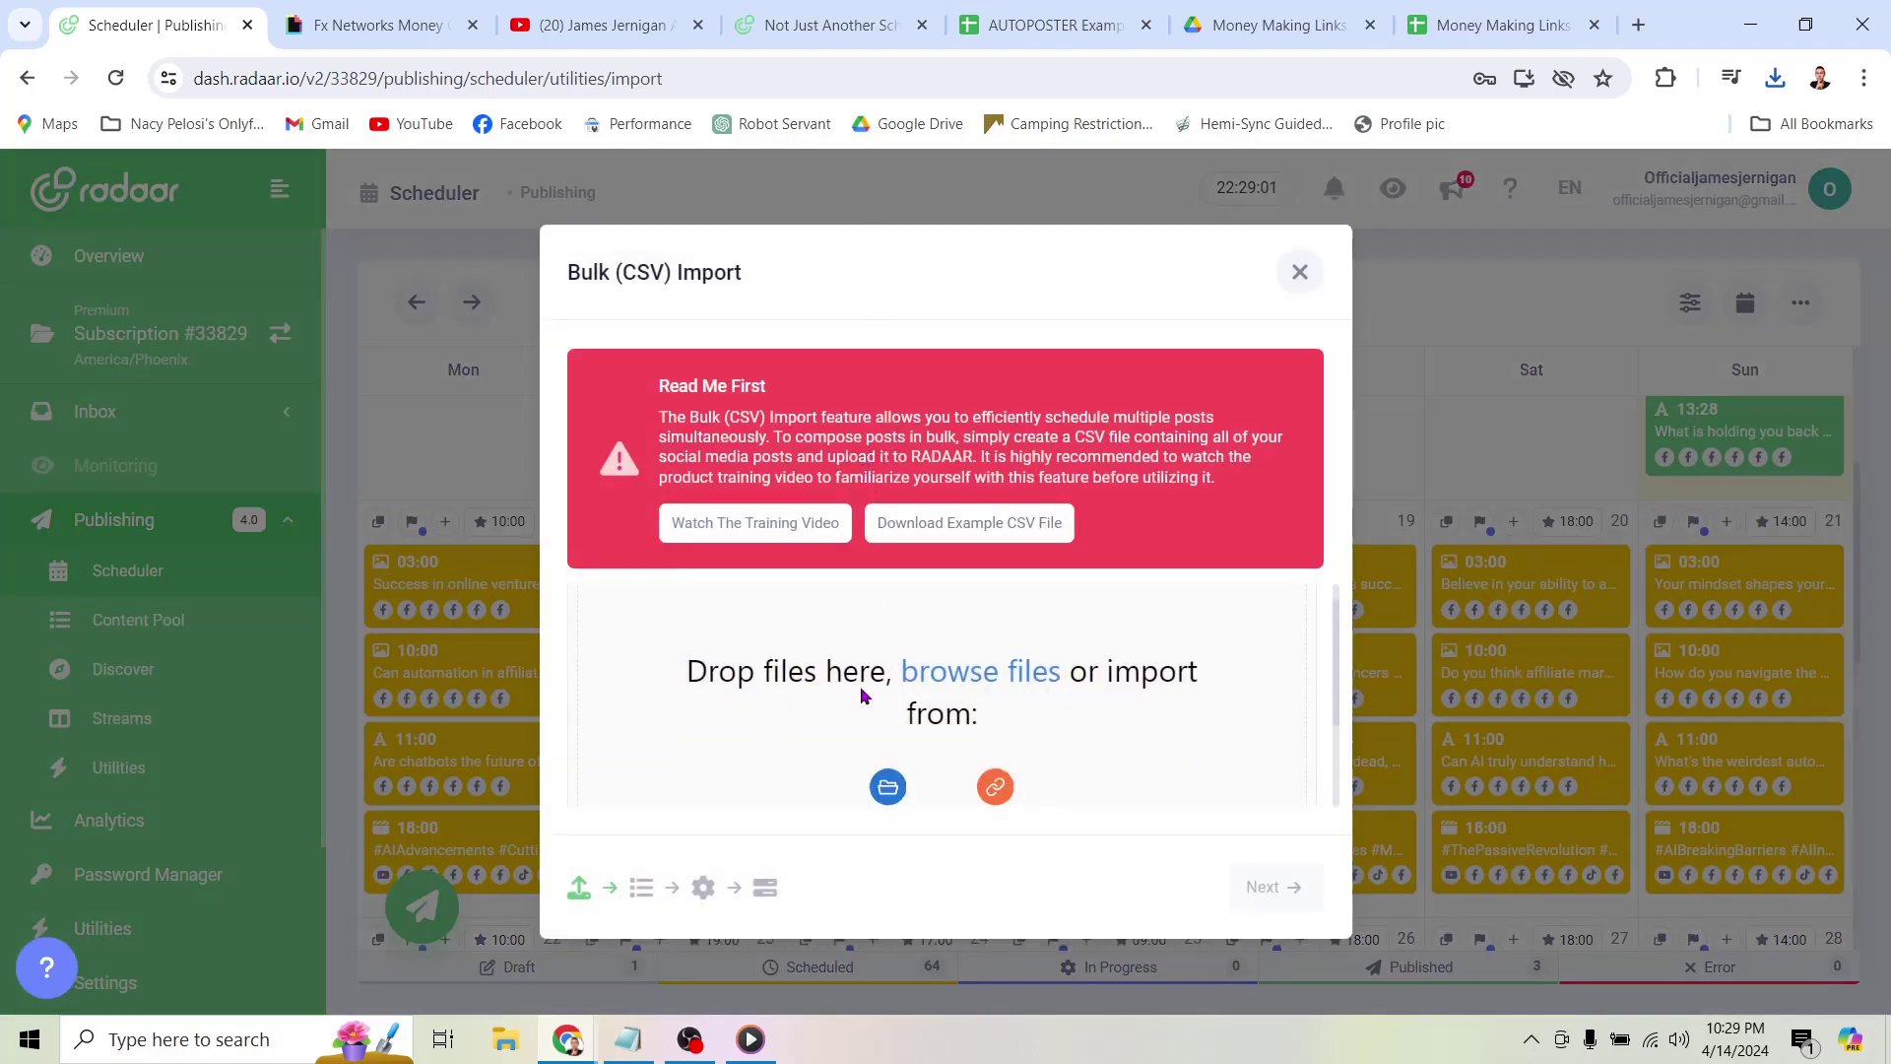
pyautogui.scroll(-2, 863, 689)
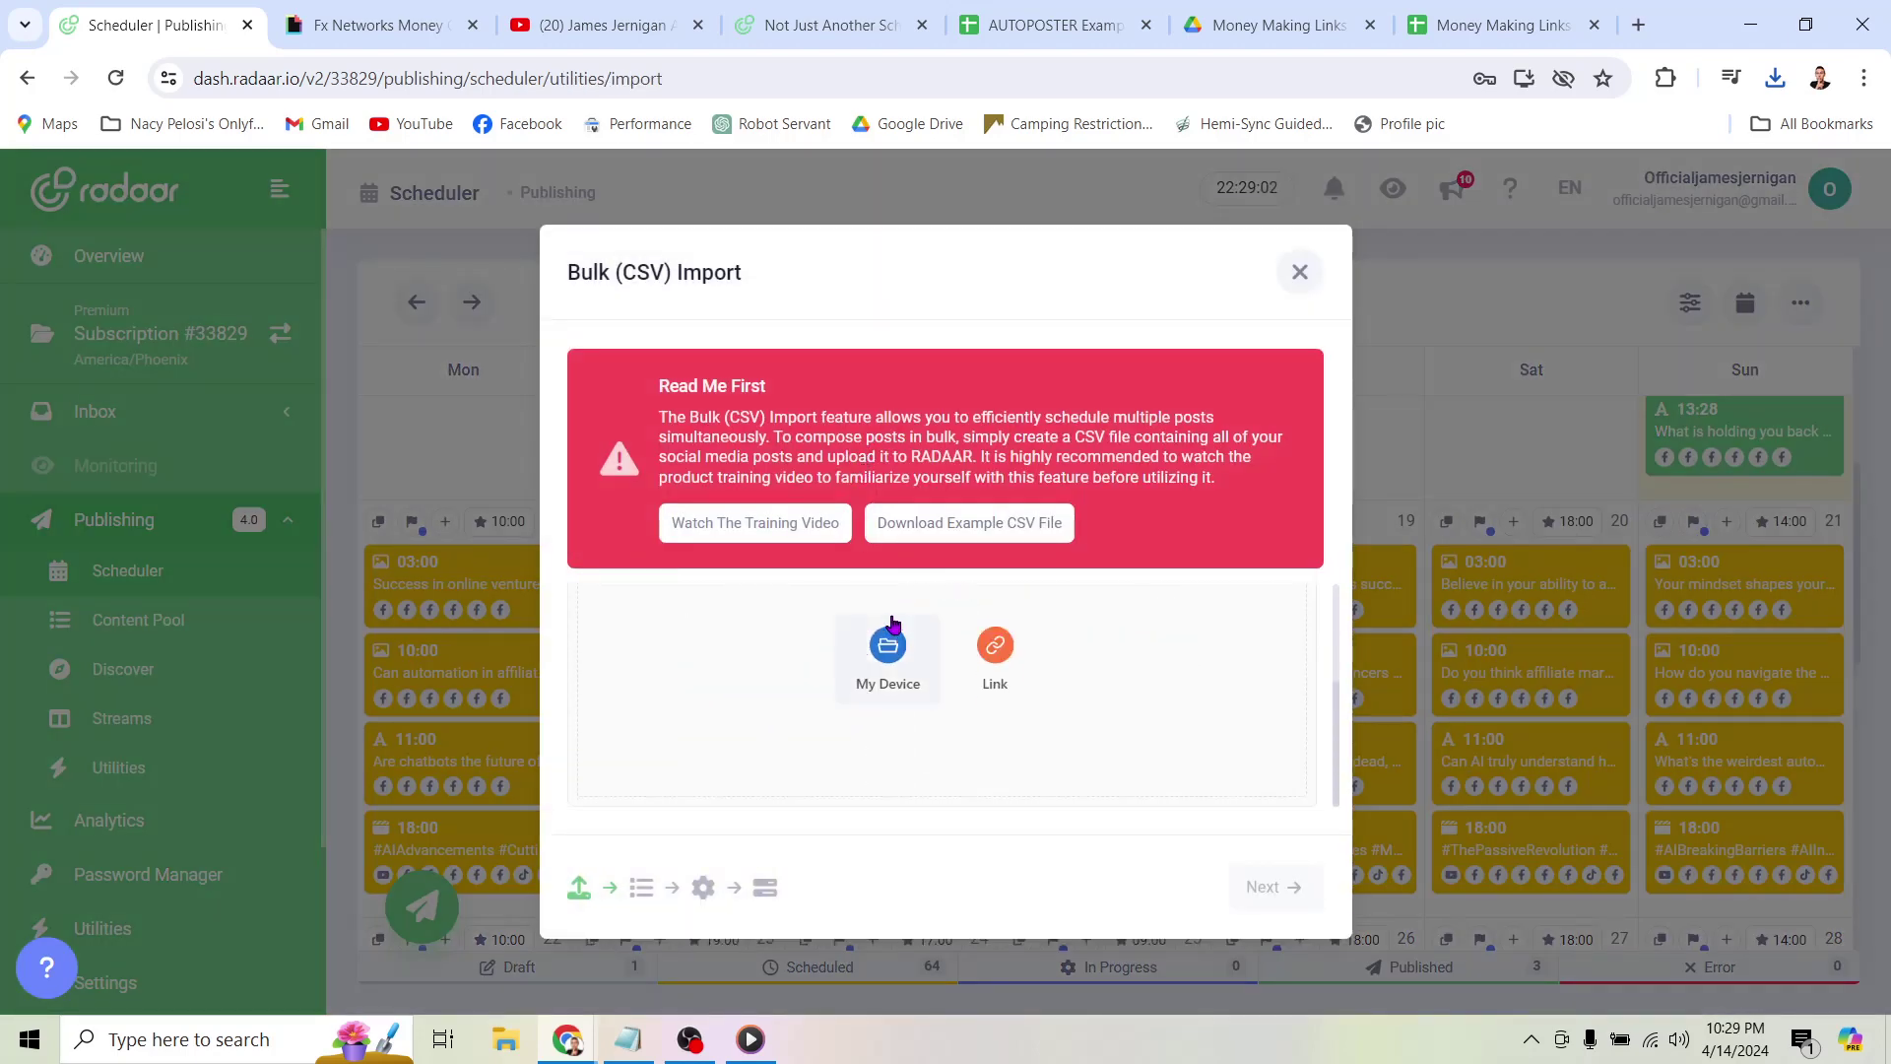
pyautogui.click(916, 661)
pyautogui.scroll(2, 126, 234)
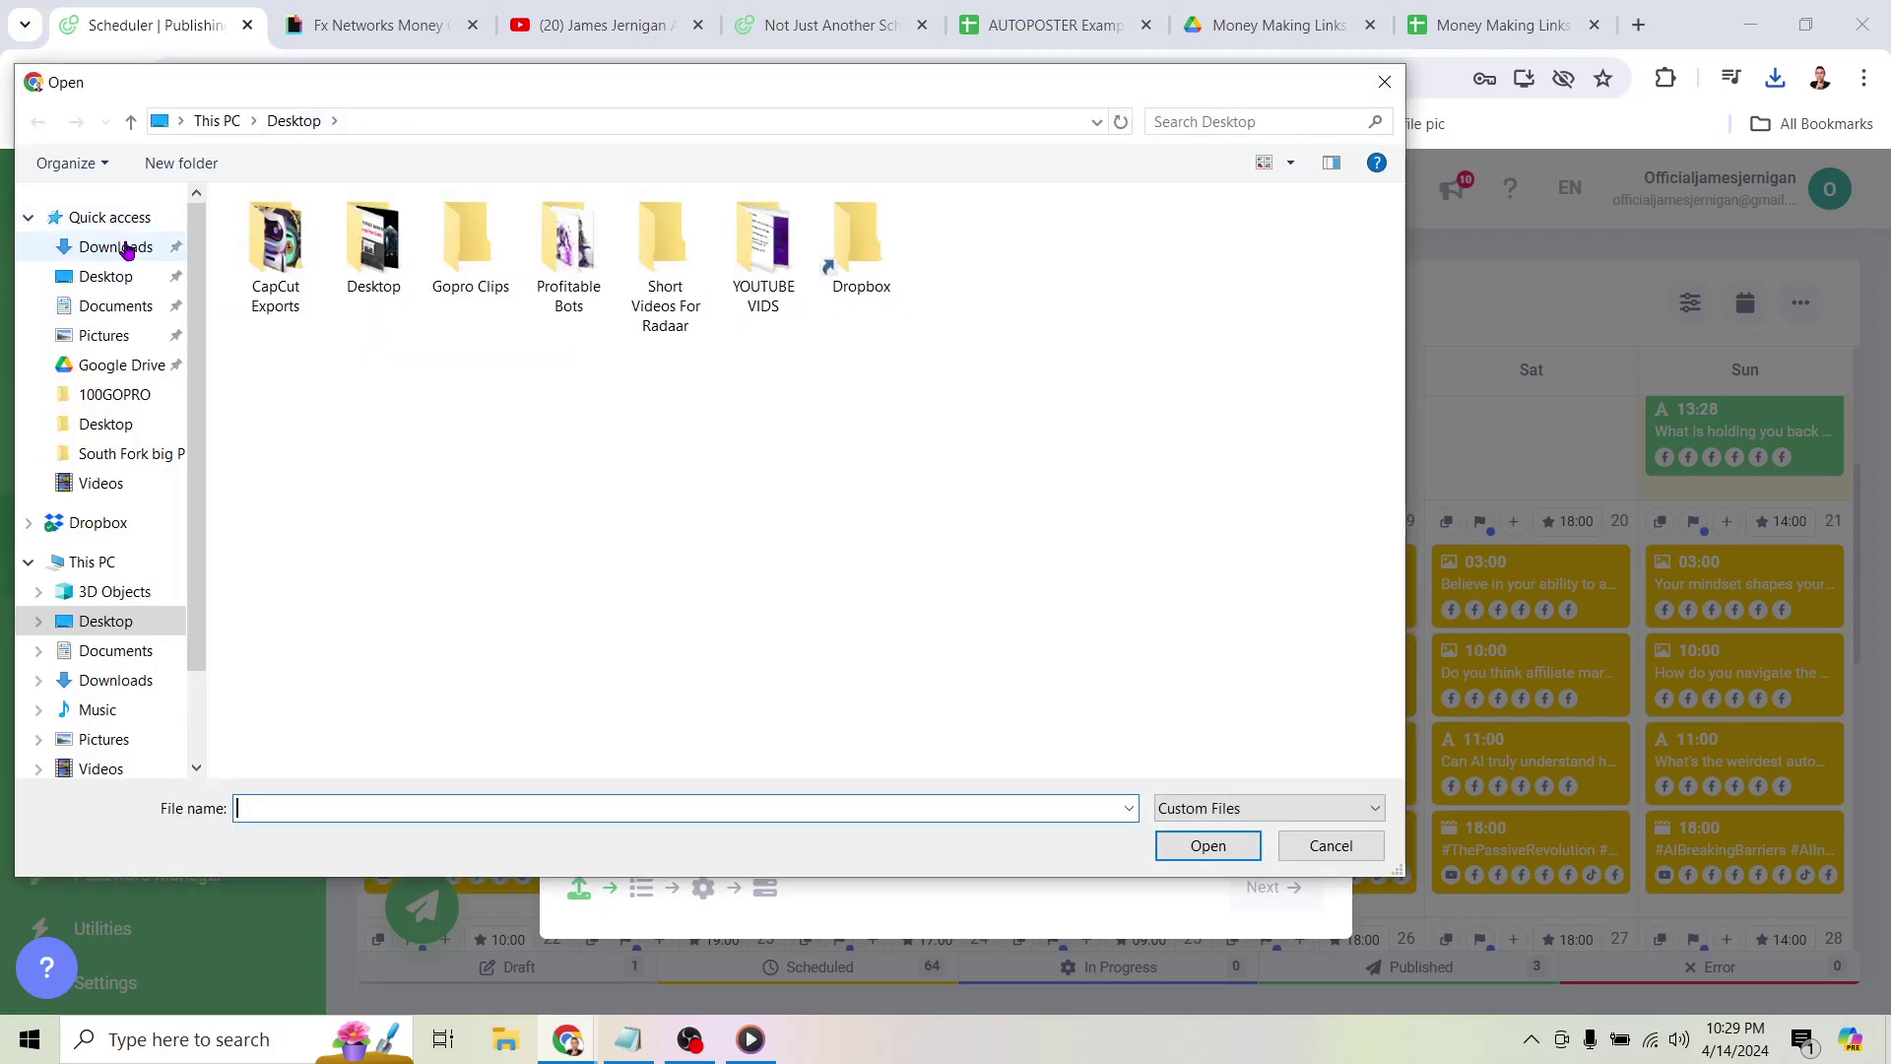
pyautogui.click(115, 246)
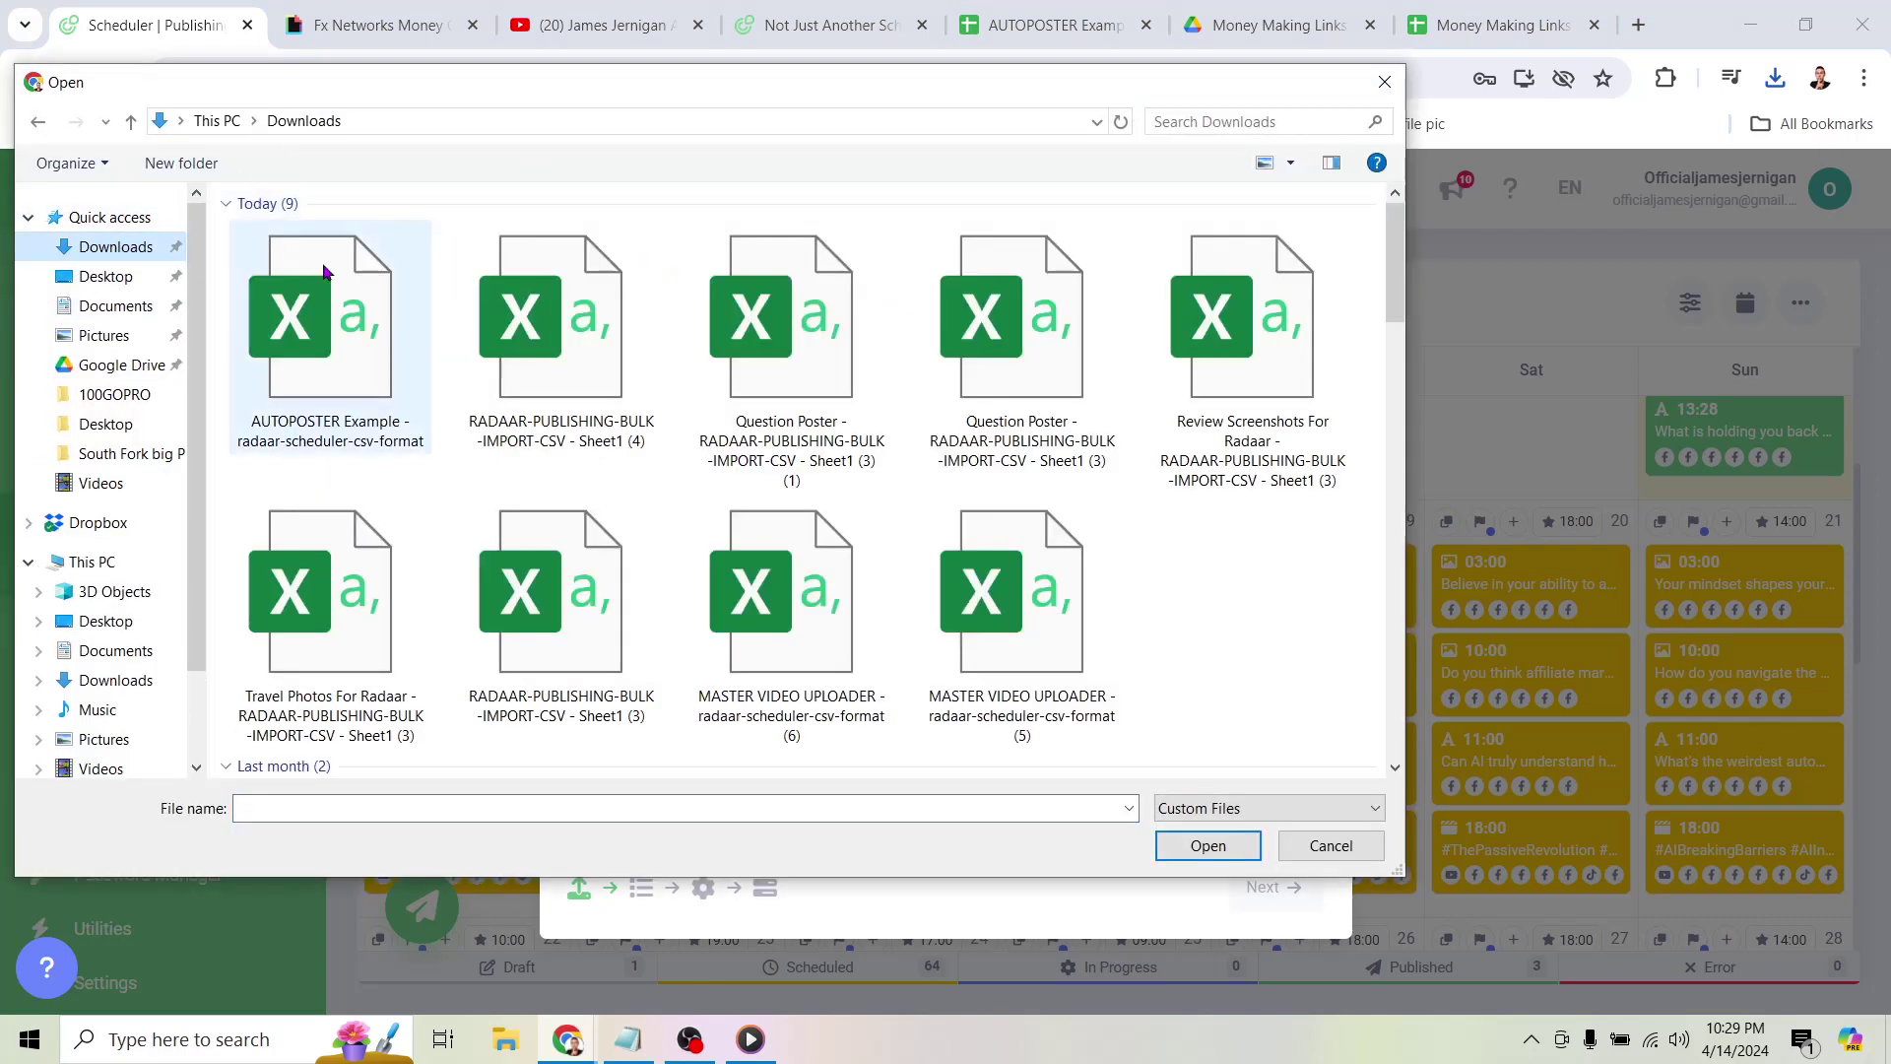
# Upload the AUTOPOSTER Example CSV, accept the 59 parsed posts and reach the Channels list.
pyautogui.doubleClick(325, 271)
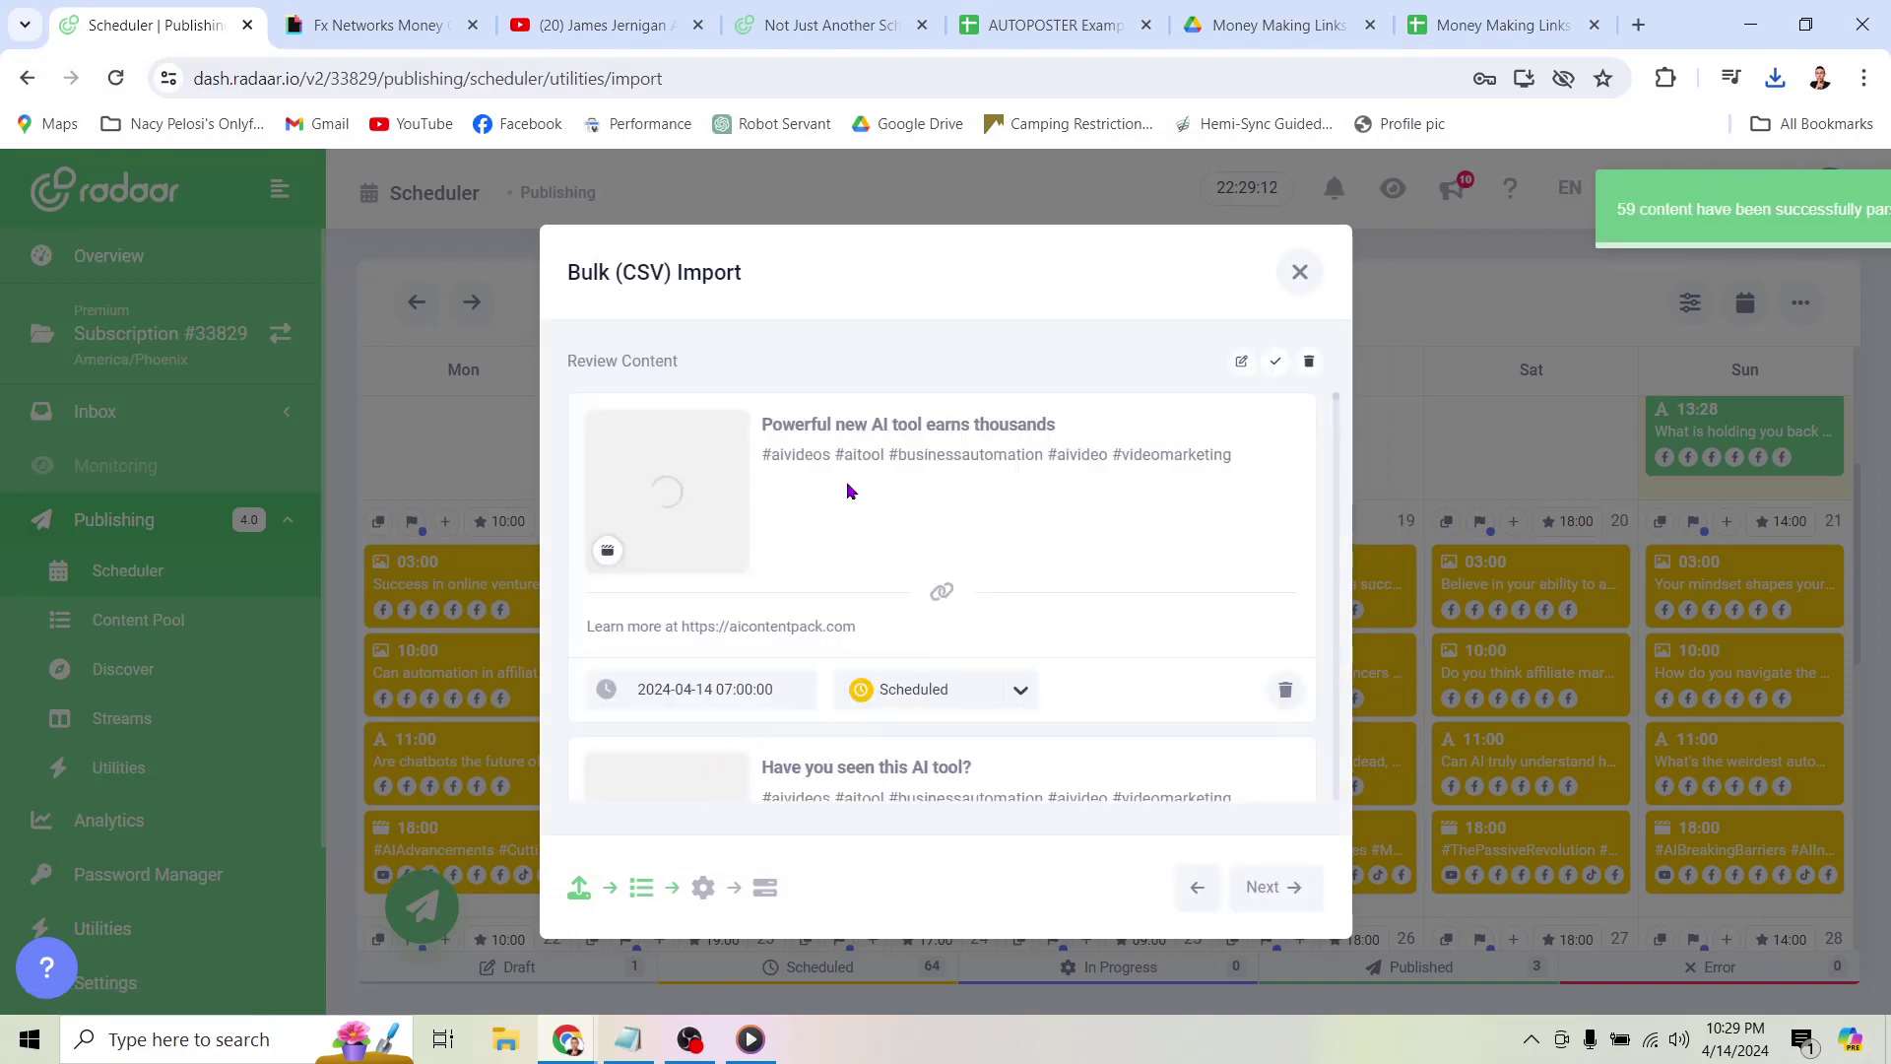
pyautogui.scroll(-3, 703, 479)
pyautogui.scroll(-3, 704, 506)
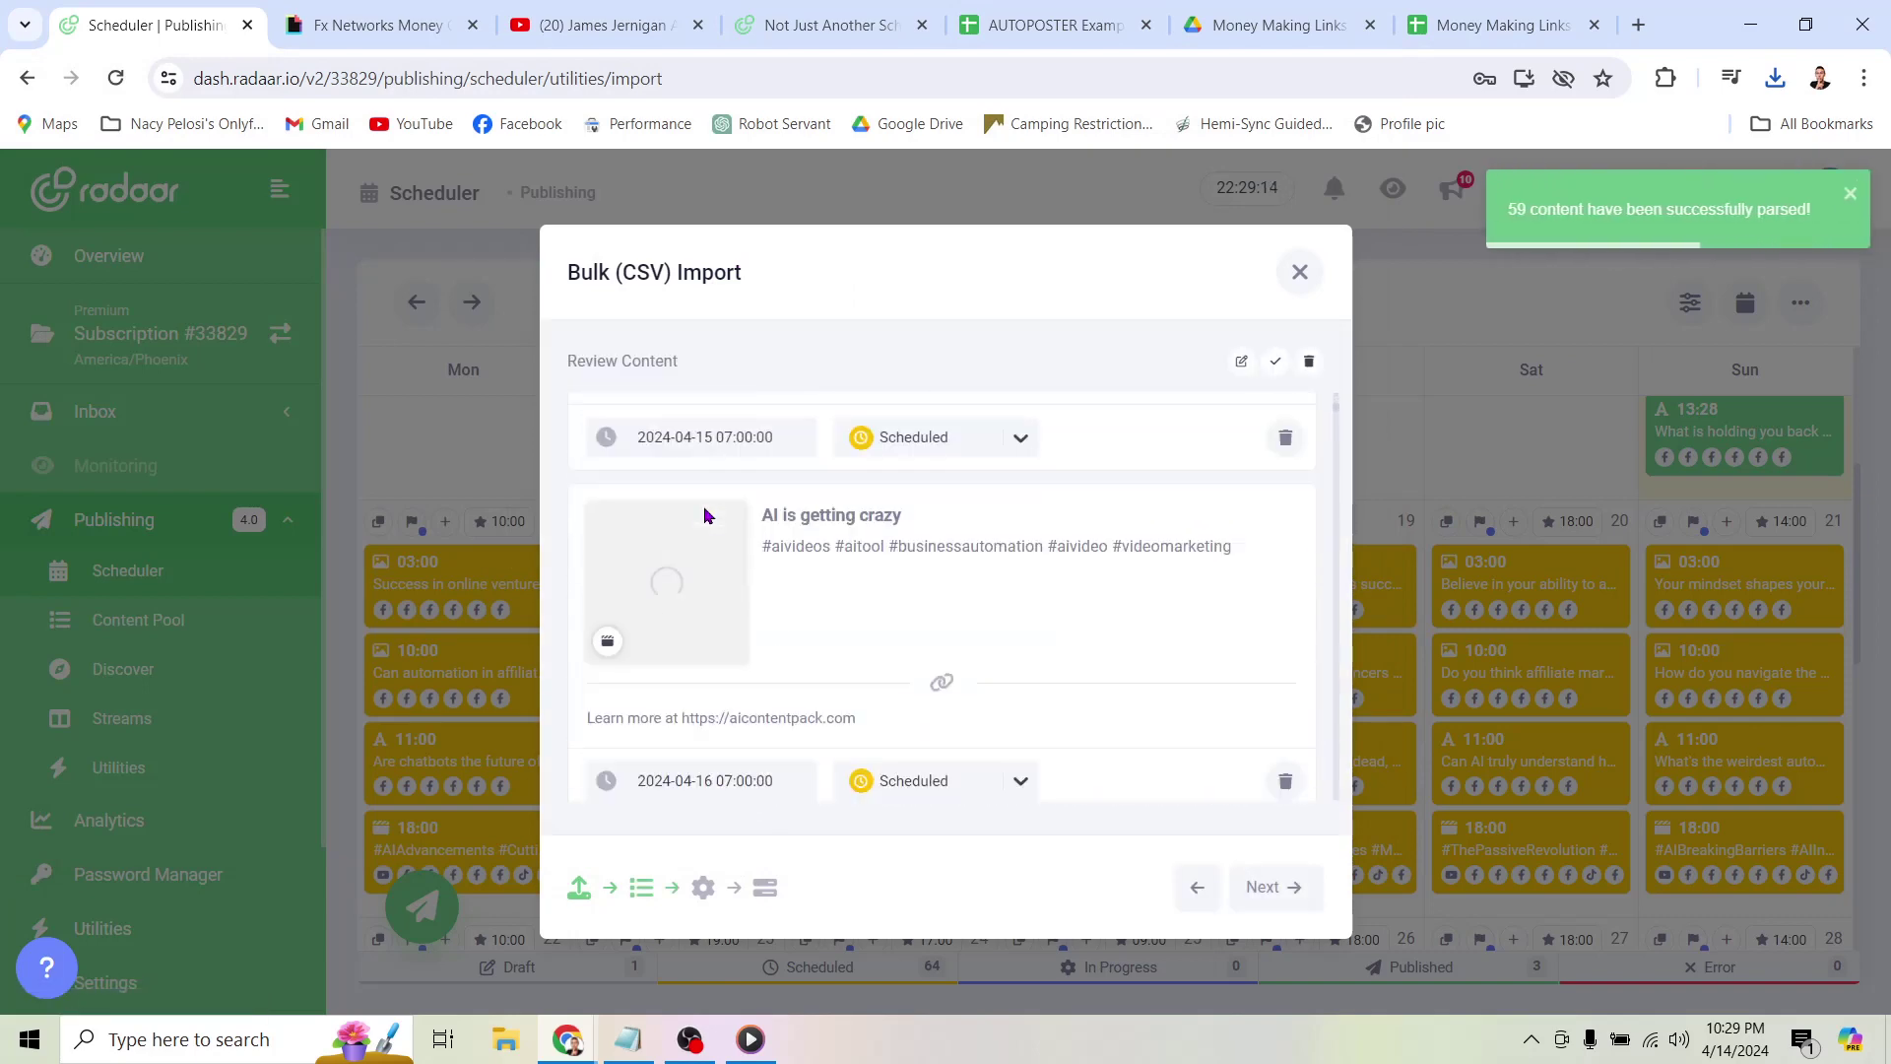
pyautogui.scroll(-3, 703, 505)
pyautogui.scroll(-3, 703, 505)
pyautogui.scroll(-3, 703, 514)
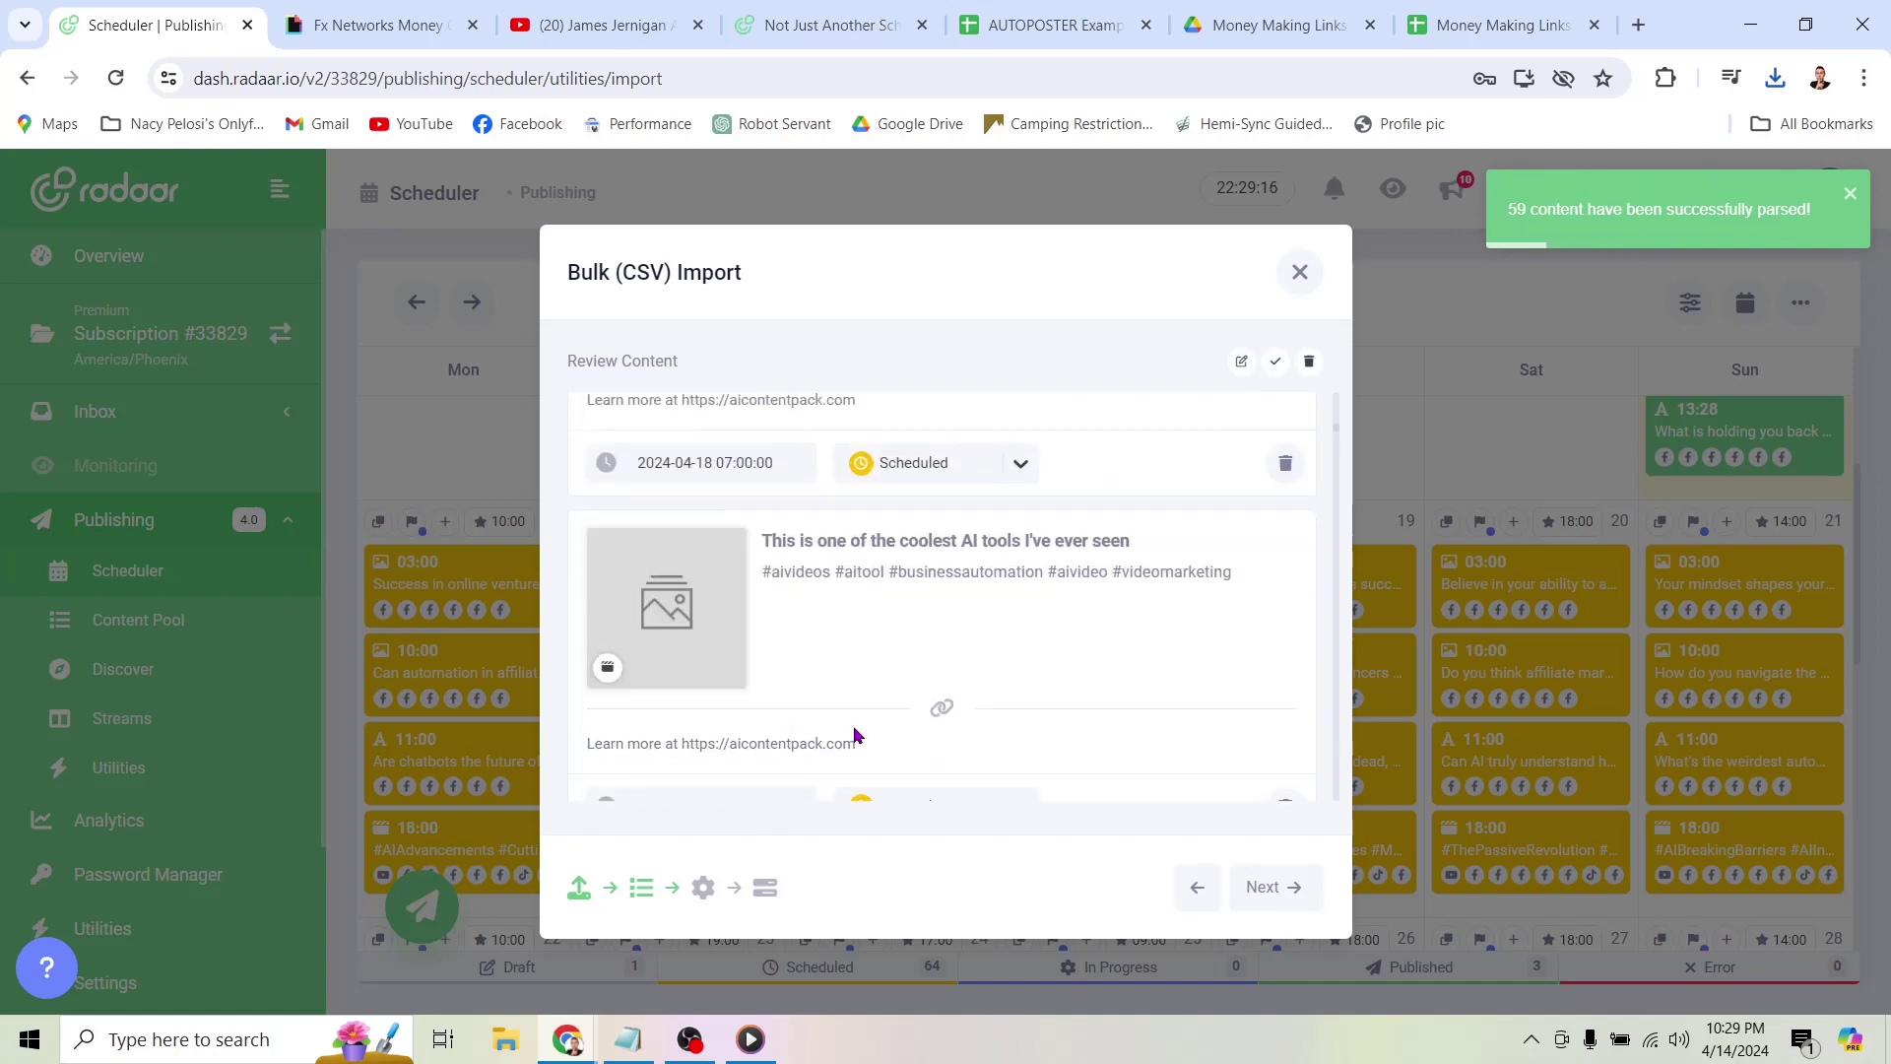
pyautogui.click(1295, 887)
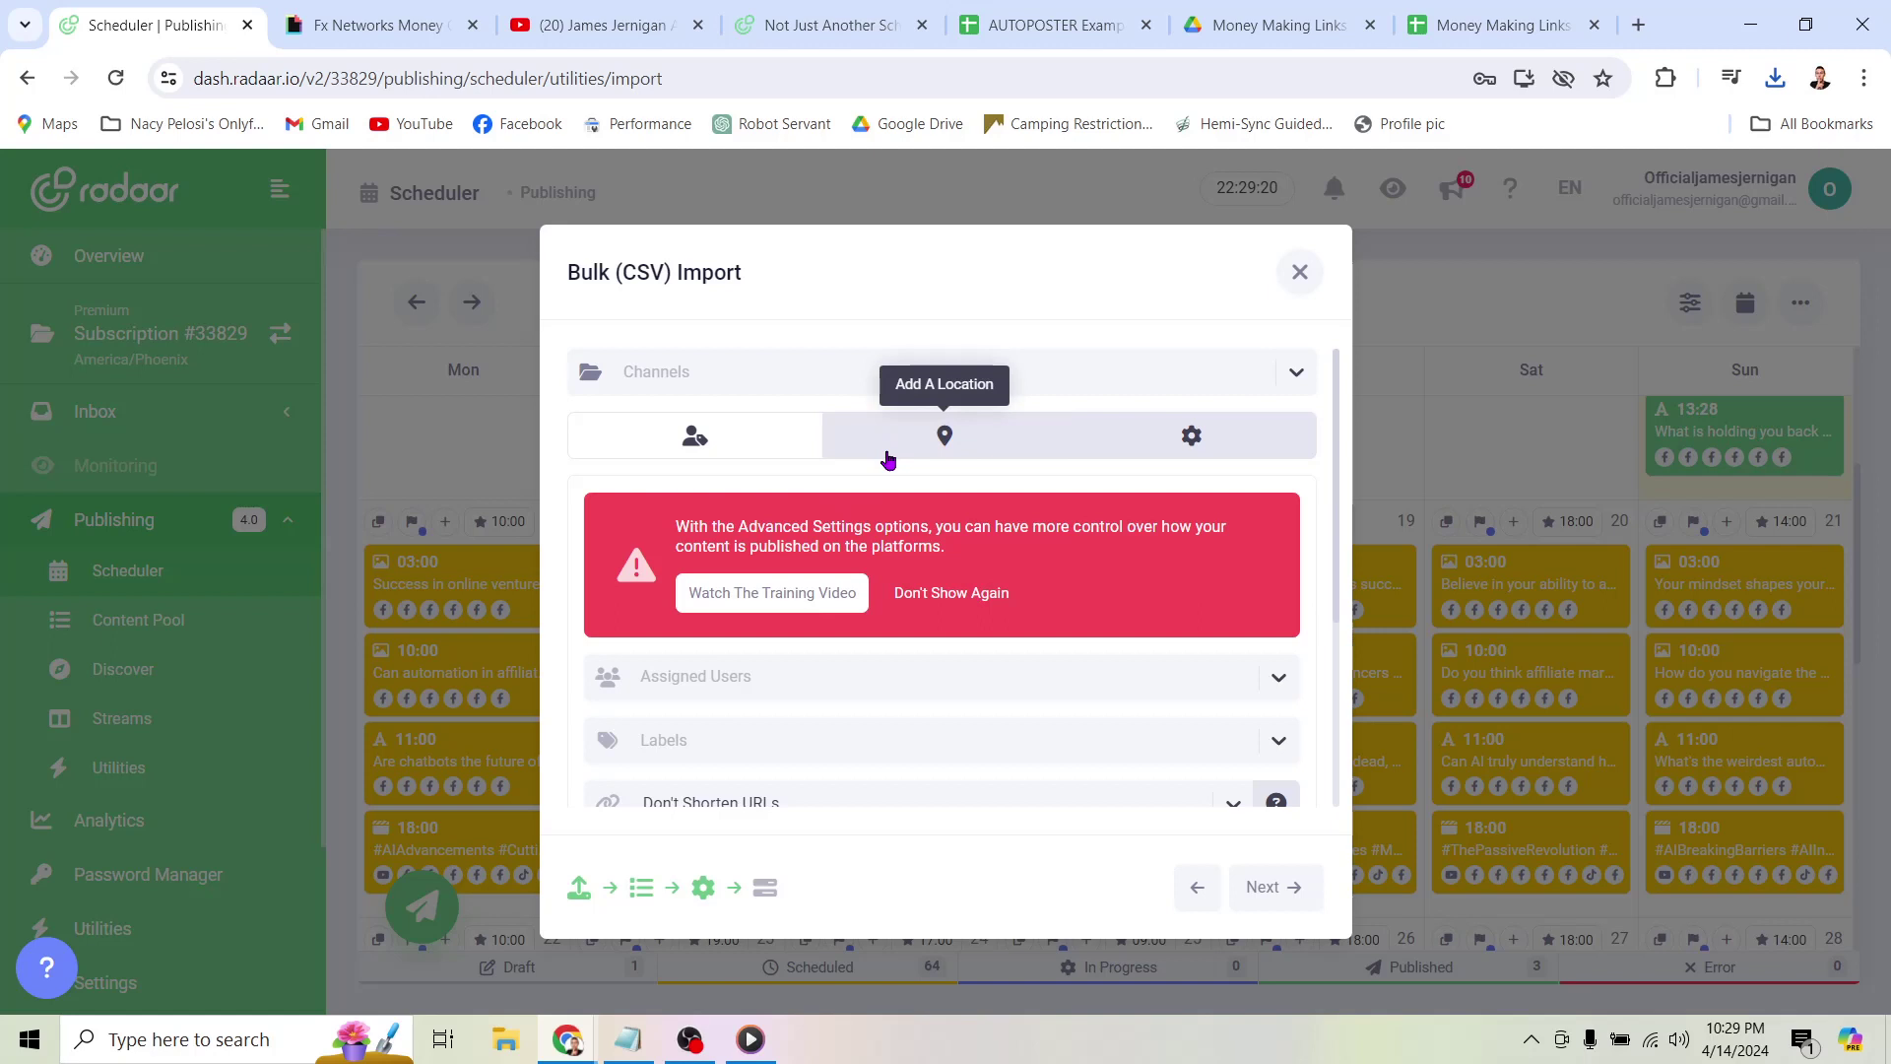
pyautogui.click(778, 372)
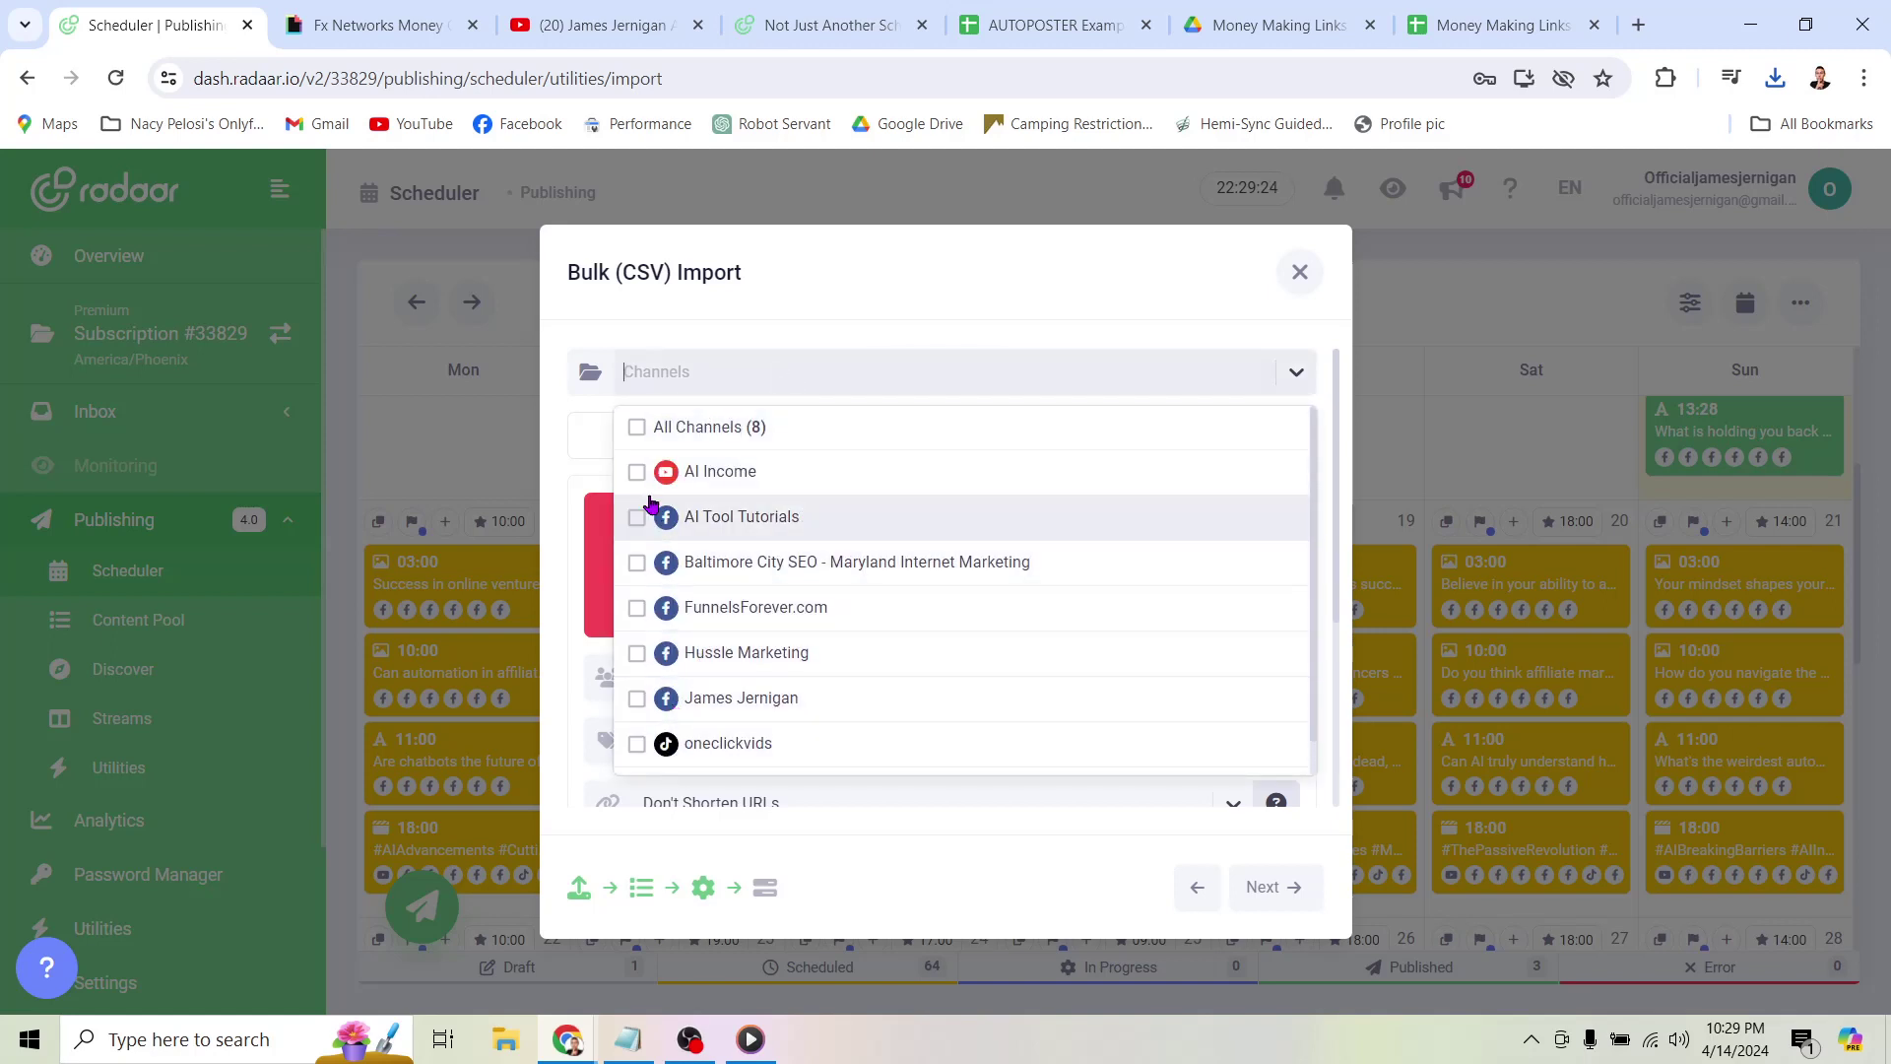
# Select all eight channels, then close the import and discard its changes.
pyautogui.click(636, 427)
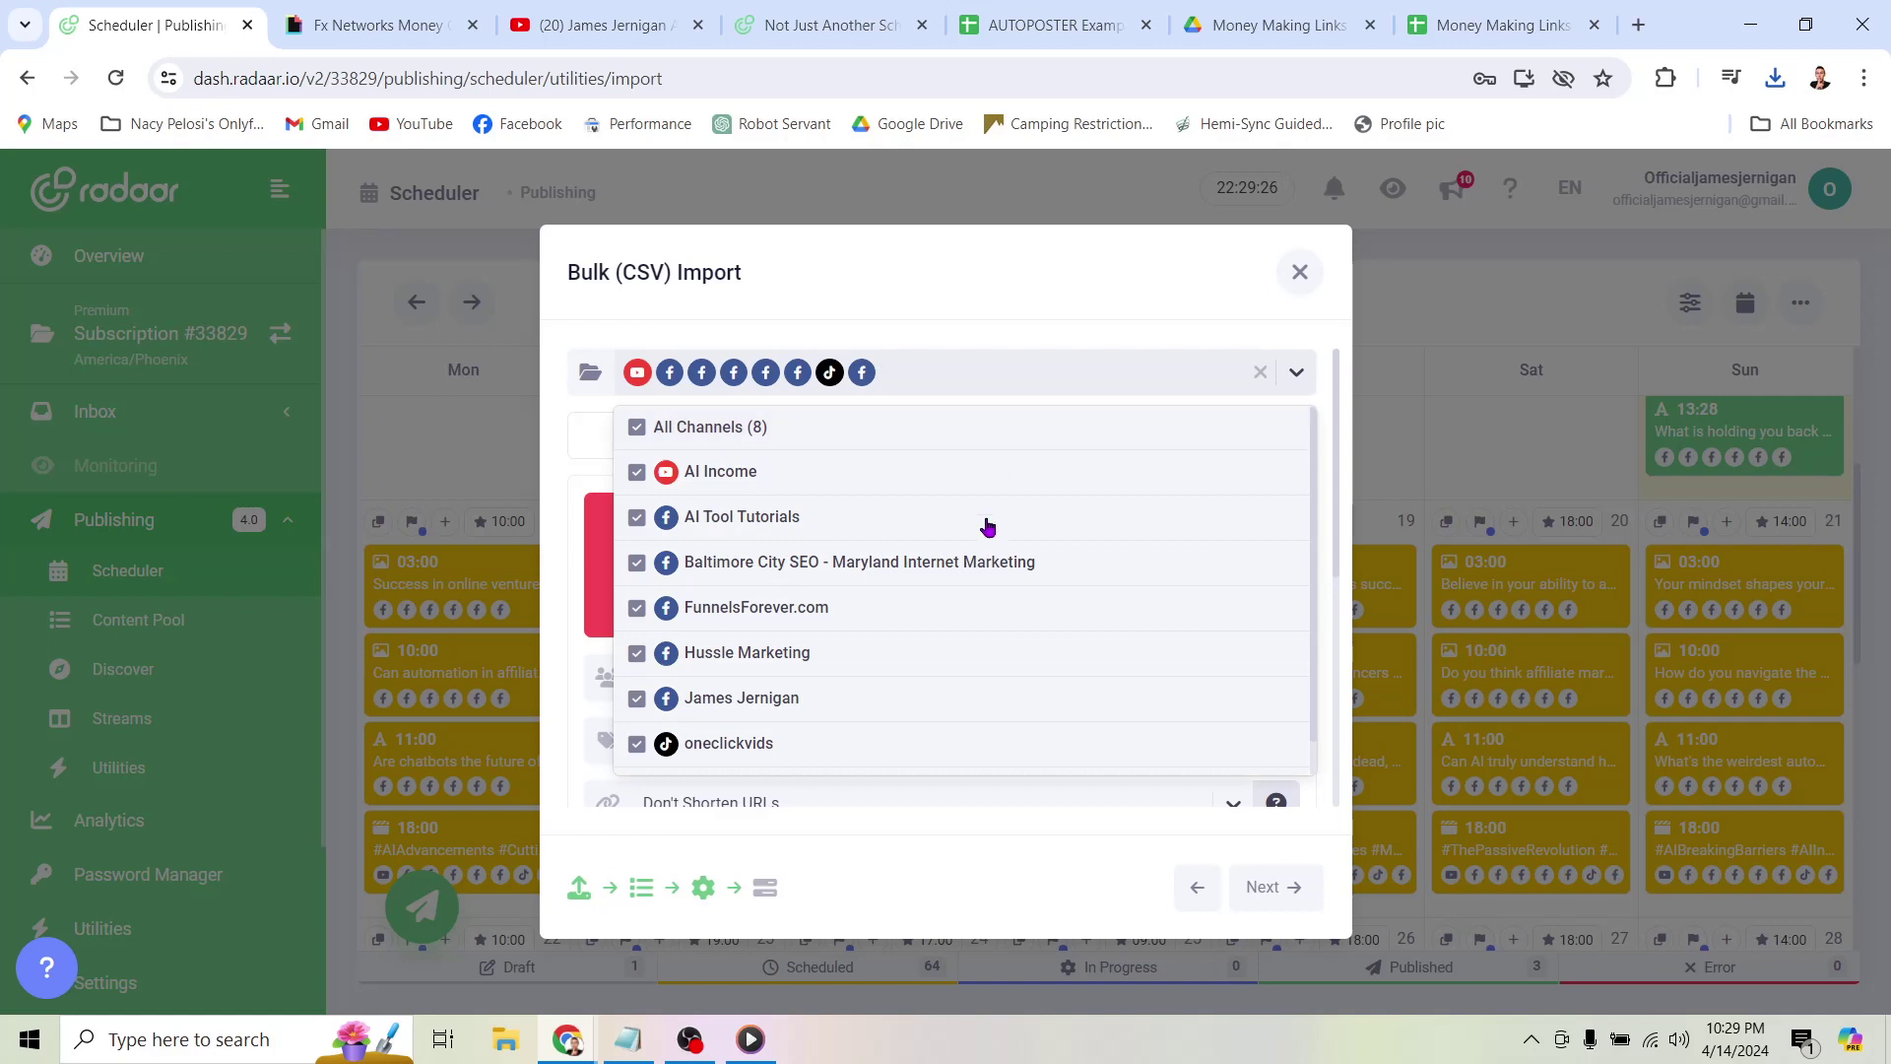
pyautogui.scroll(-1, 1071, 667)
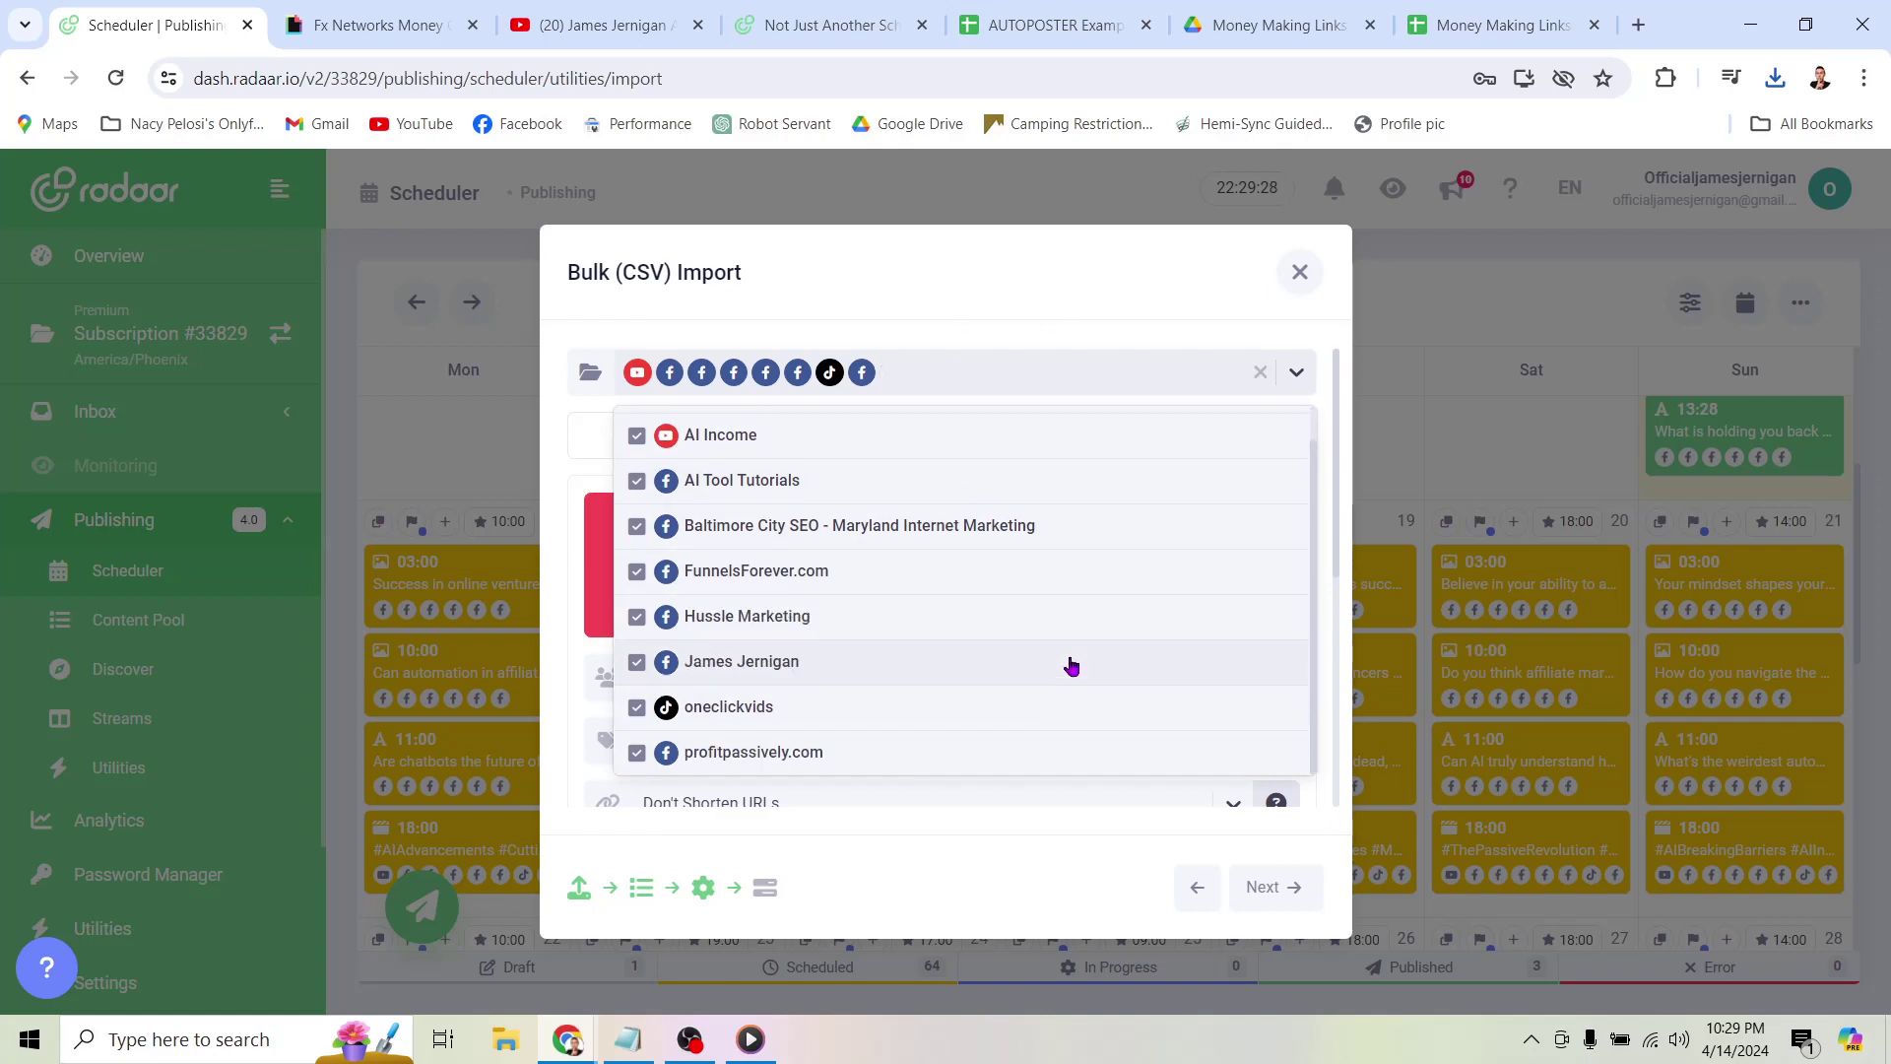
pyautogui.click(1043, 317)
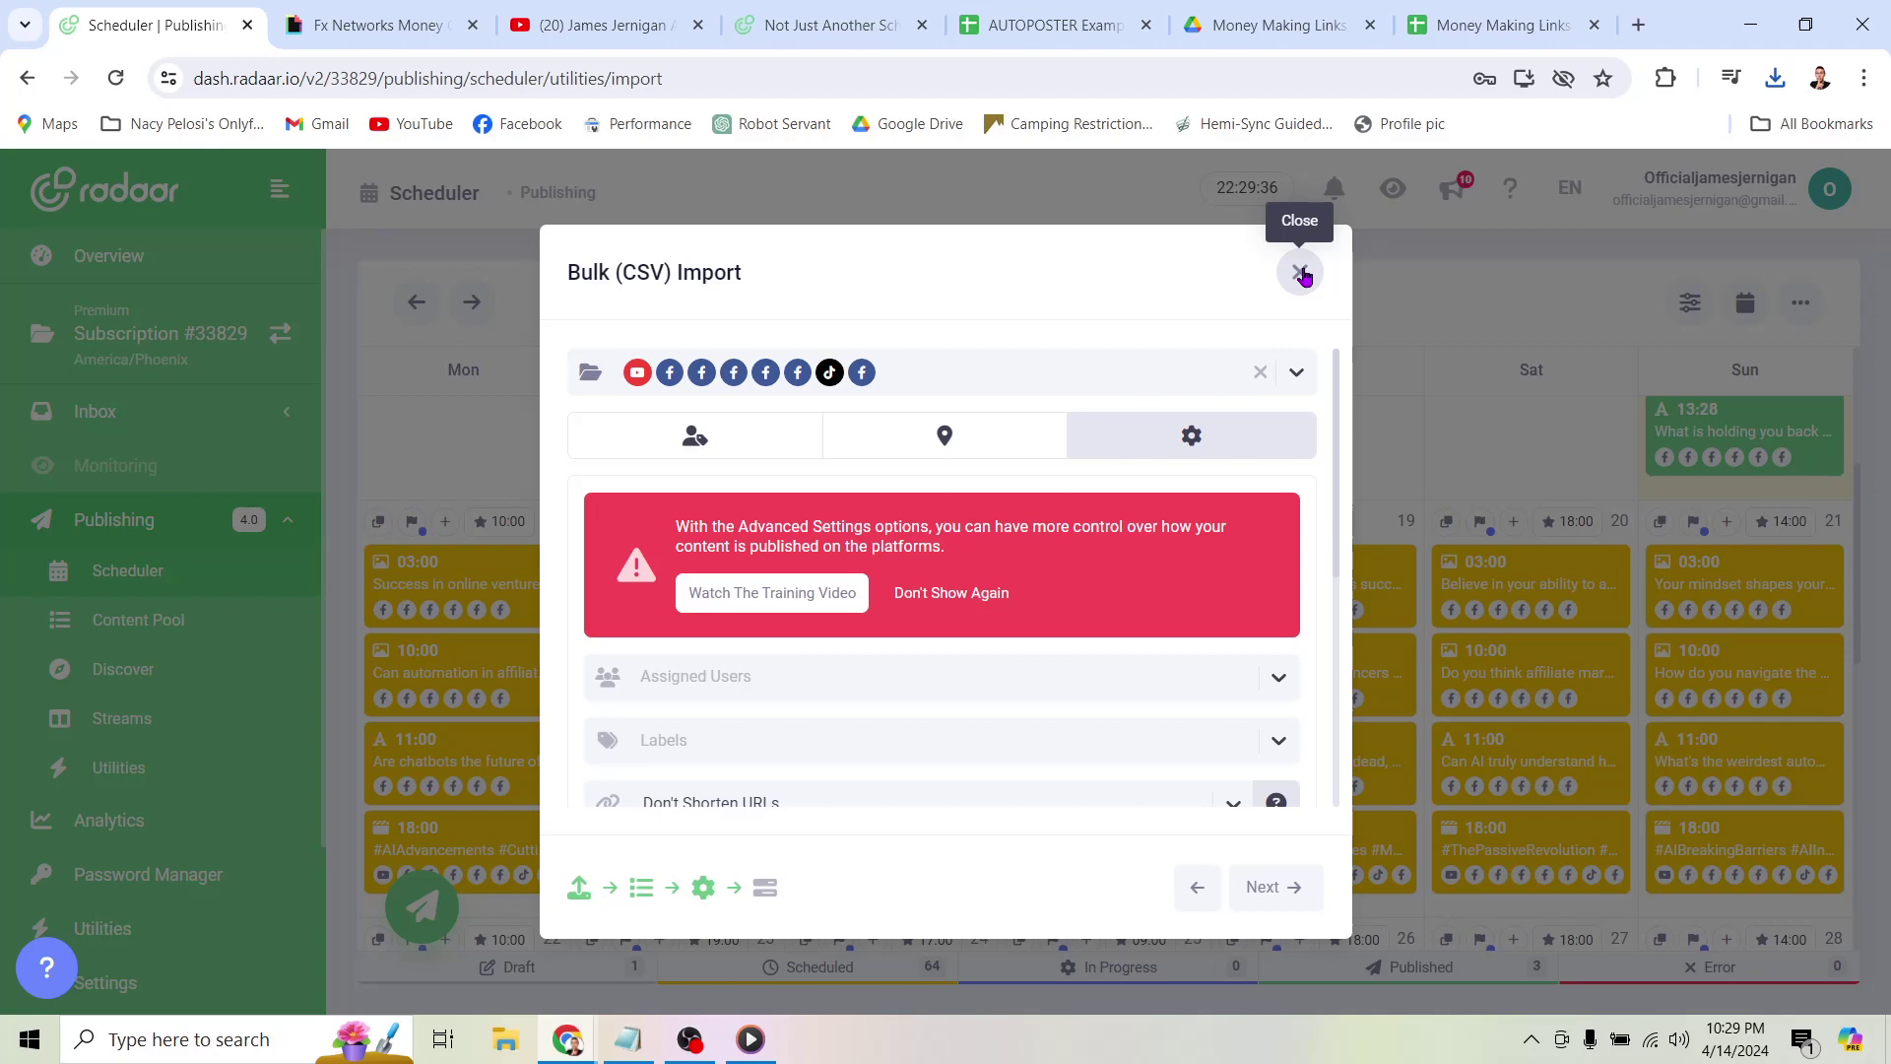
pyautogui.click(1302, 276)
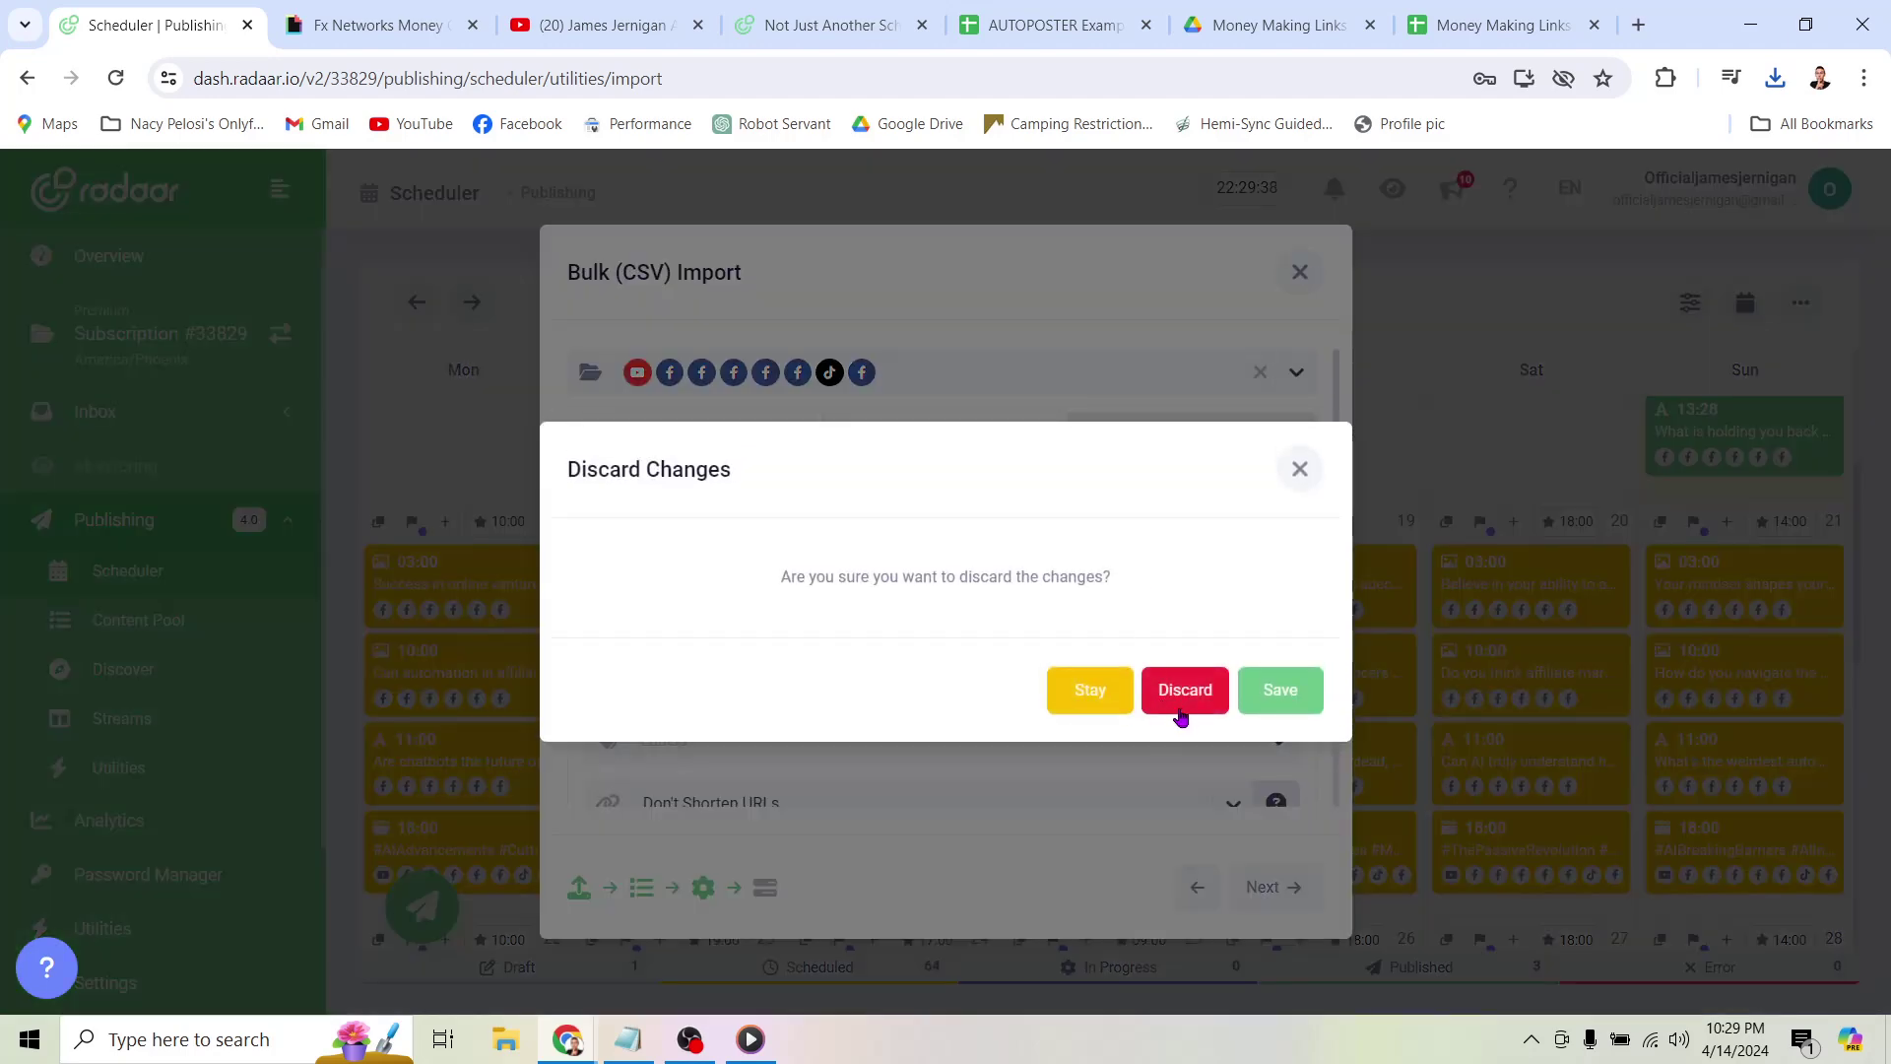
pyautogui.click(1180, 706)
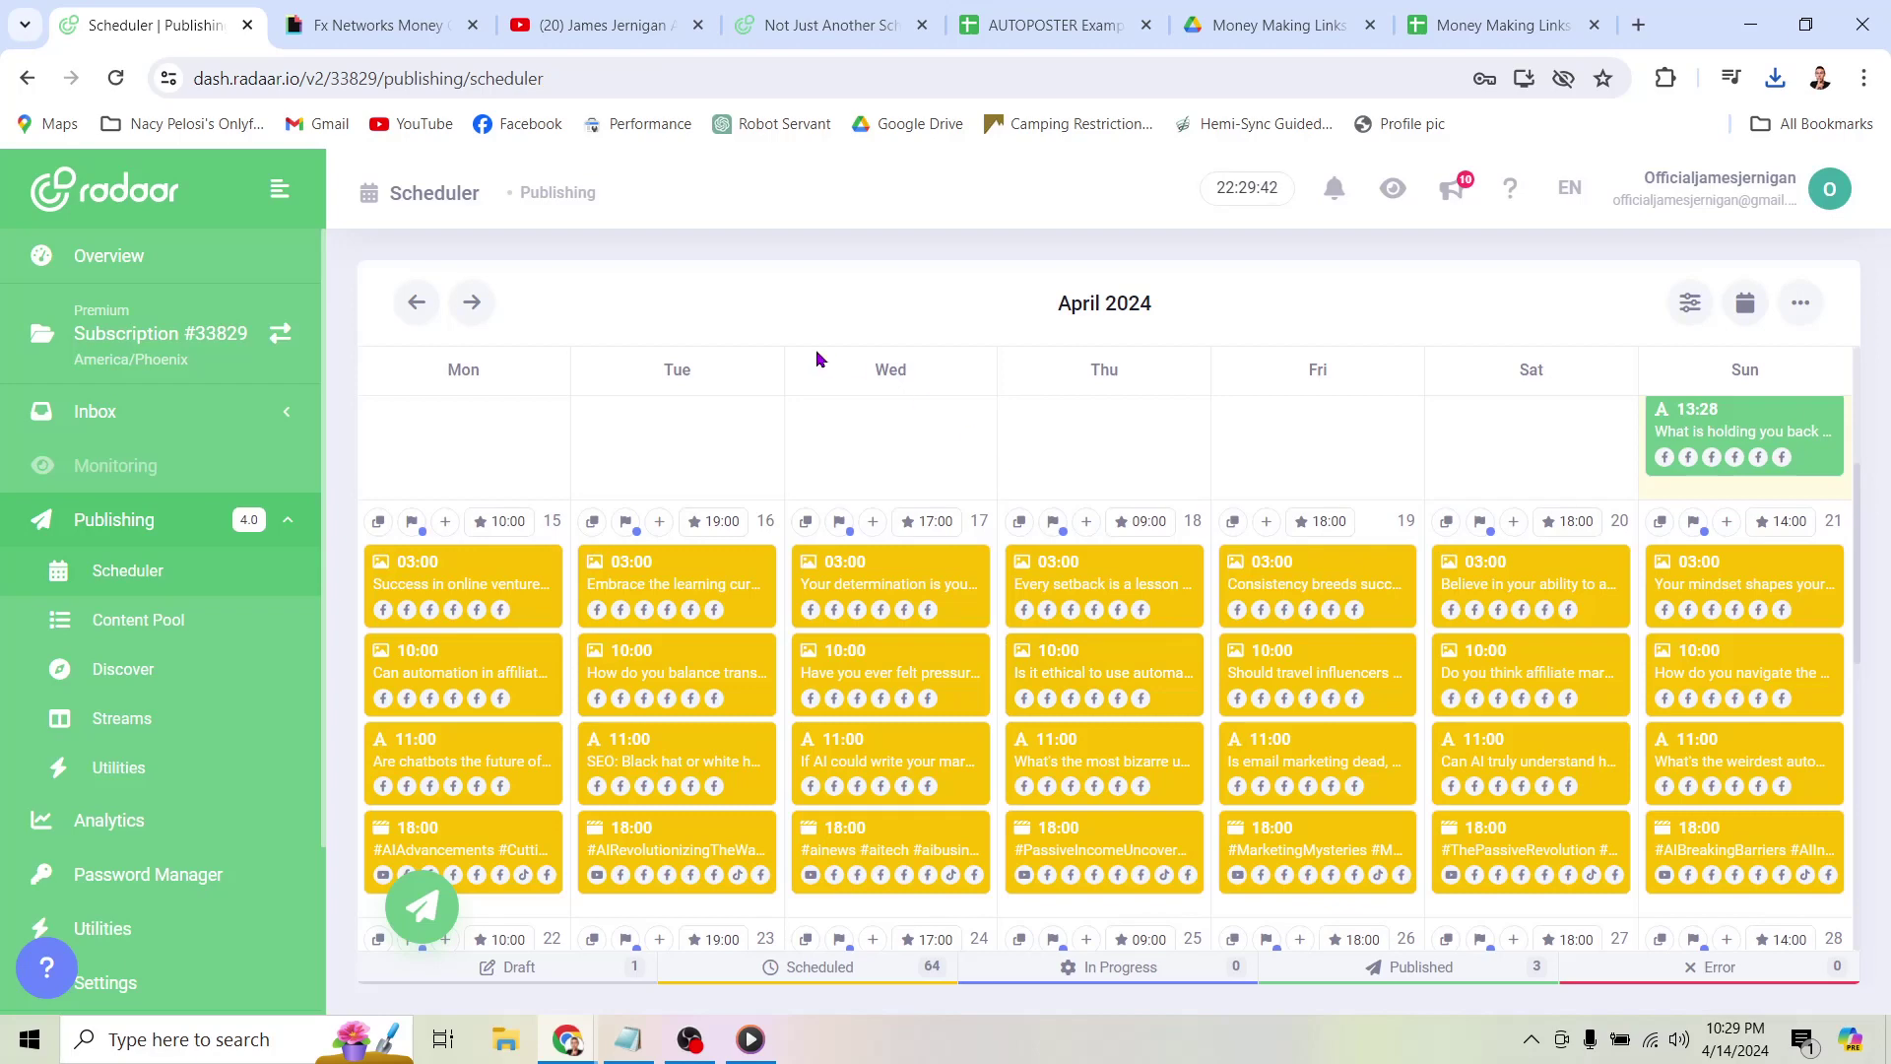
pyautogui.scroll(-4, 816, 349)
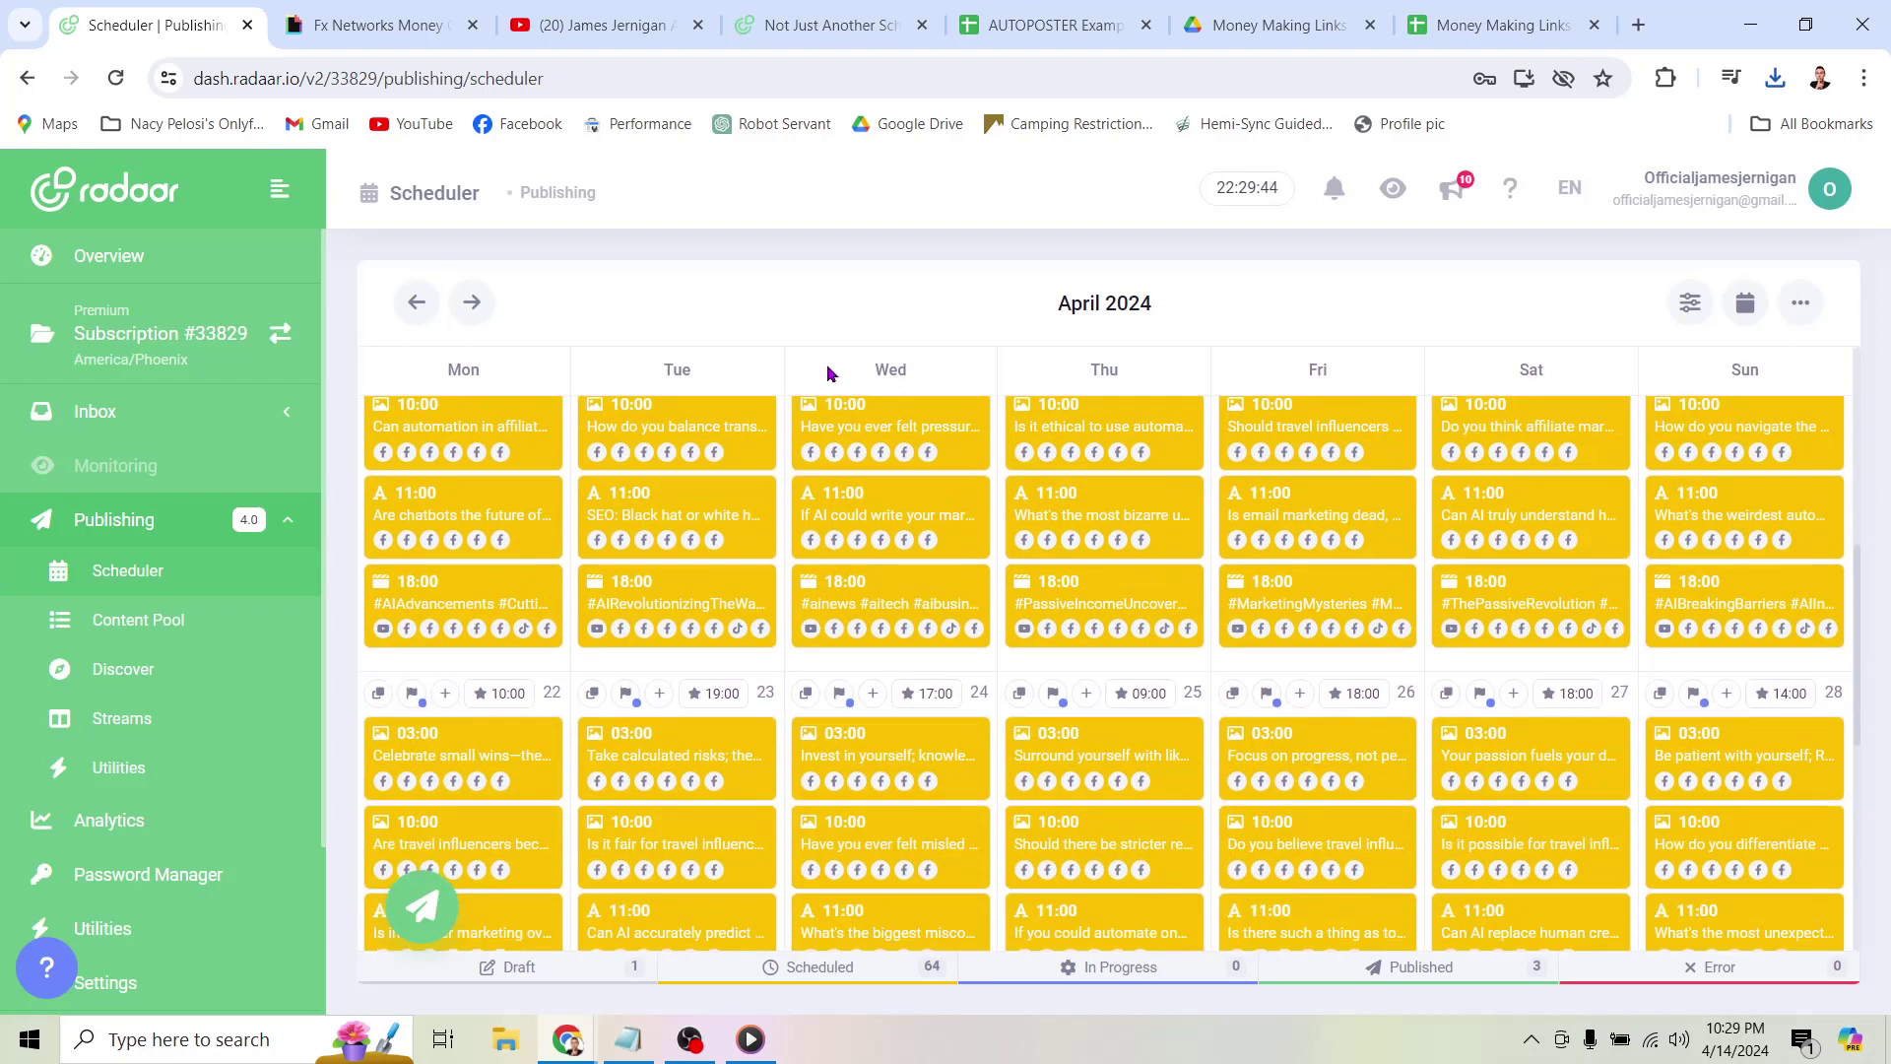
pyautogui.scroll(-4, 1087, 532)
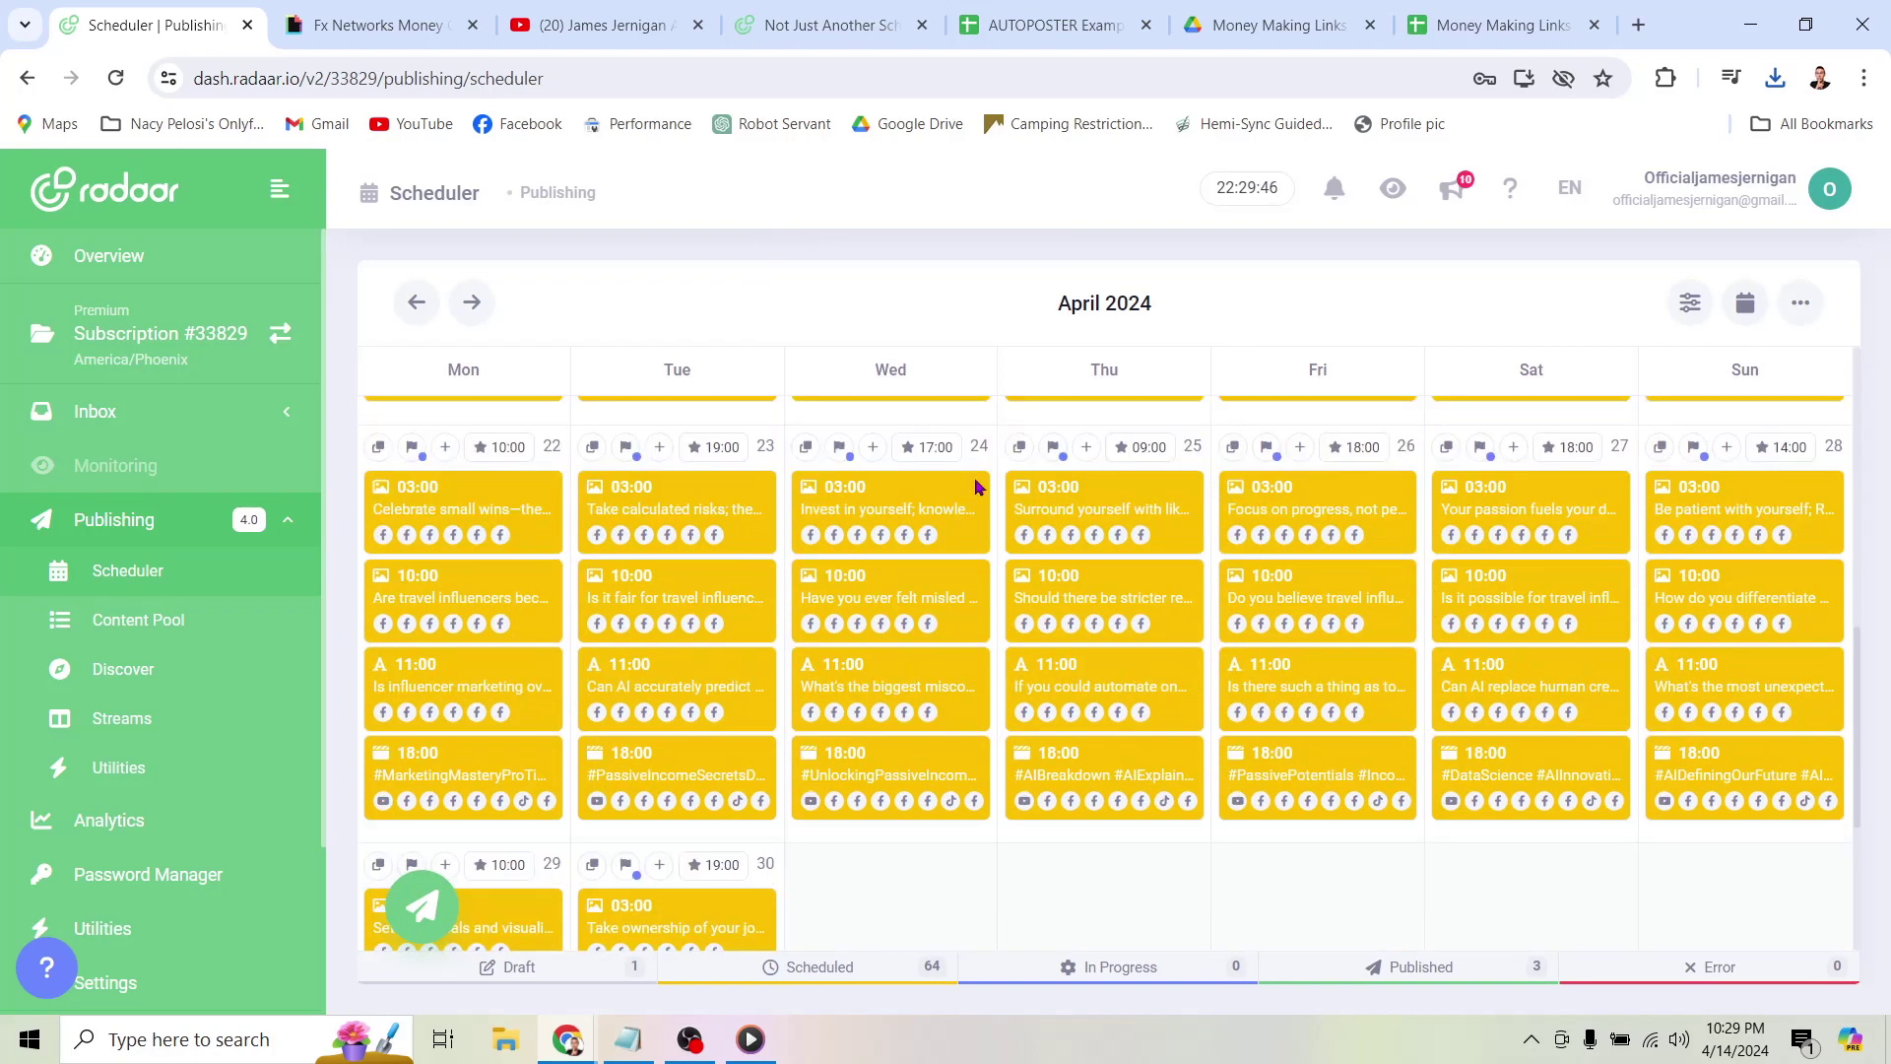
pyautogui.scroll(8, 827, 489)
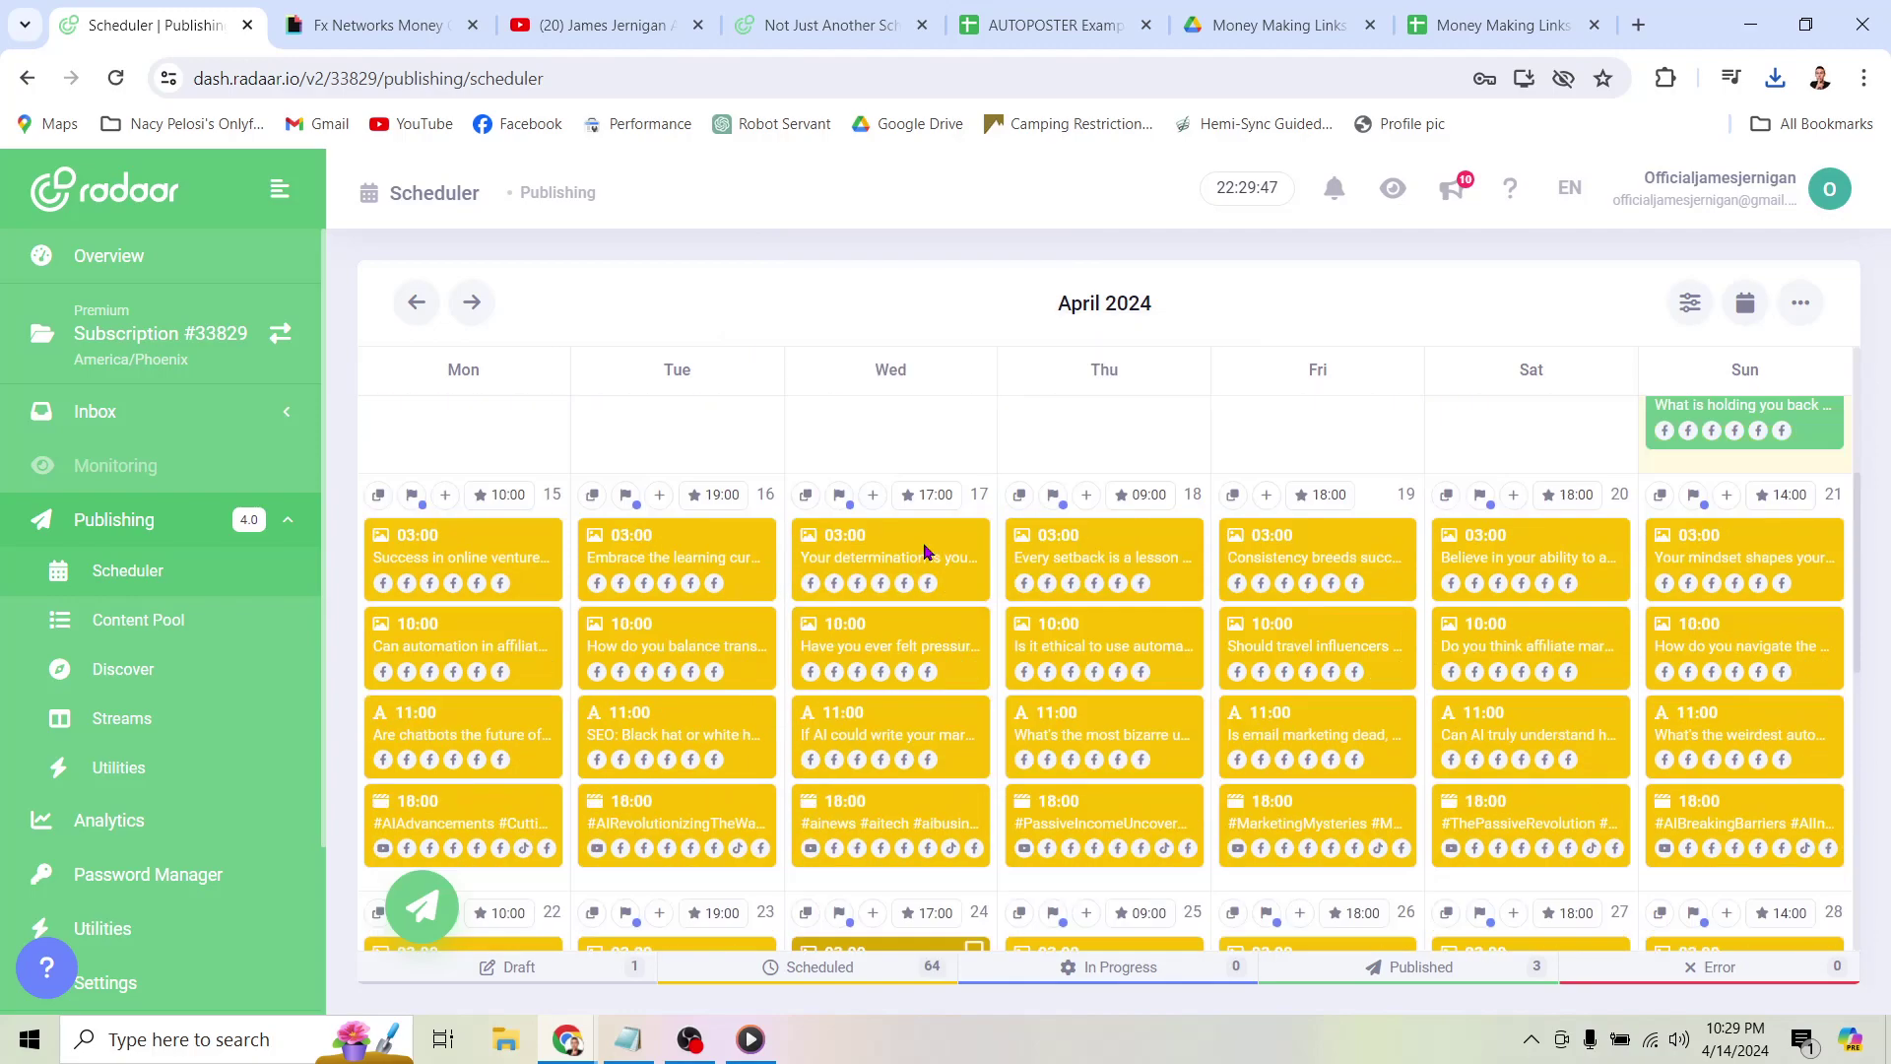
# Bring the Notepad notes back to the front after reviewing the April calendar.
pyautogui.click(629, 1038)
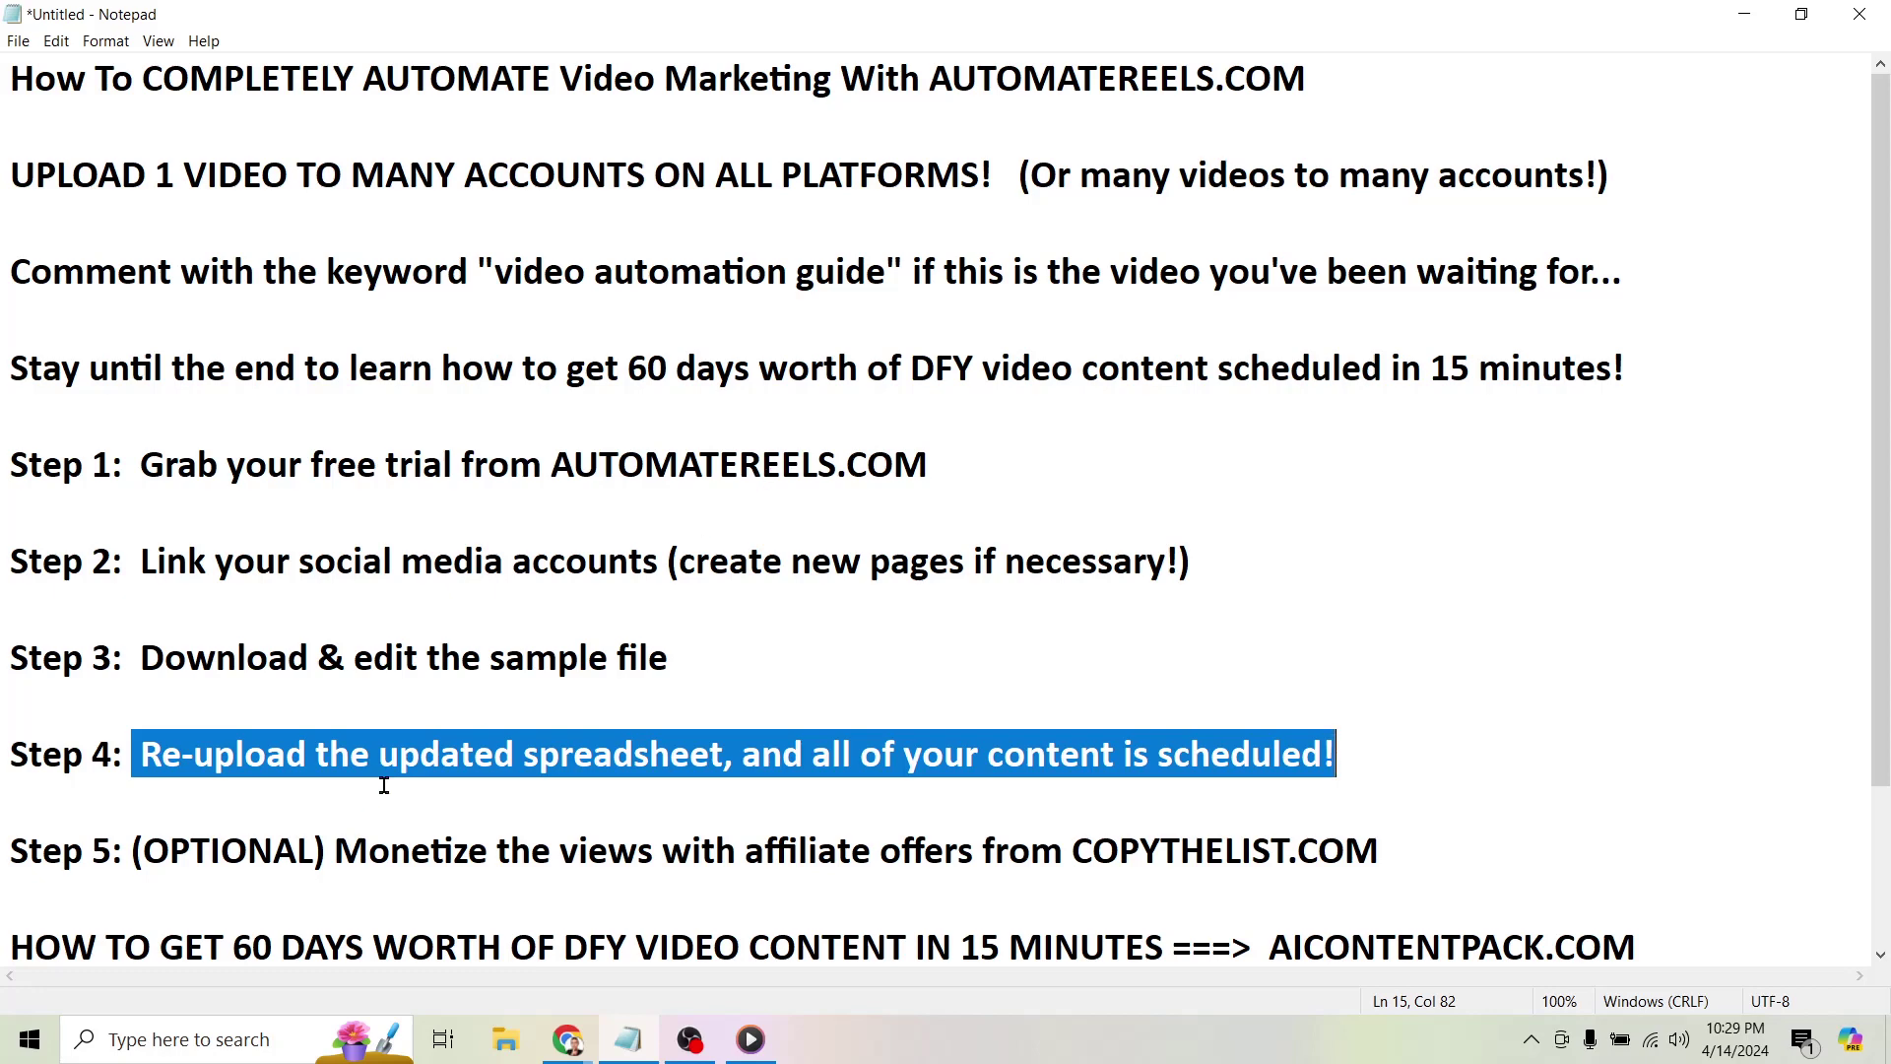
# Highlight Step 5's 'Monetize the views with affiliate offers' and COPYTHELIST.COM text, then minimize Notepad.
pyautogui.moveTo(132, 850); pyautogui.dragTo(323, 854)
pyautogui.click(336, 850)
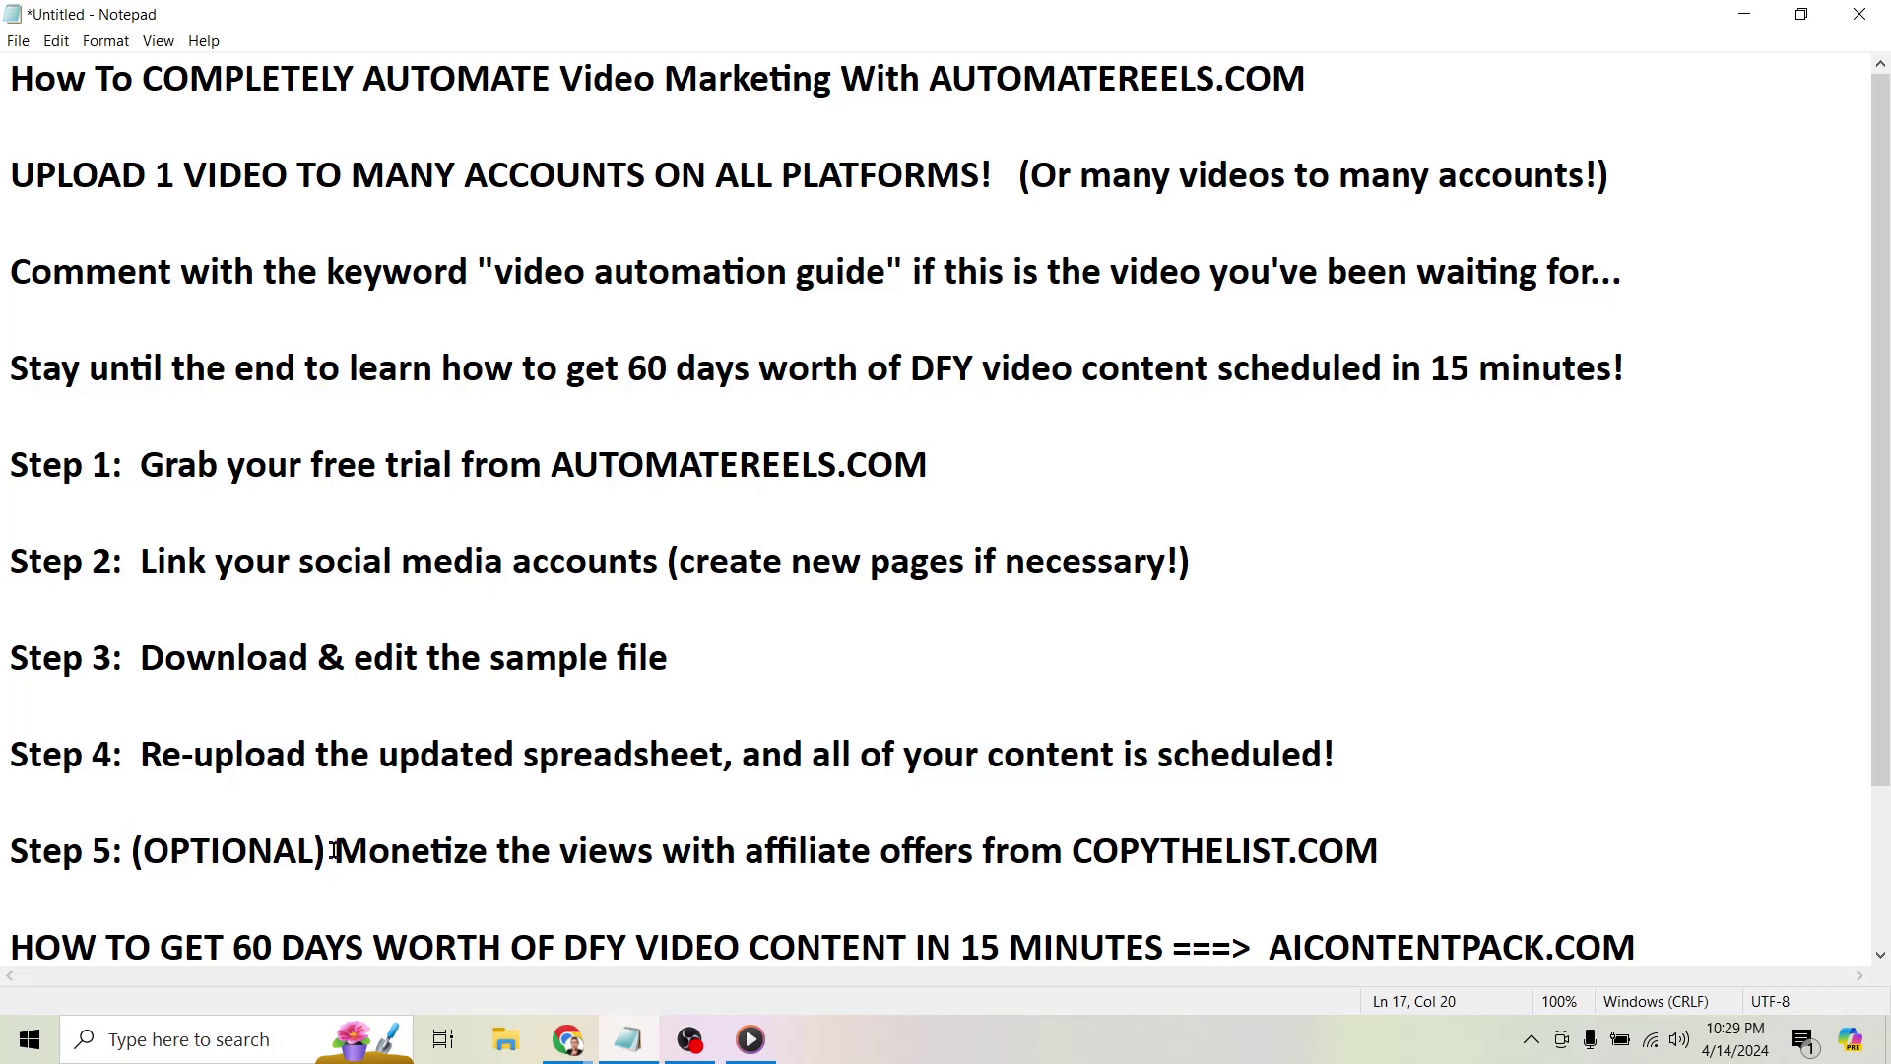
pyautogui.moveTo(336, 850); pyautogui.dragTo(947, 845)
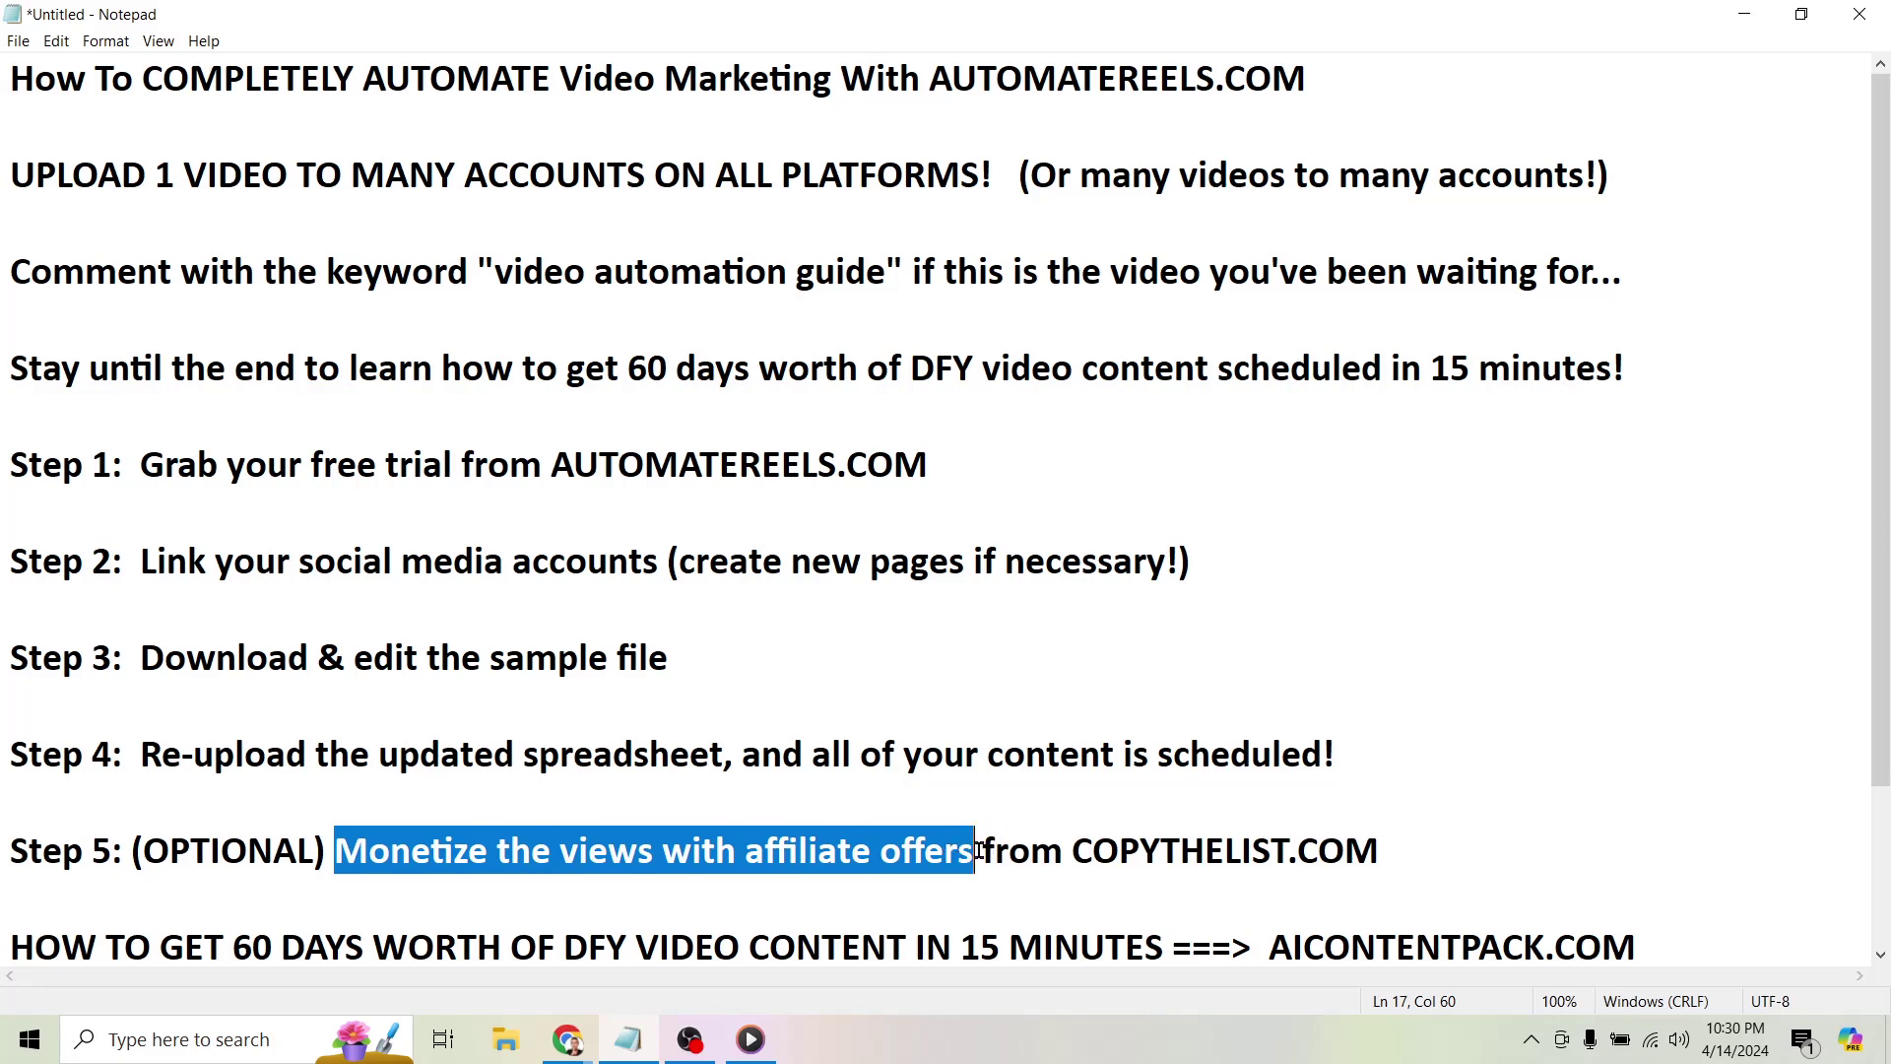
pyautogui.moveTo(980, 852); pyautogui.dragTo(1416, 861)
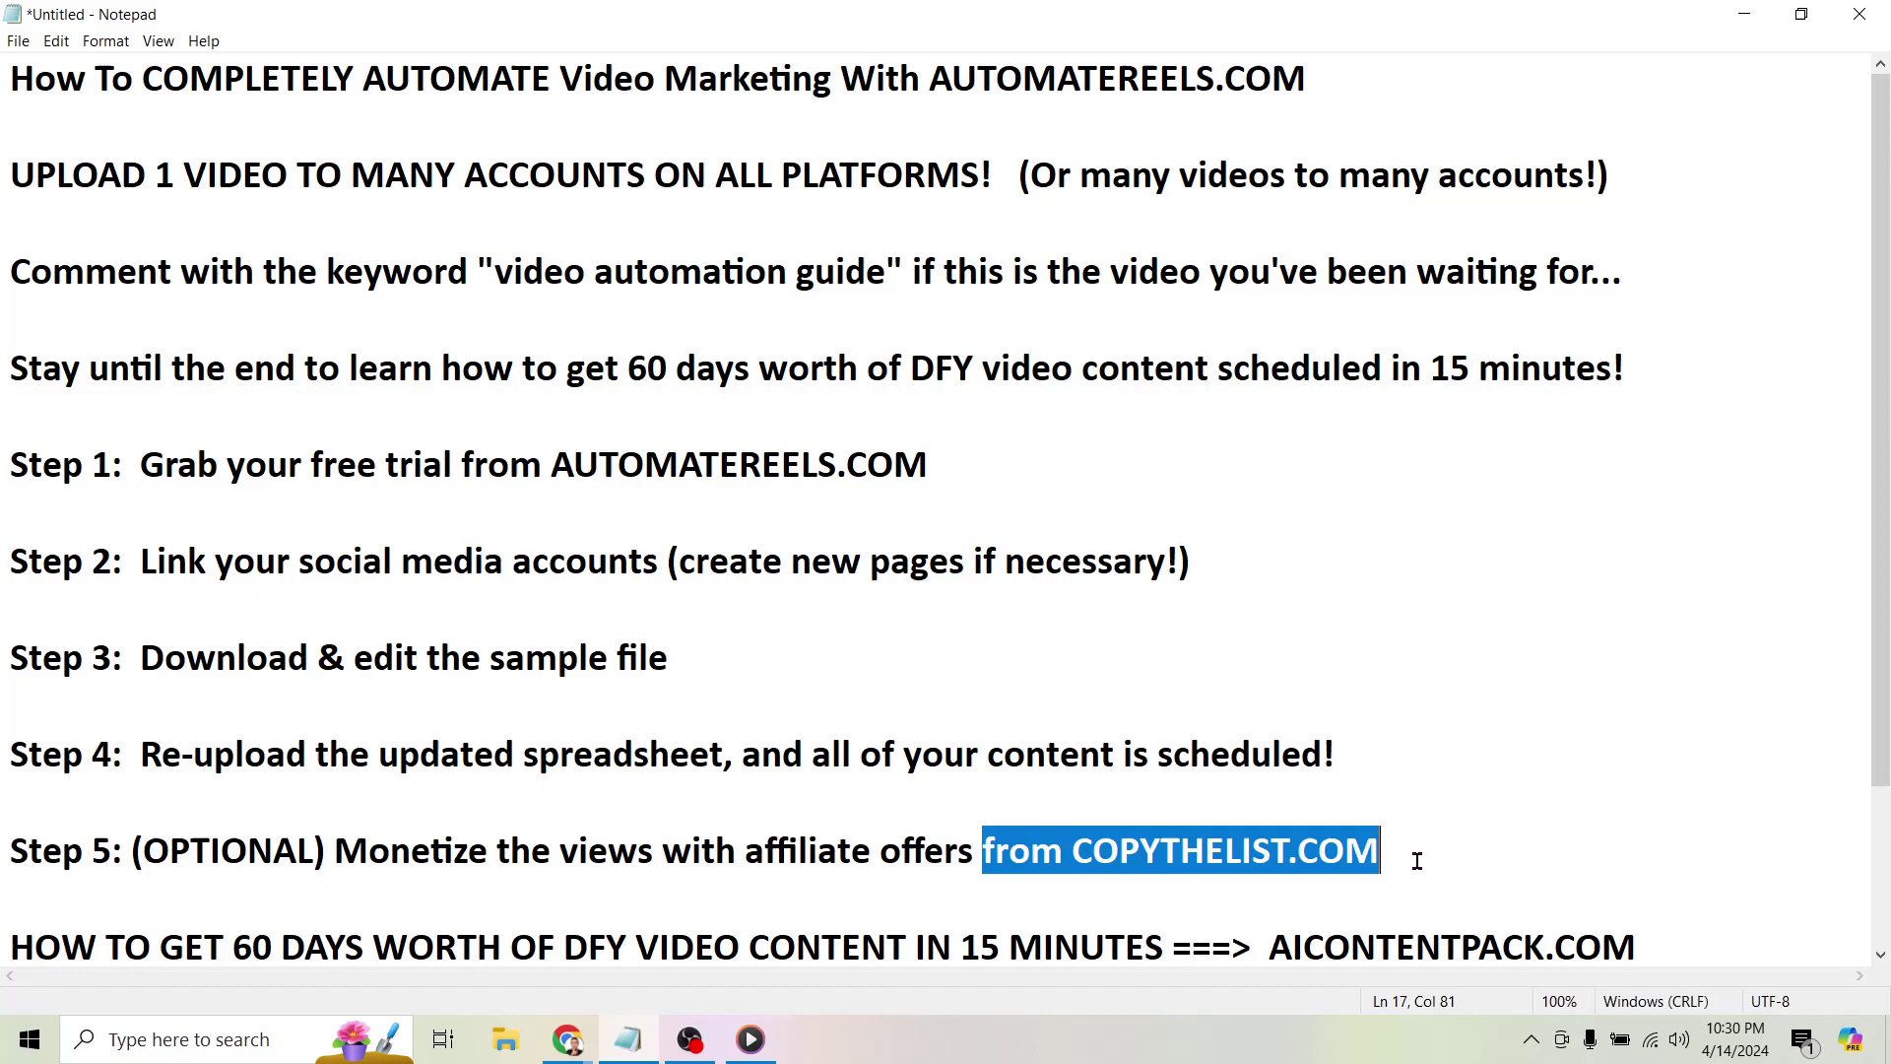
pyautogui.click(1744, 13)
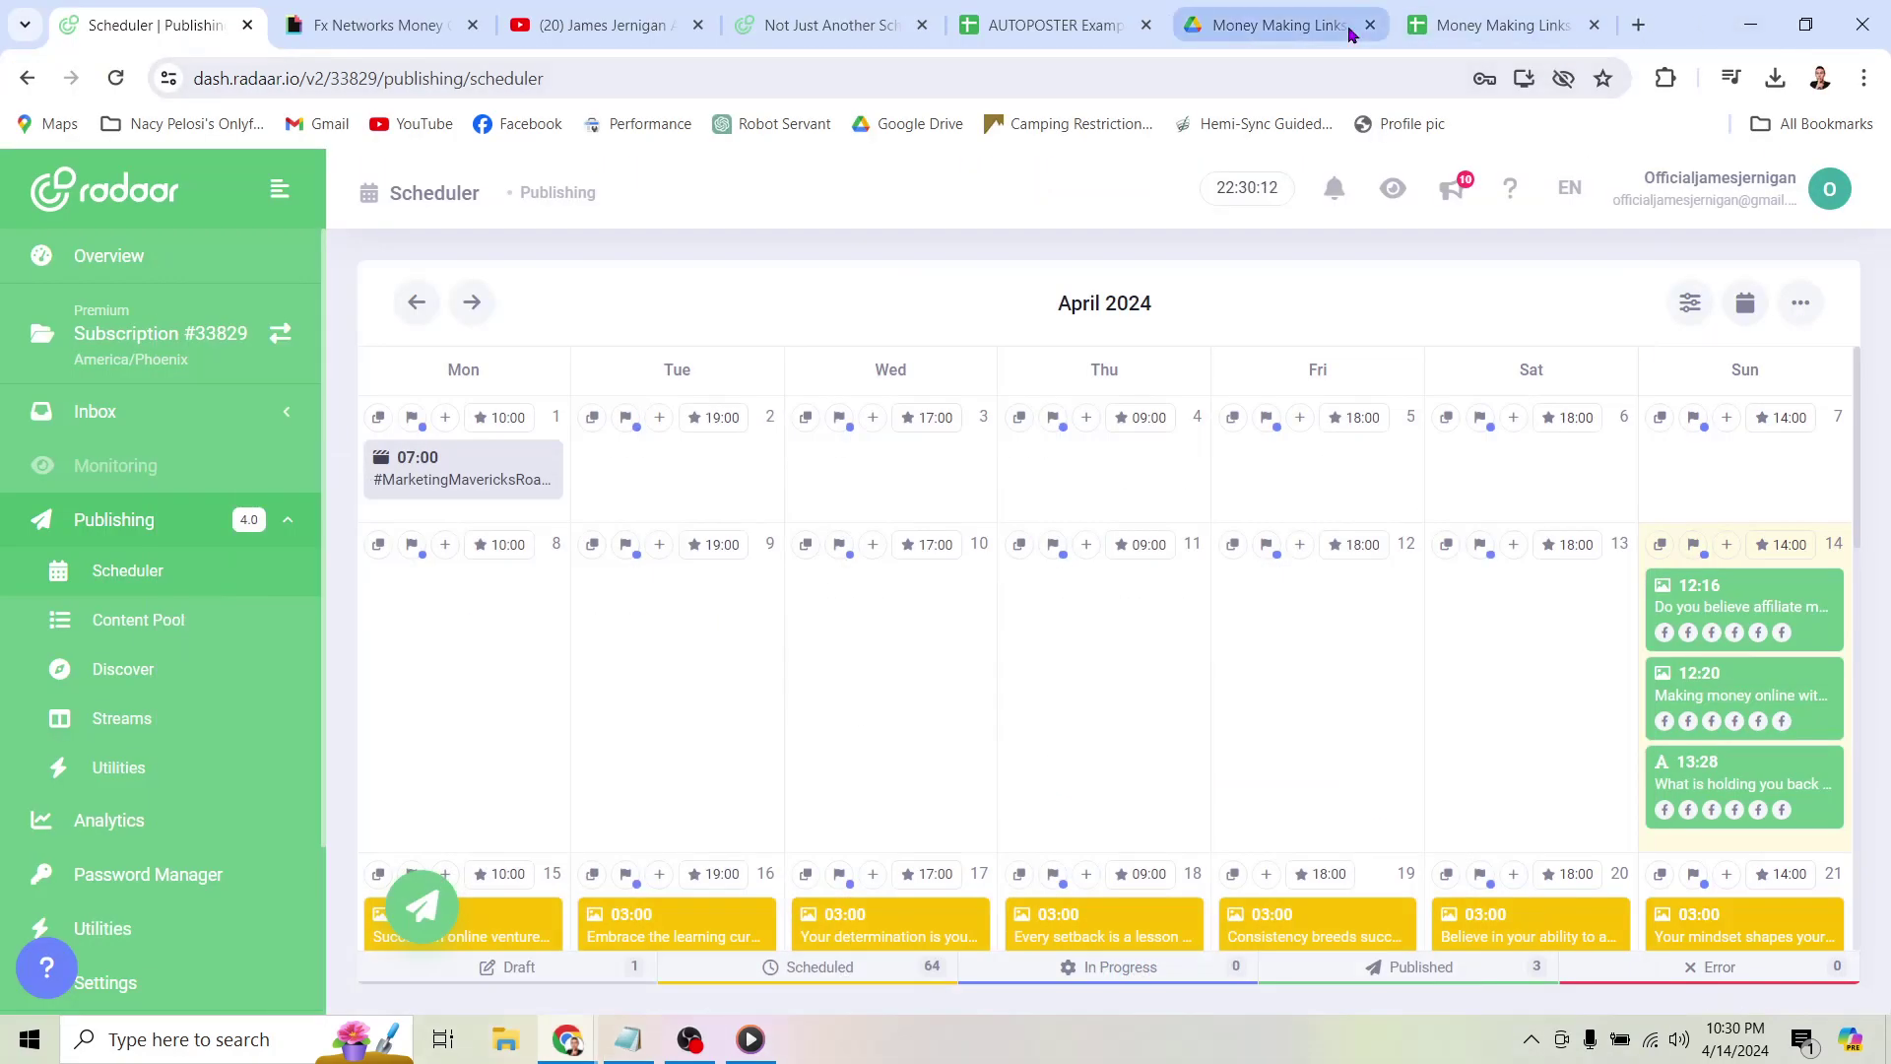
# Flip between the Money Making Links copy page and its spreadsheet of affiliate tools.
pyautogui.click(1271, 25)
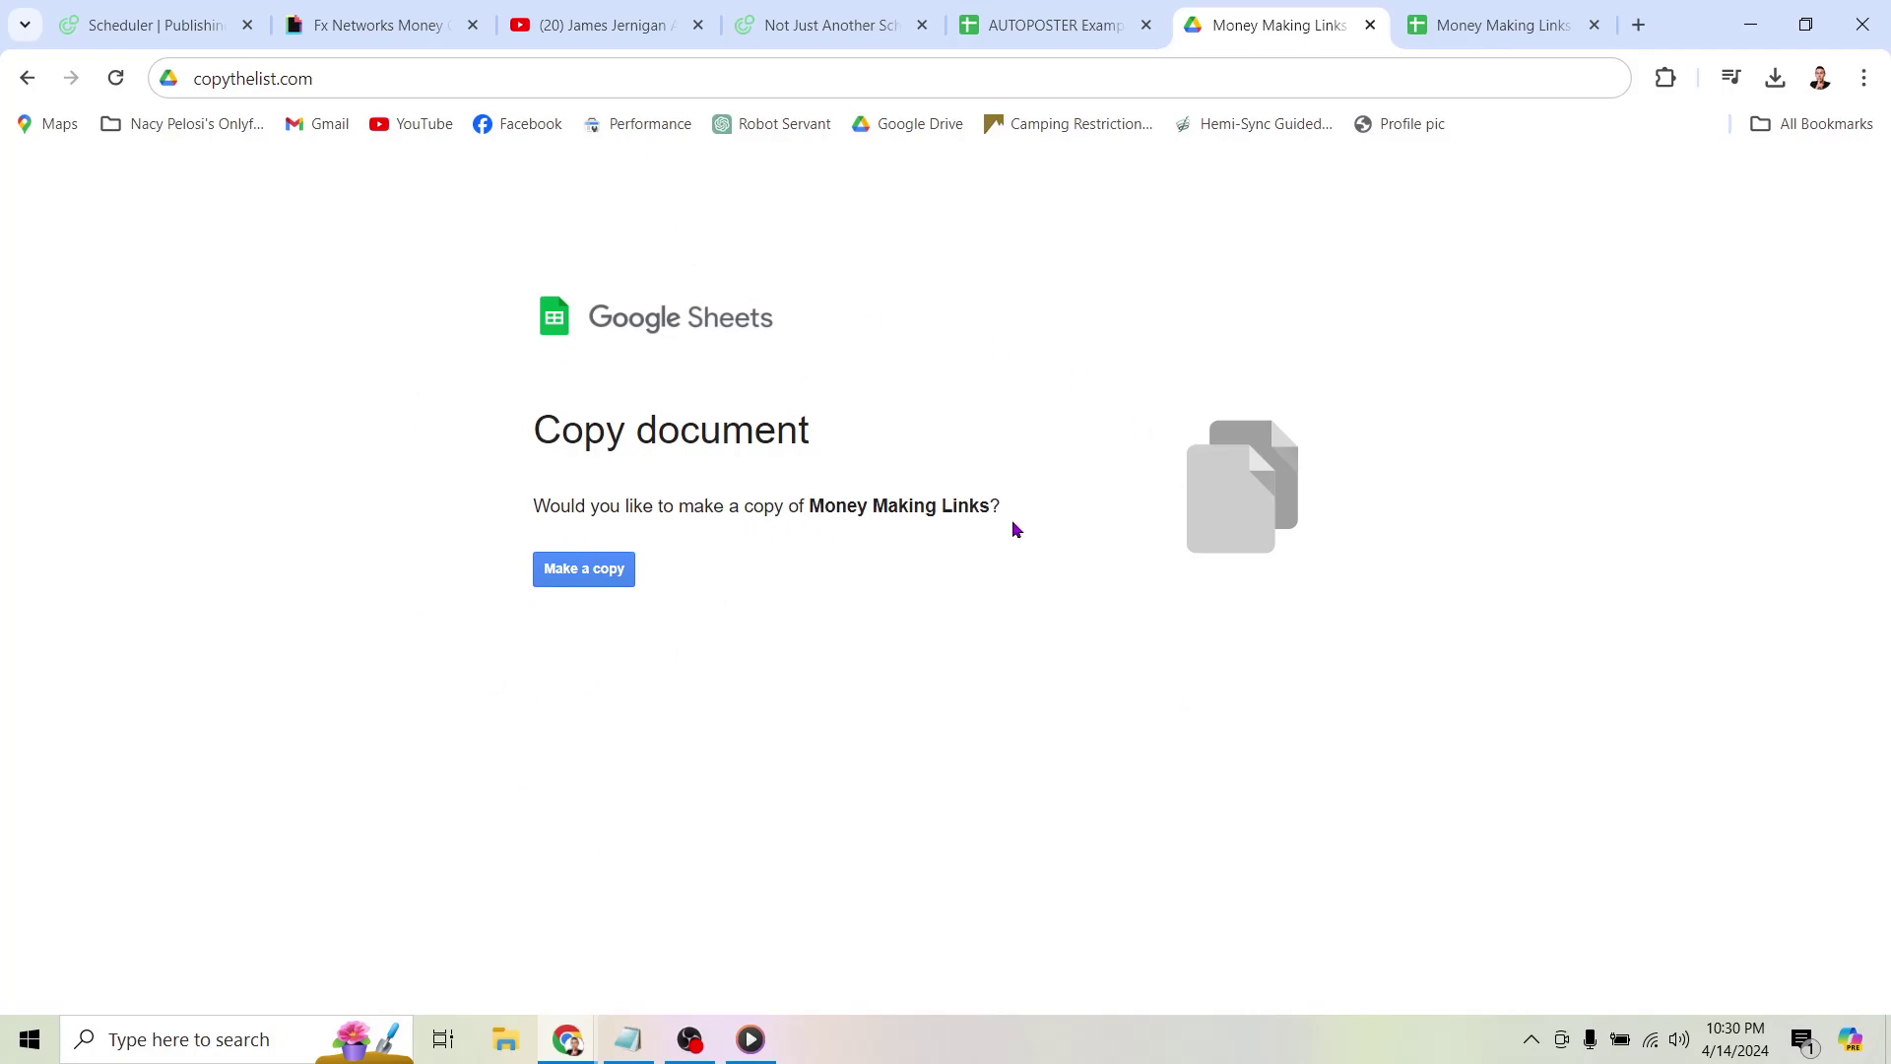
pyautogui.click(1501, 25)
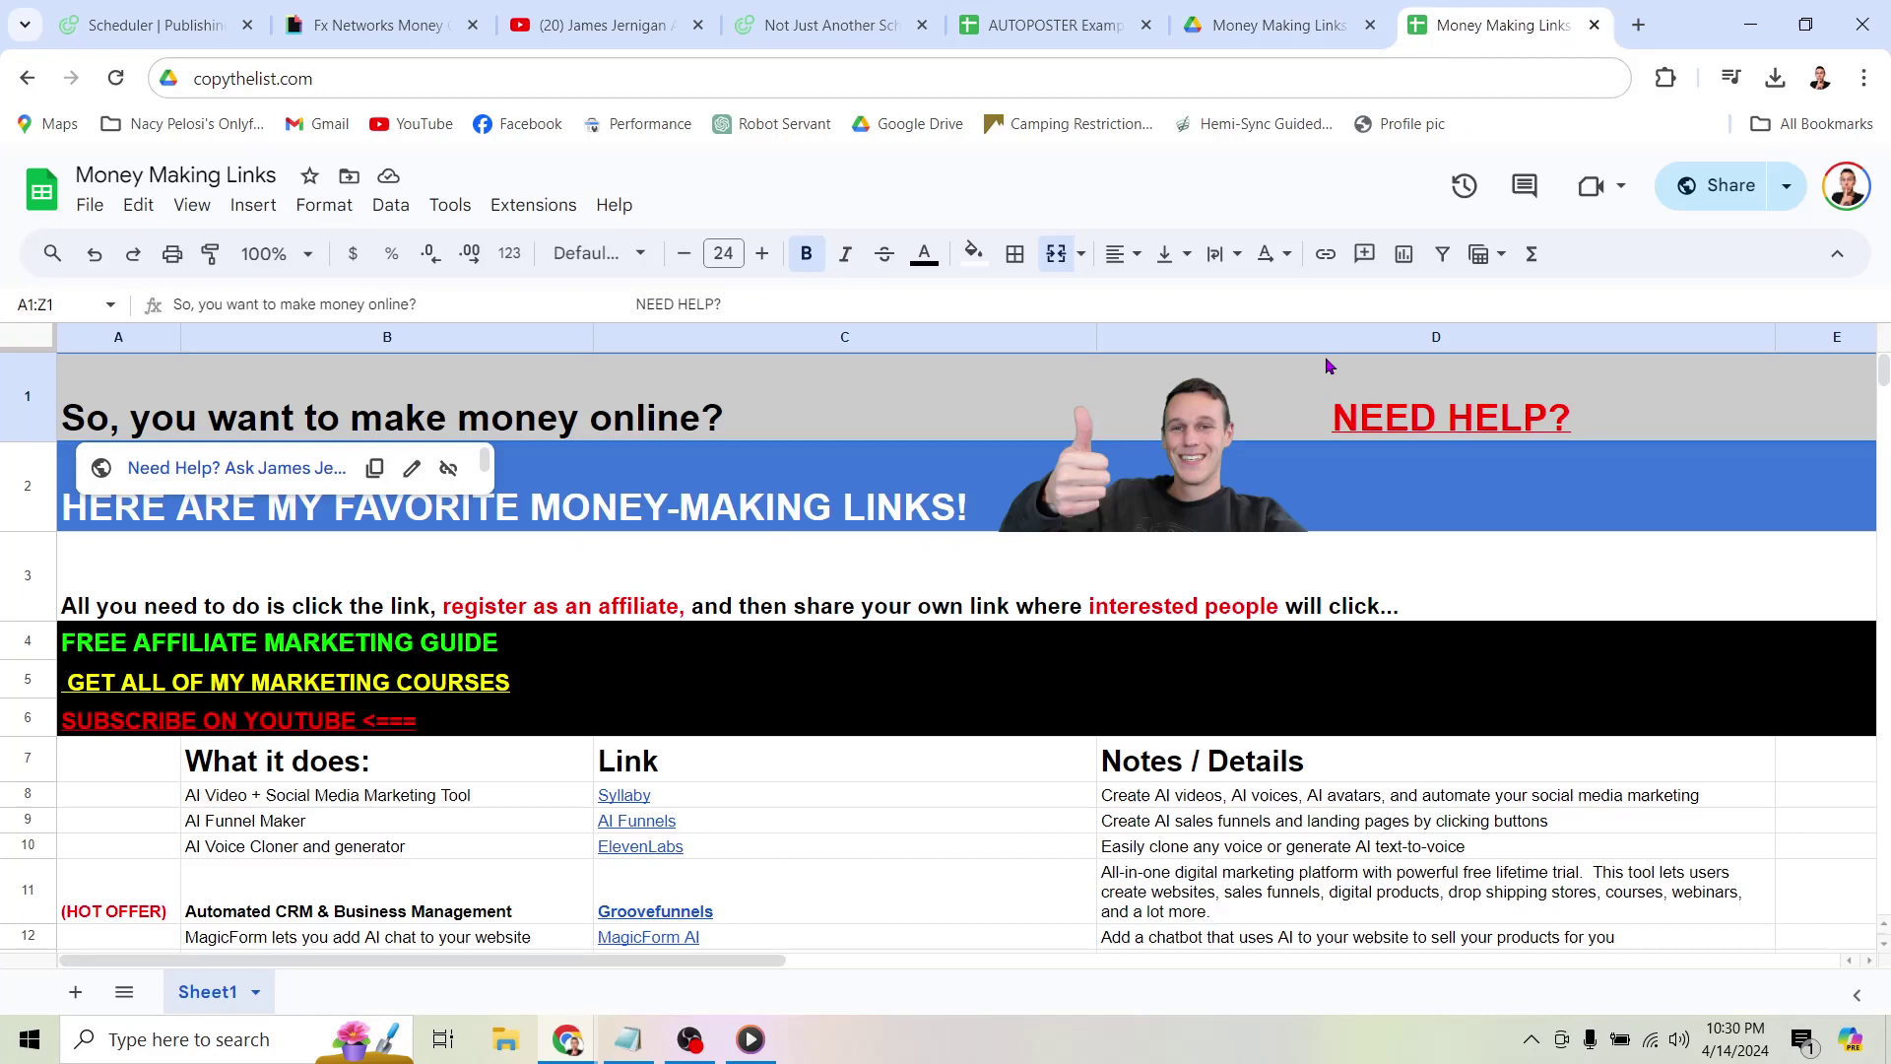
pyautogui.scroll(-1, 1114, 379)
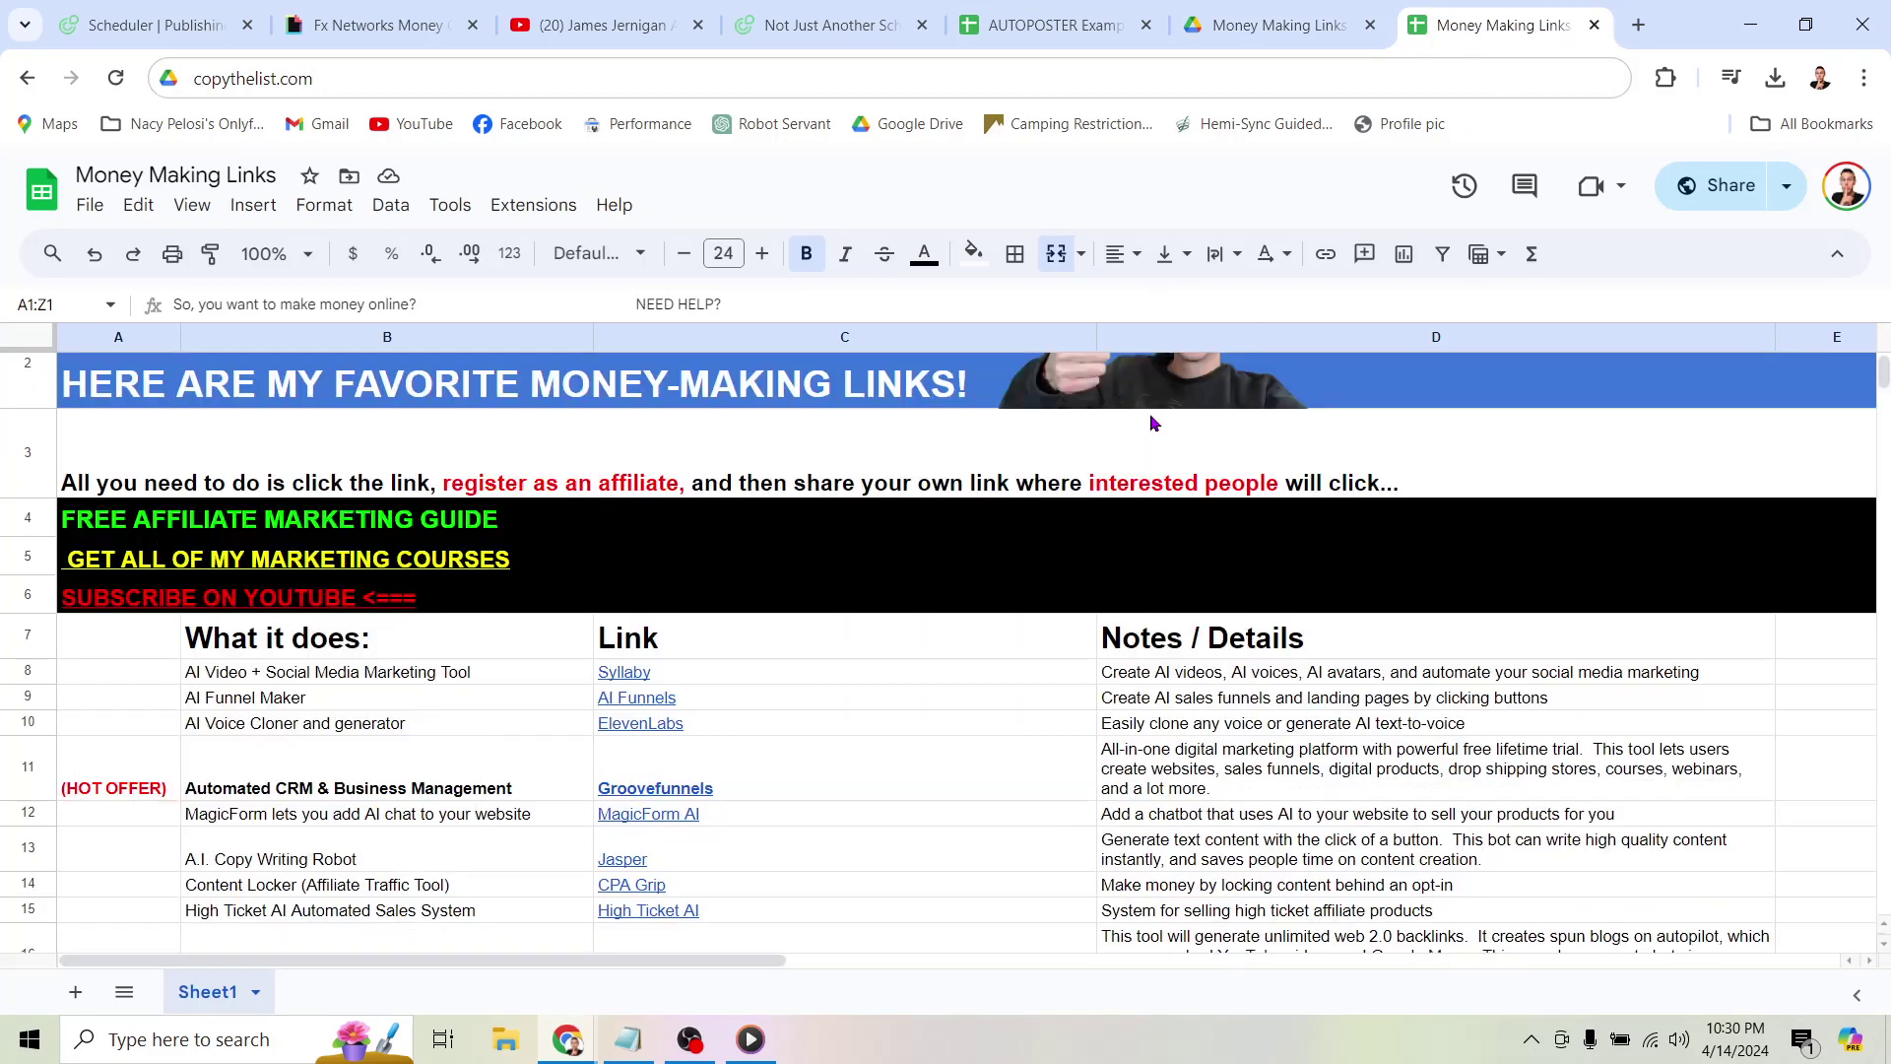
pyautogui.scroll(-3, 1154, 424)
pyautogui.scroll(-2, 1154, 424)
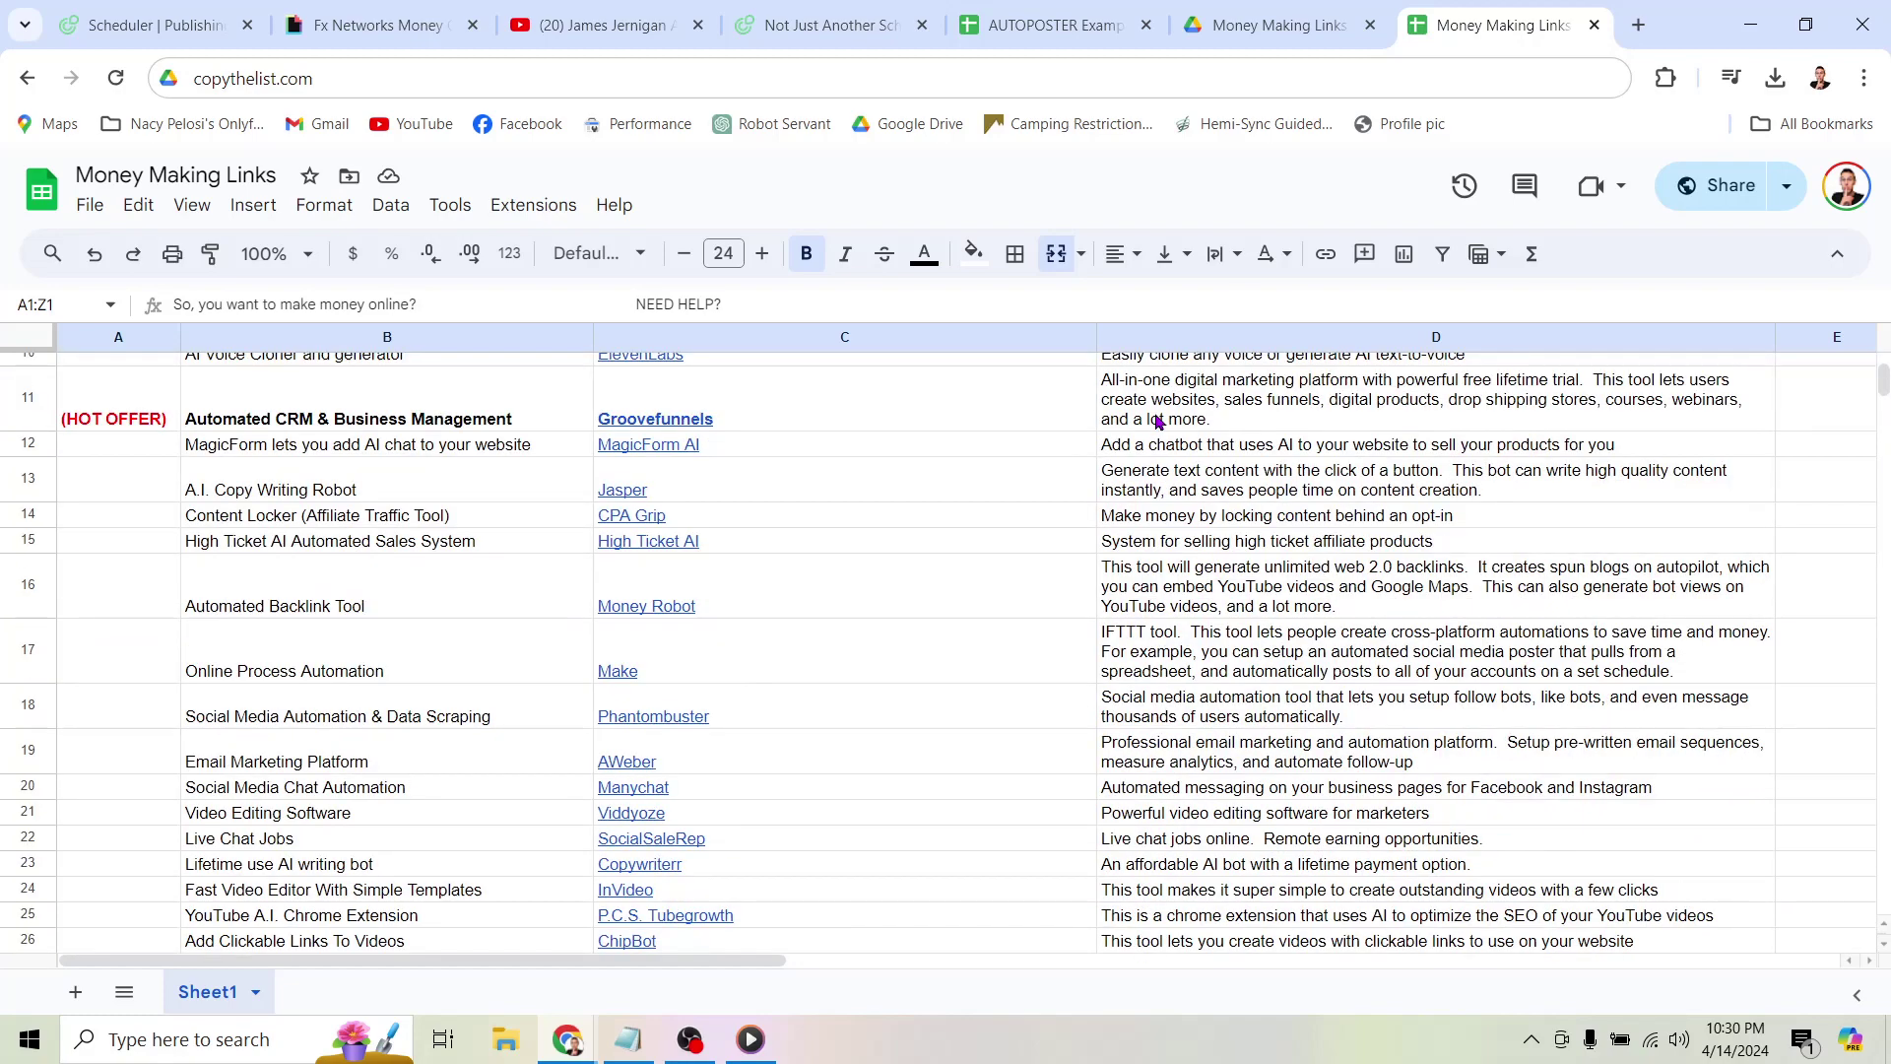
pyautogui.scroll(-2, 1157, 422)
pyautogui.scroll(-1, 1157, 420)
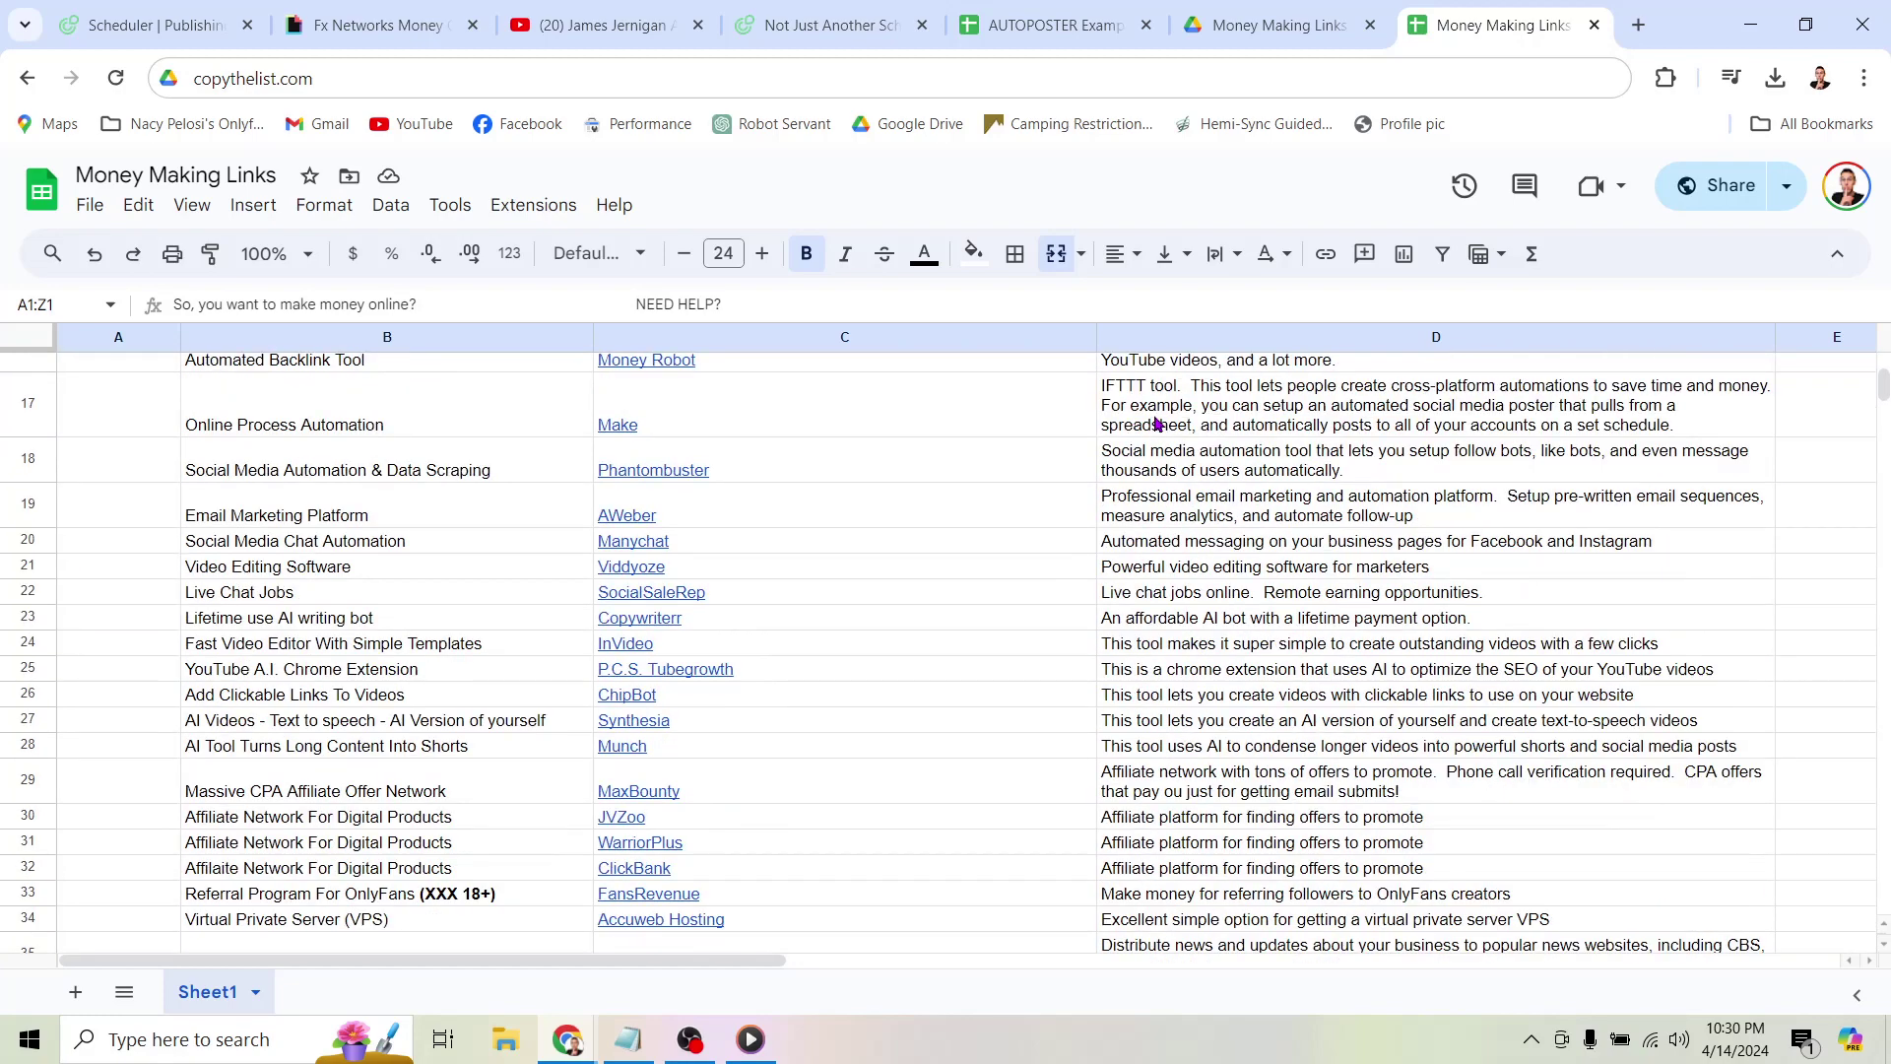
pyautogui.scroll(-1, 1157, 420)
pyautogui.scroll(-2, 1156, 425)
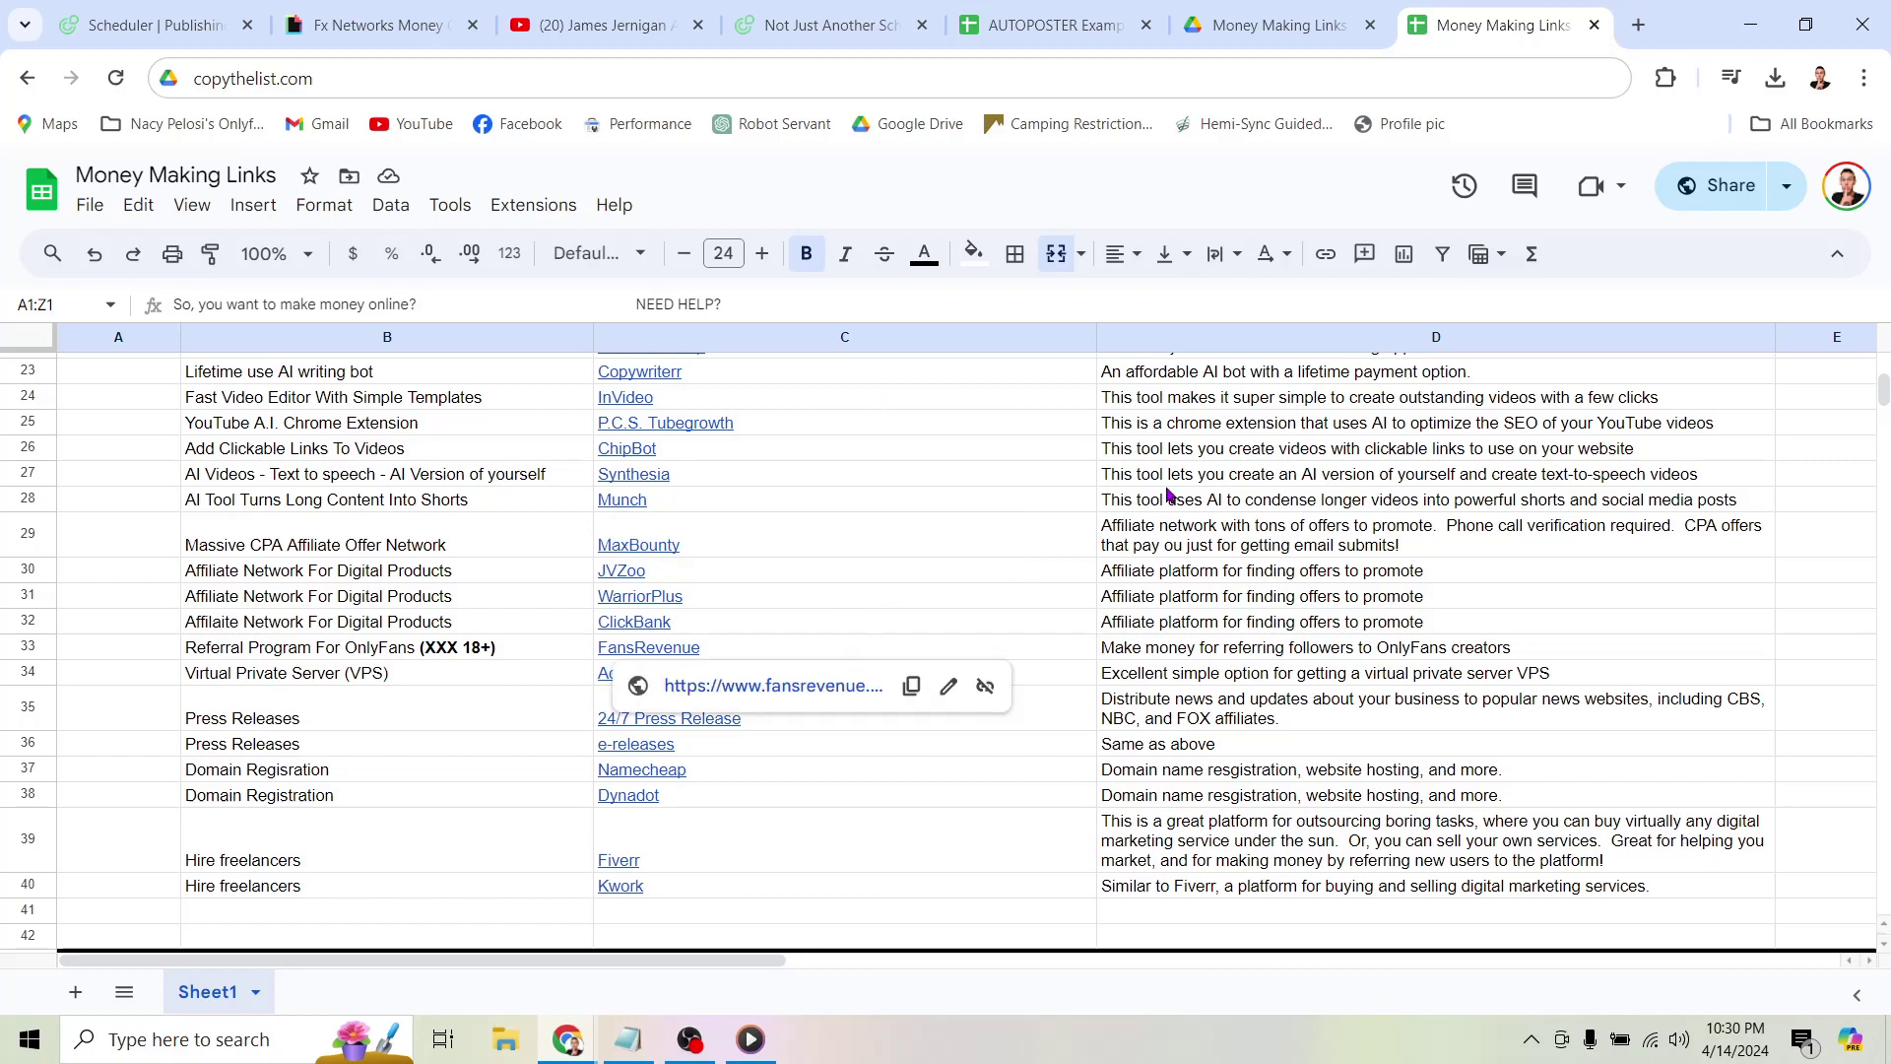
pyautogui.scroll(3, 1170, 497)
pyautogui.scroll(3, 1097, 577)
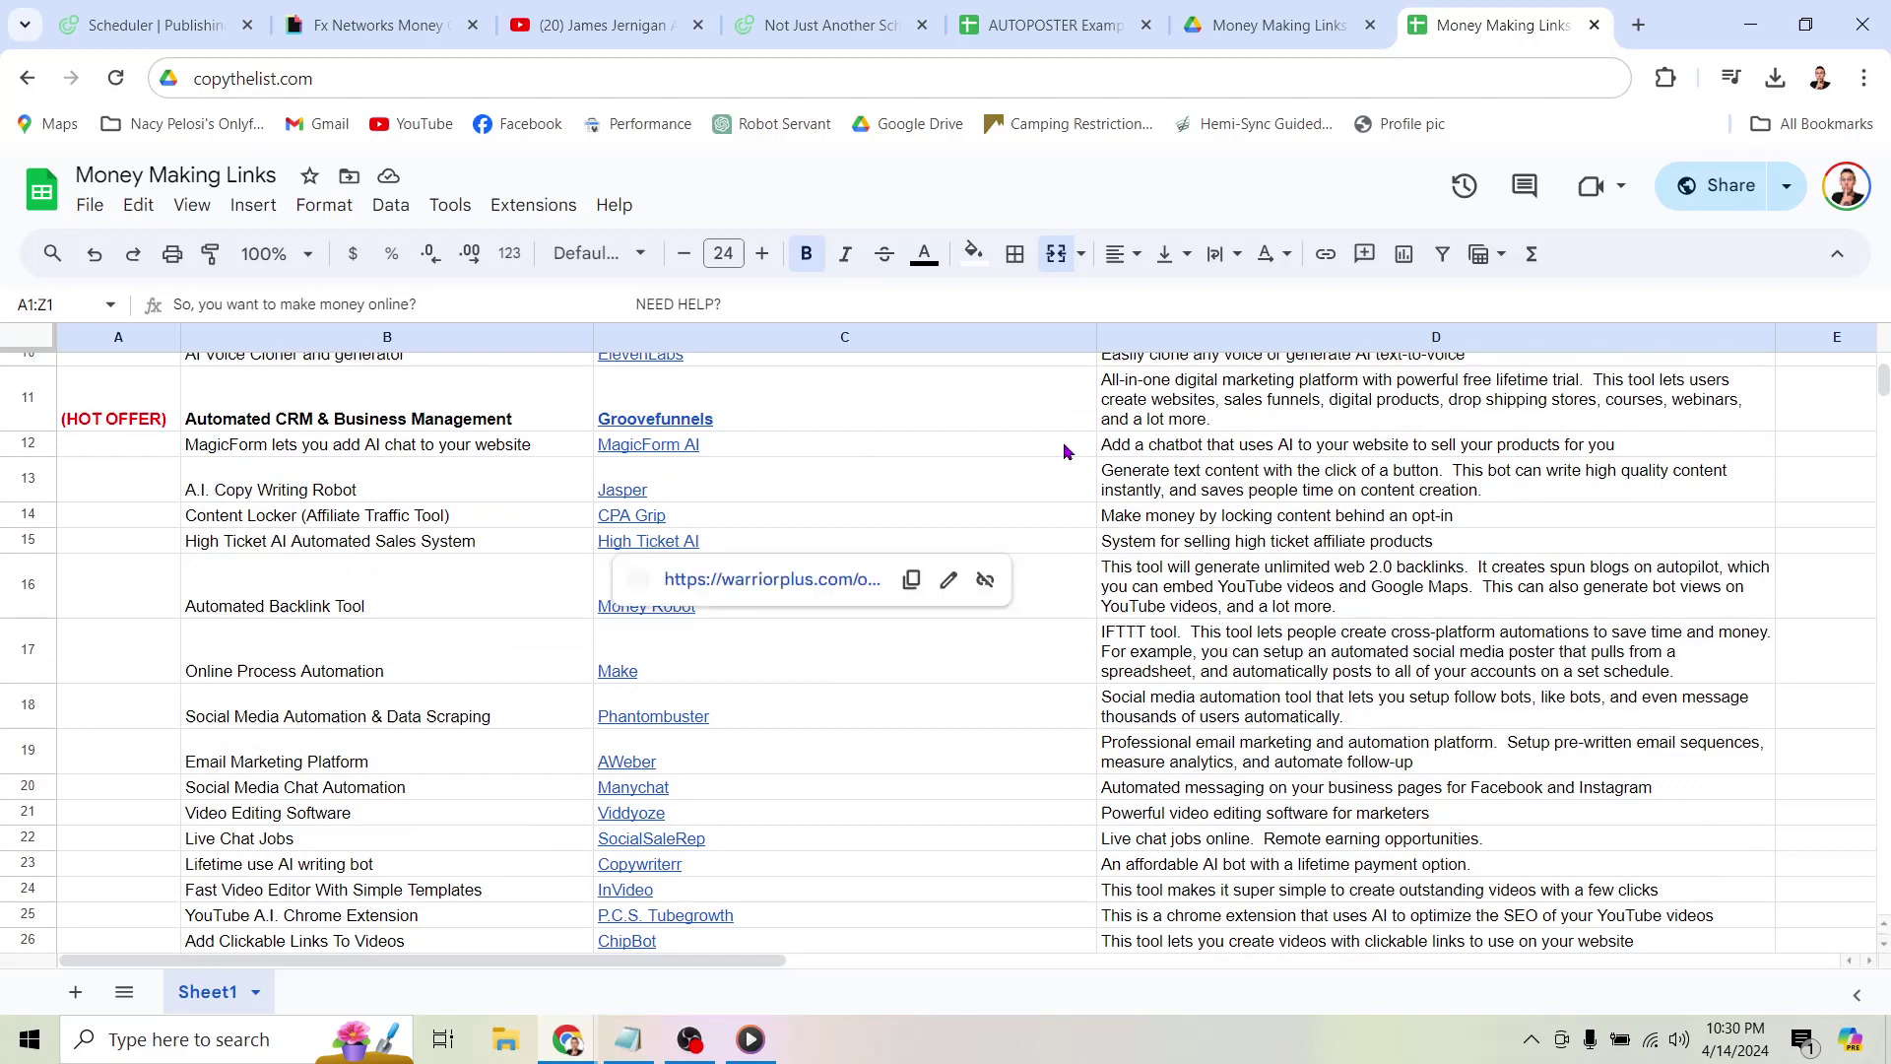
pyautogui.moveTo(631, 517)
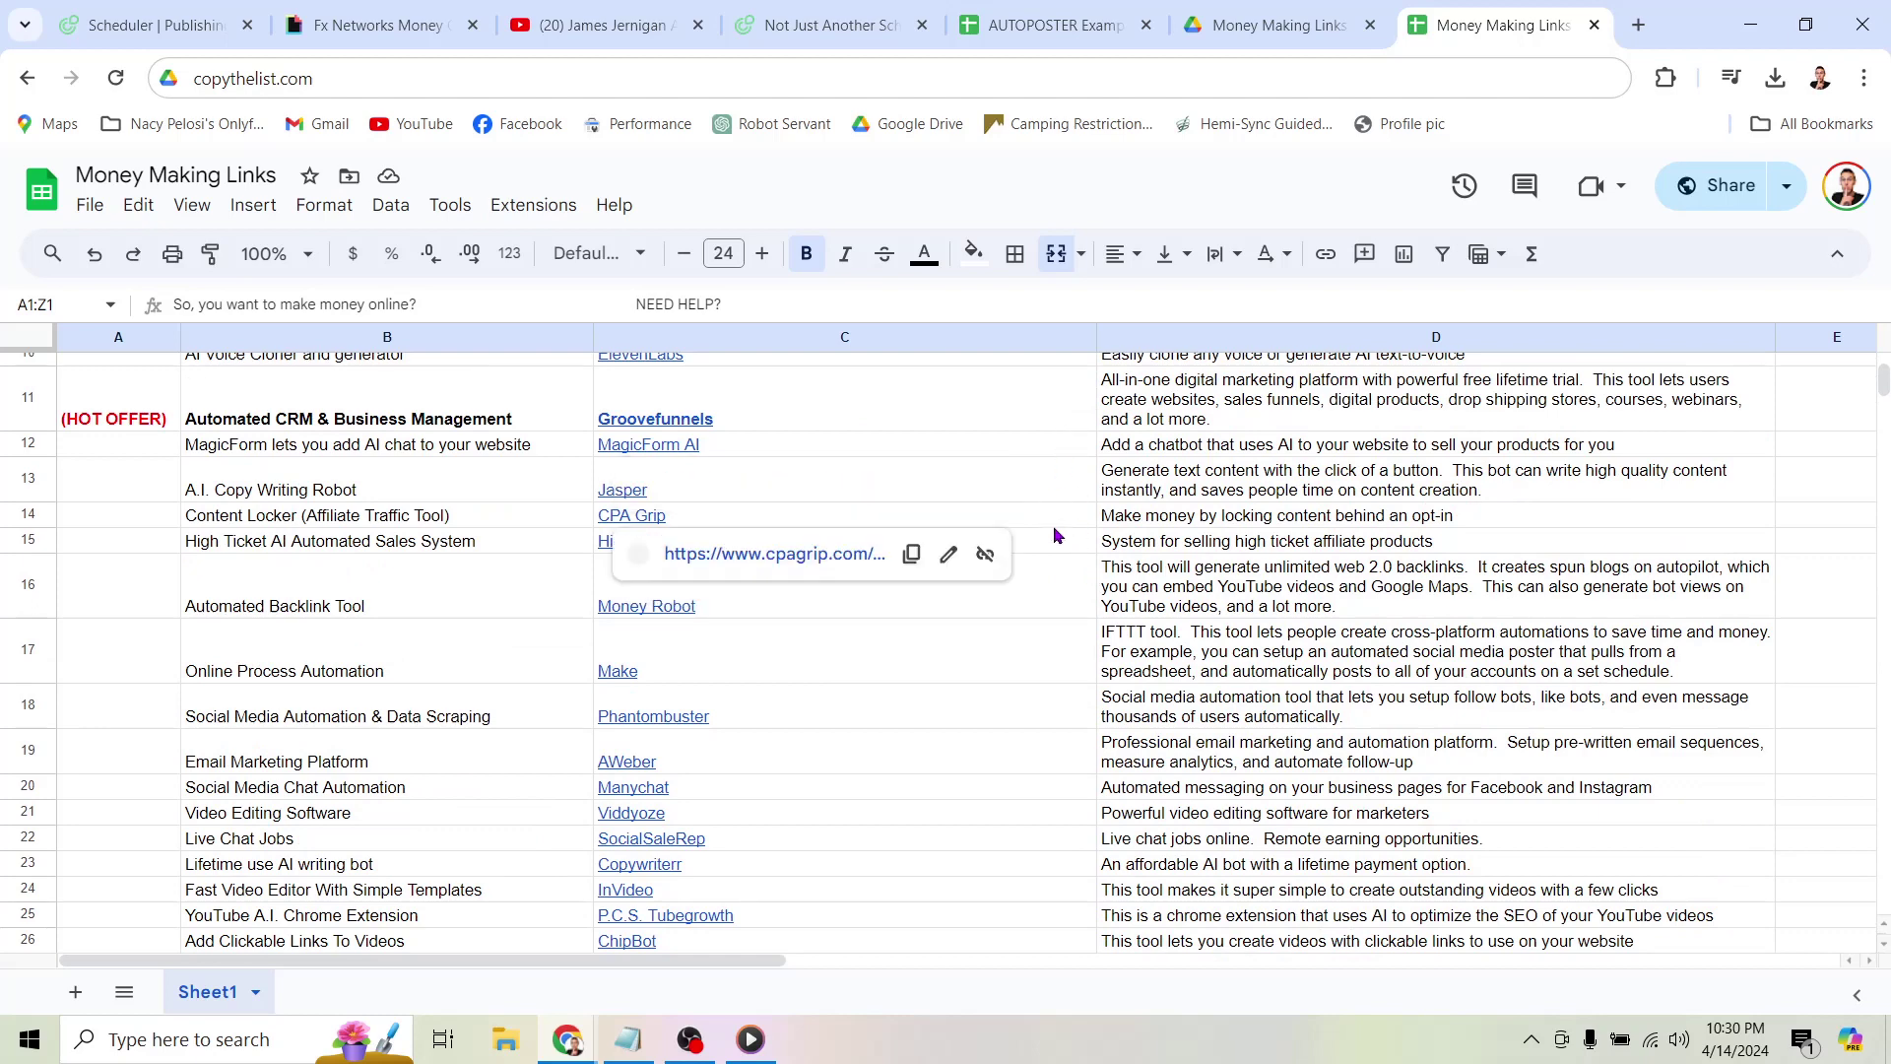
pyautogui.scroll(3, 1051, 524)
pyautogui.click(1276, 26)
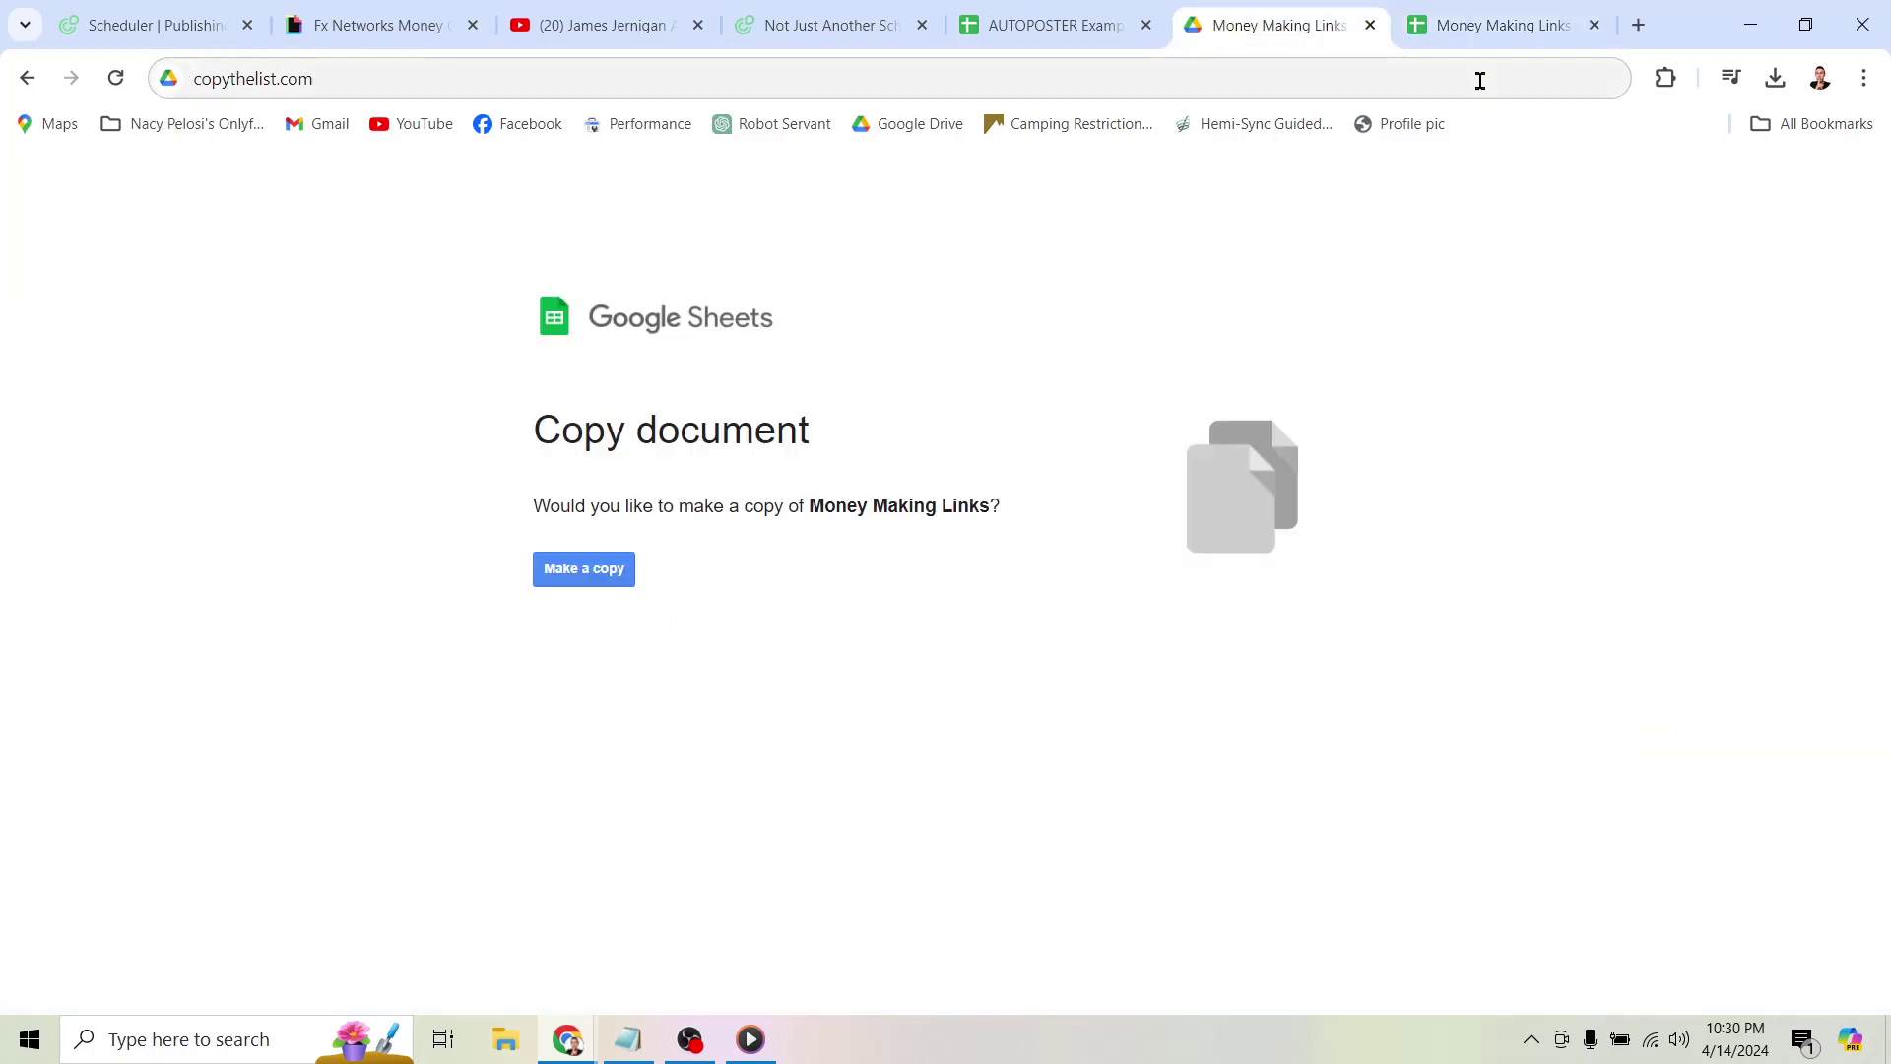
pyautogui.click(1493, 26)
pyautogui.scroll(-3, 816, 486)
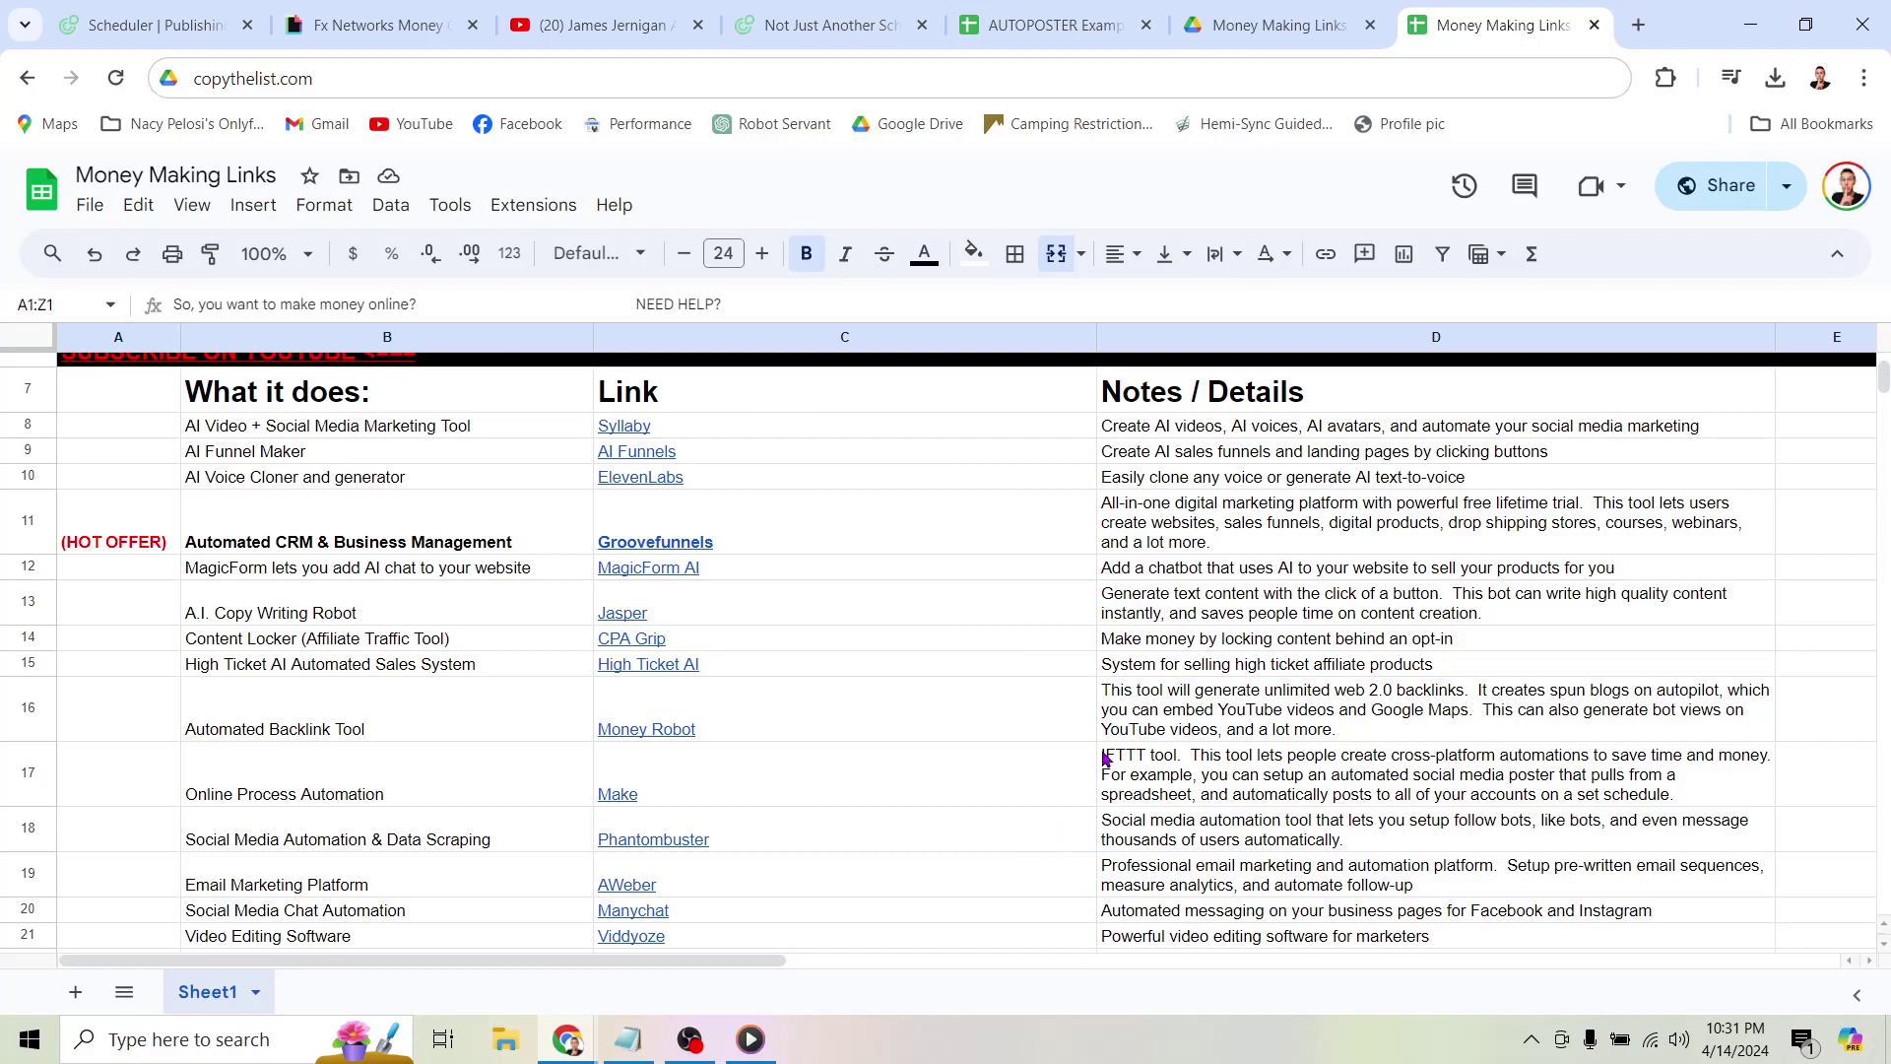
# In Notepad, highlight the 'COMPLETELY AUTOMATE Video Marketing' title, COPYTHELIST.COM and 'video automation guide'.
pyautogui.click(628, 1038)
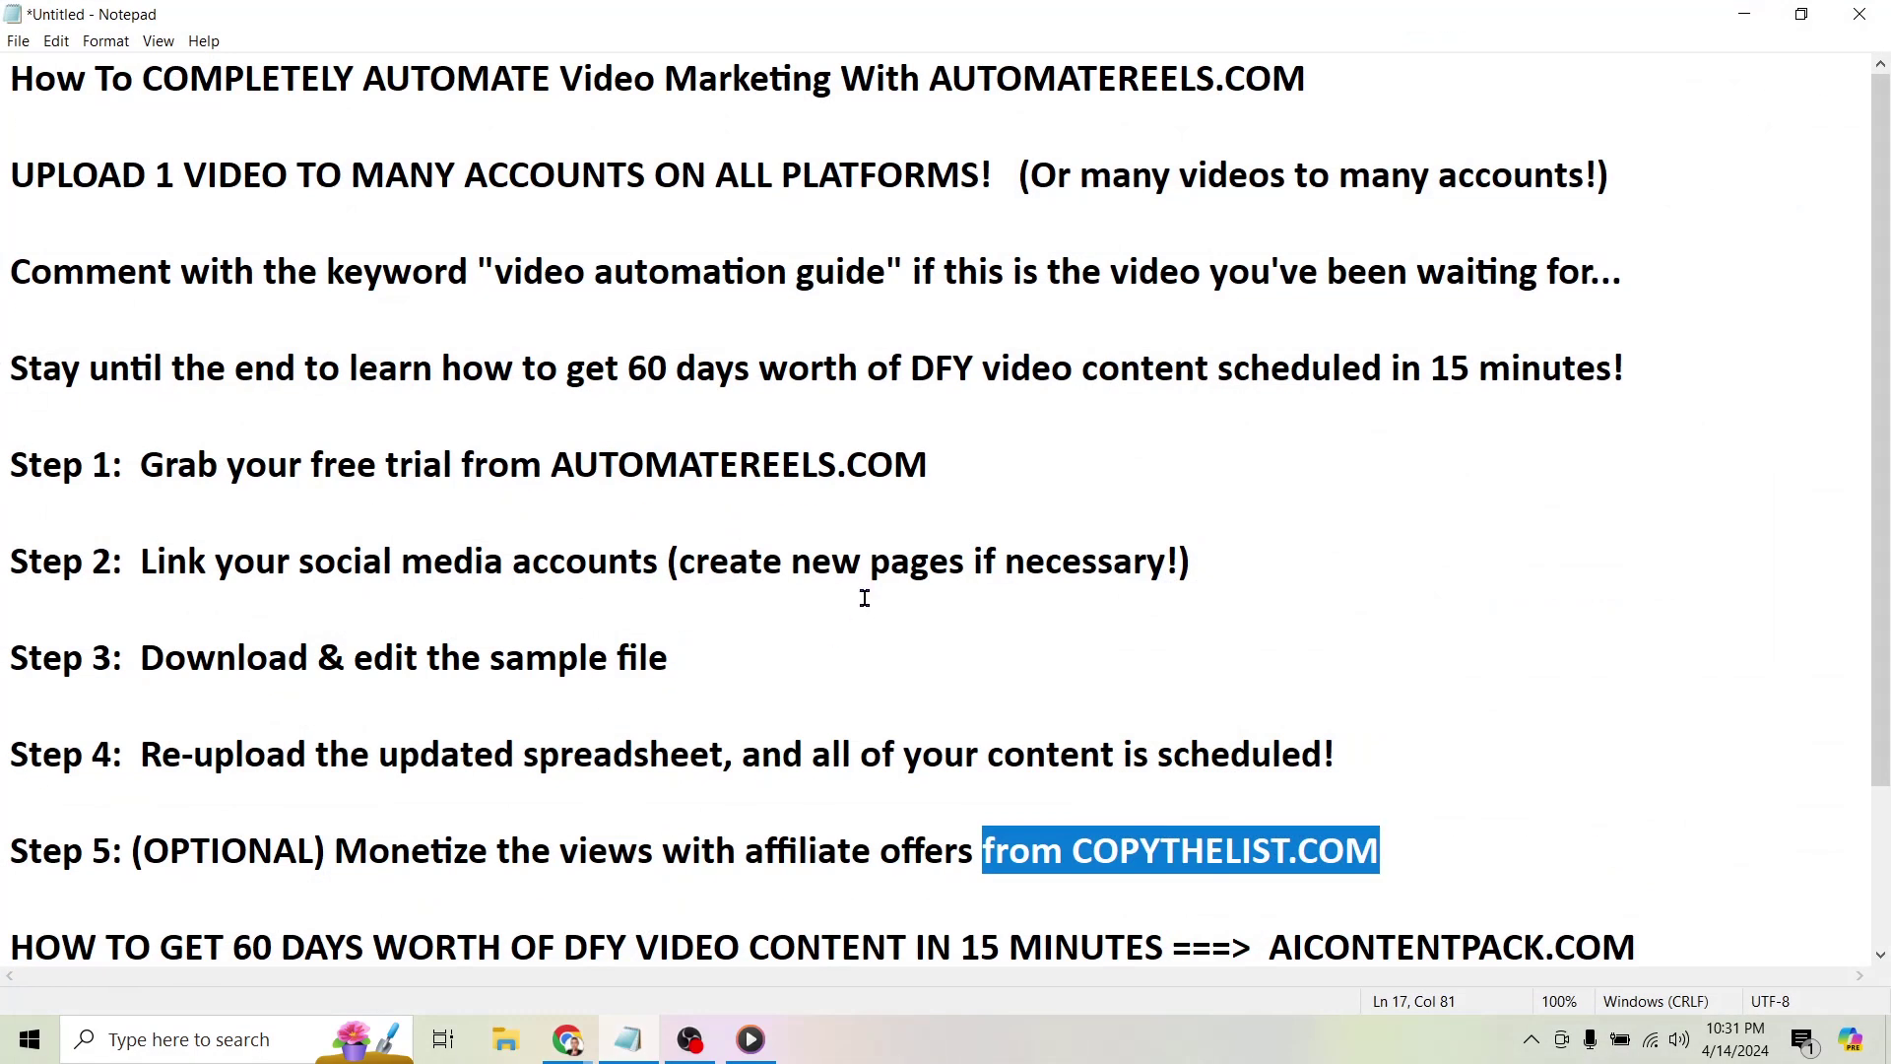
pyautogui.click(864, 598)
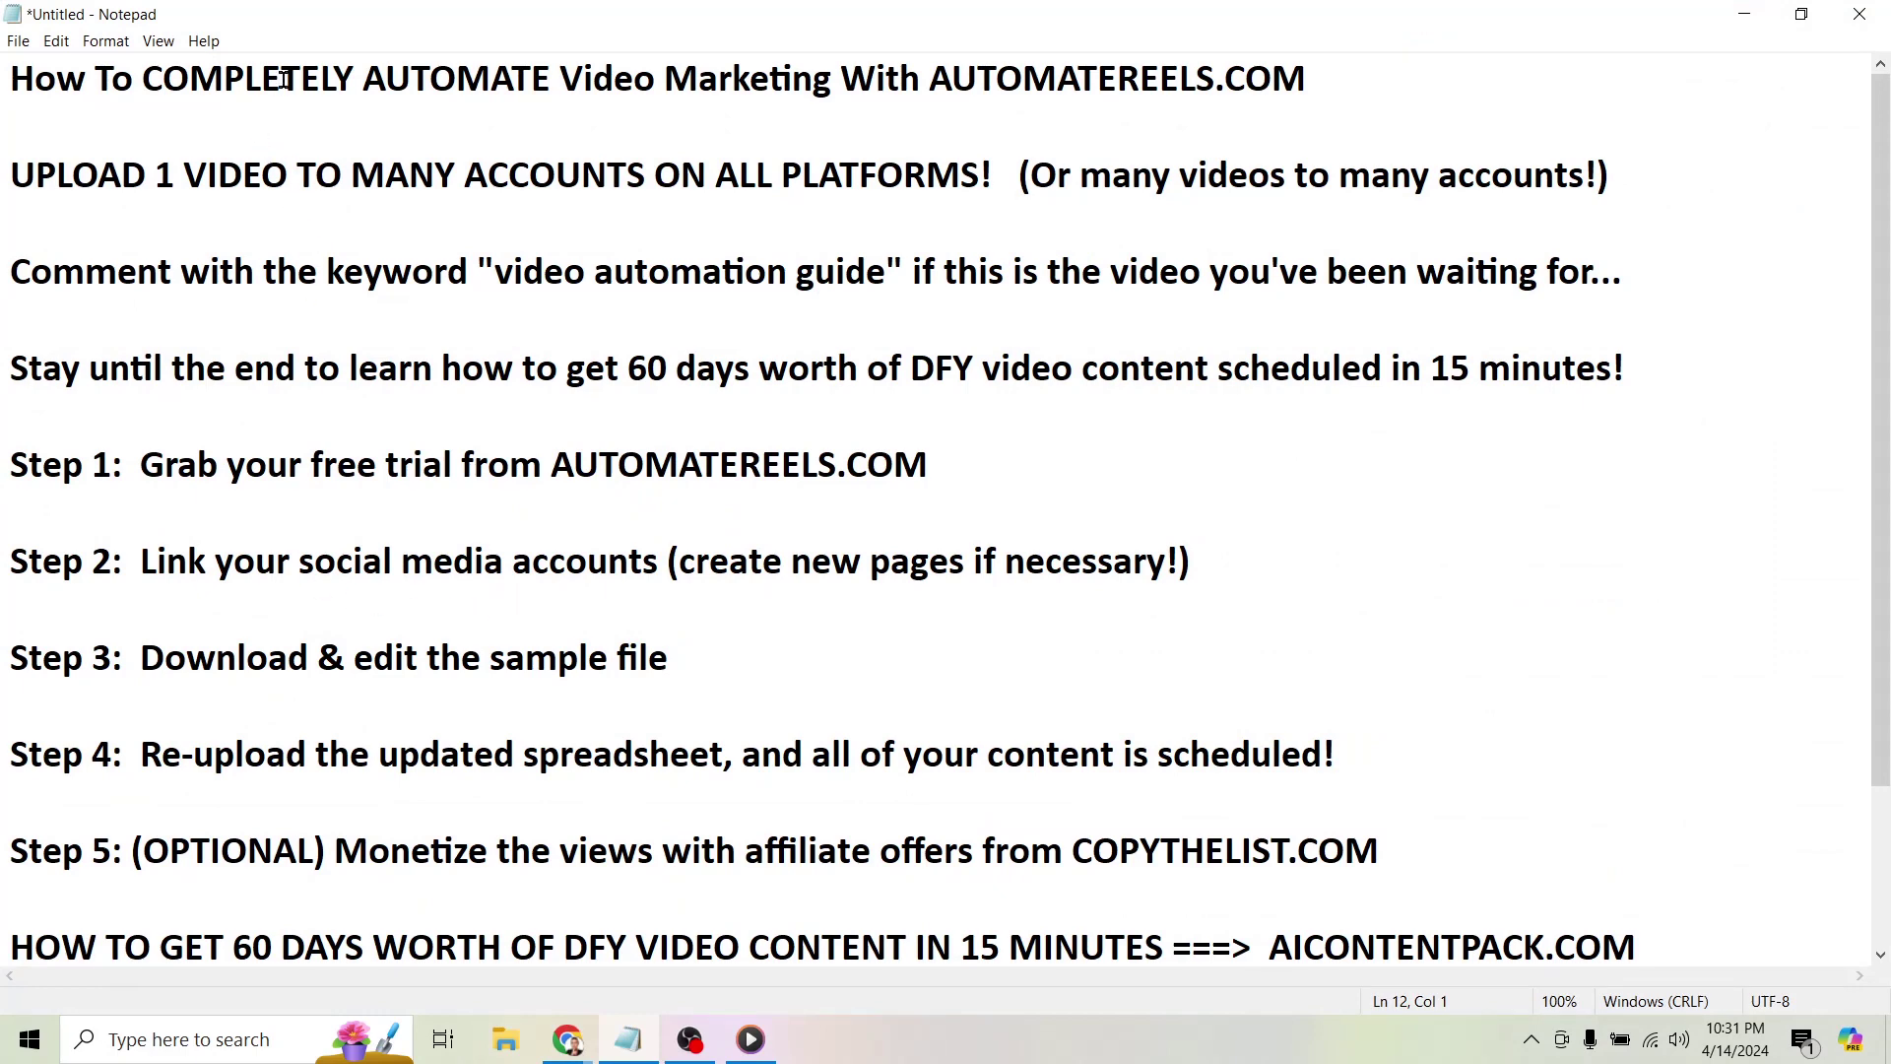
pyautogui.moveTo(143, 79); pyautogui.dragTo(836, 79)
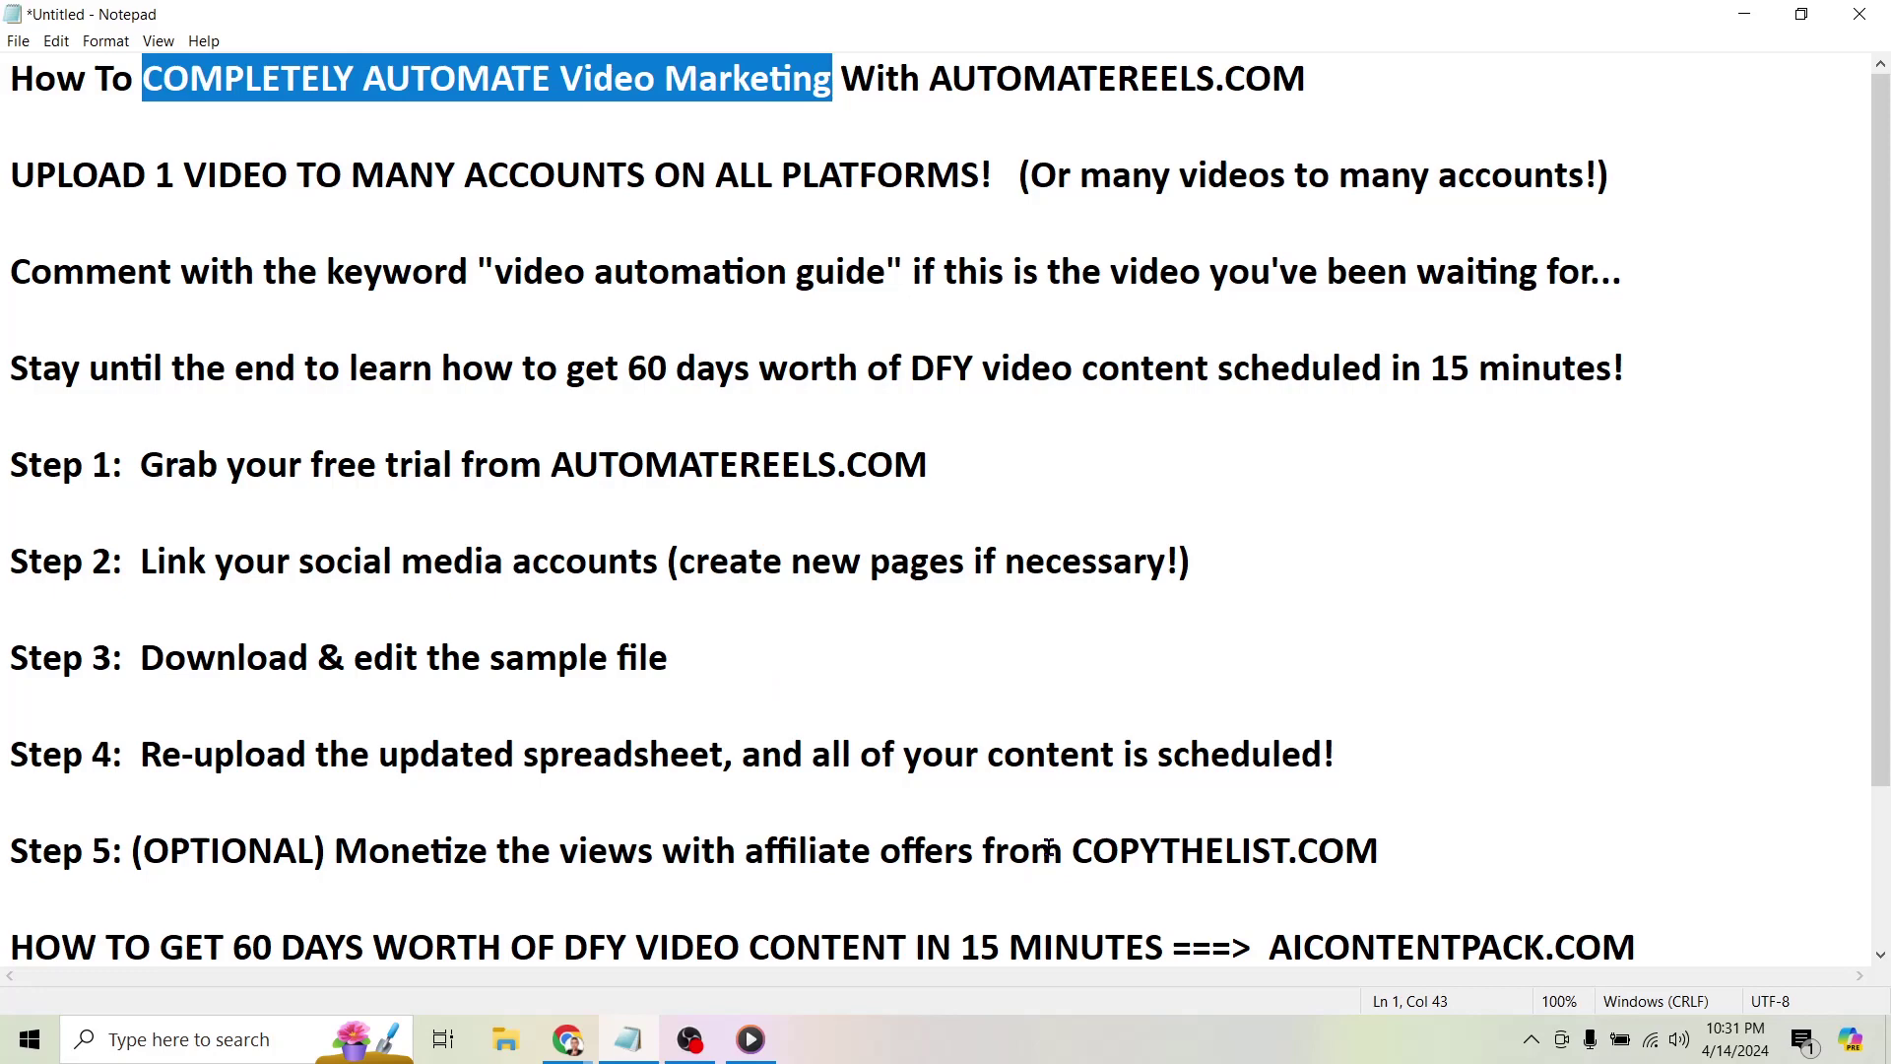
pyautogui.moveTo(1072, 849); pyautogui.dragTo(1382, 849)
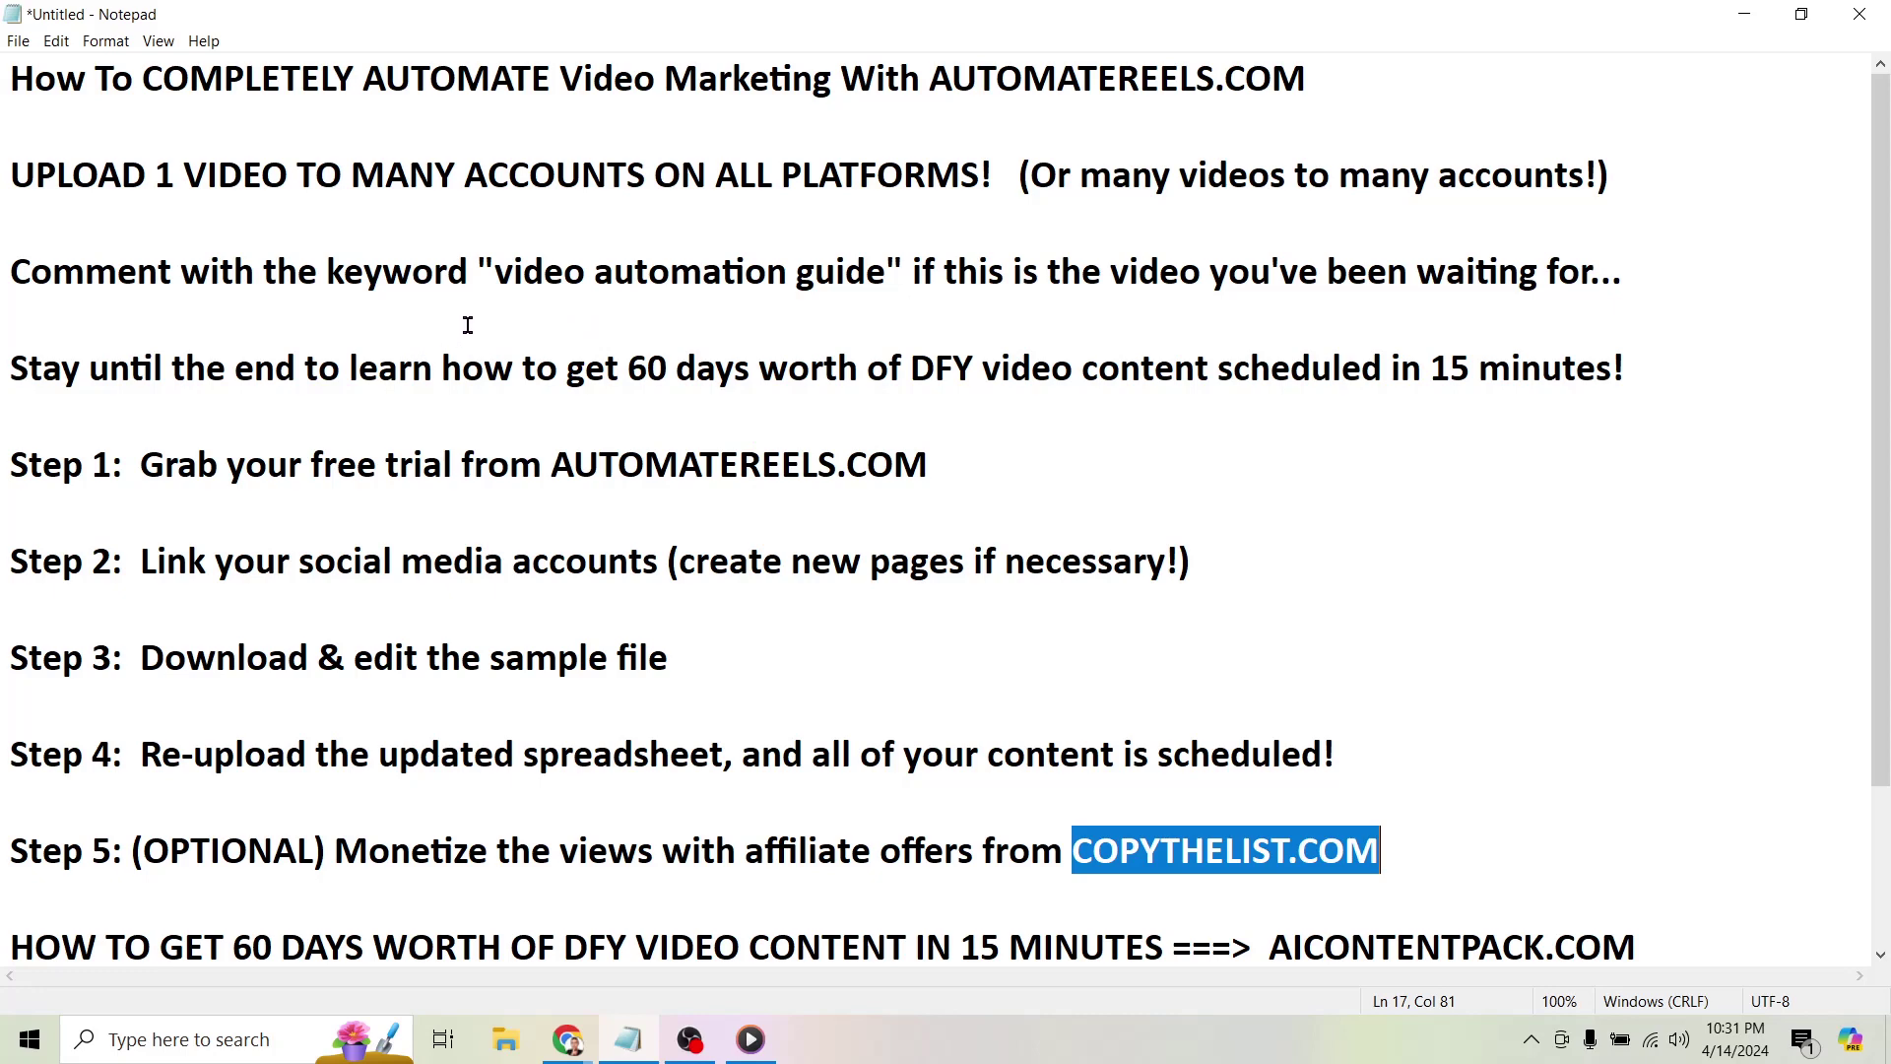
pyautogui.moveTo(495, 271); pyautogui.dragTo(886, 271)
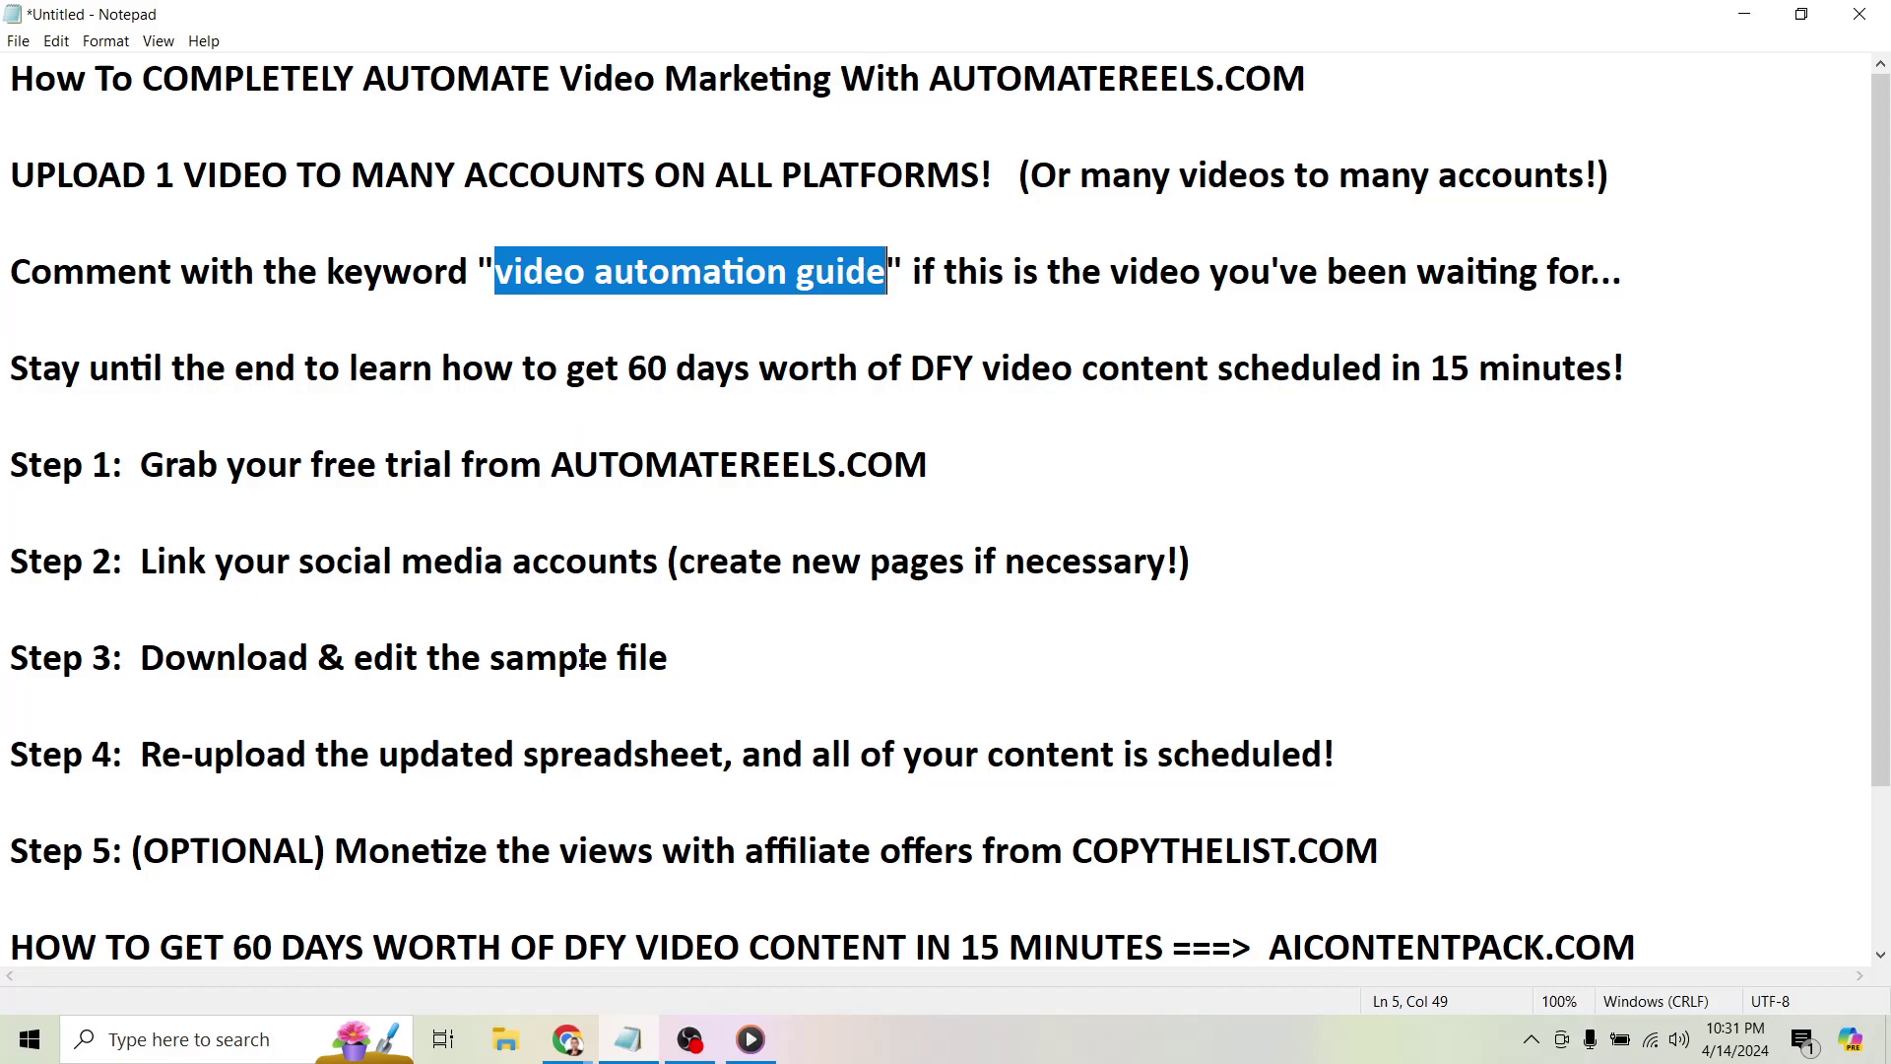
pyautogui.scroll(-2, 7, 947)
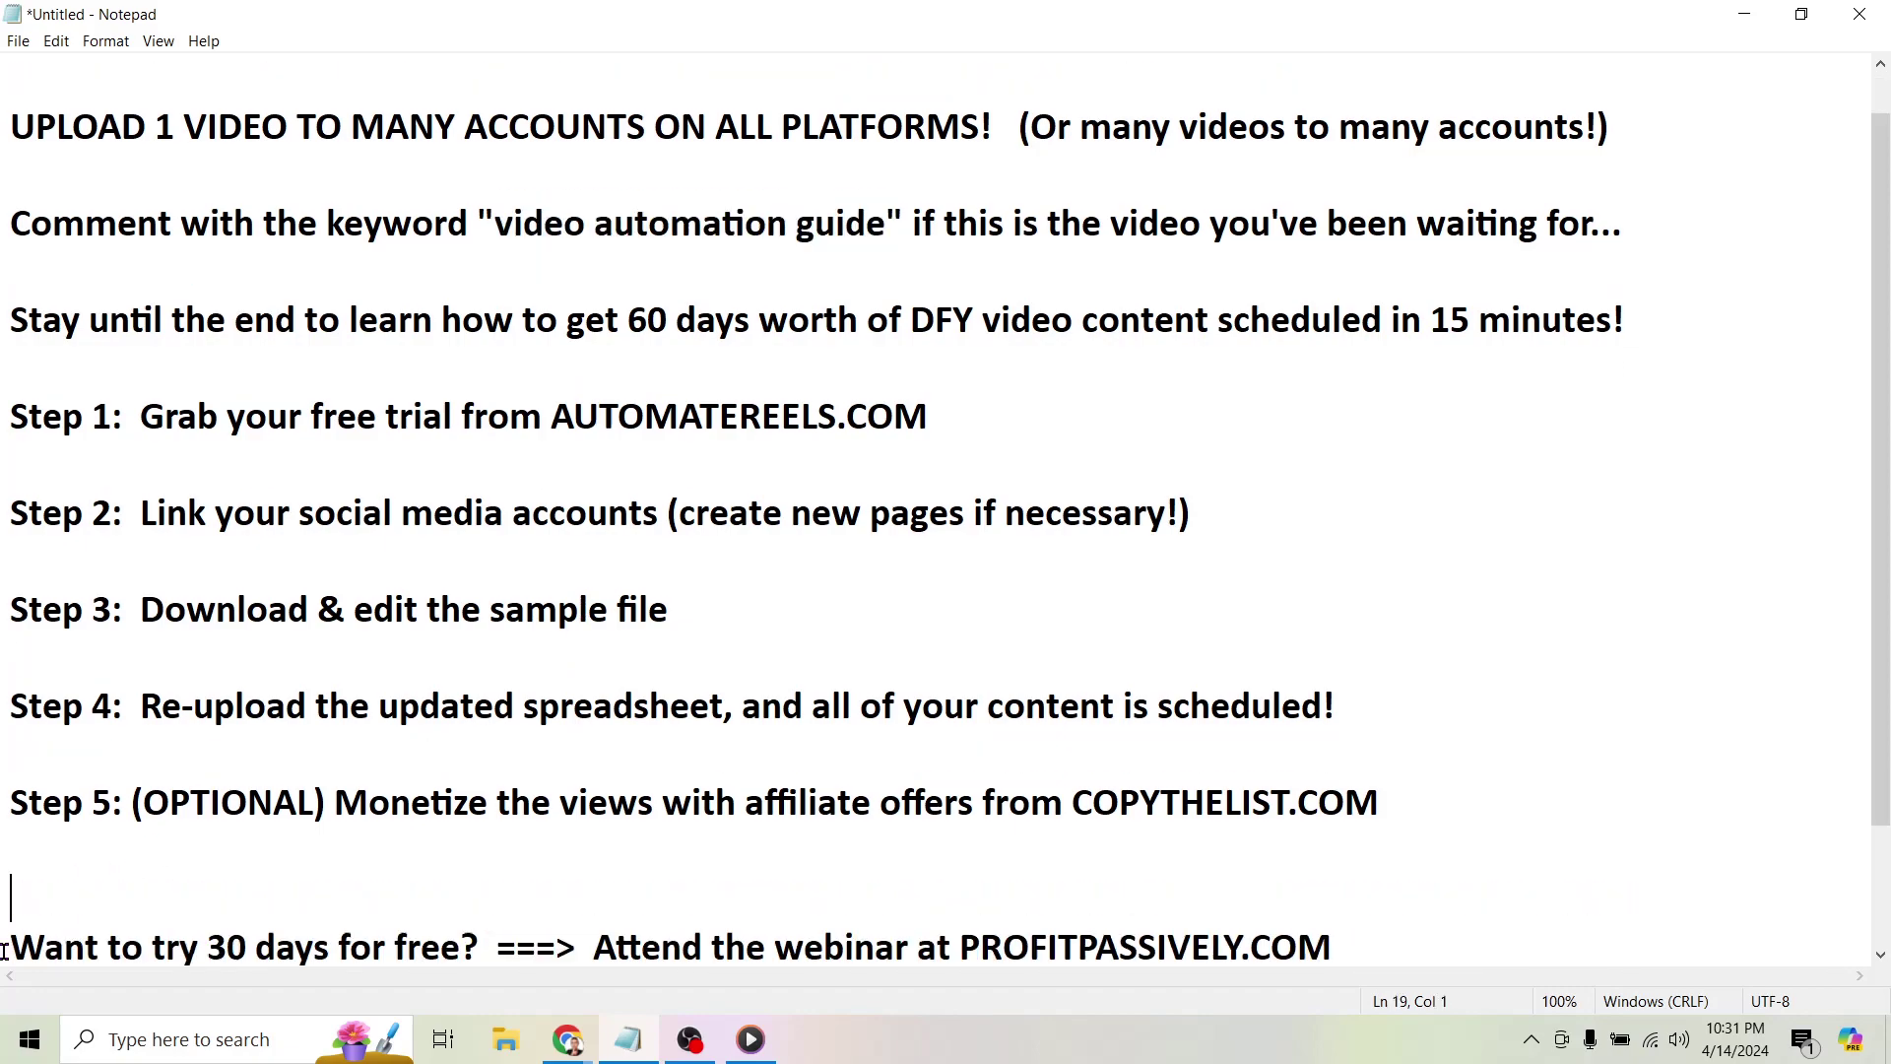
# Highlight the closing call-to-action and AICONTENTPACK.COM line, then minimize Notepad.
pyautogui.moveTo(9, 946); pyautogui.dragTo(197, 778)
pyautogui.click(167, 797)
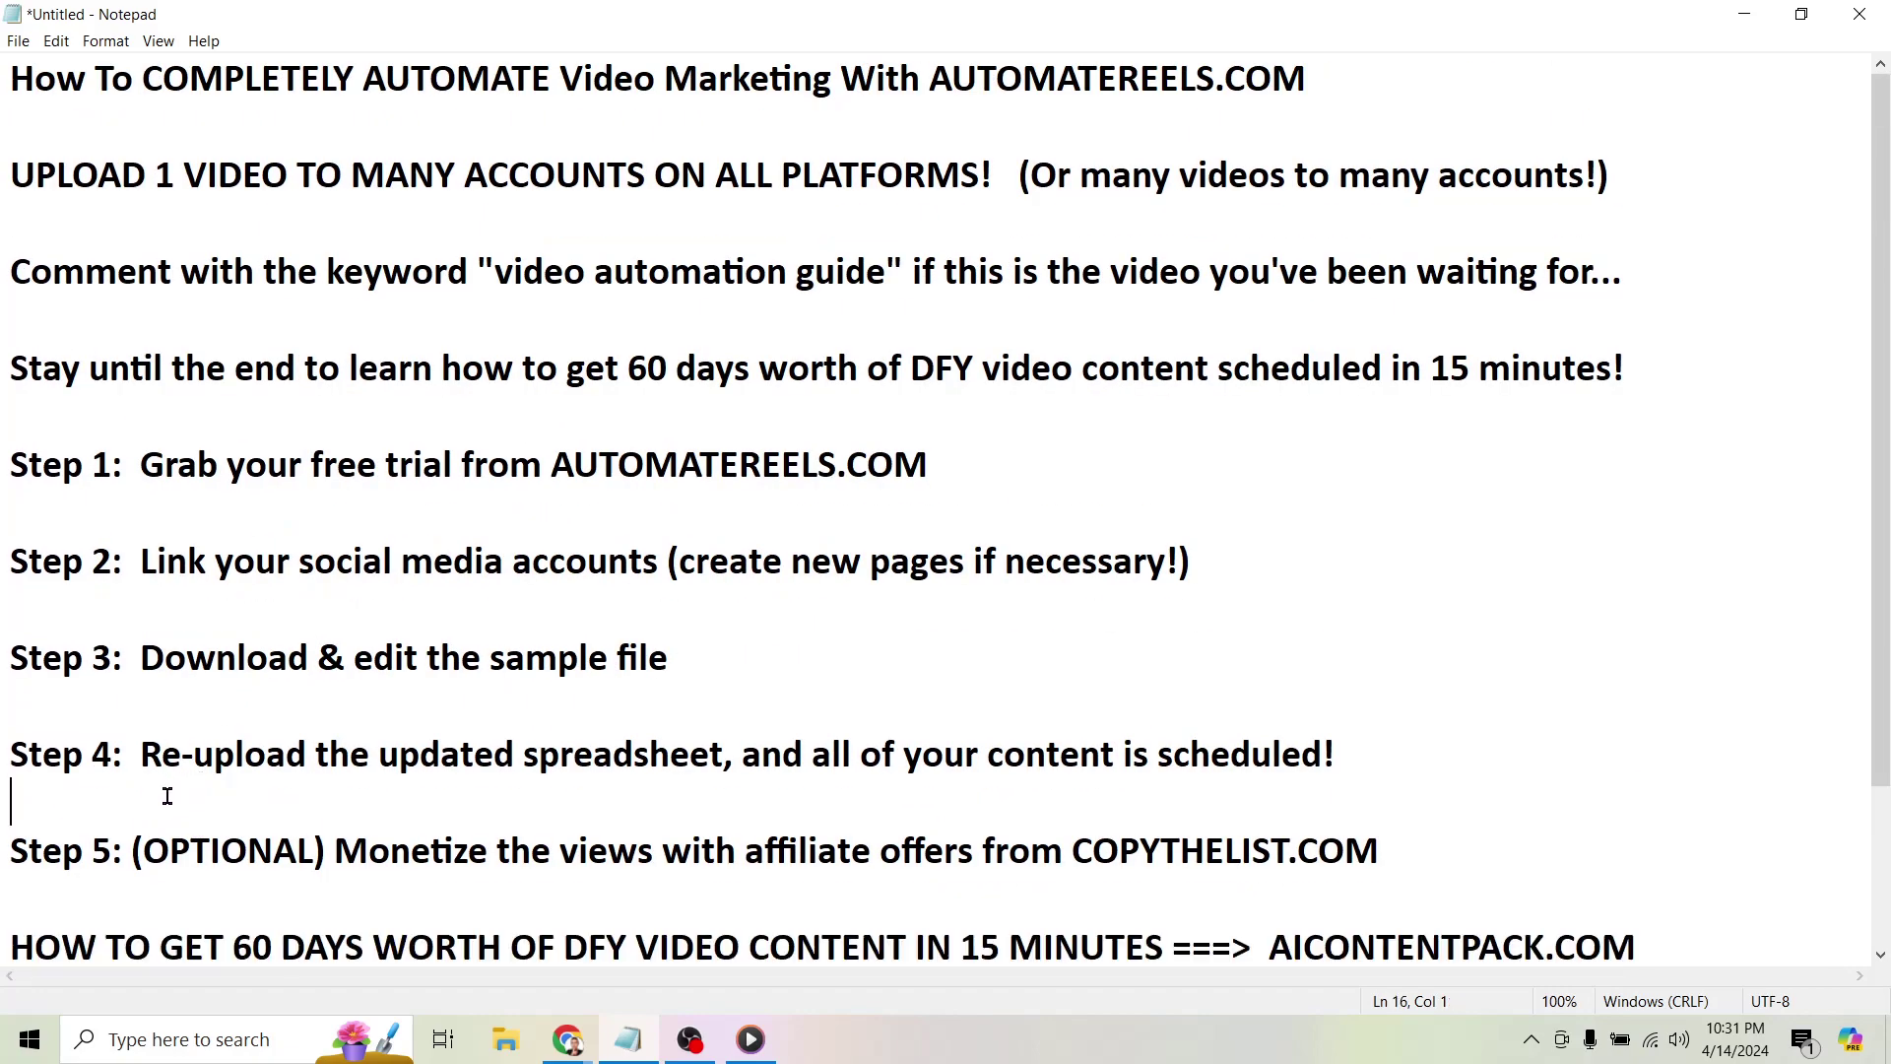
pyautogui.moveTo(12, 945); pyautogui.dragTo(60, 945)
pyautogui.click(12, 706)
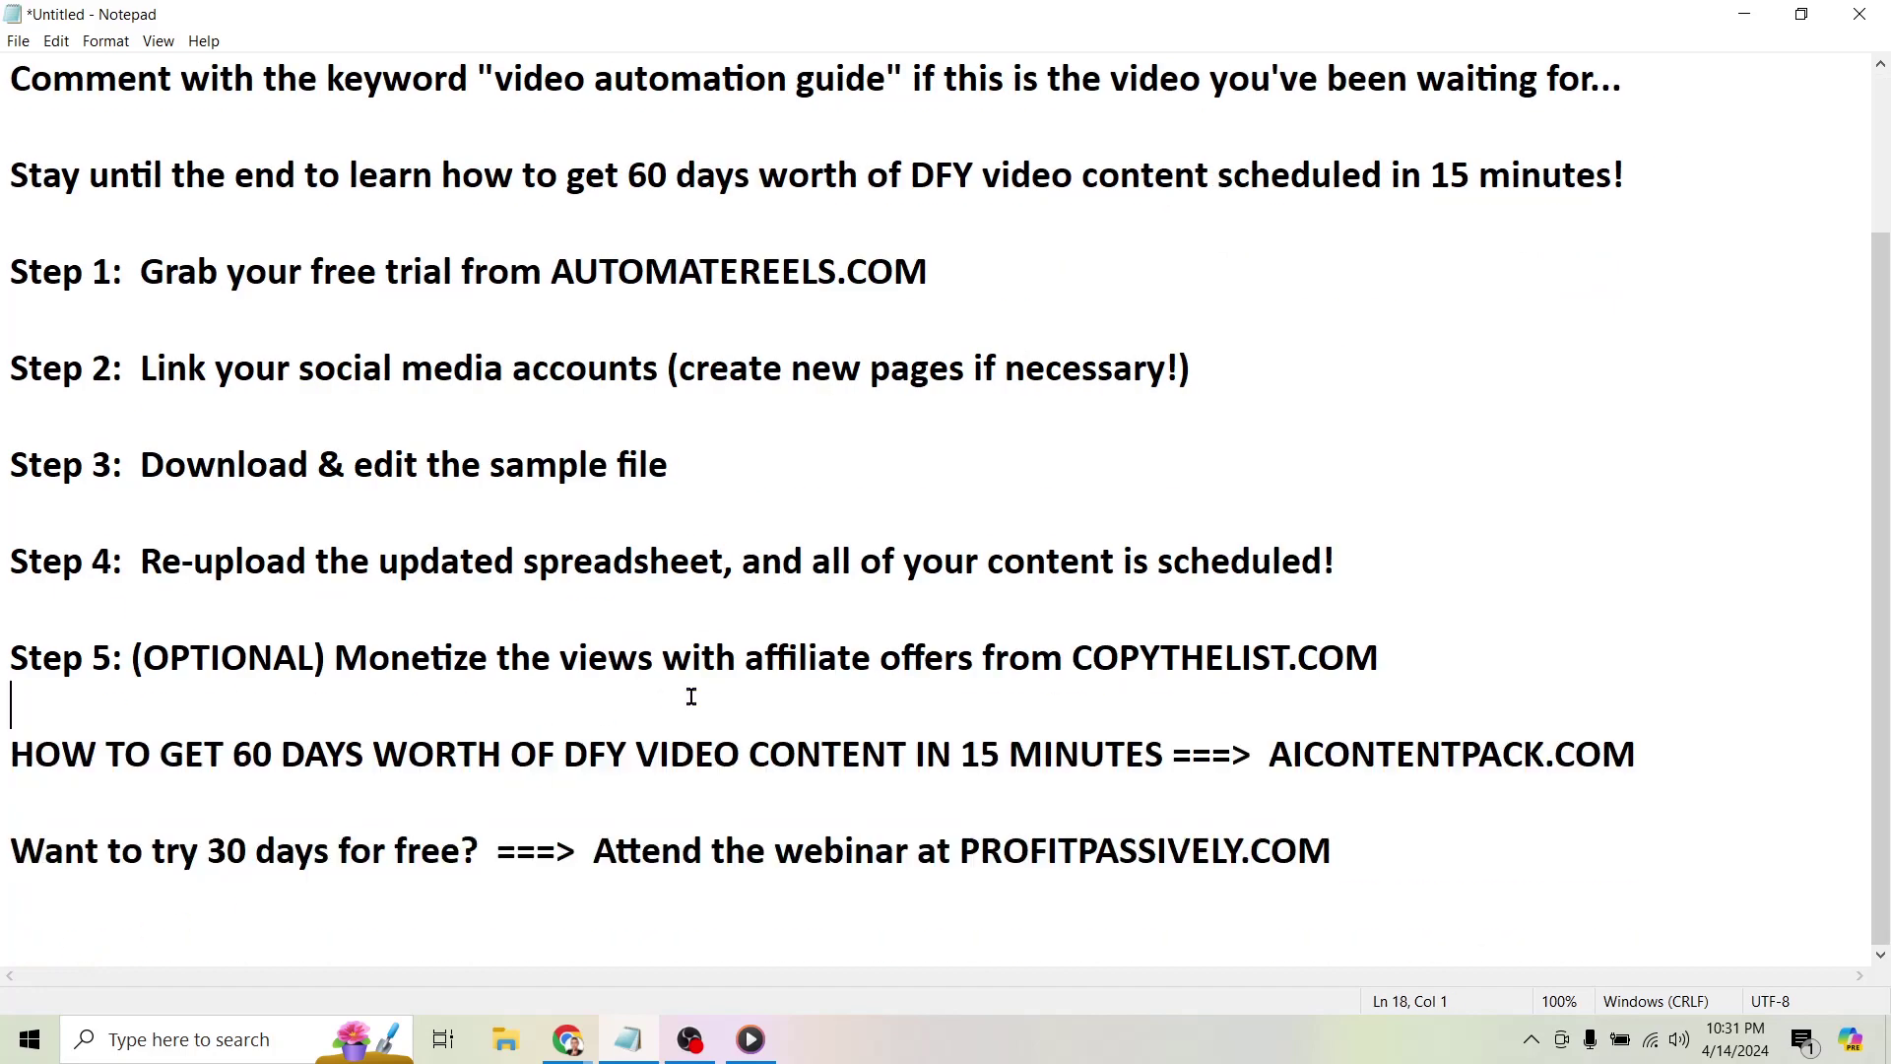
pyautogui.moveTo(10, 753); pyautogui.dragTo(1640, 756)
pyautogui.scroll(2, 1427, 710)
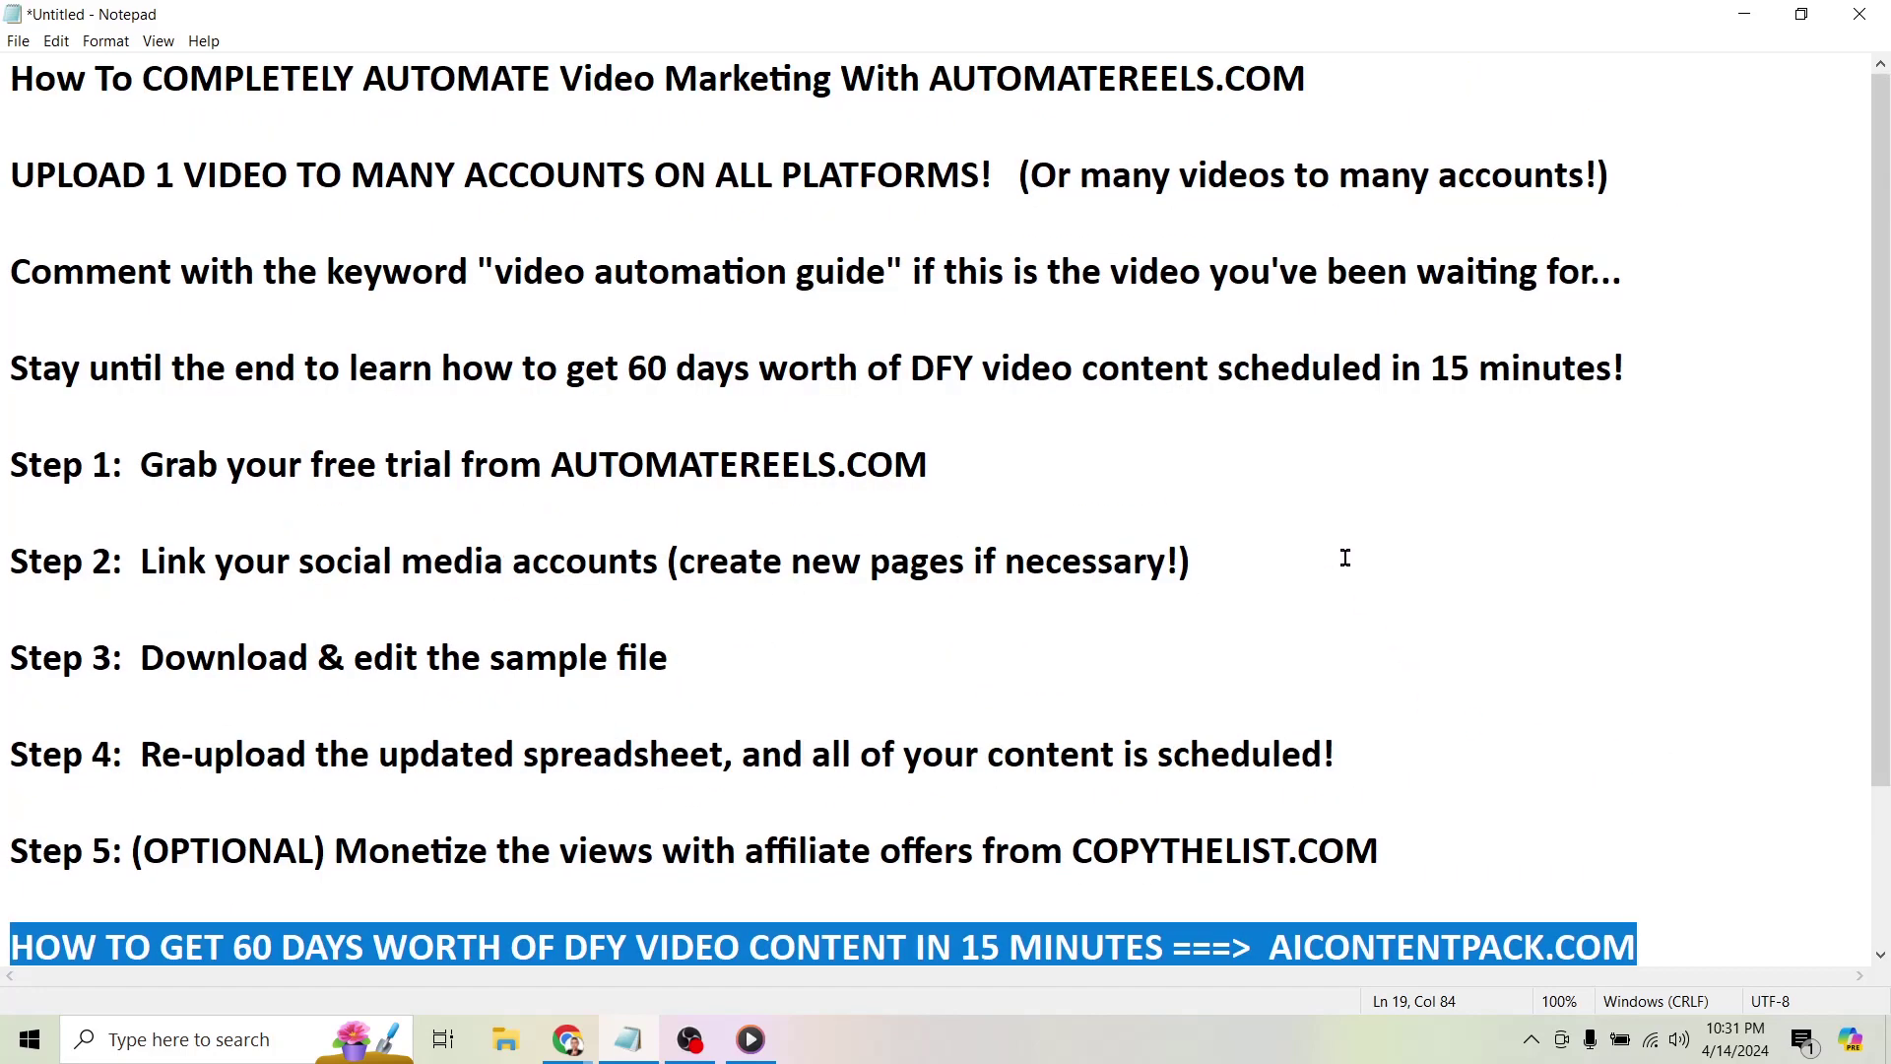
pyautogui.click(1745, 14)
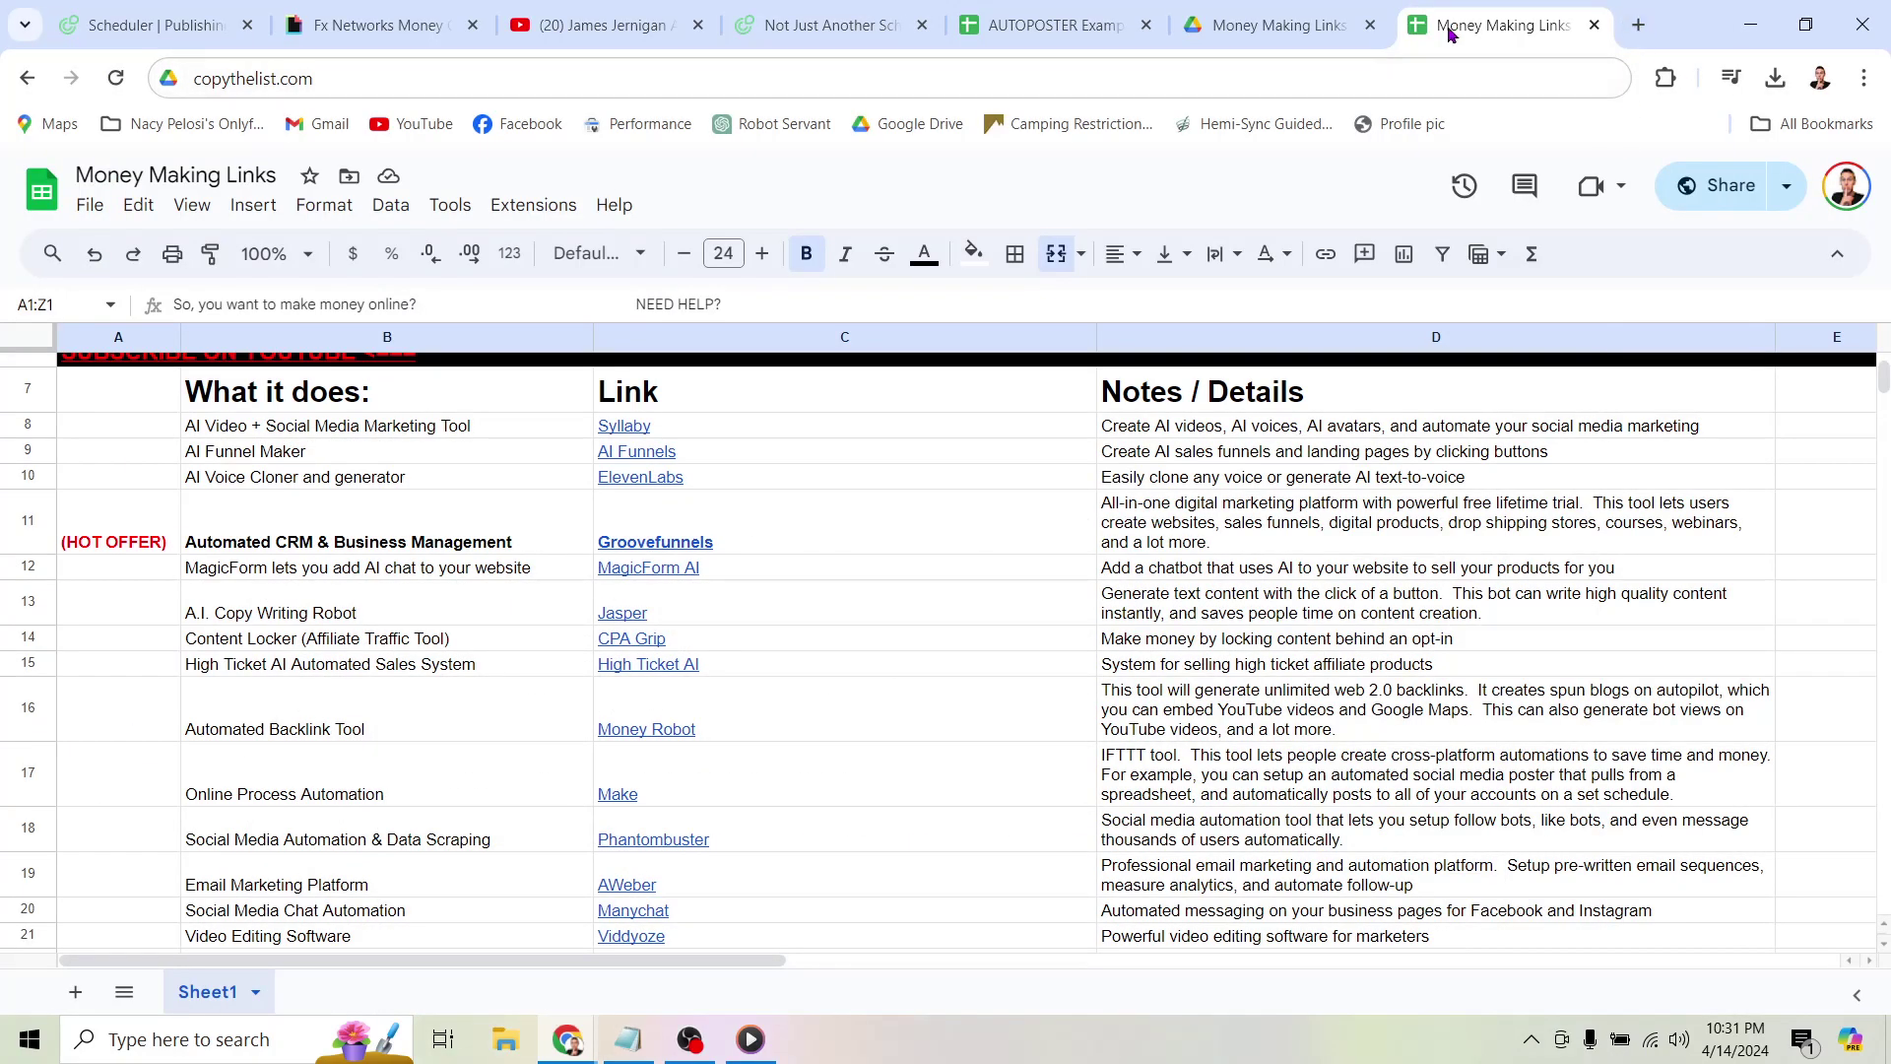
# Load aicontentpack.com in a new browser tab.
pyautogui.click(1638, 25)
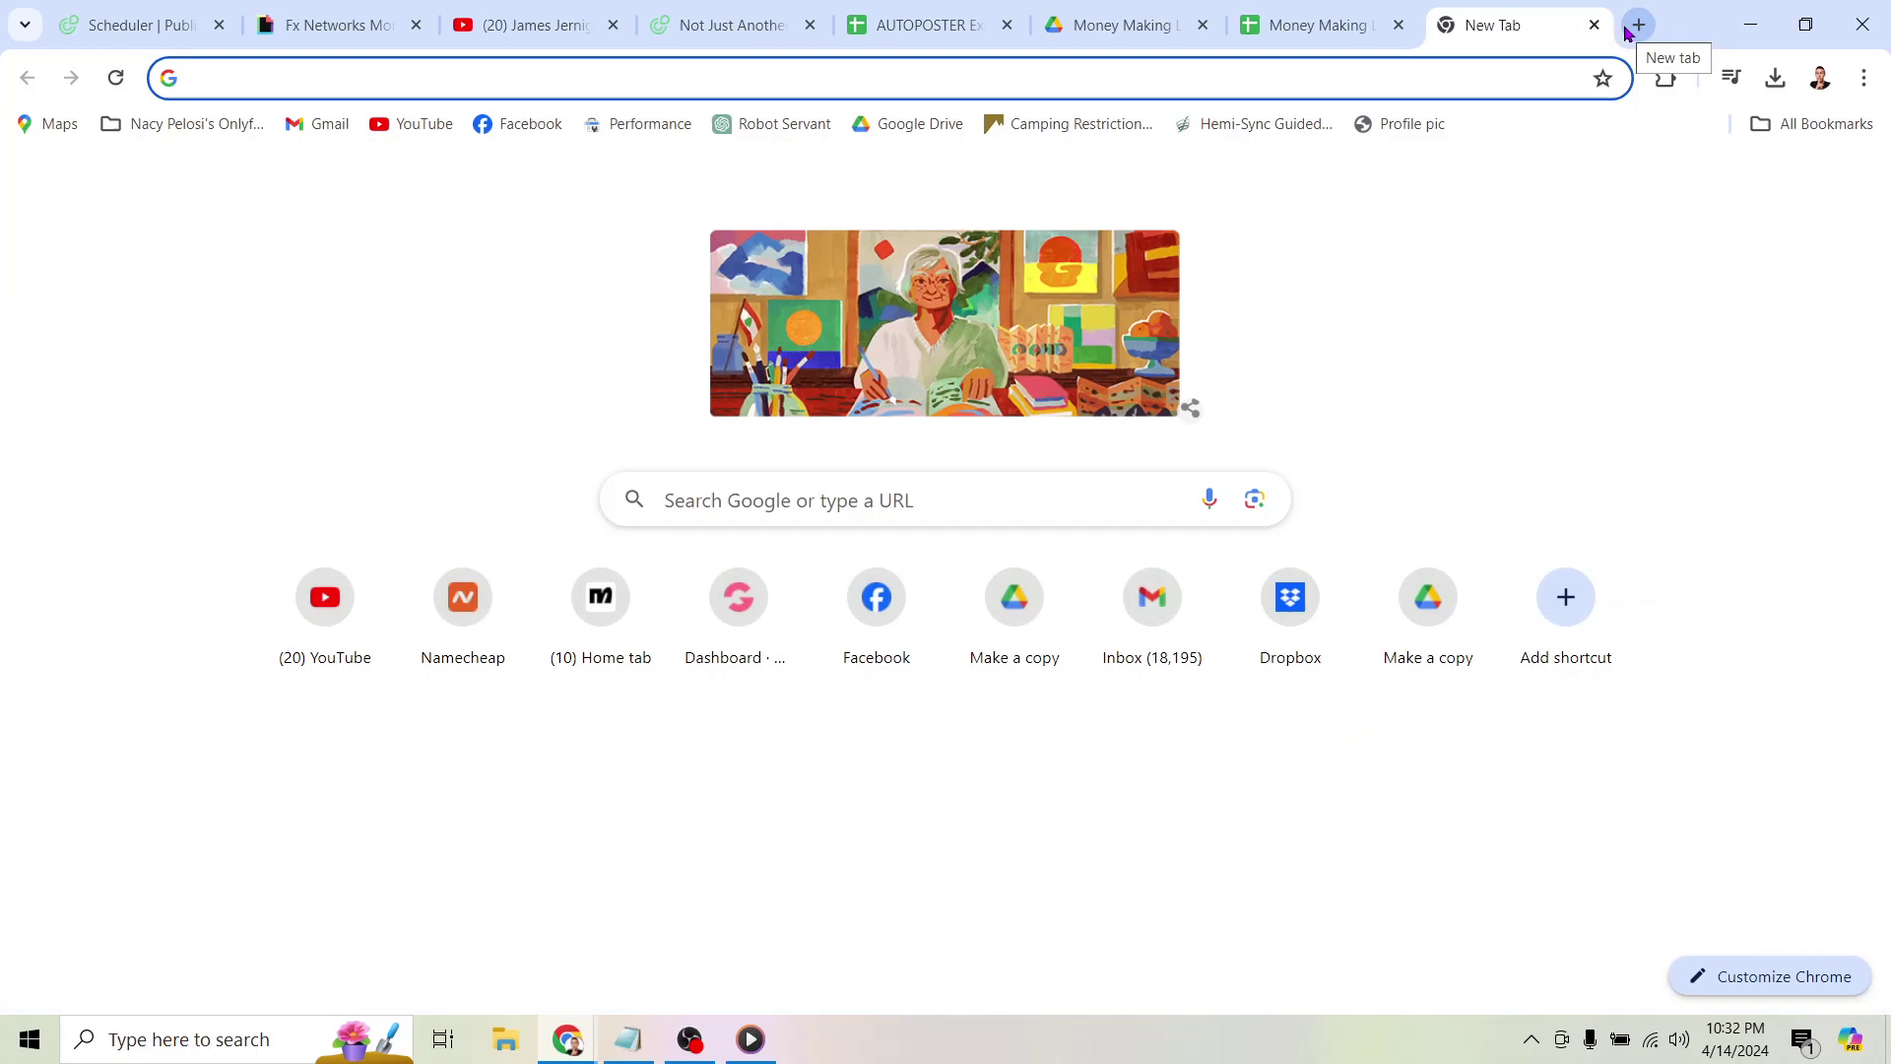
pyautogui.write('aic')
pyautogui.press('Return')
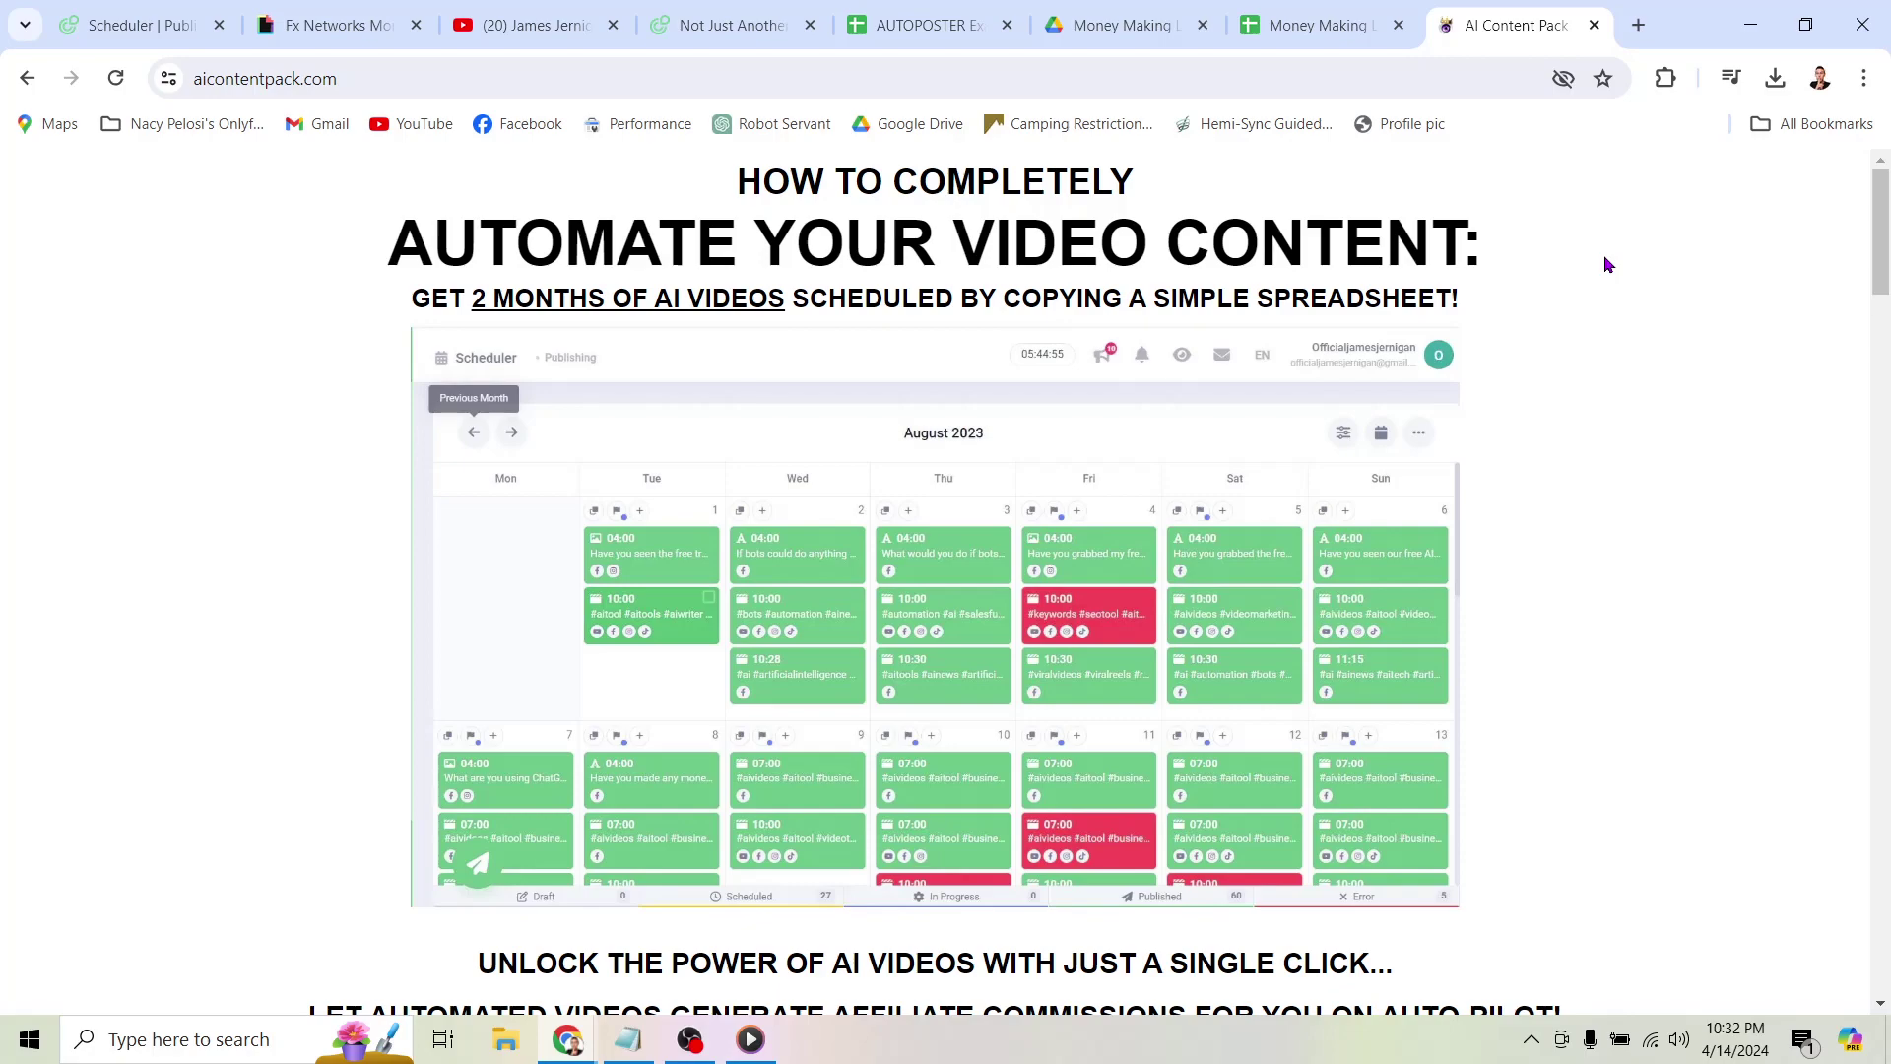
pyautogui.scroll(-1, 1603, 257)
pyautogui.scroll(-3, 1609, 265)
pyautogui.scroll(-3, 1609, 264)
pyautogui.scroll(-3, 1610, 265)
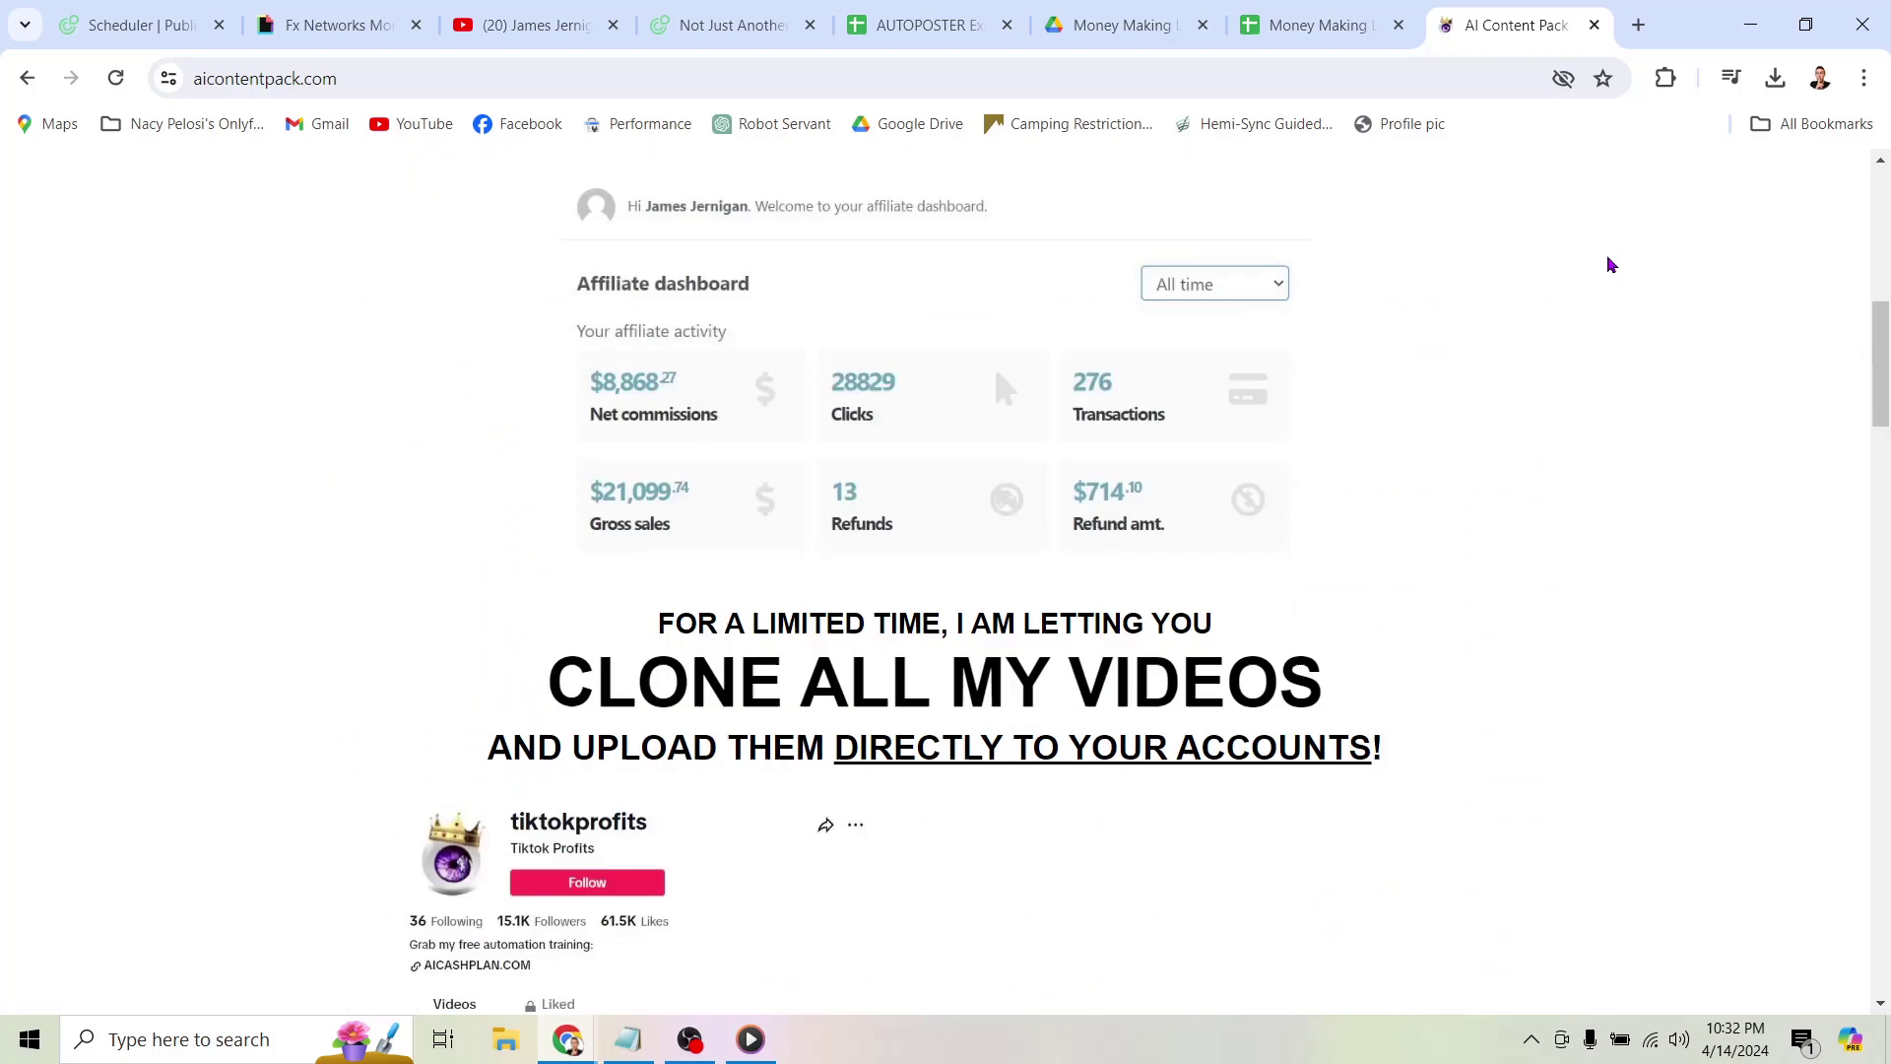
pyautogui.scroll(-2, 1609, 264)
pyautogui.scroll(-3, 1610, 264)
pyautogui.scroll(-2, 1610, 264)
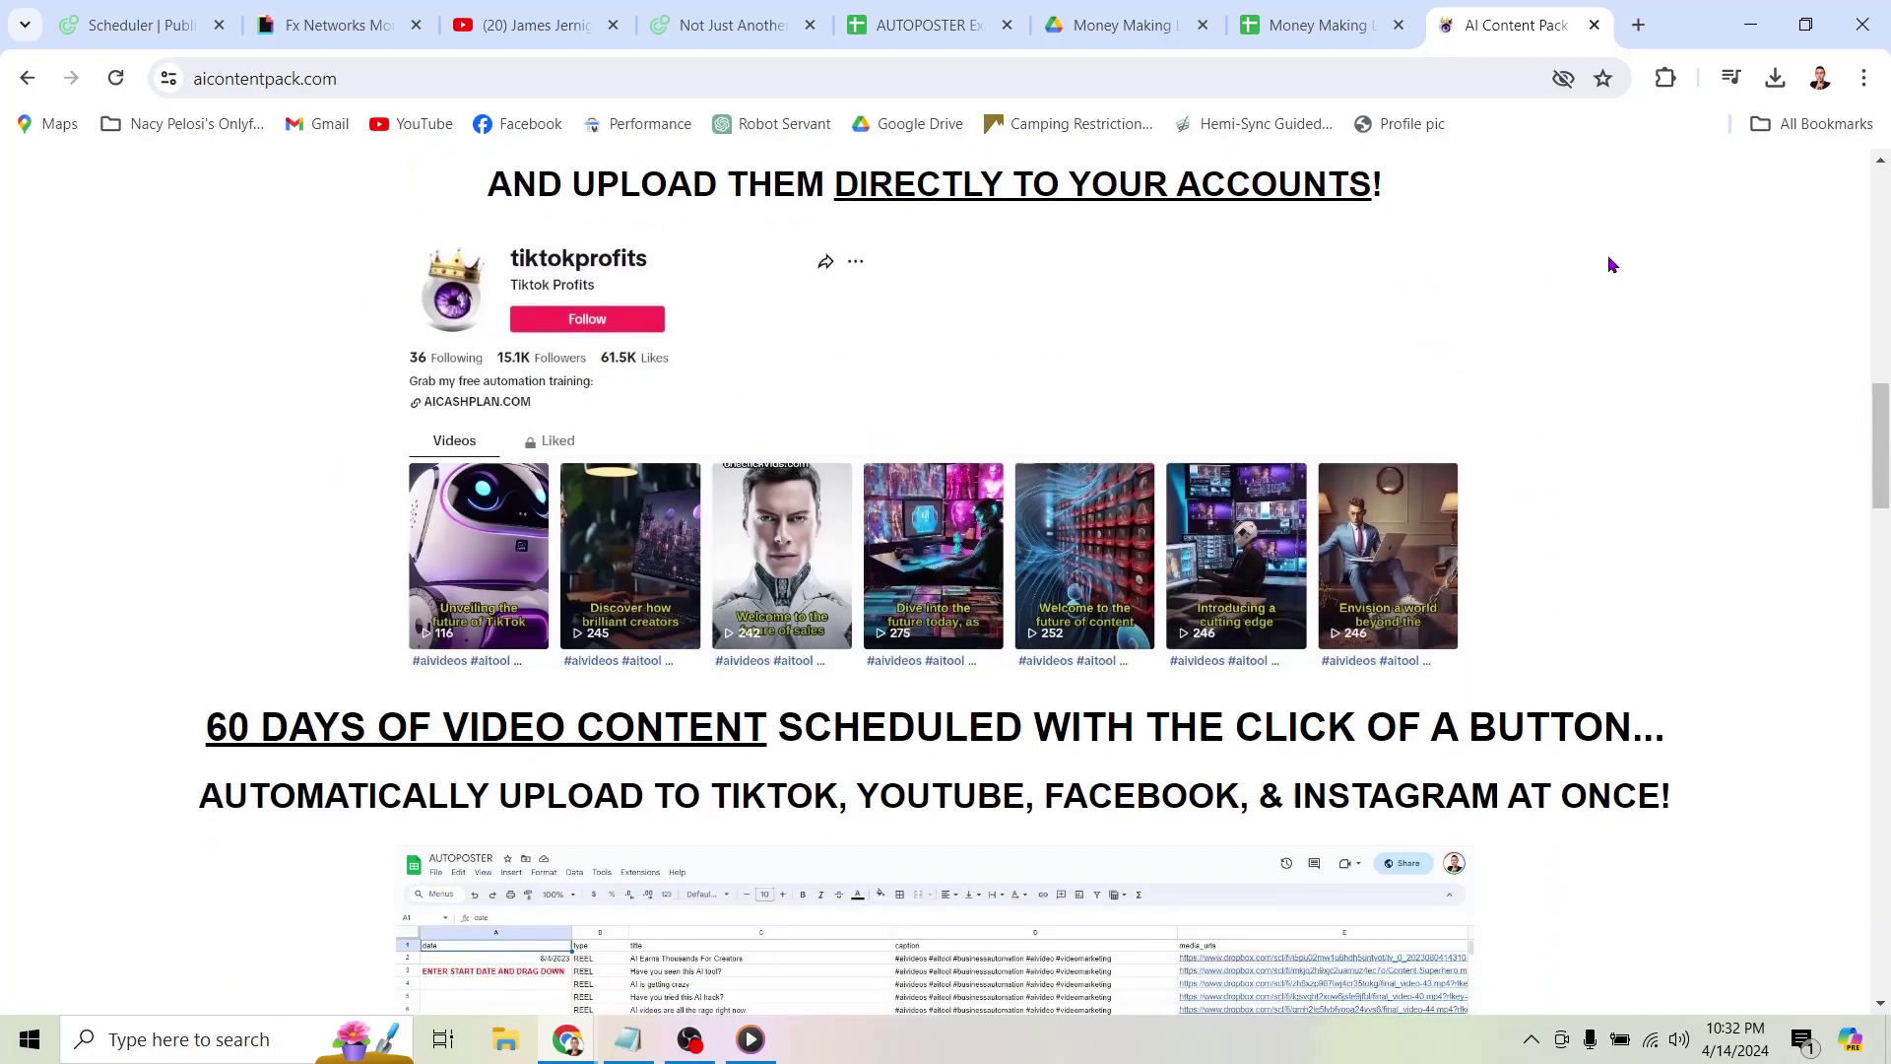
pyautogui.scroll(-2, 1612, 264)
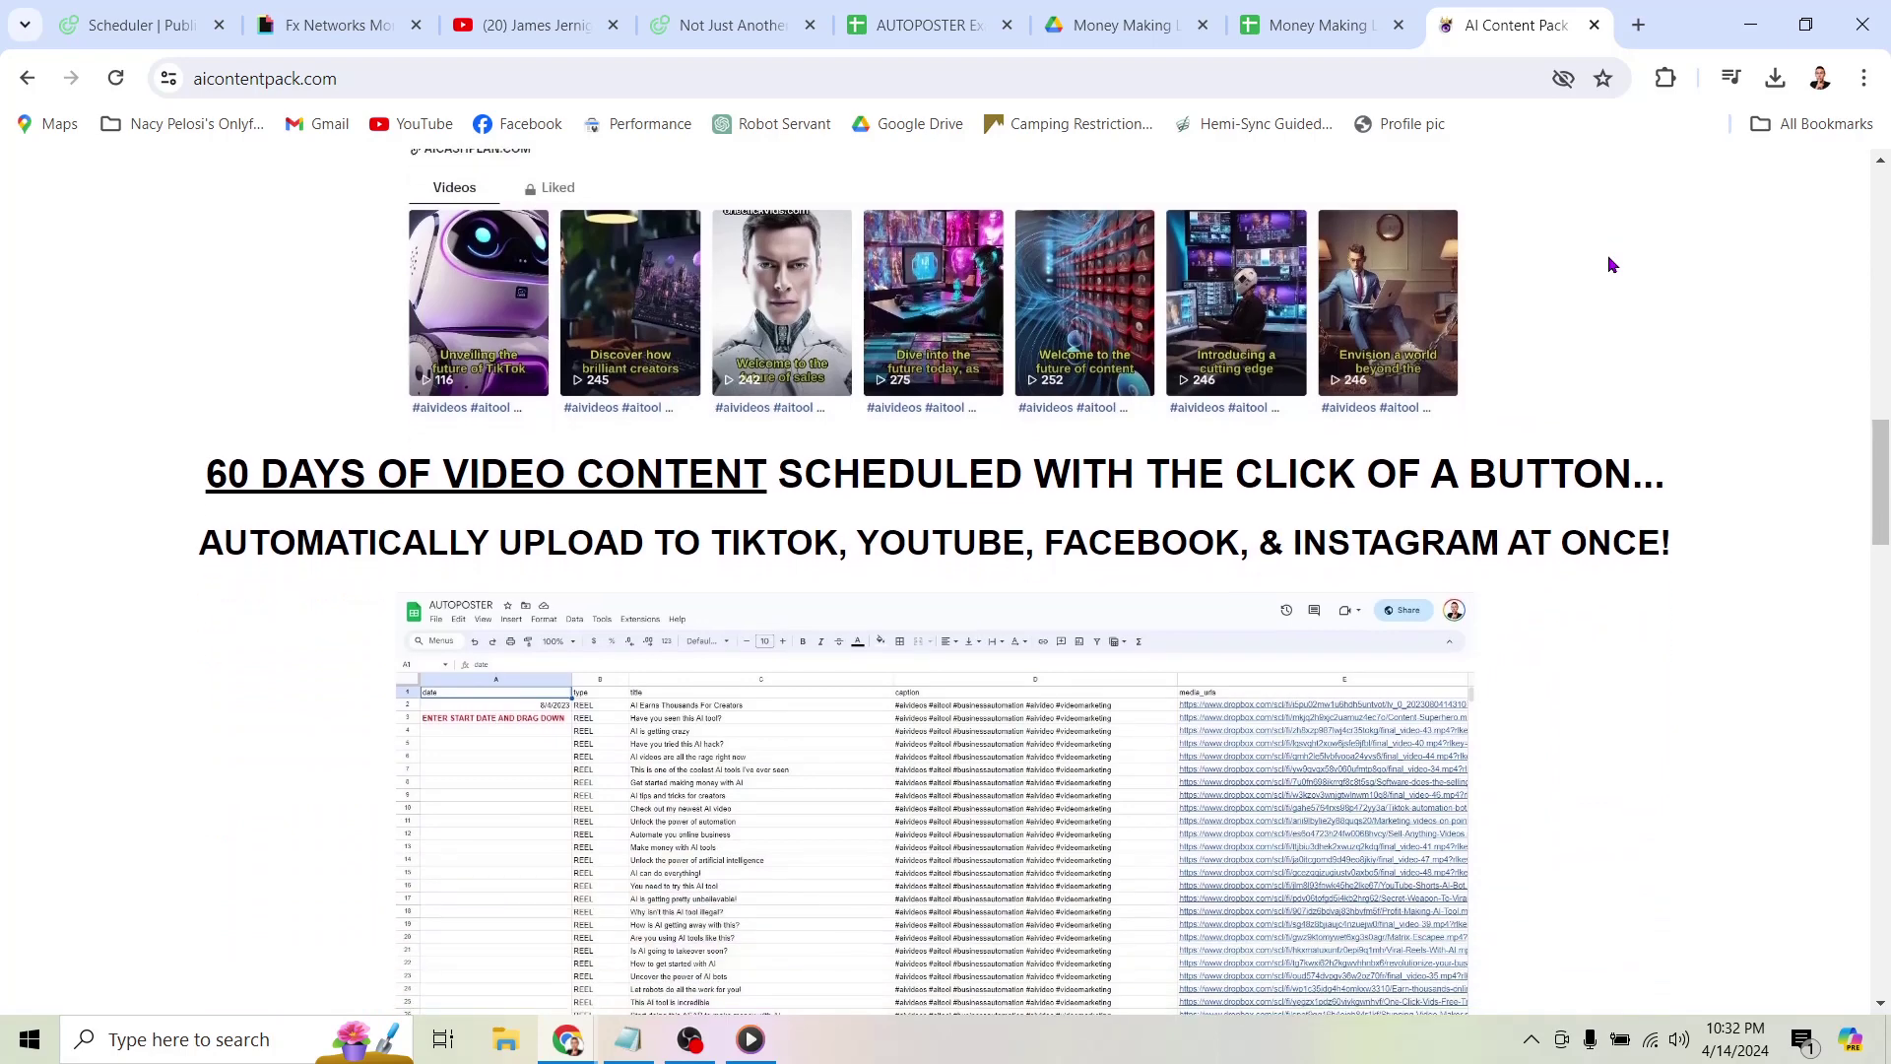
pyautogui.scroll(-1, 1611, 265)
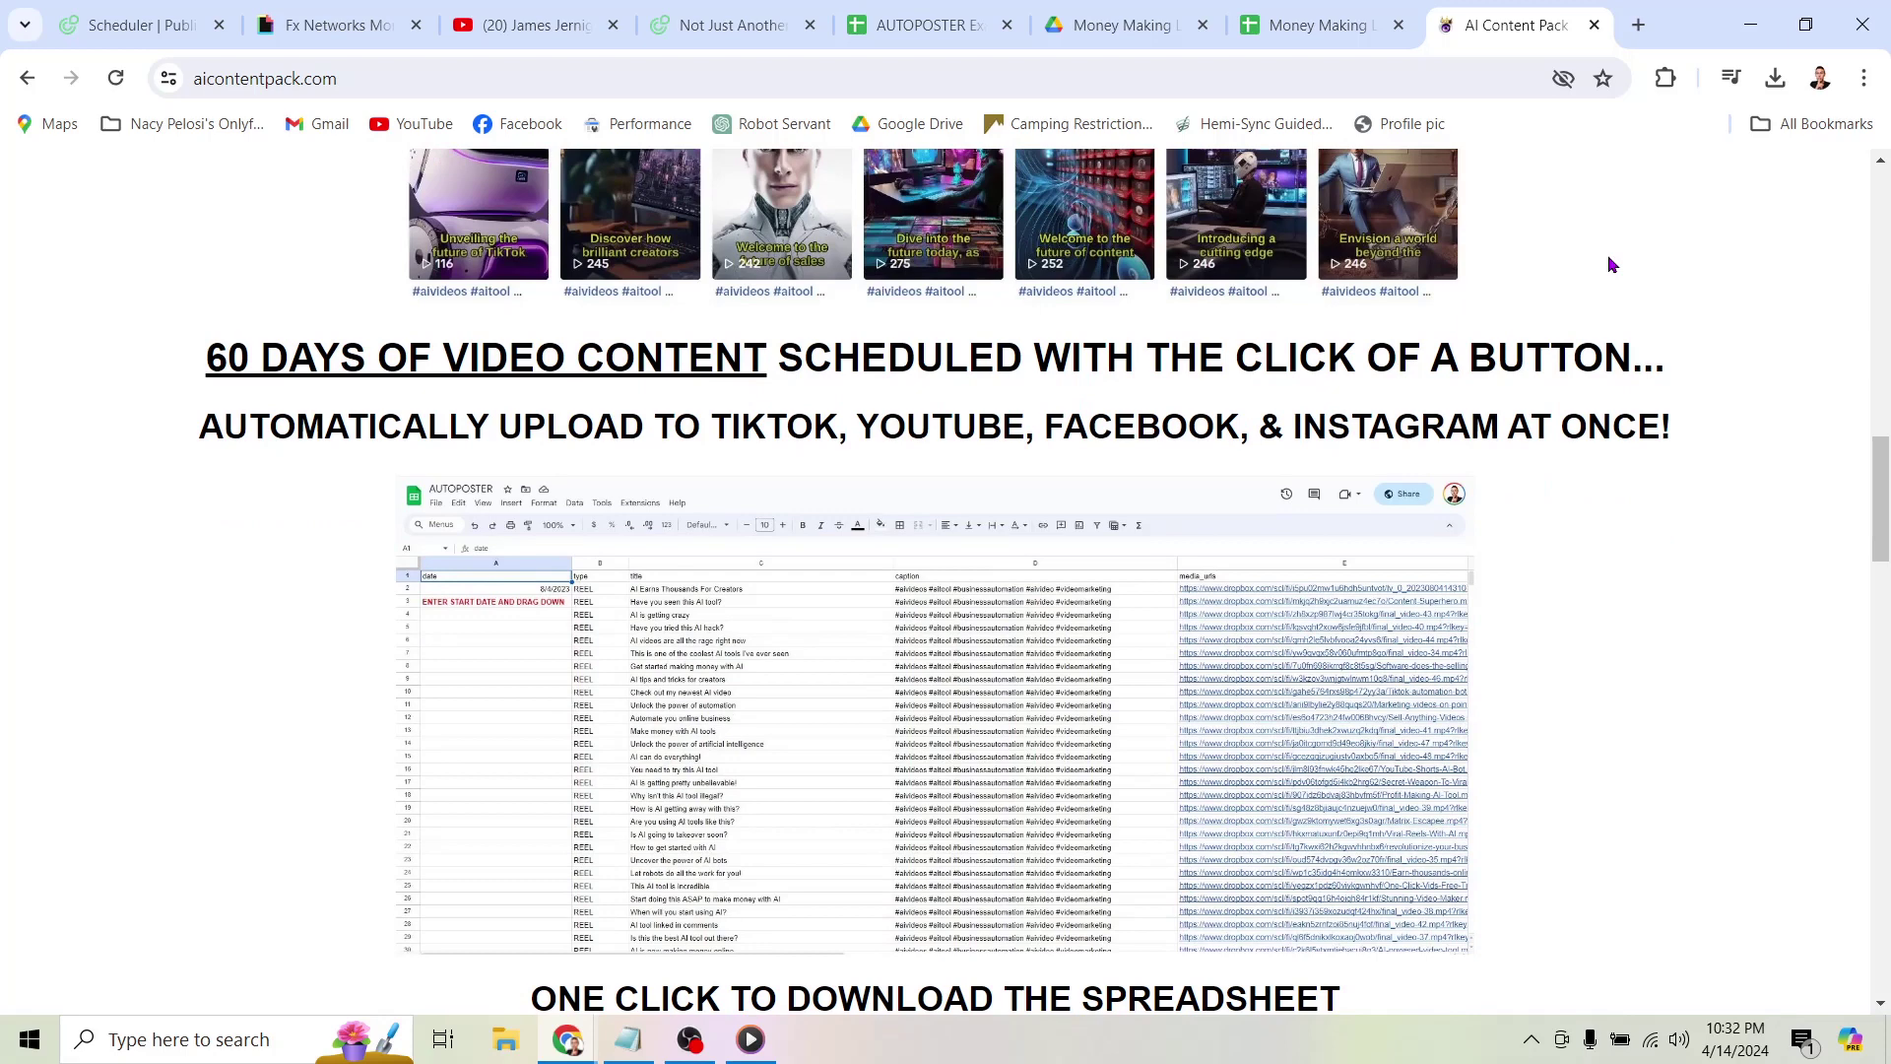
pyautogui.scroll(-3, 1609, 254)
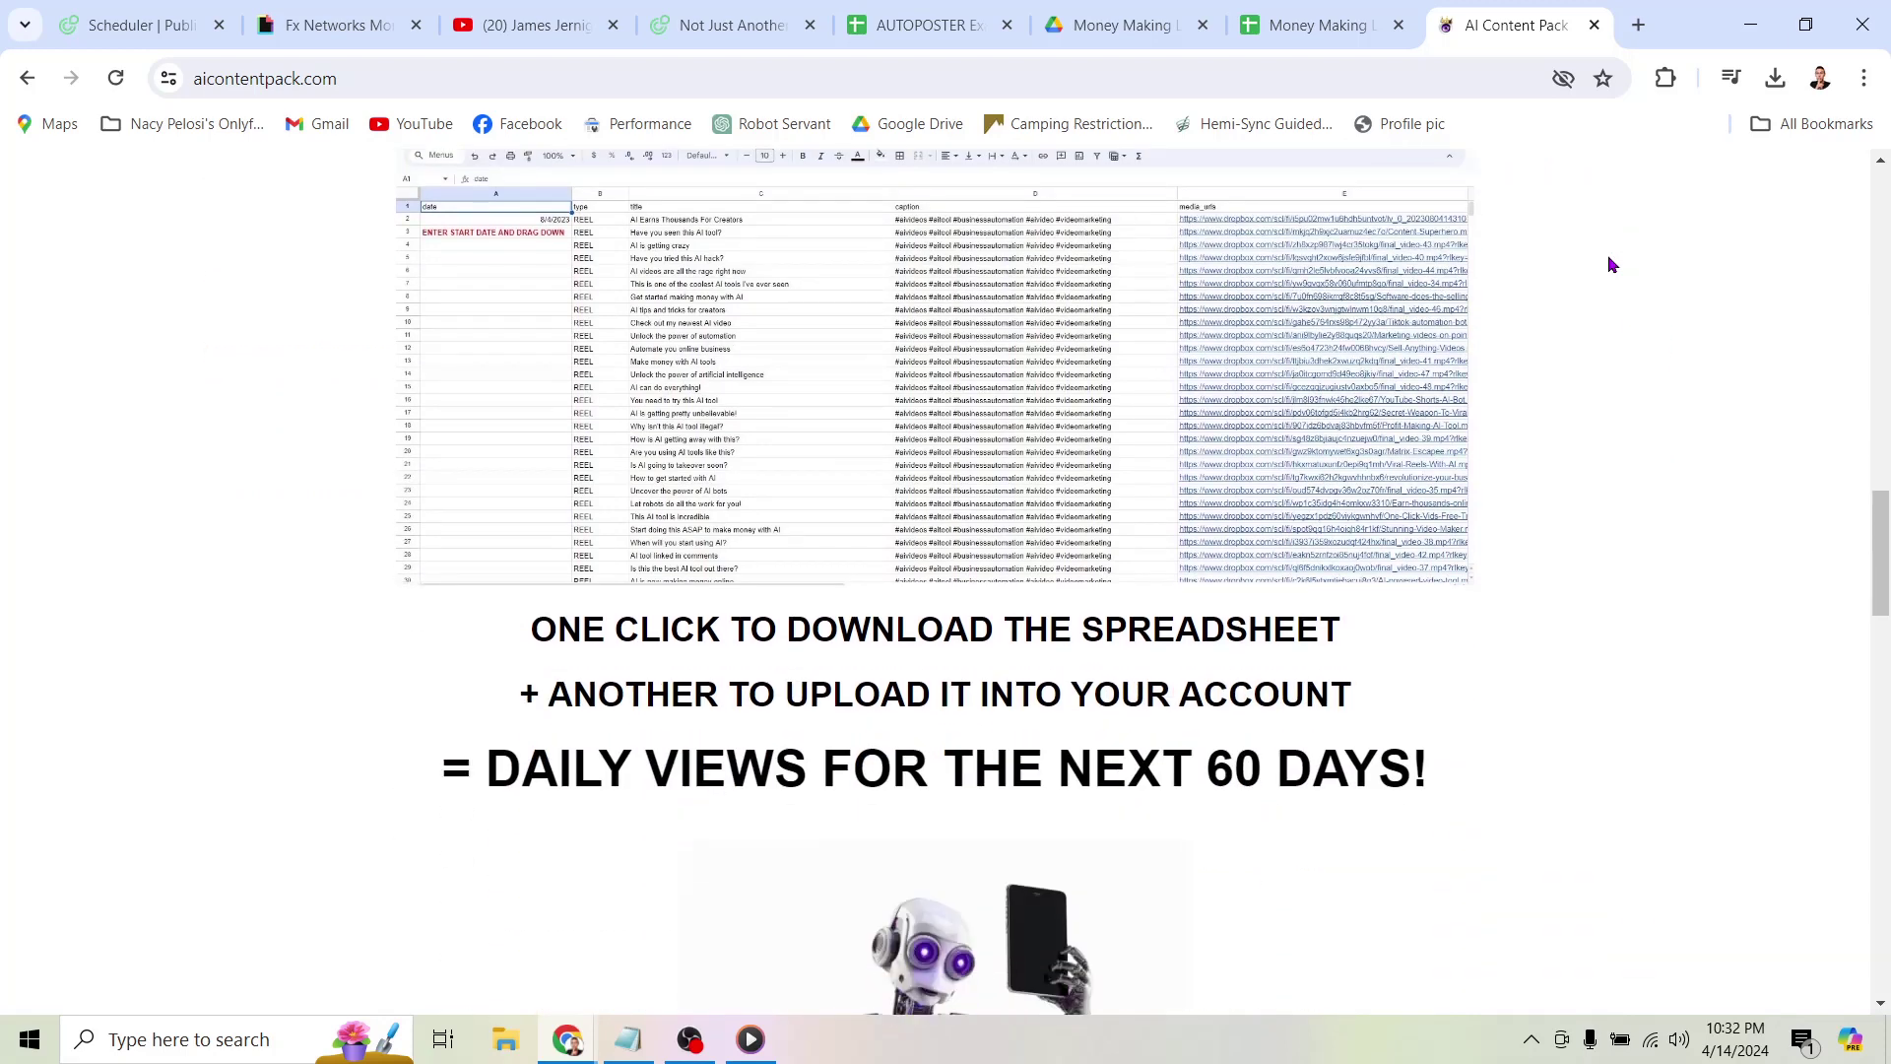
pyautogui.scroll(-2, 1607, 256)
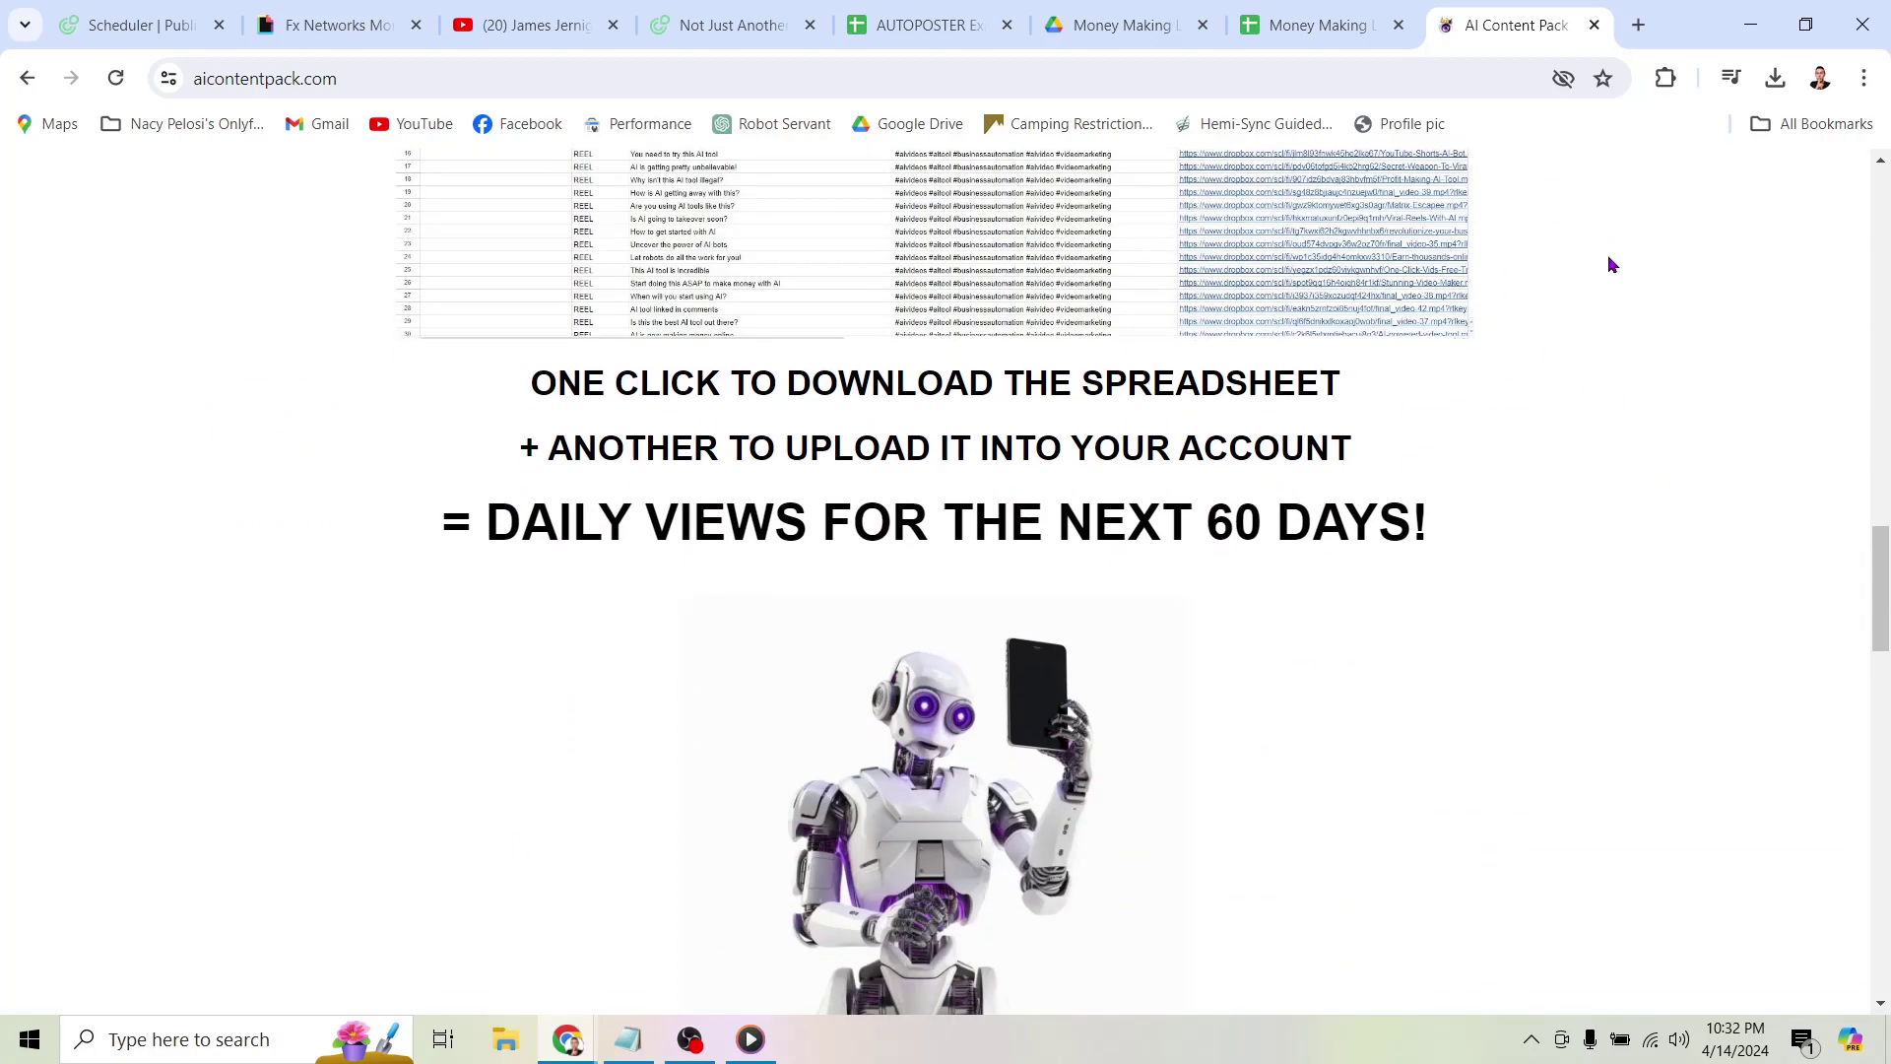
pyautogui.scroll(-1, 1608, 254)
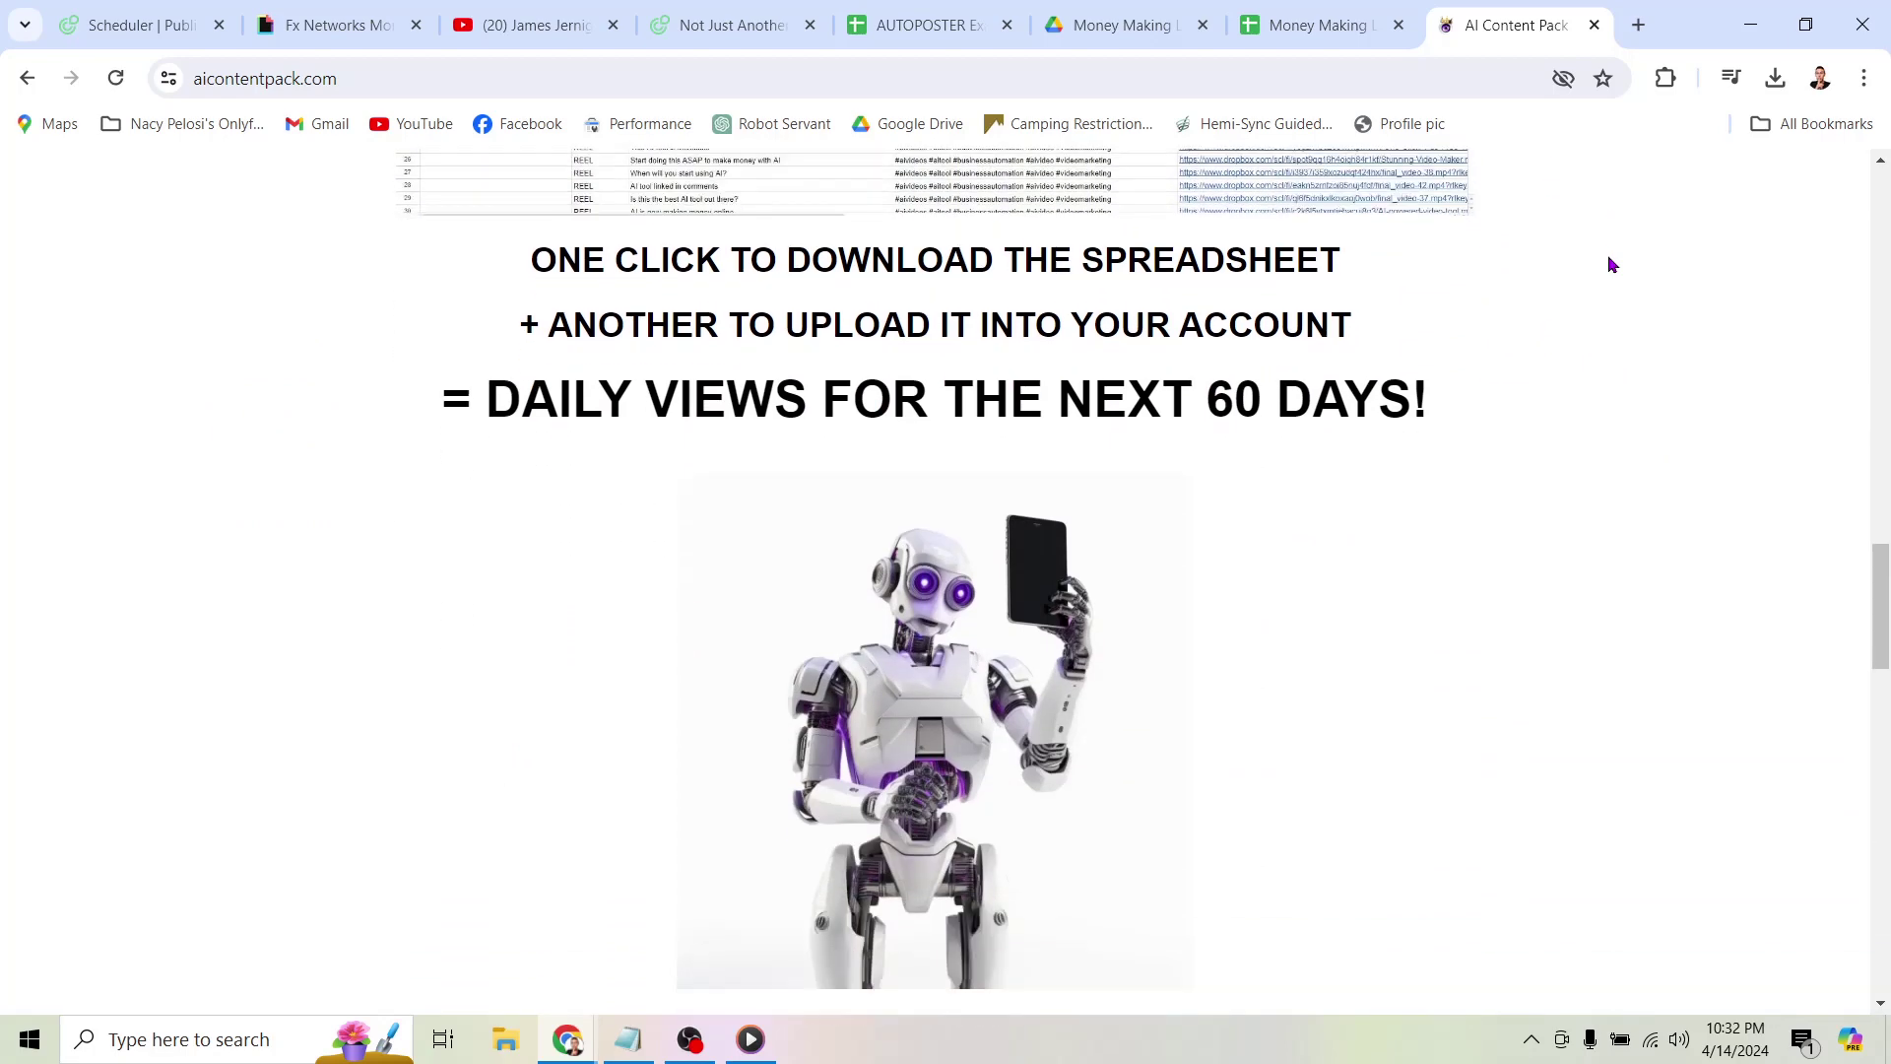
pyautogui.scroll(-2, 1608, 254)
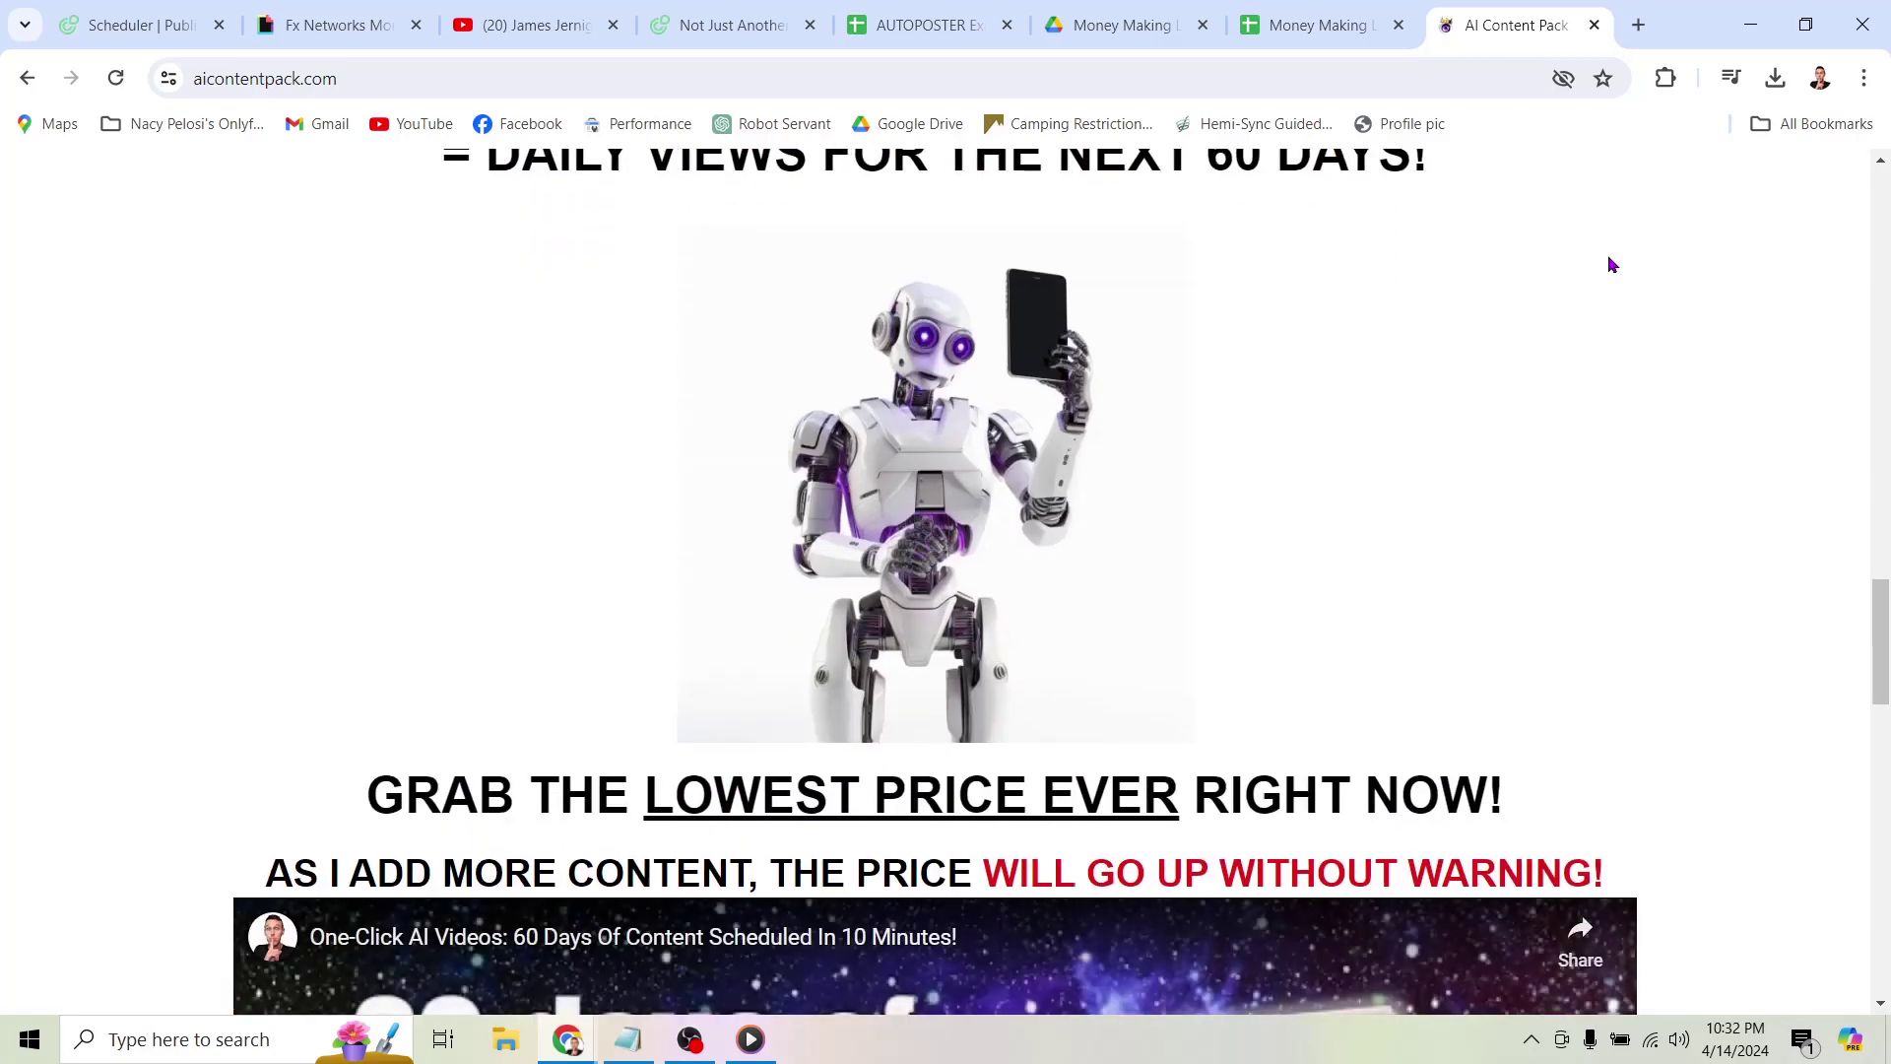
pyautogui.scroll(-2, 1608, 255)
pyautogui.scroll(-3, 1608, 254)
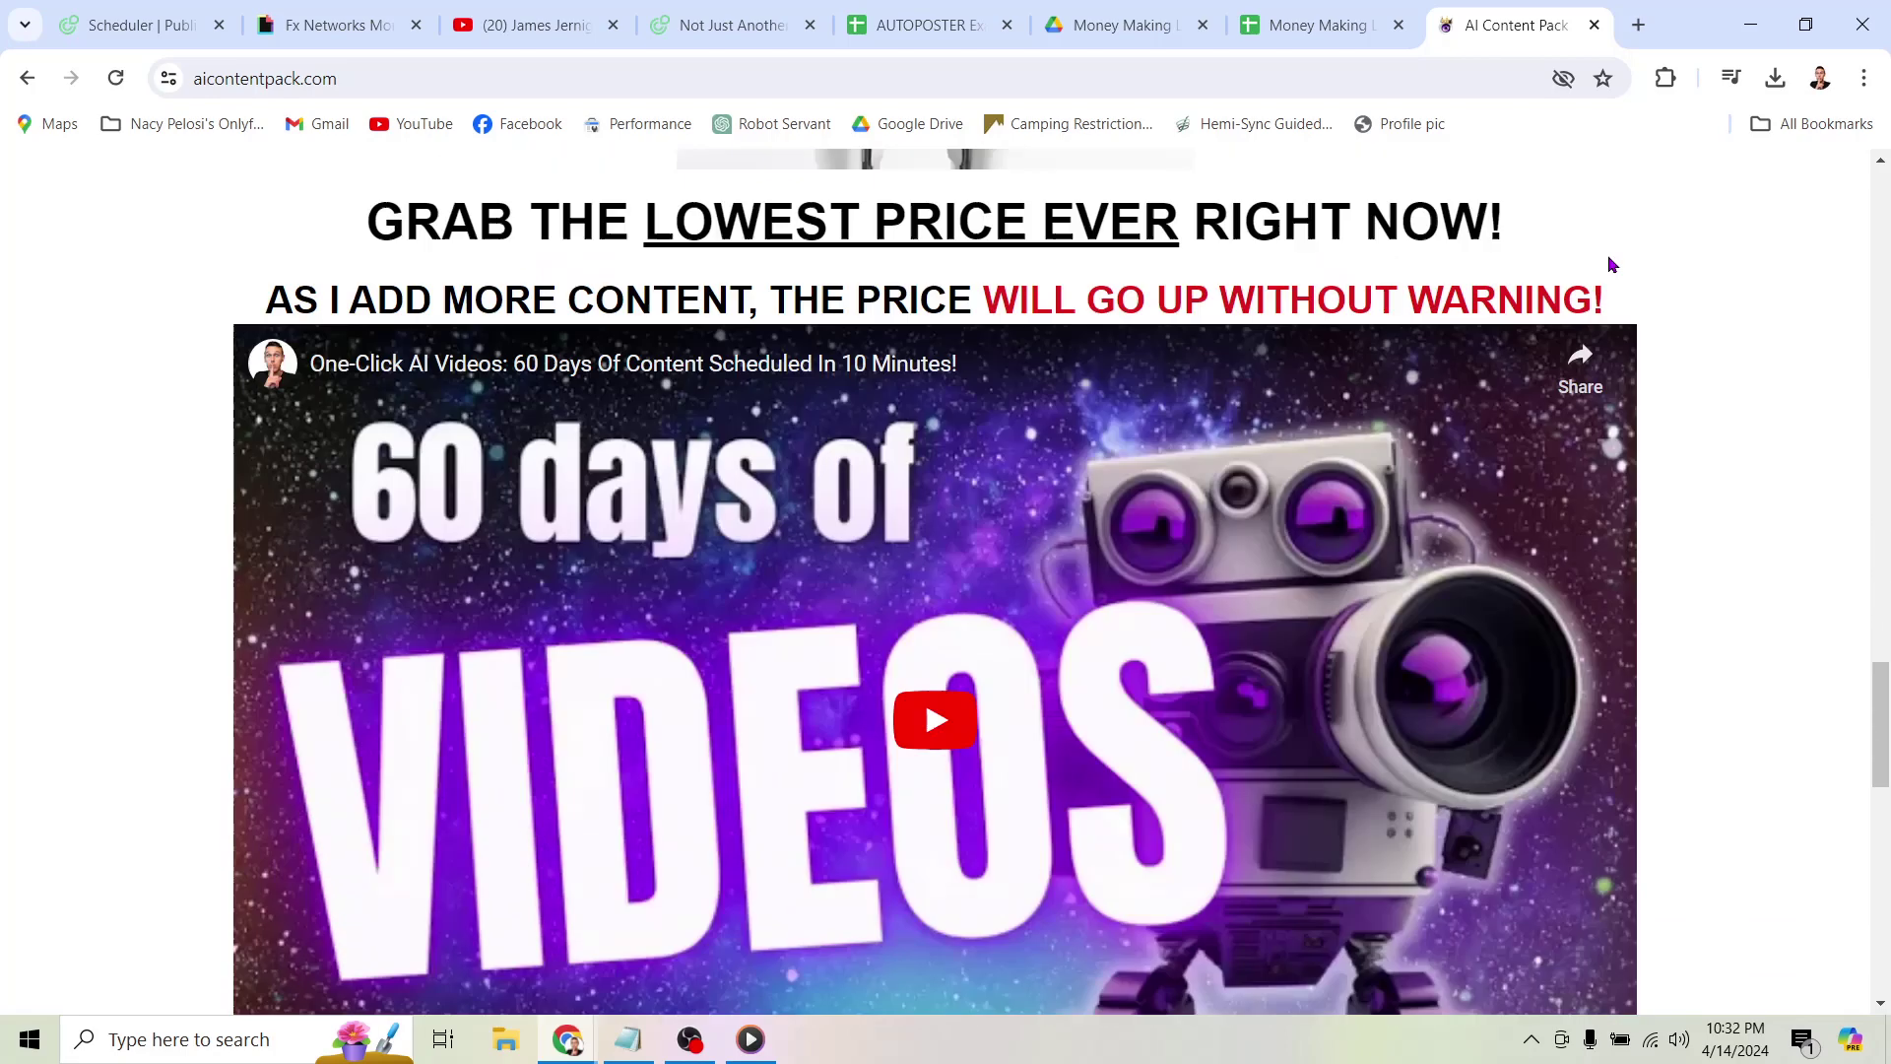
pyautogui.scroll(-2, 1608, 254)
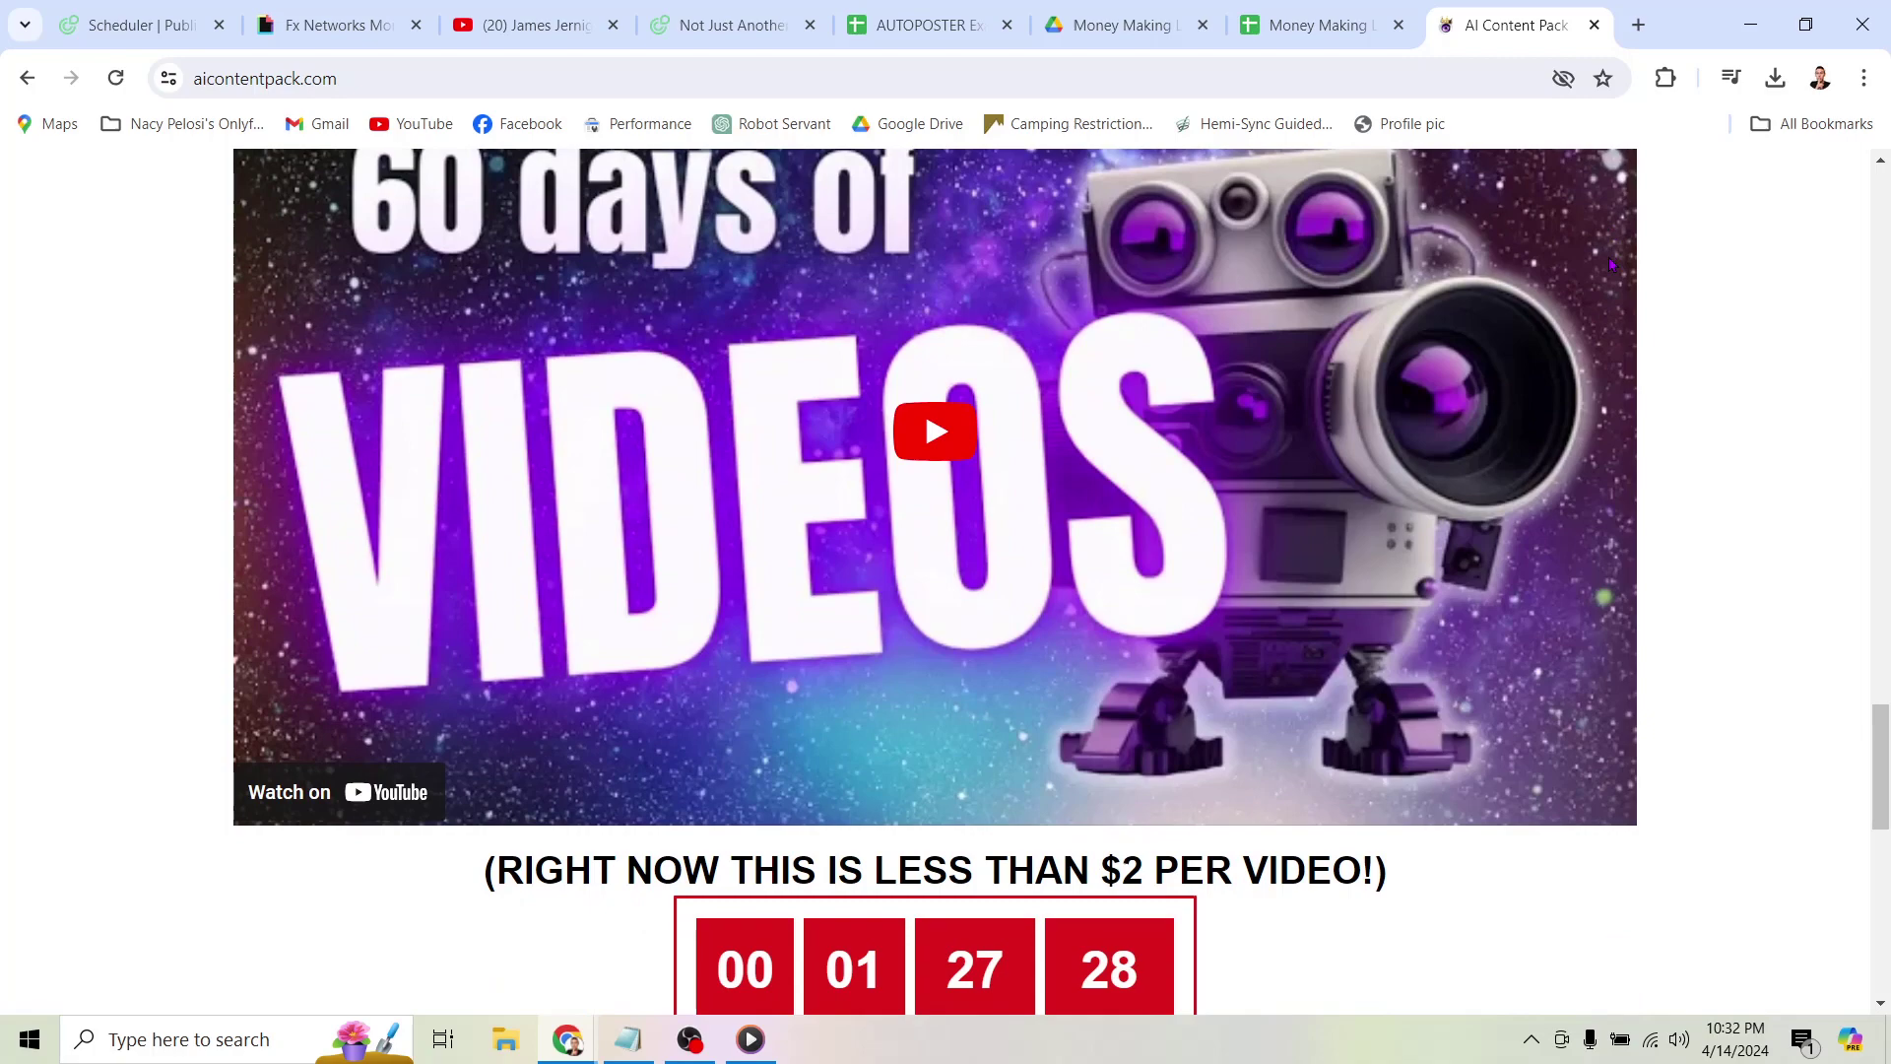
pyautogui.scroll(-2, 1608, 255)
pyautogui.scroll(-1, 1608, 254)
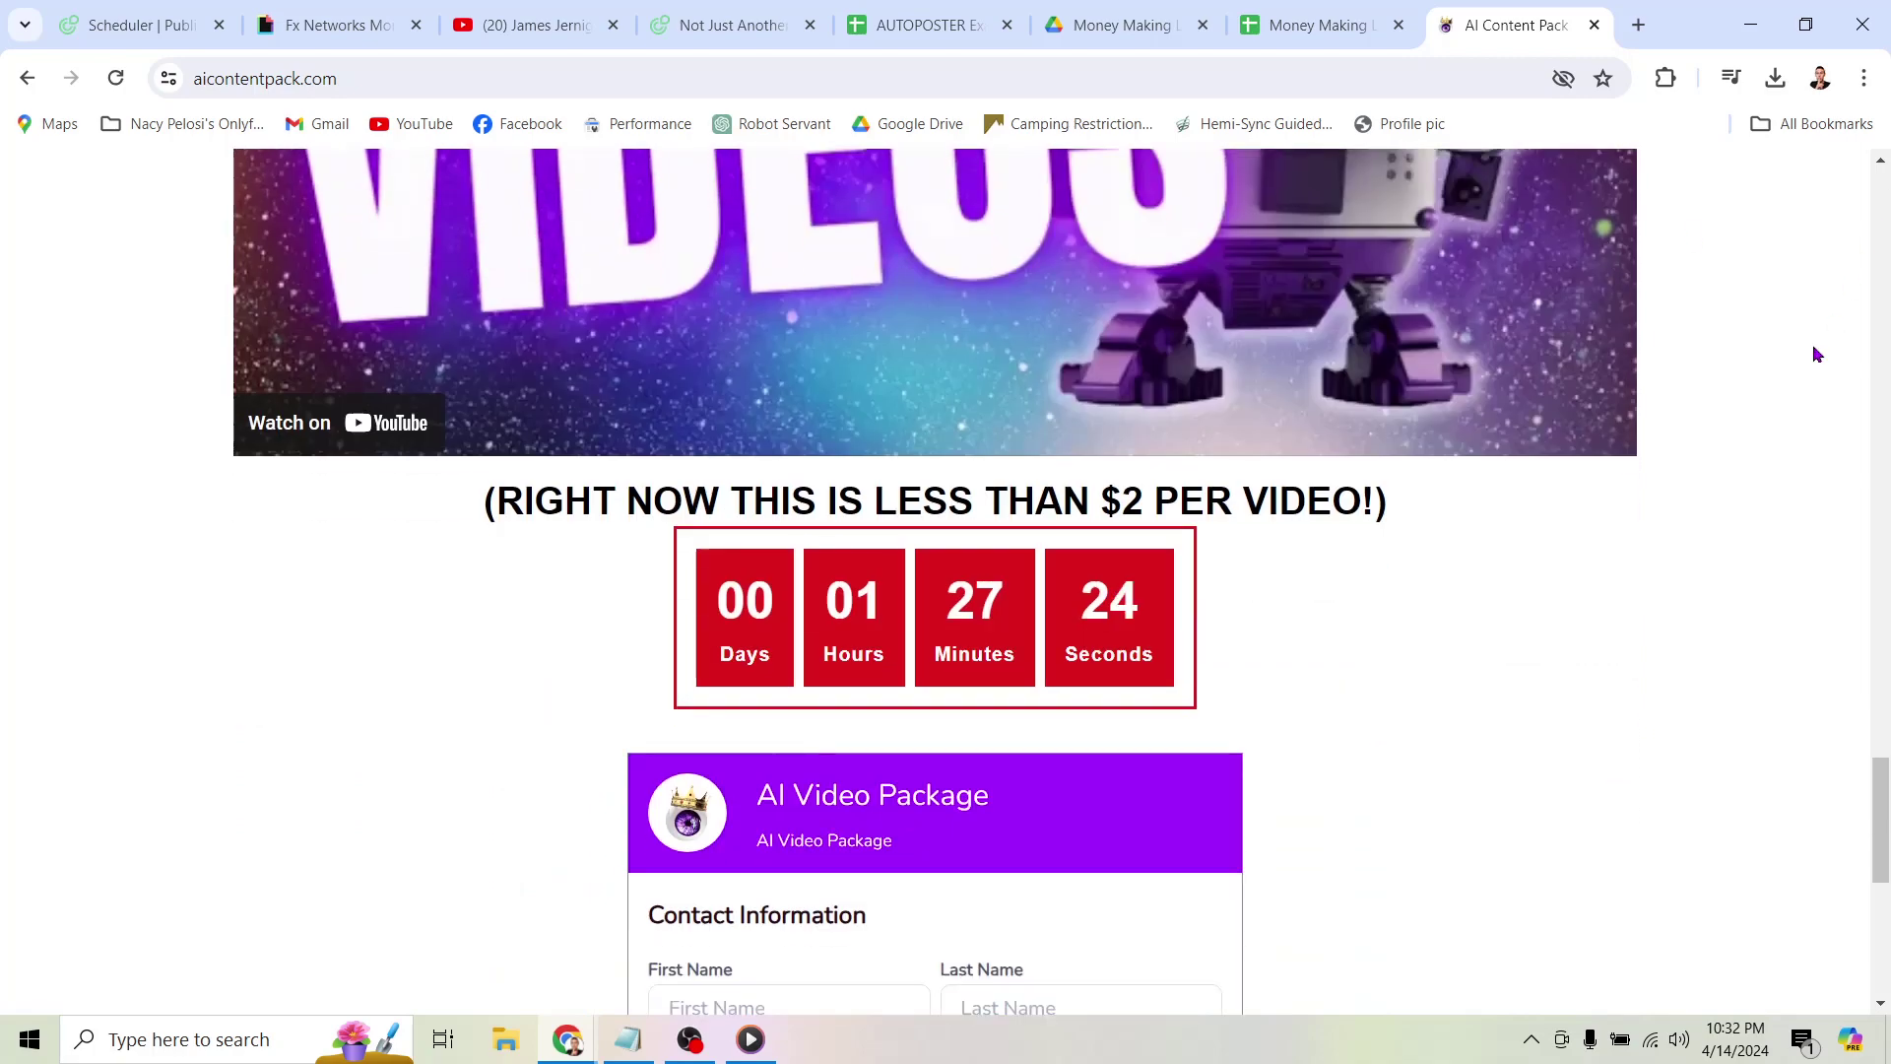
pyautogui.scroll(5, 1813, 344)
pyautogui.scroll(5, 1813, 345)
pyautogui.scroll(5, 1813, 345)
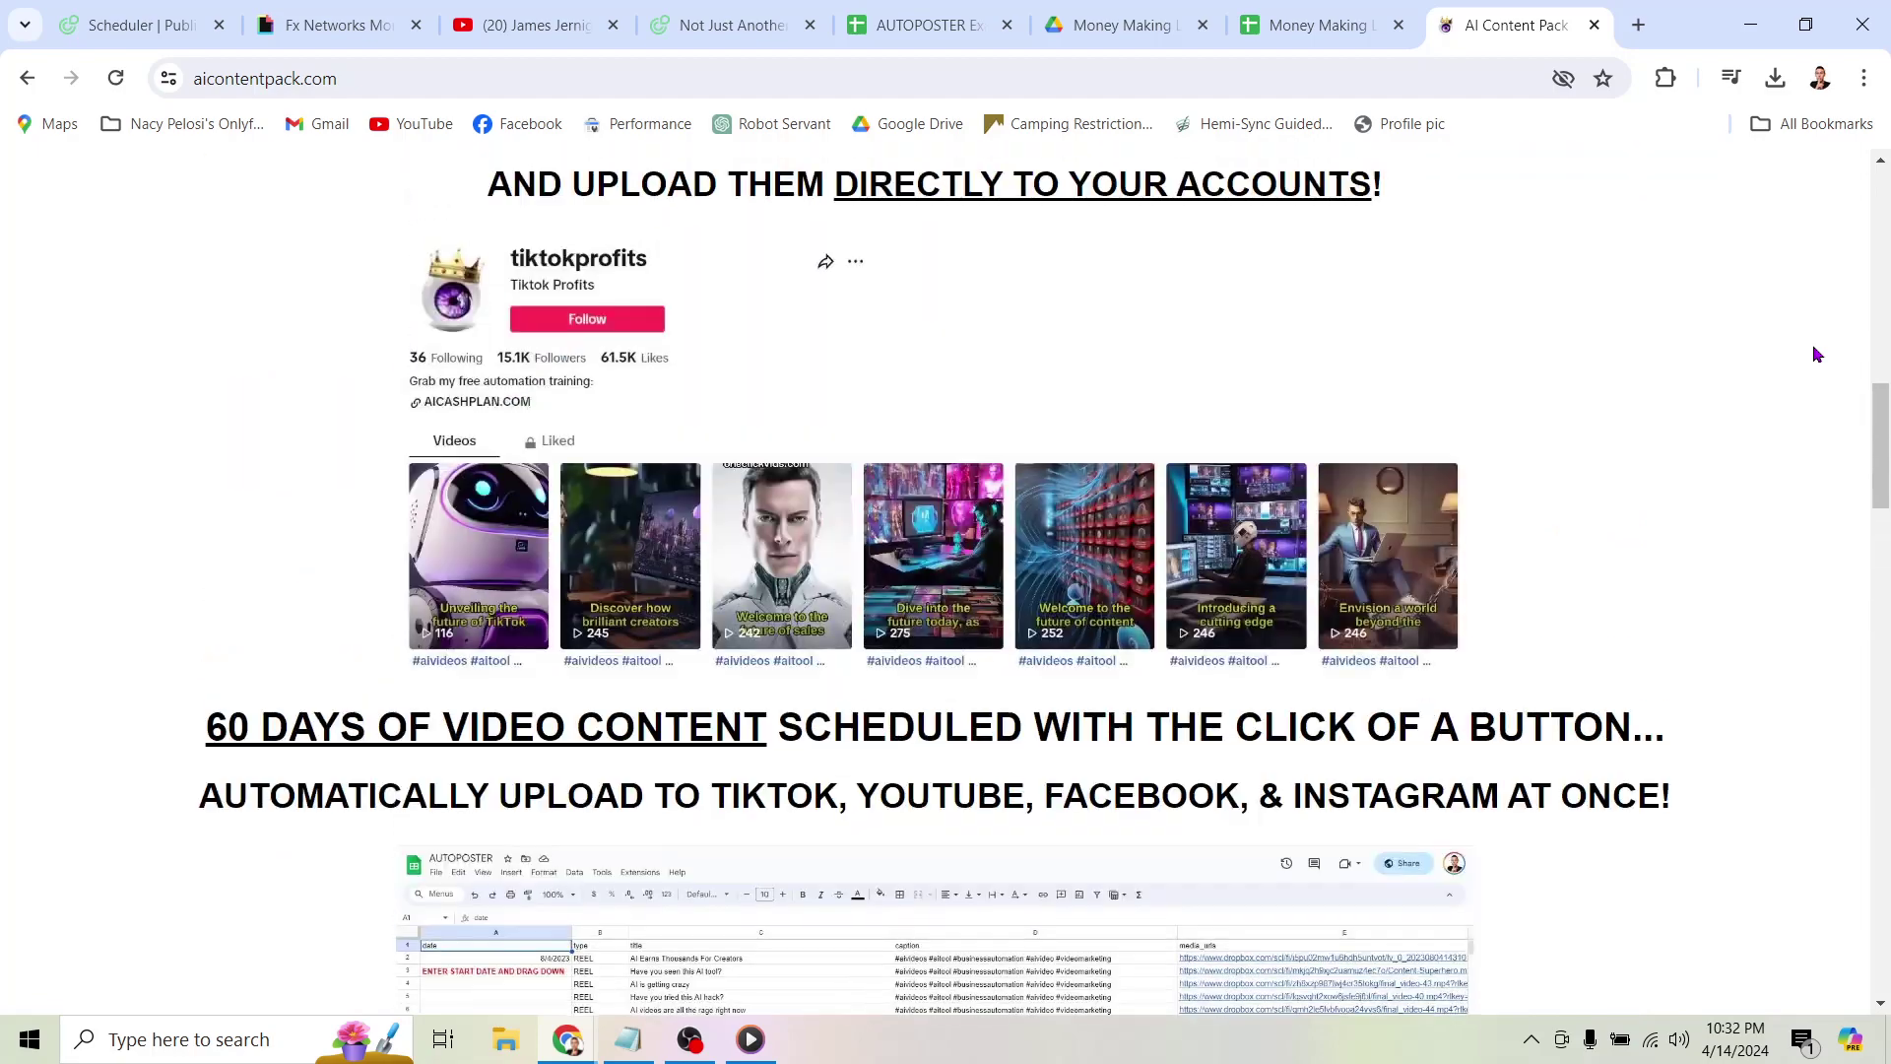
pyautogui.scroll(5, 1813, 345)
pyautogui.scroll(5, 1813, 344)
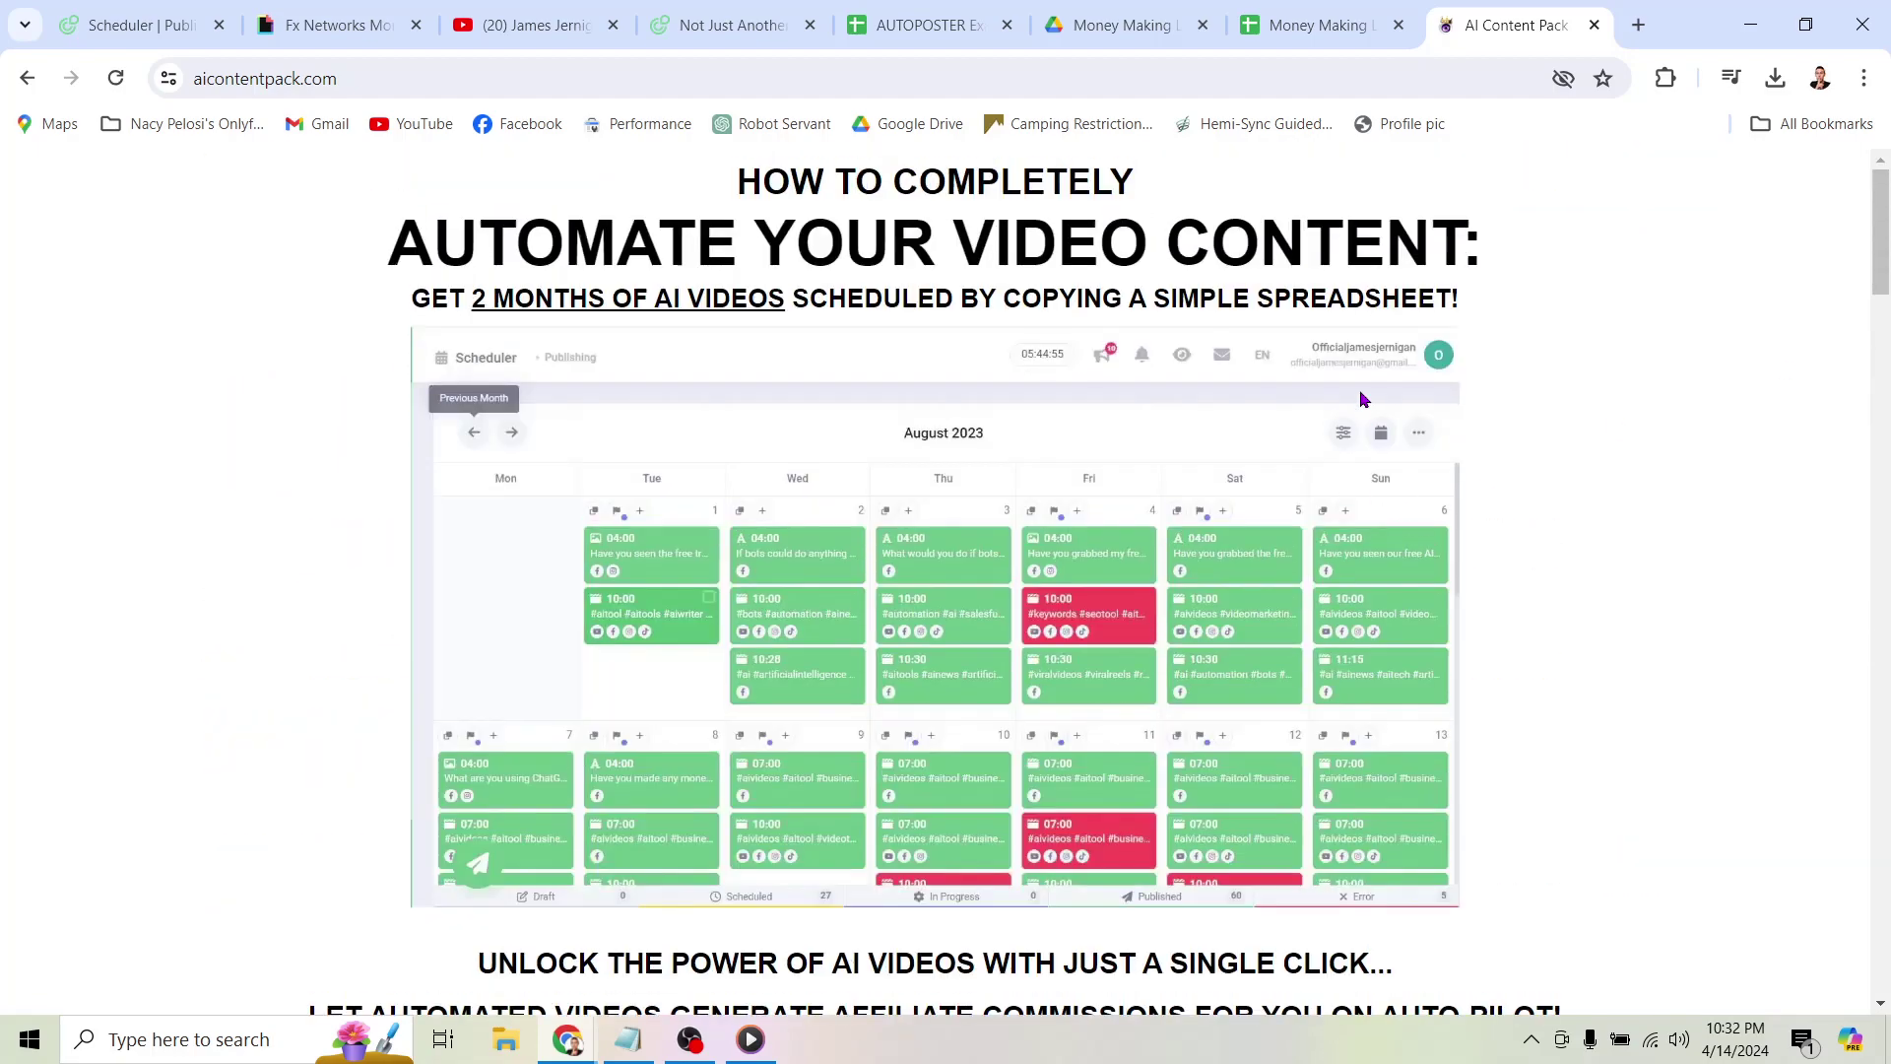
# Undo the old fill and set AUTOPOSTER cell A2 to April 18, 2024.
pyautogui.click(917, 25)
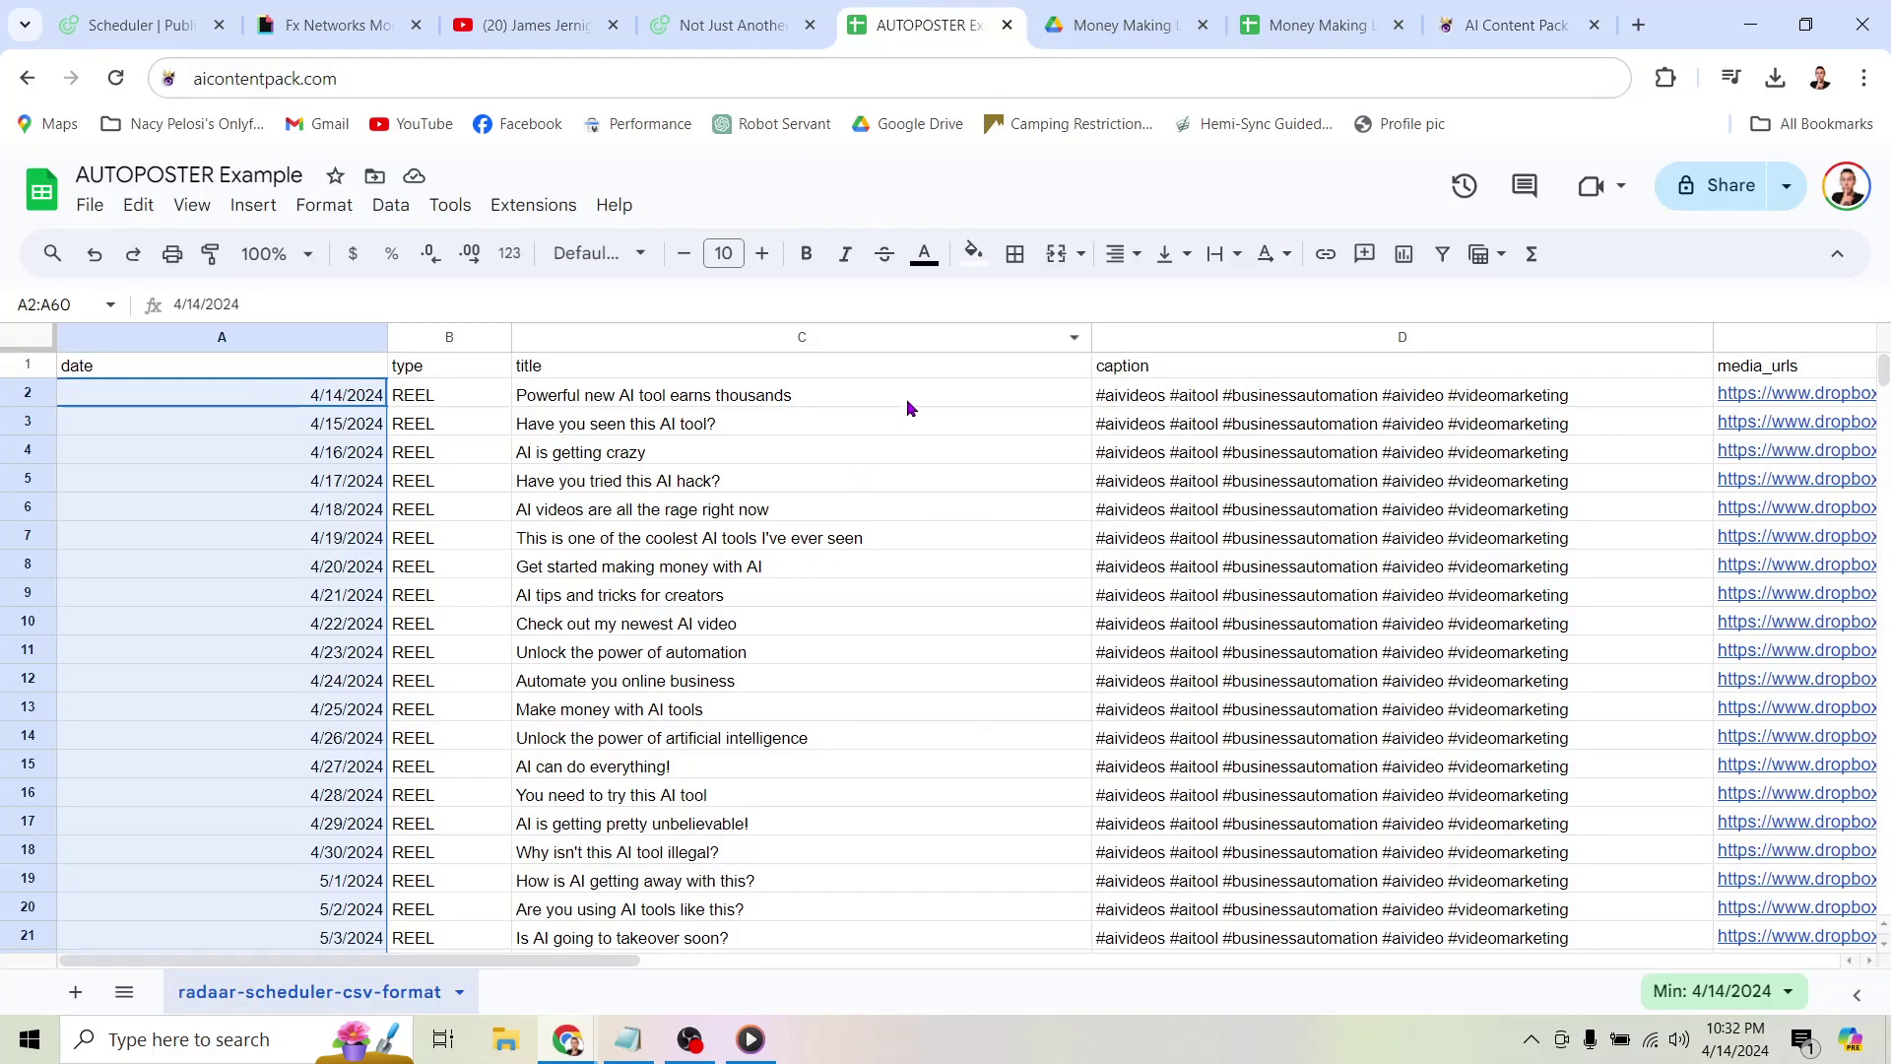
pyautogui.scroll(-5, 1104, 548)
pyautogui.scroll(-5, 1102, 547)
pyautogui.scroll(-5, 1103, 547)
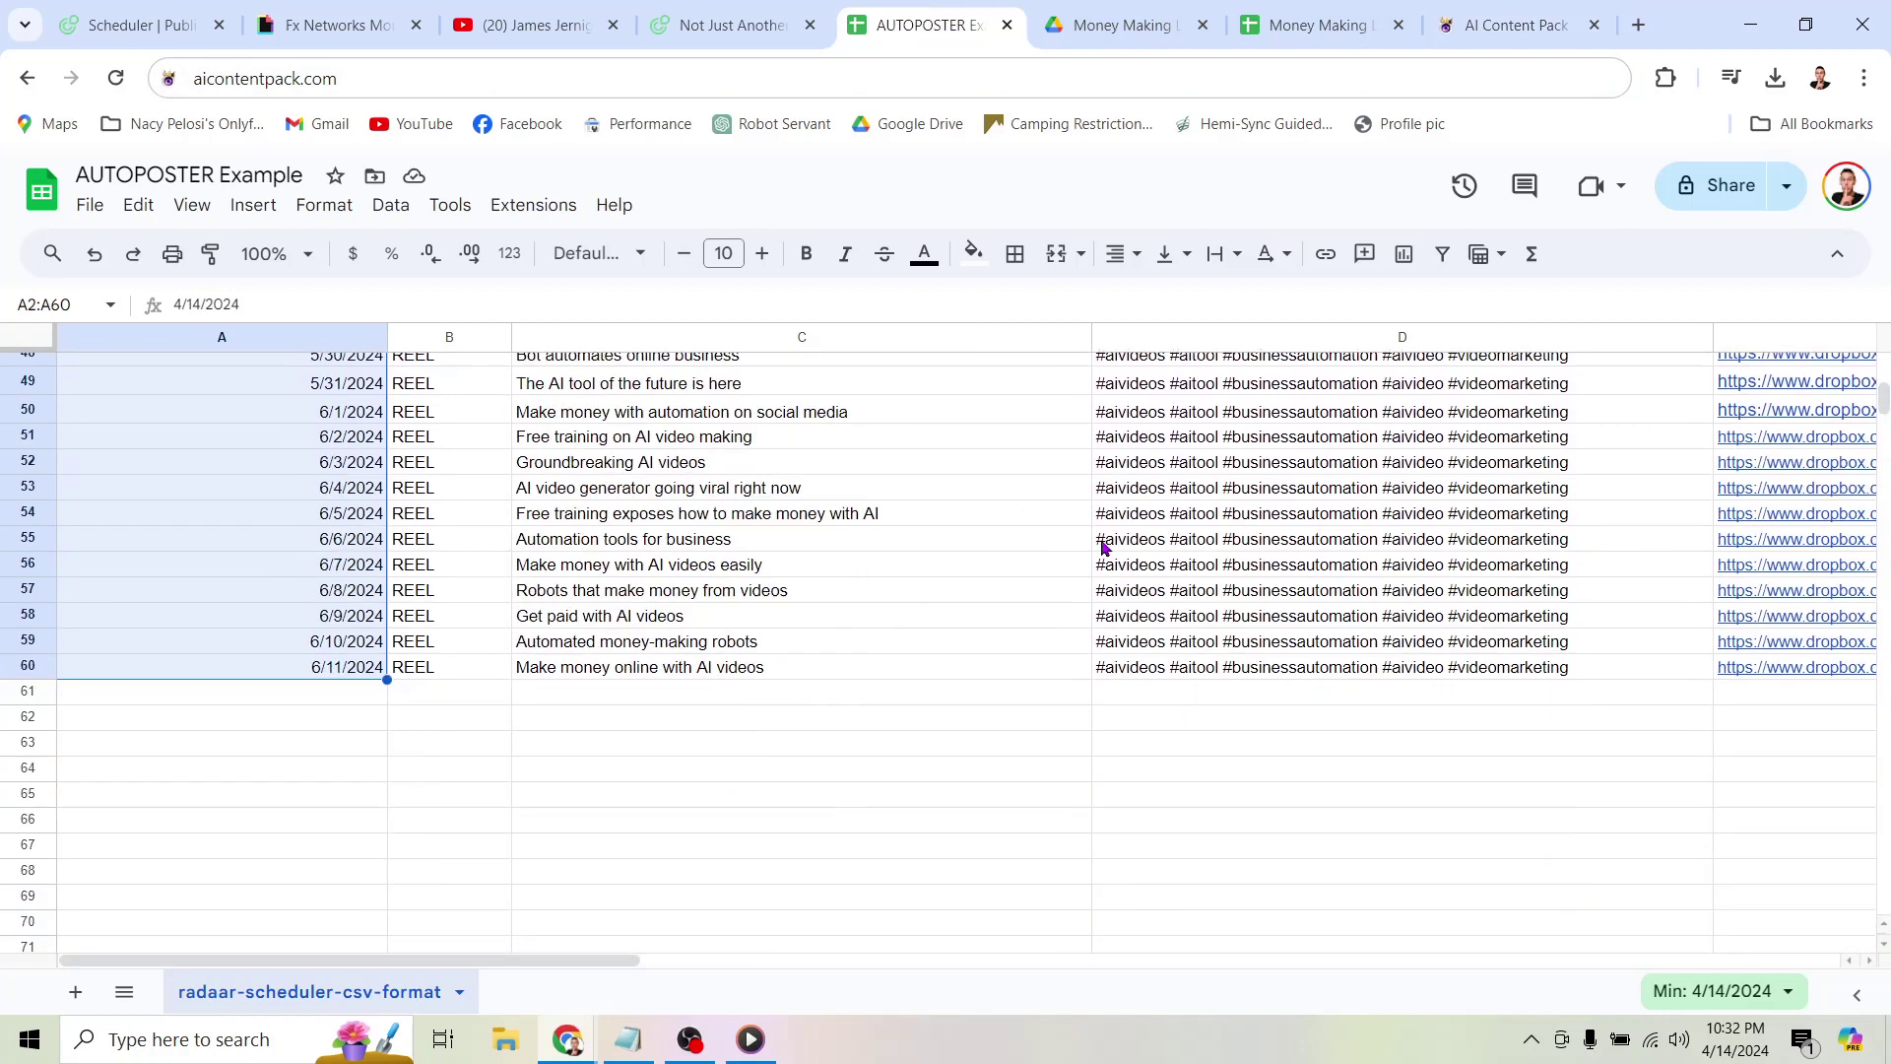
pyautogui.scroll(-5, 1103, 547)
pyautogui.scroll(7, 1103, 547)
pyautogui.scroll(5, 1103, 548)
pyautogui.scroll(5, 1102, 547)
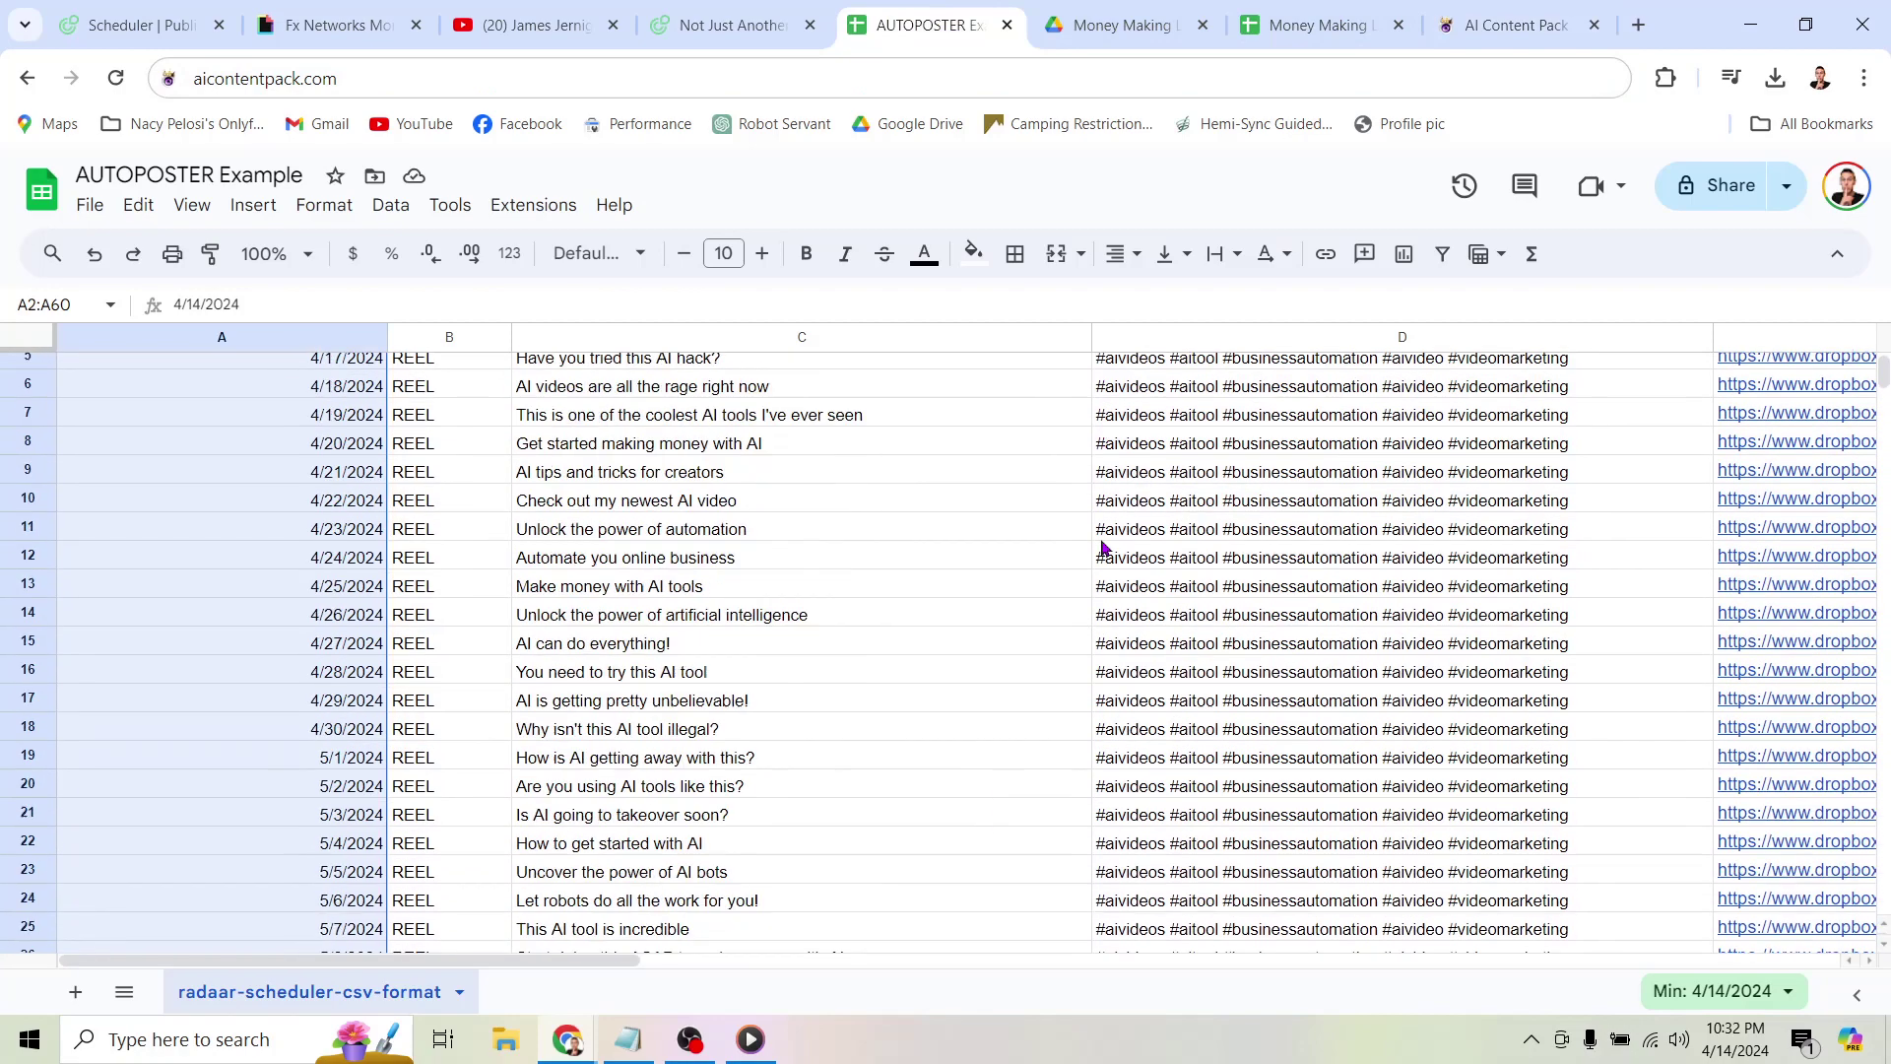
pyautogui.scroll(3, 1102, 547)
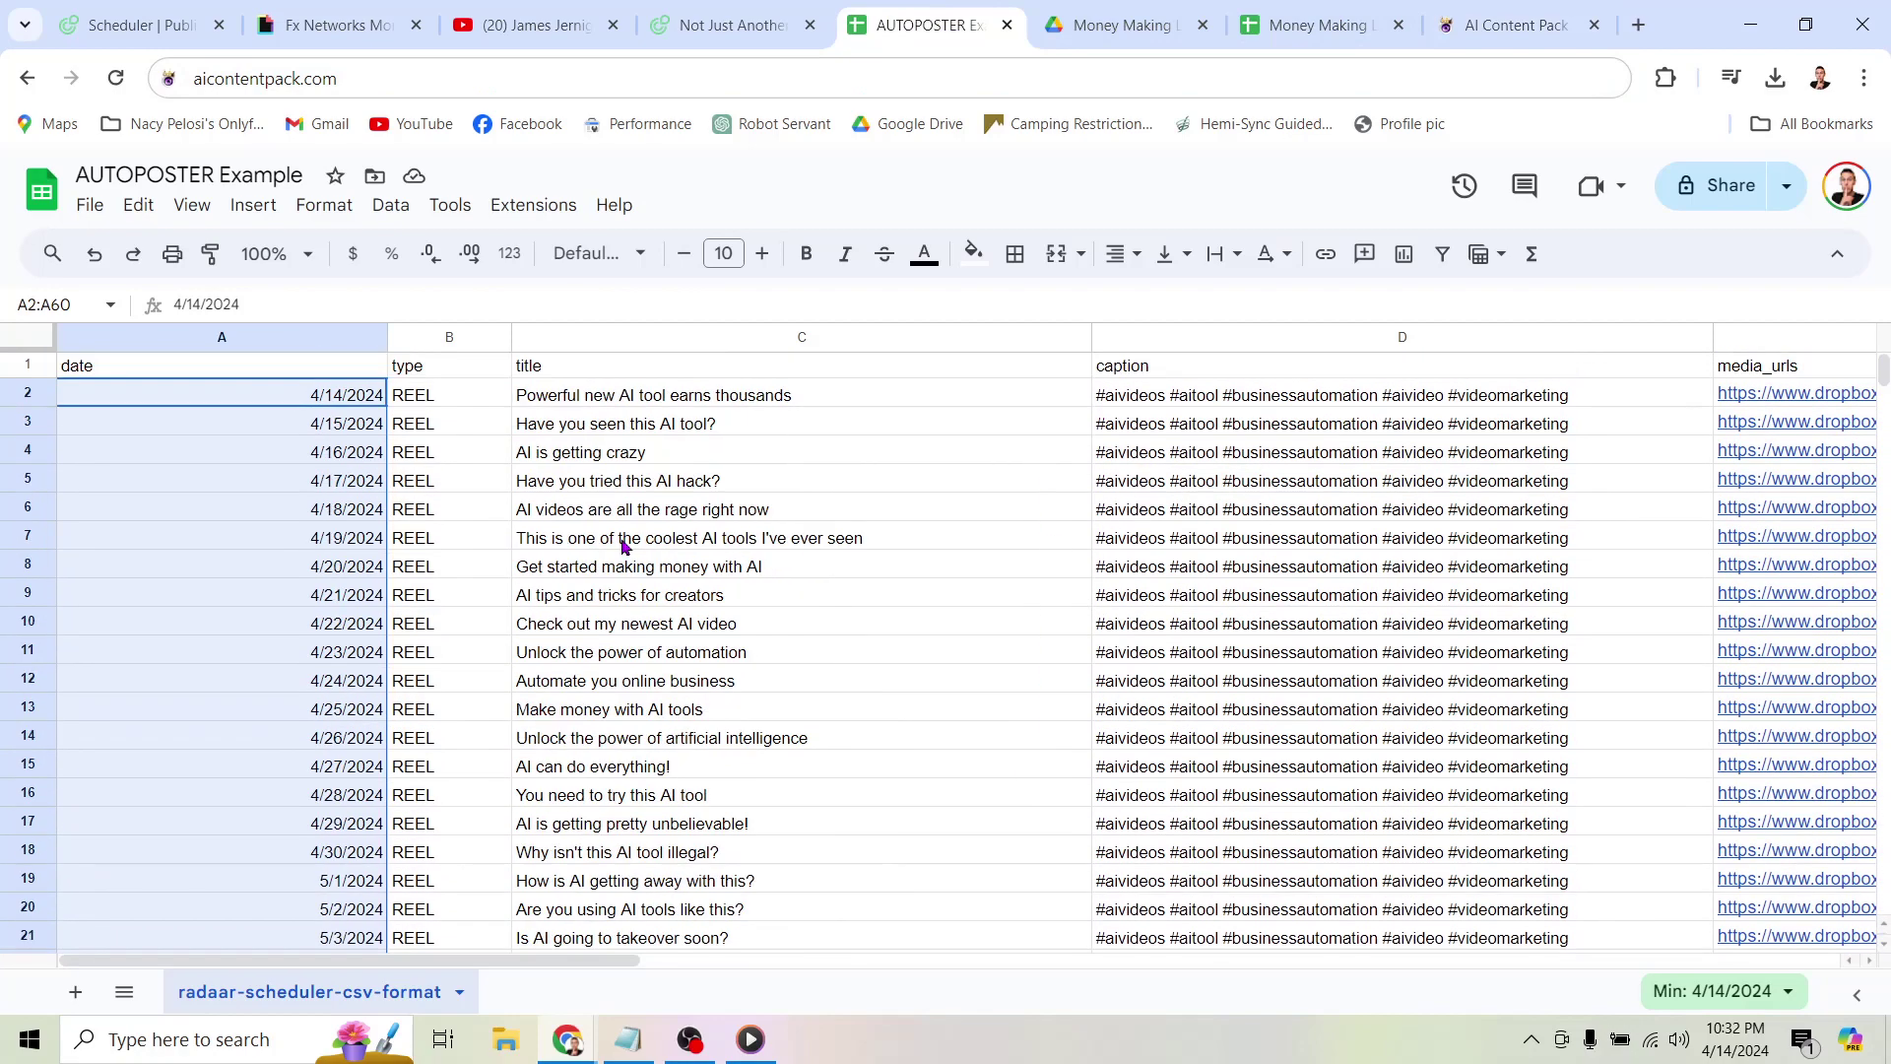
pyautogui.click(92, 255)
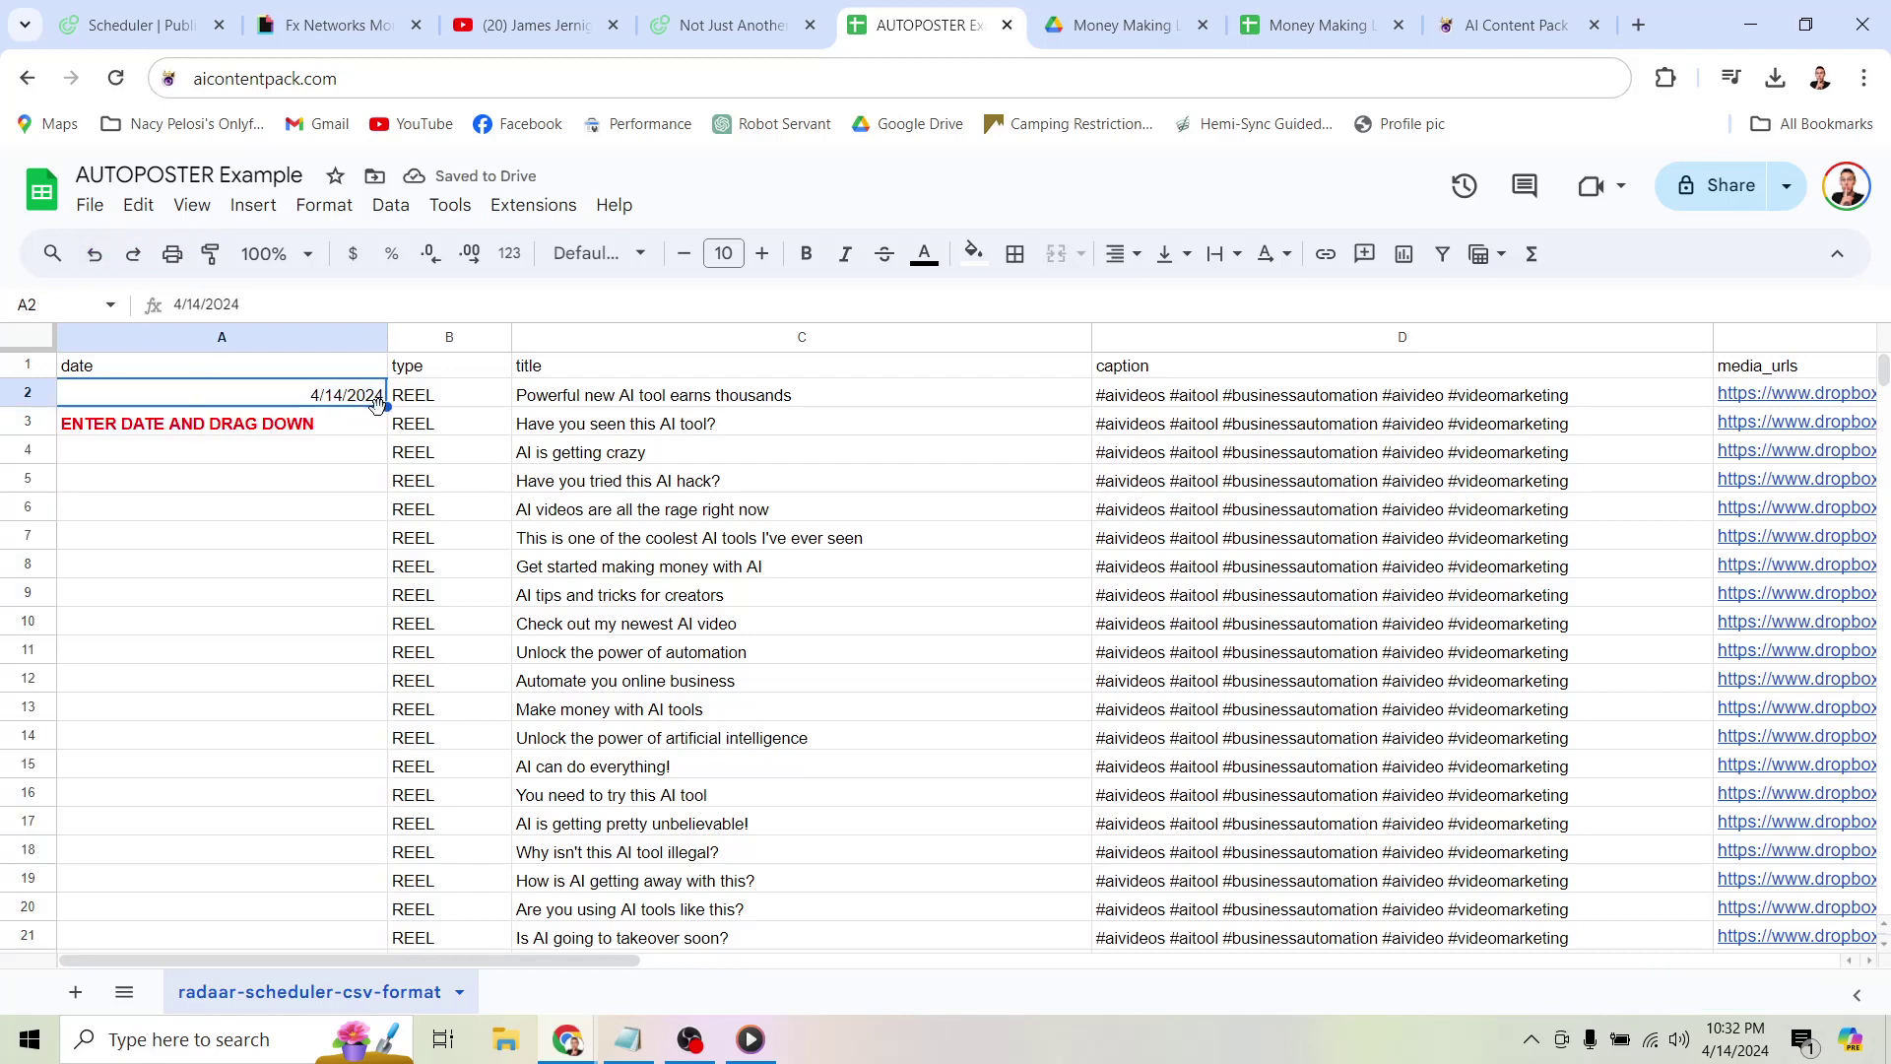
pyautogui.doubleClick(354, 396)
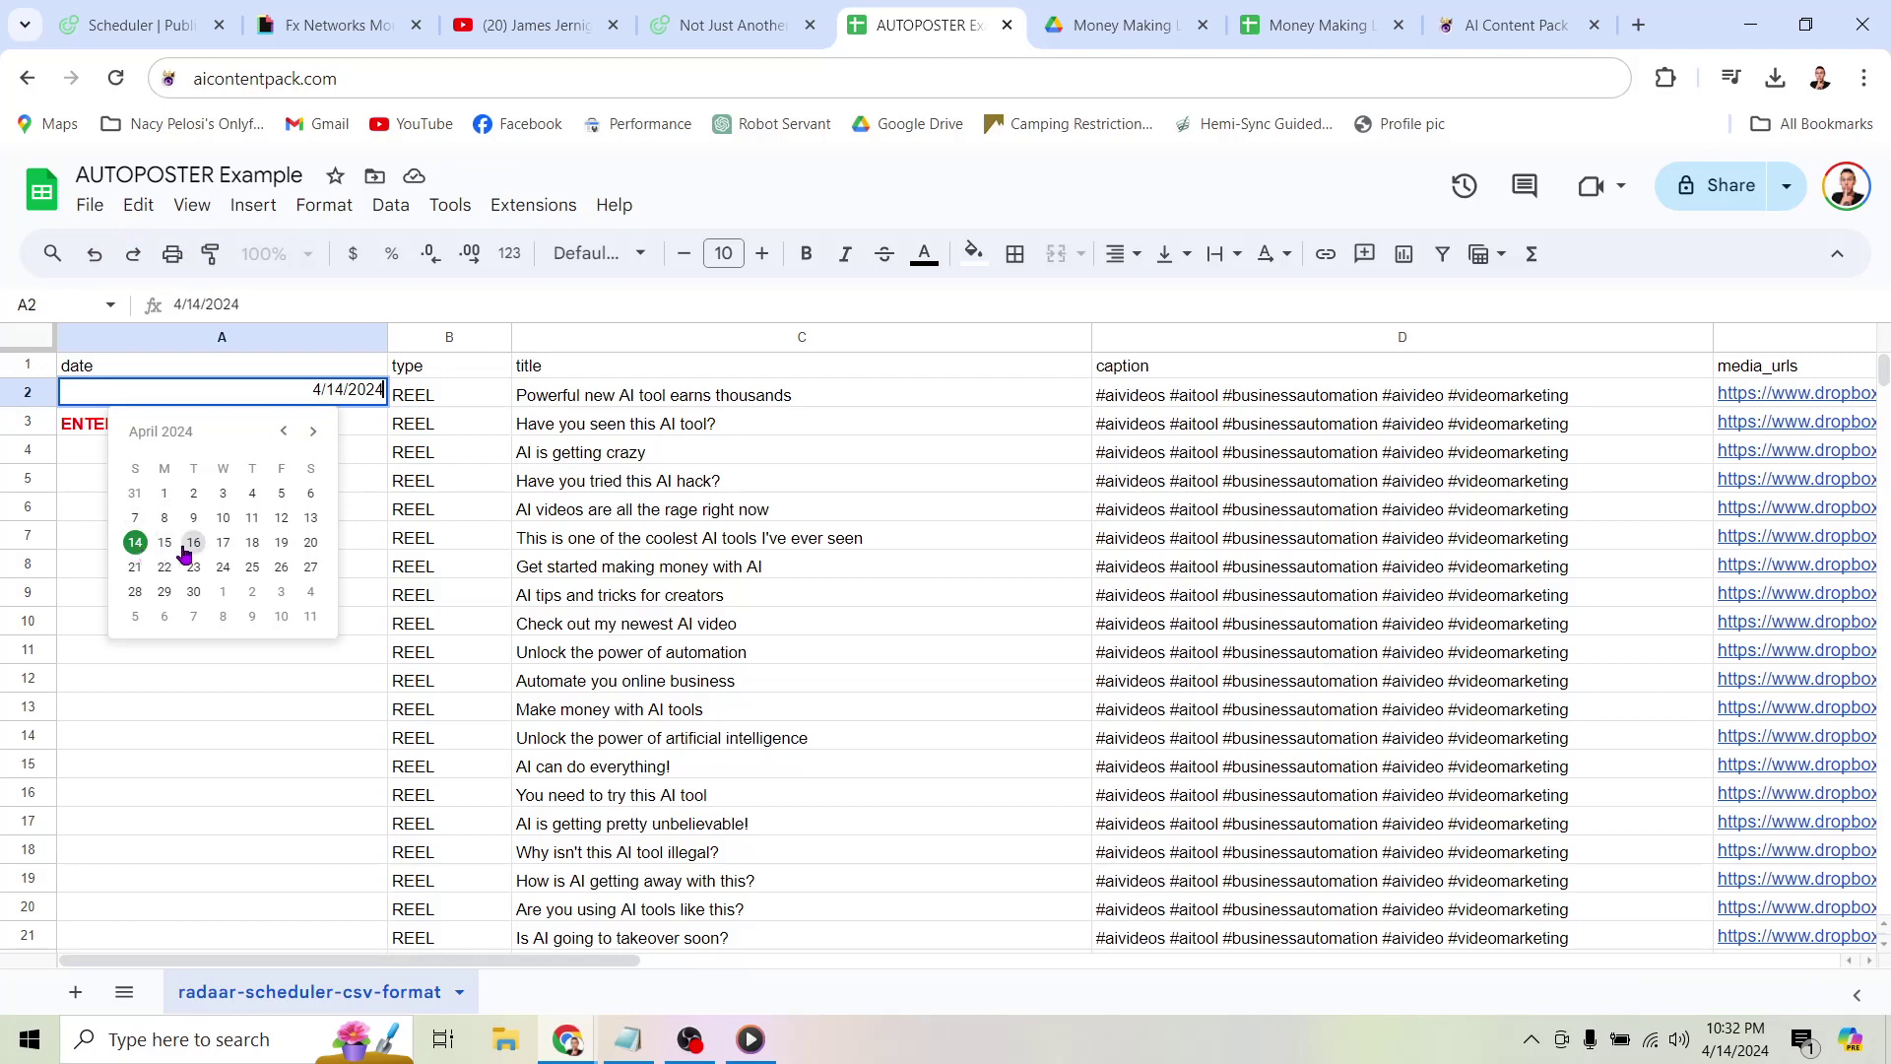
pyautogui.click(253, 542)
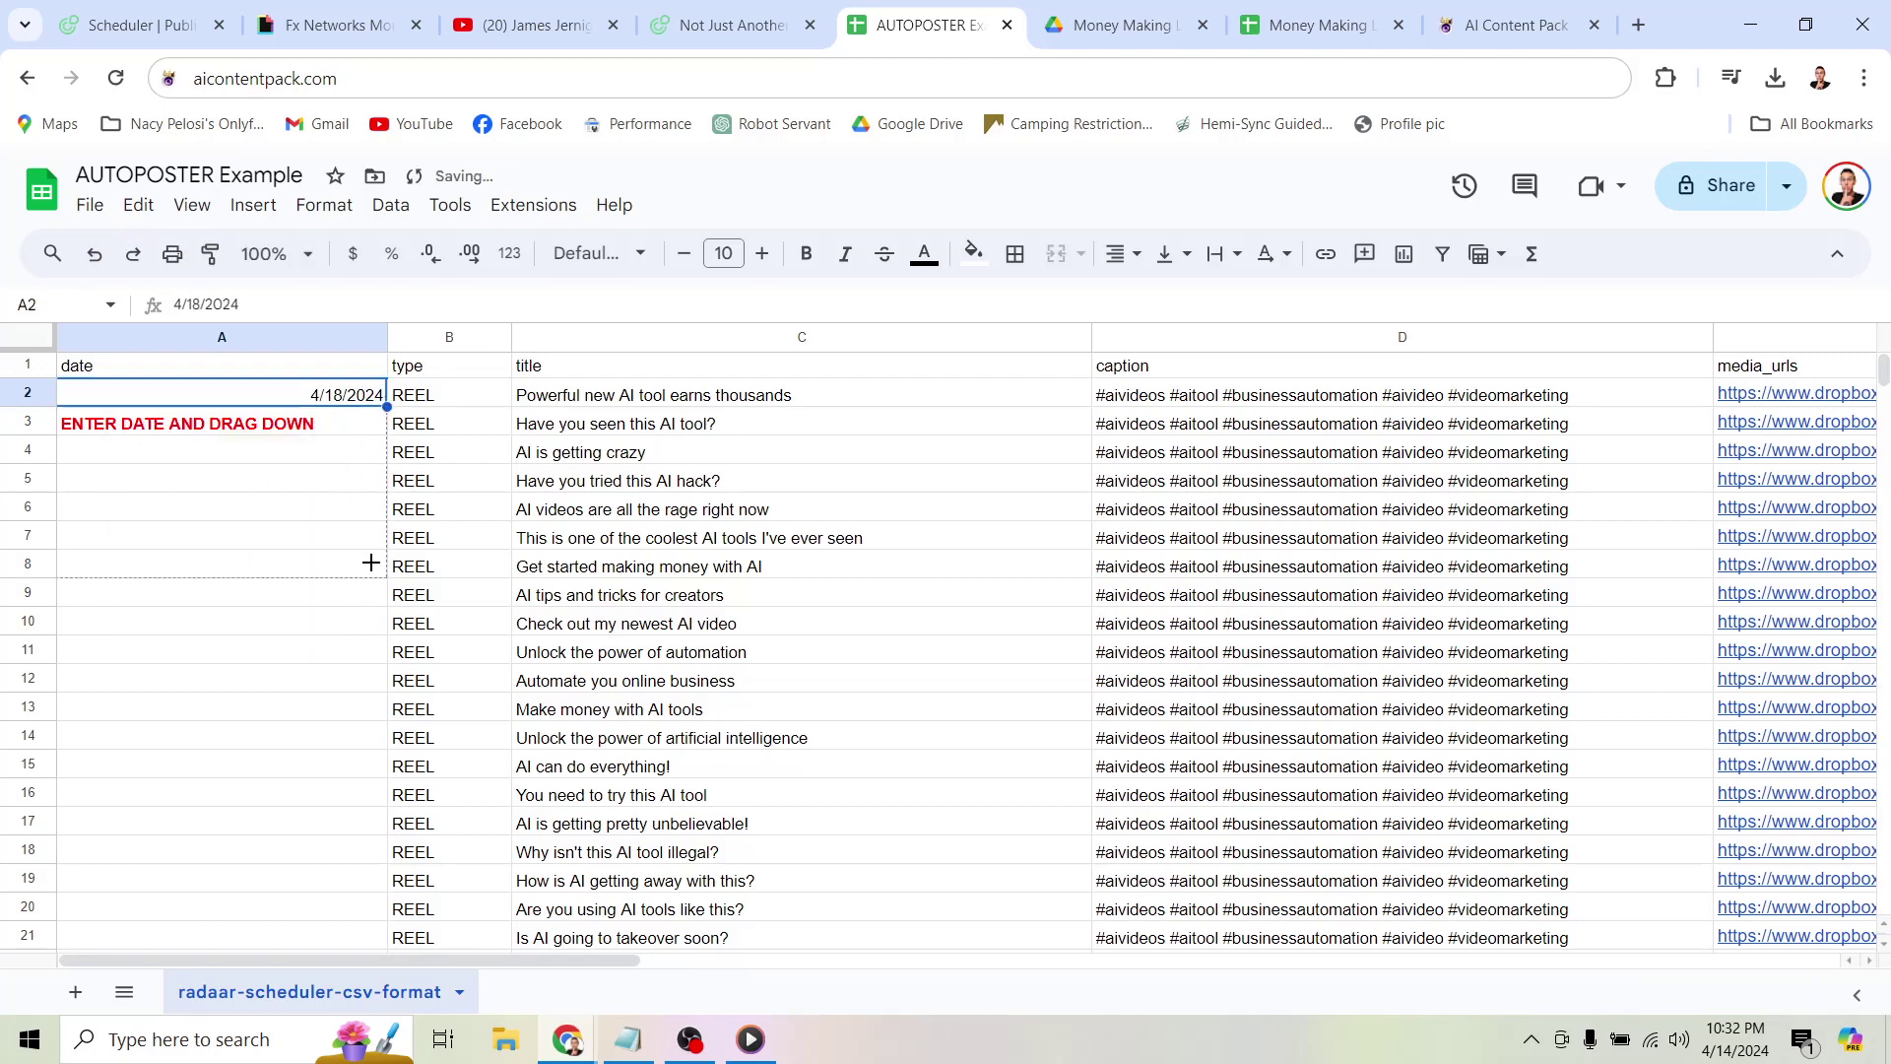
pyautogui.scroll(-5, 366, 565)
pyautogui.scroll(-5, 365, 564)
pyautogui.scroll(-3, 364, 564)
pyautogui.scroll(-2, 365, 565)
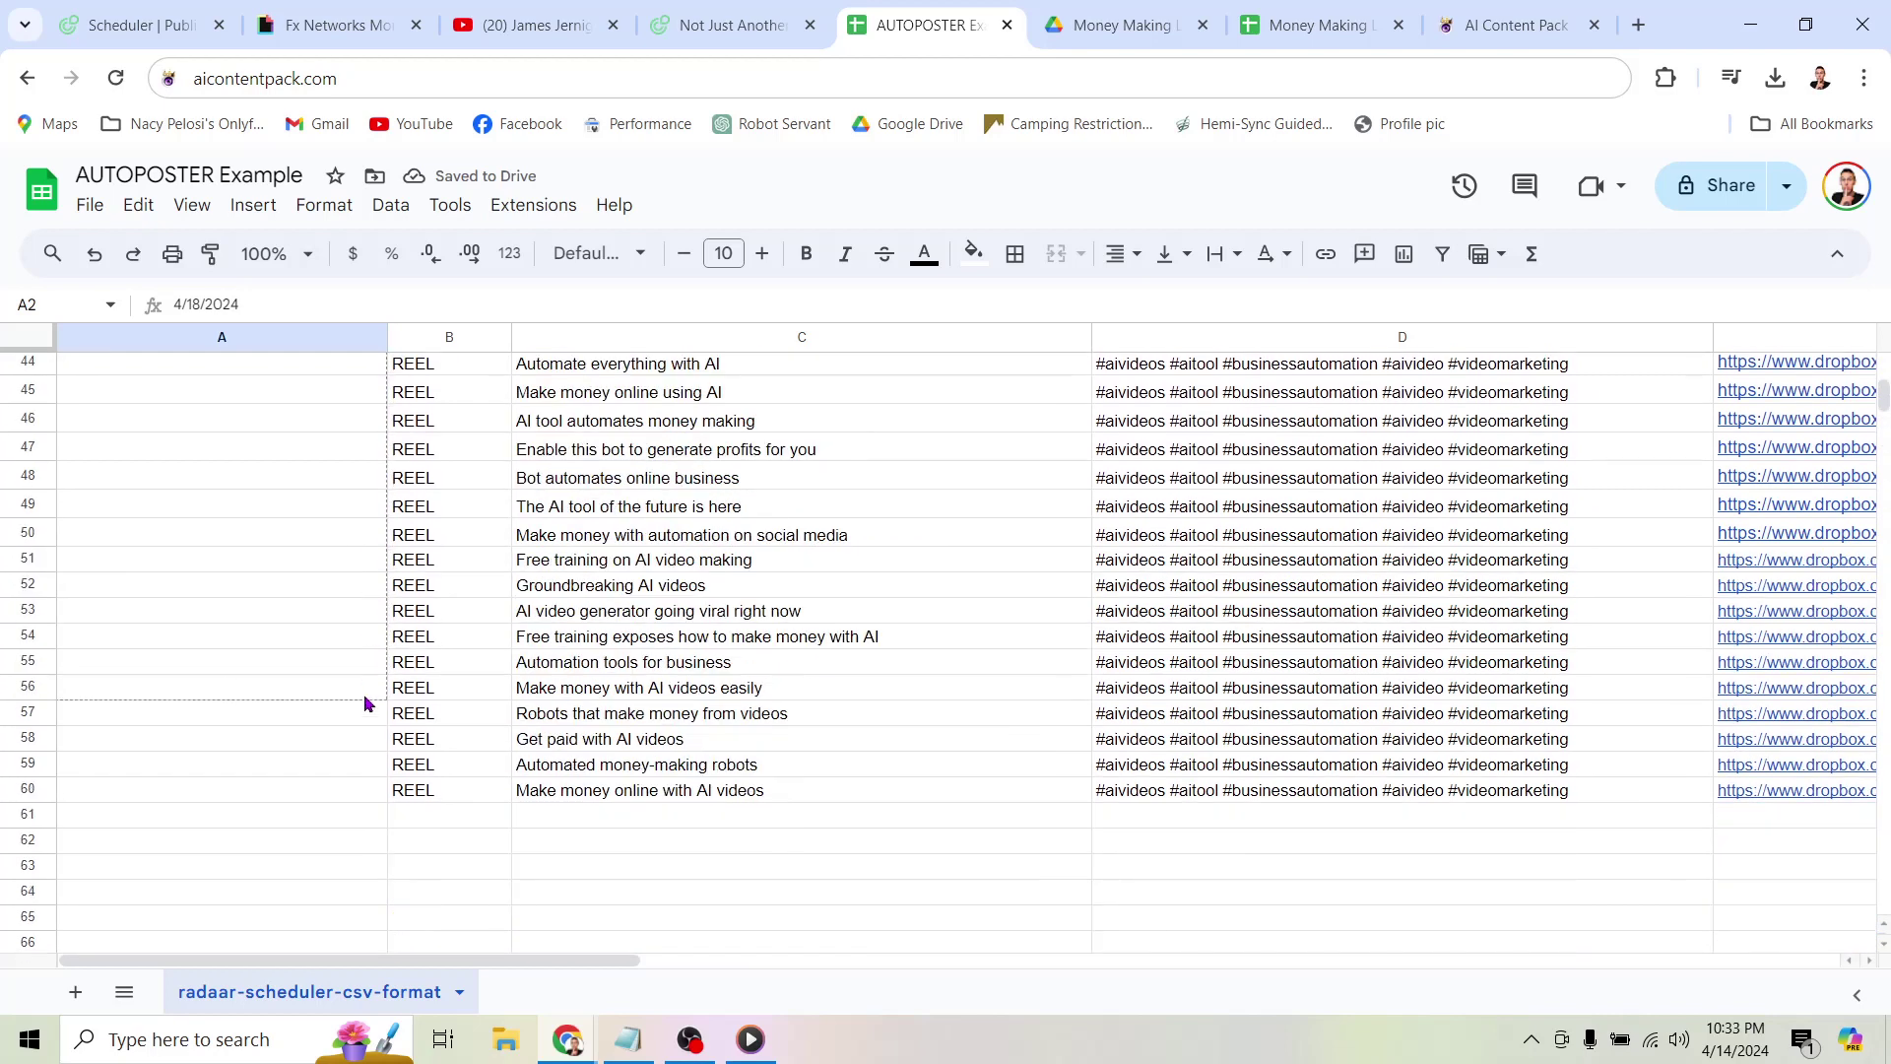
# Fill the date column daily down to row 60 (6/15/2024) and bring up the File menu for download.
pyautogui.keyDown('shift'); pyautogui.click(365, 793); pyautogui.keyUp('shift')
pyautogui.hotkey('ctrl', 'Return')
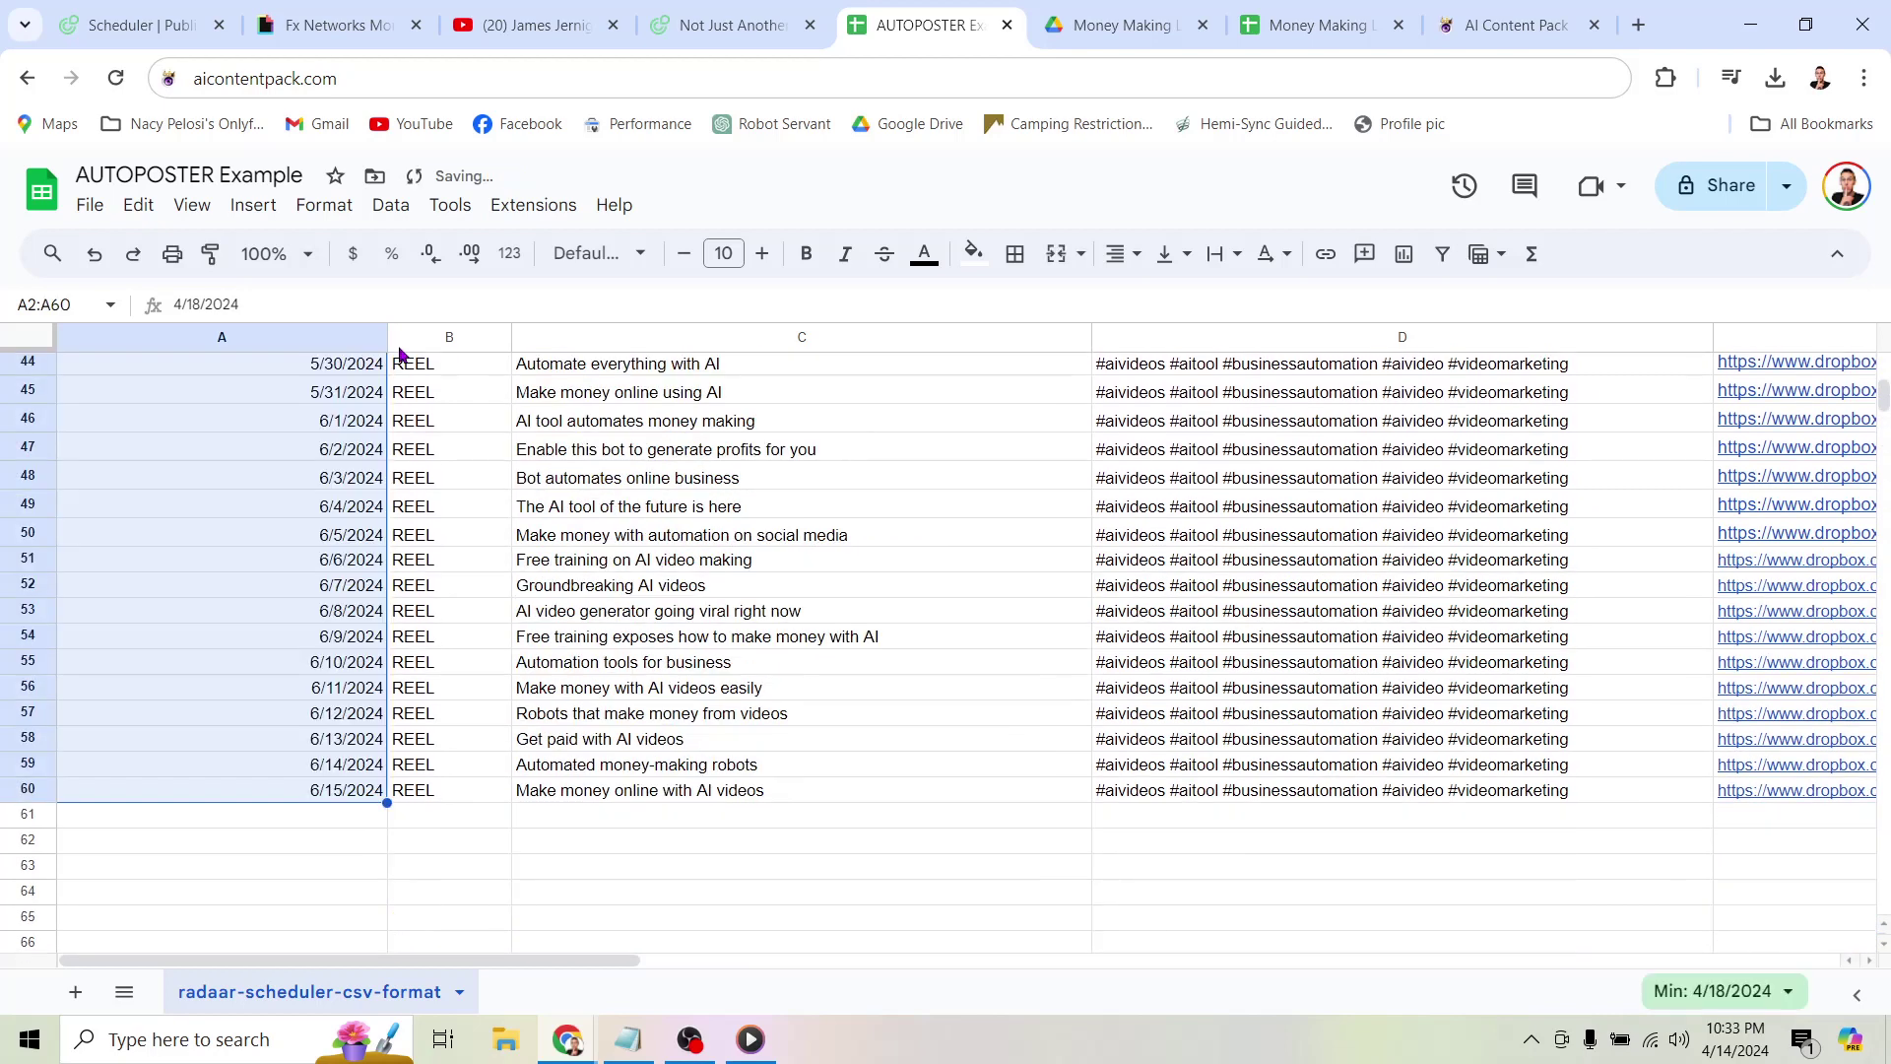
pyautogui.click(89, 205)
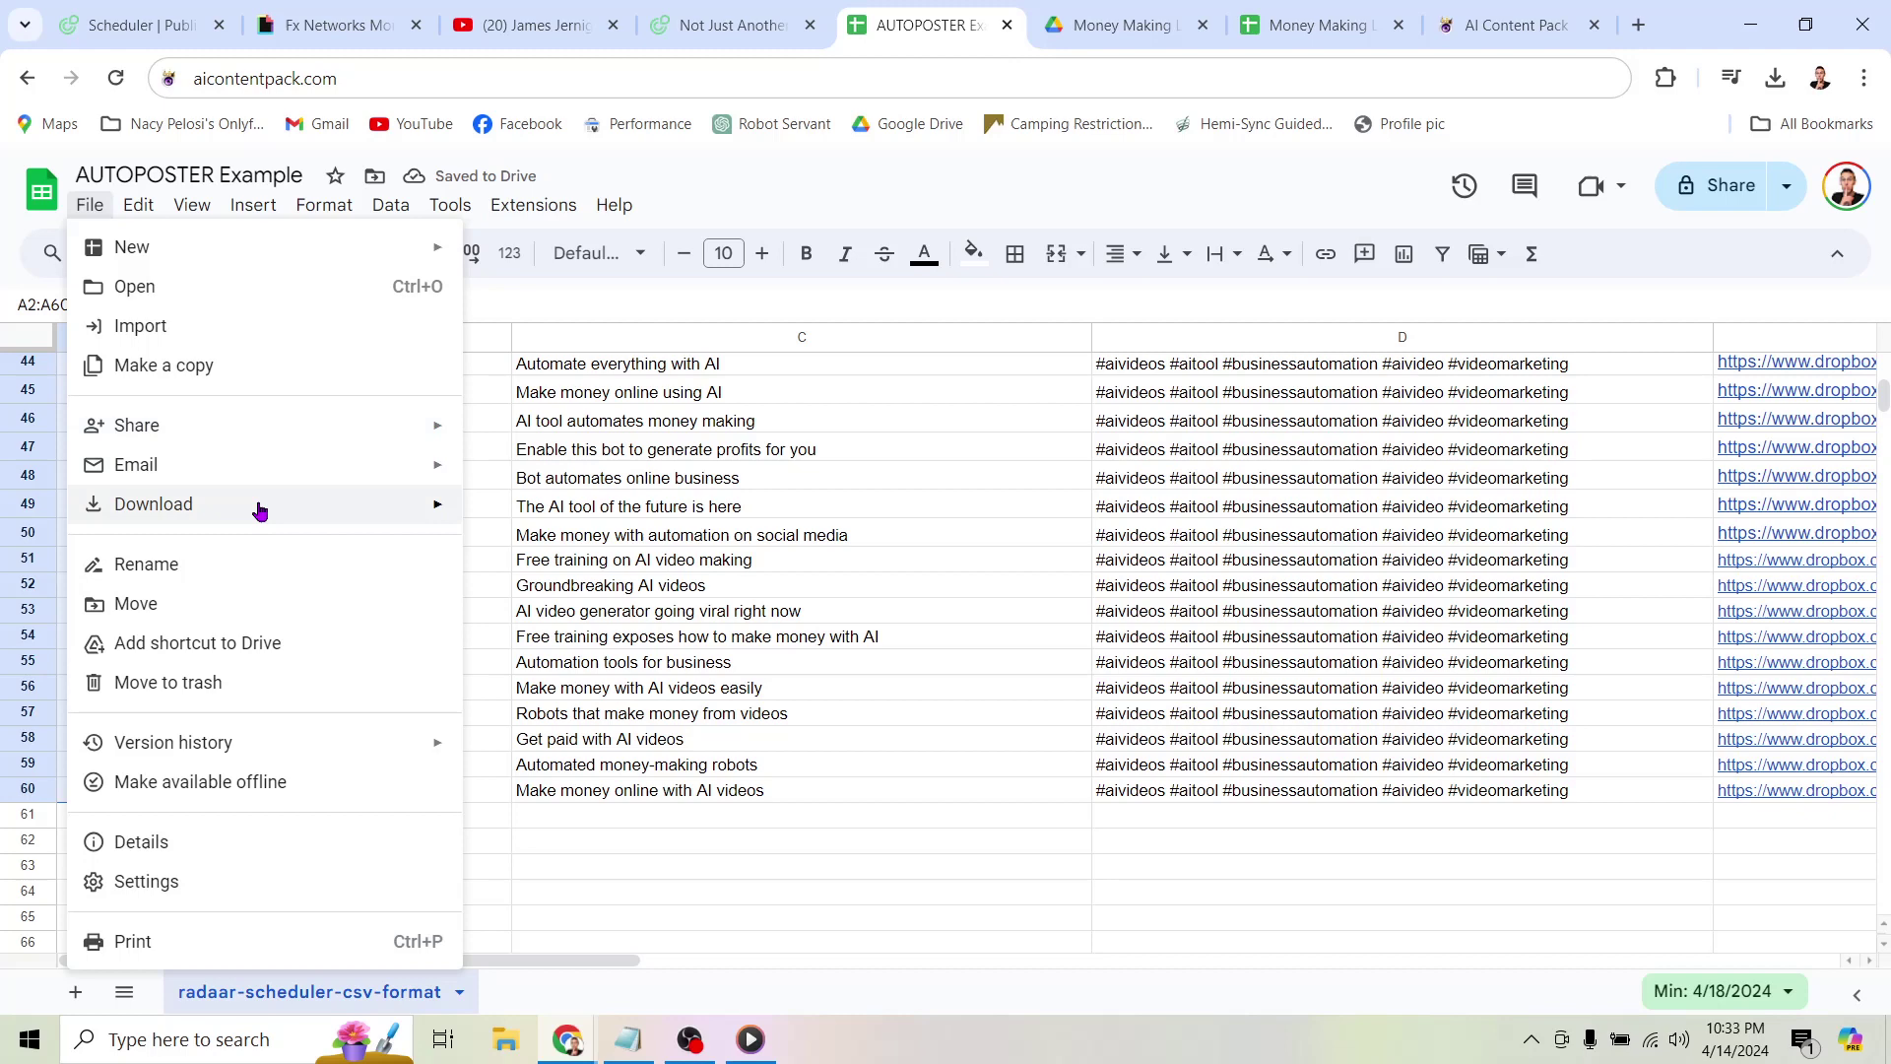
pyautogui.moveTo(154, 505)
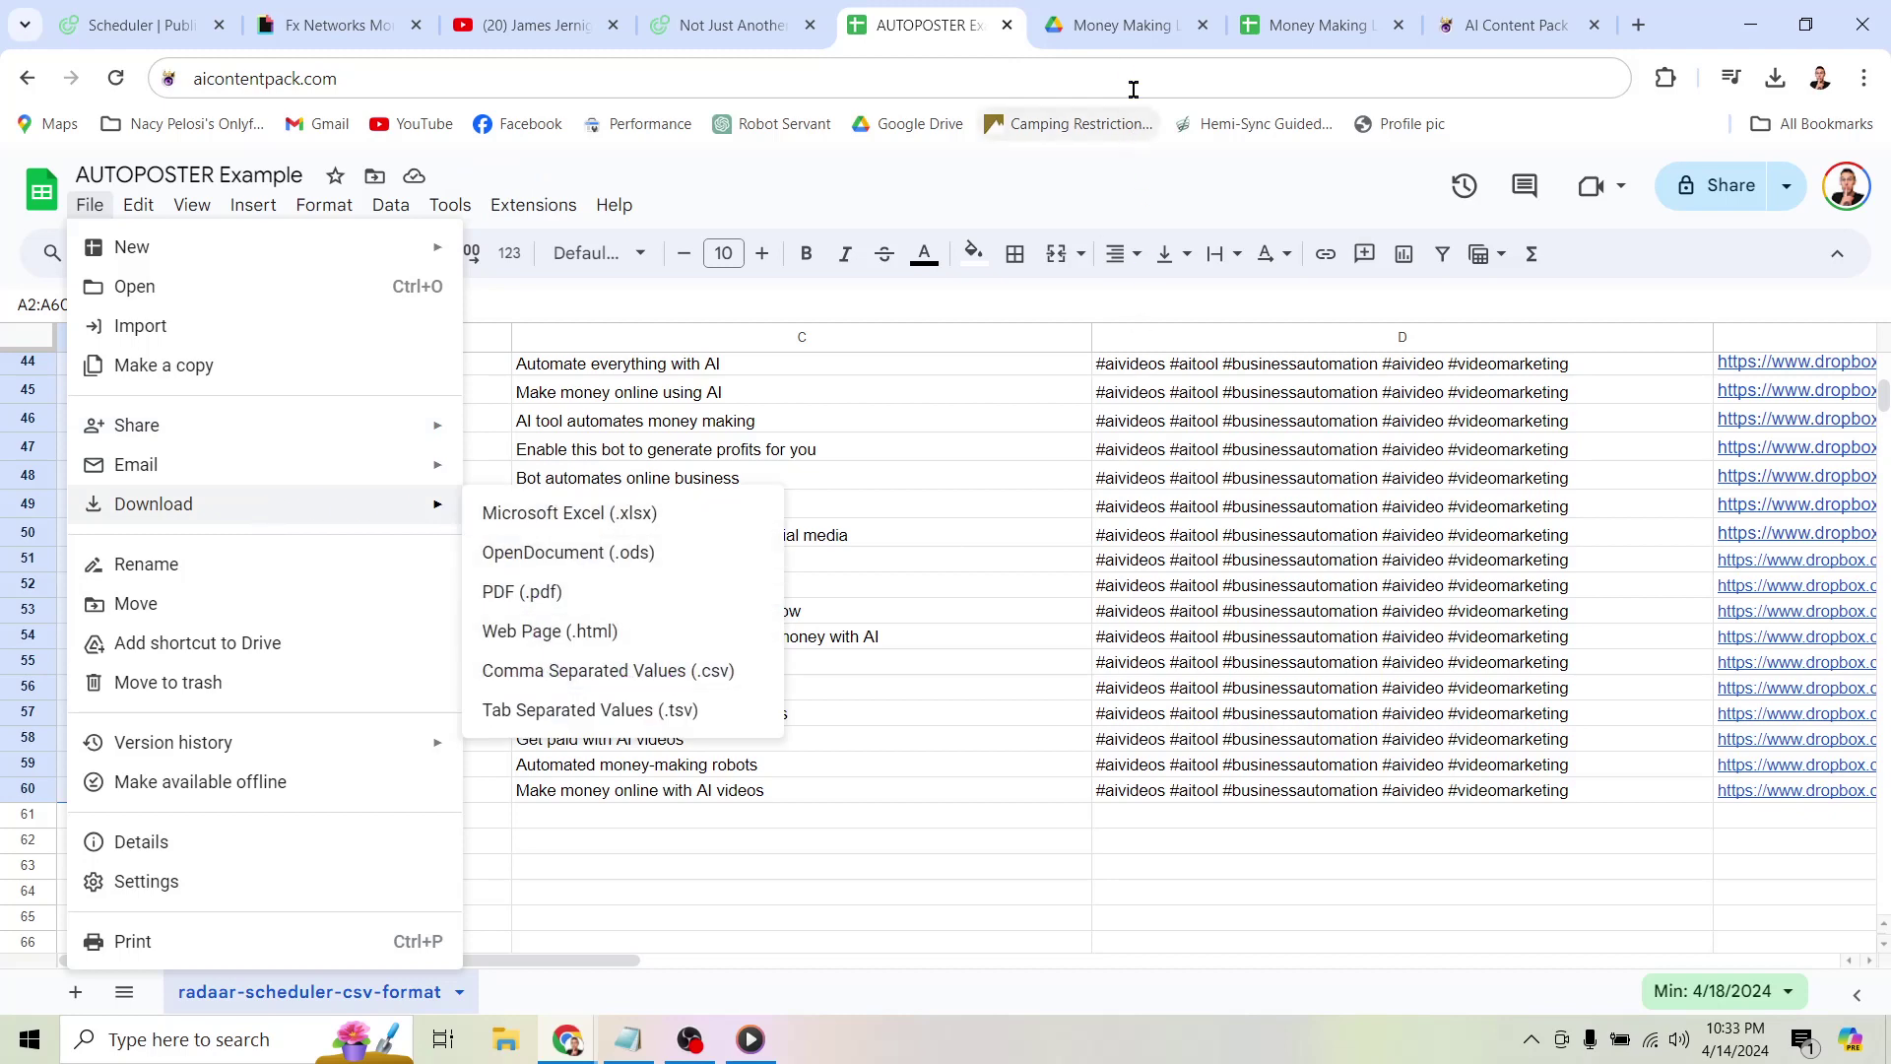
# Reopen and close Radaar's Bulk (CSV) Import window, then bring the Notepad notes forward.
pyautogui.click(158, 22)
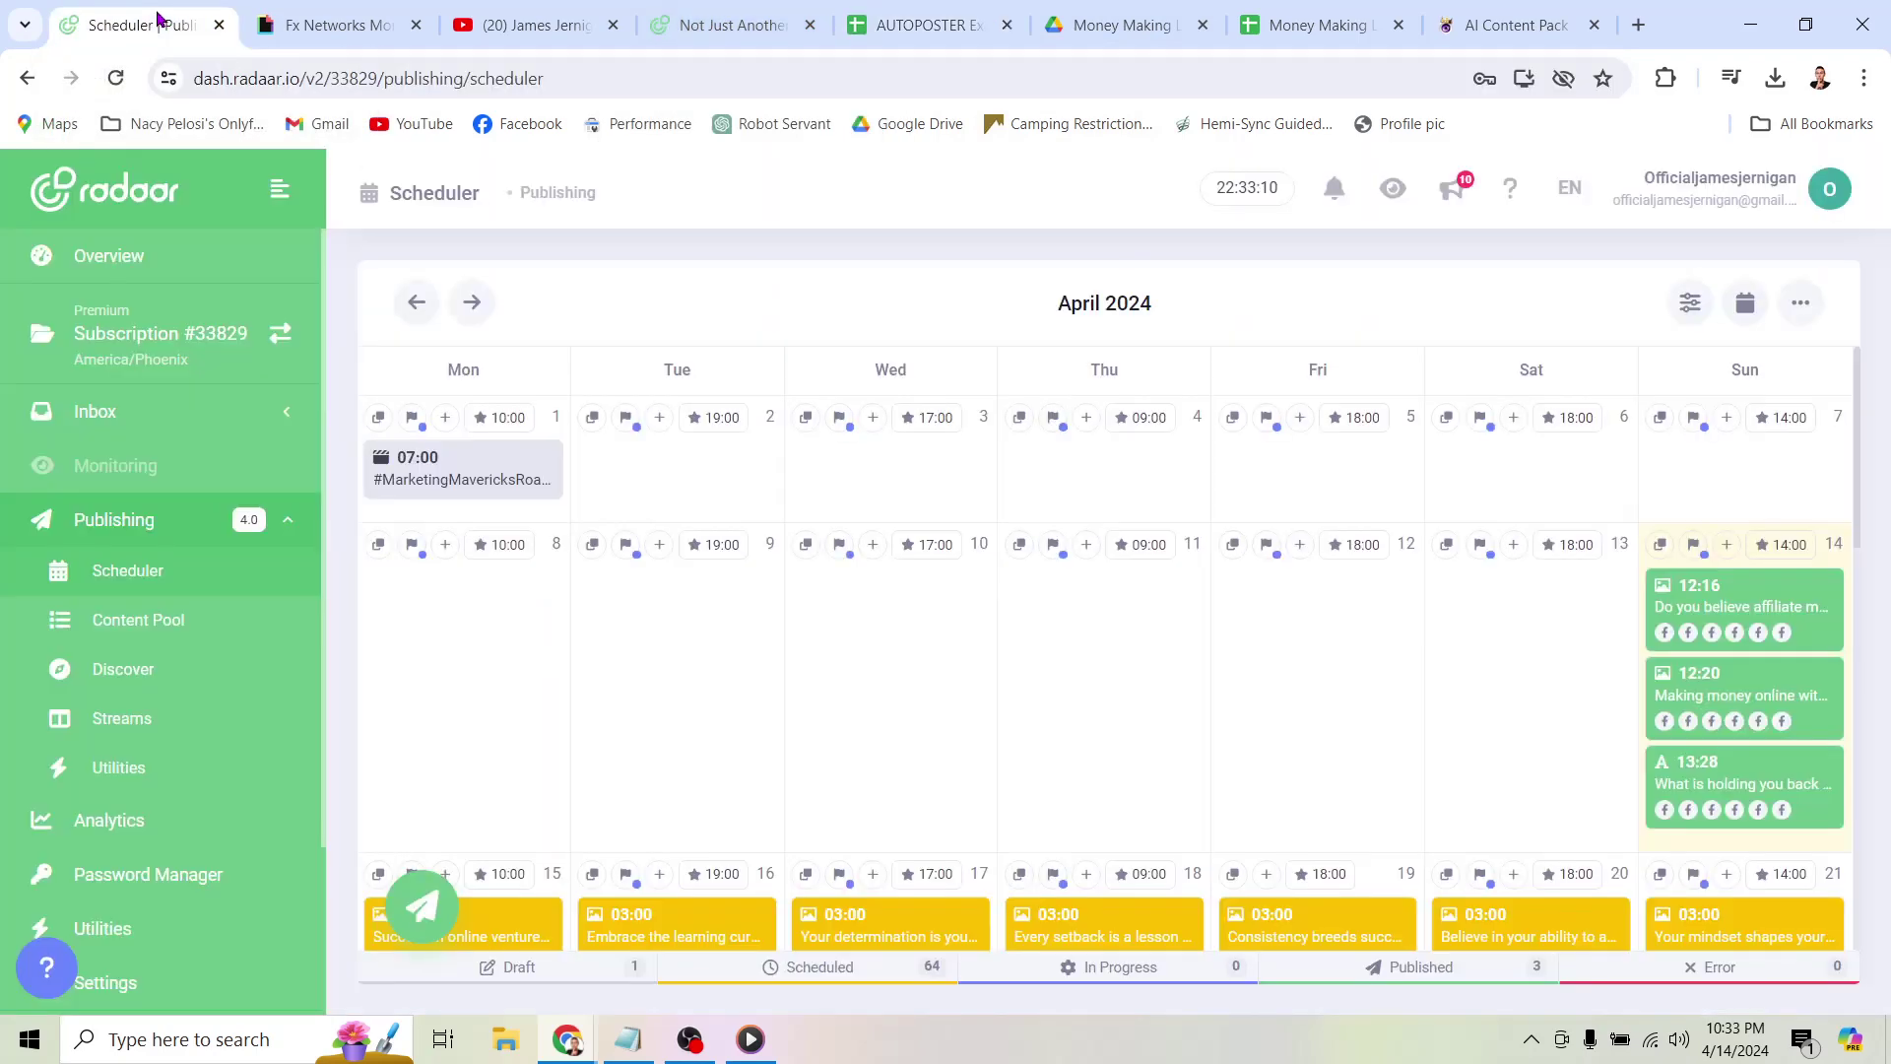
pyautogui.click(425, 905)
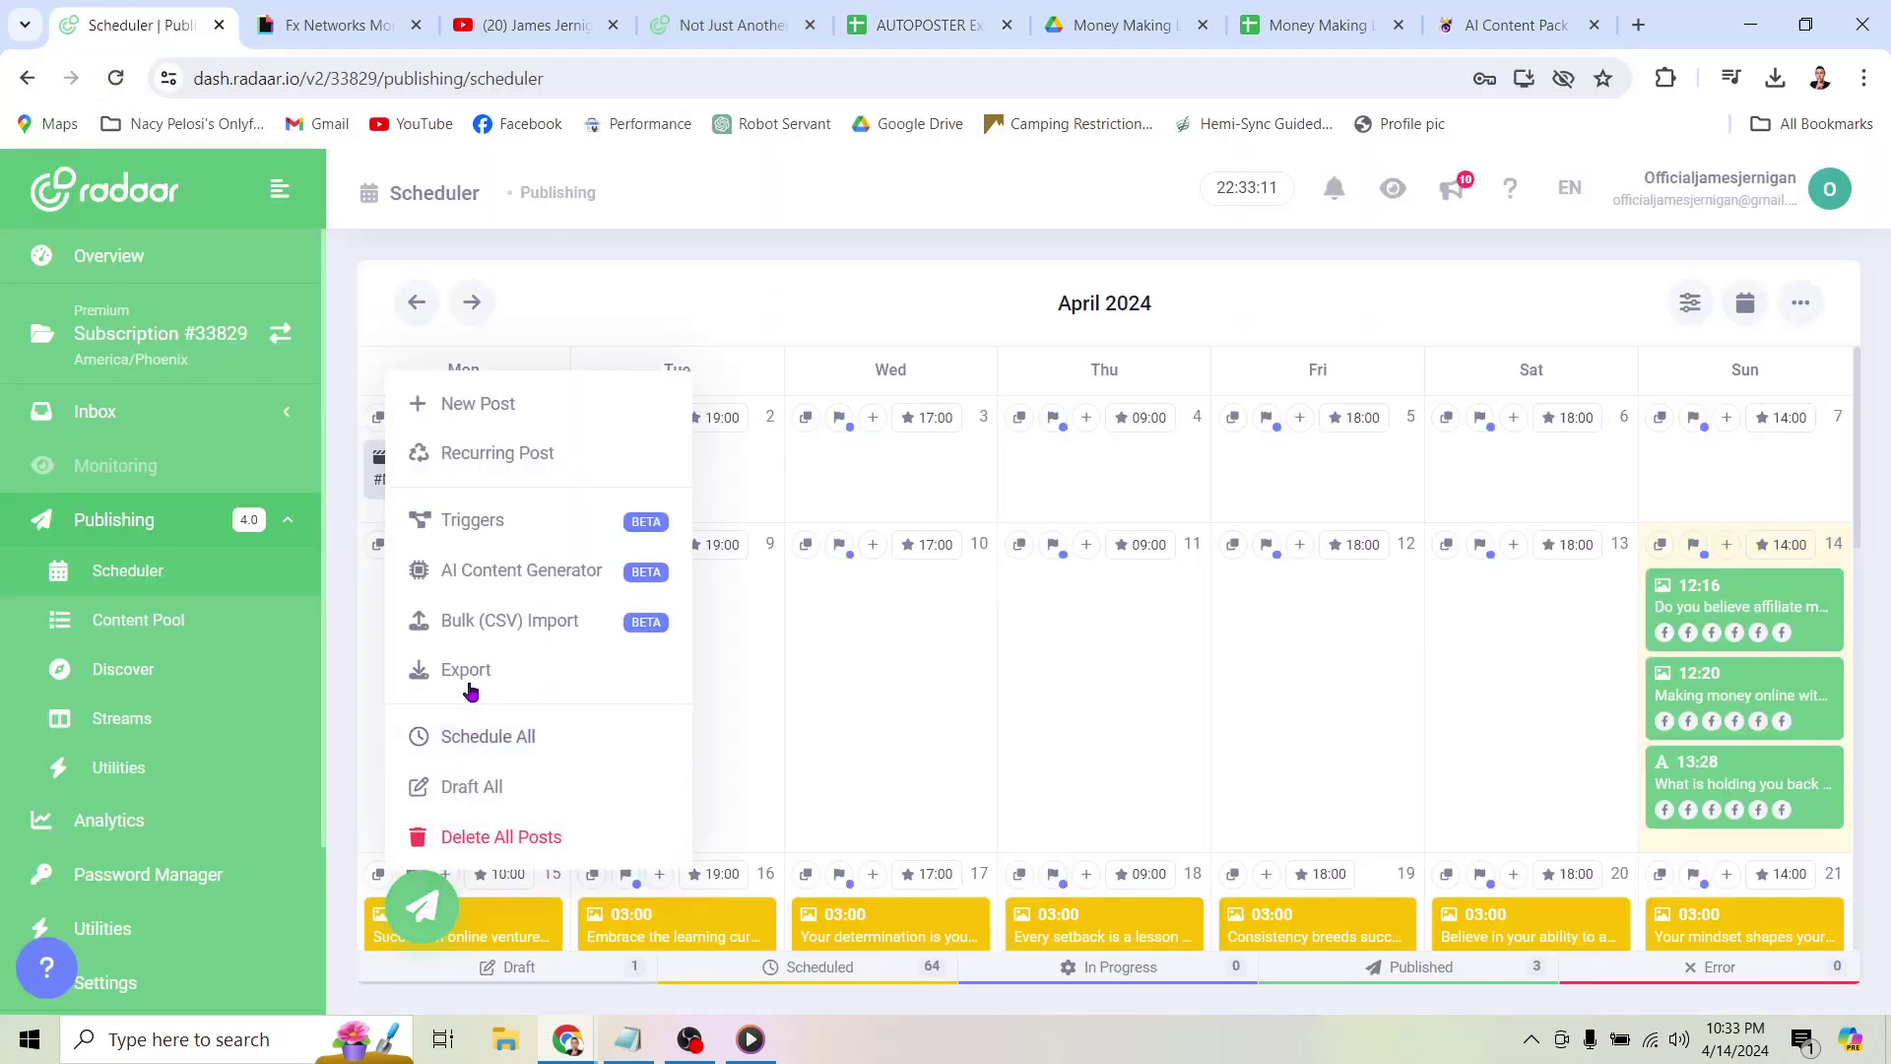
pyautogui.click(465, 621)
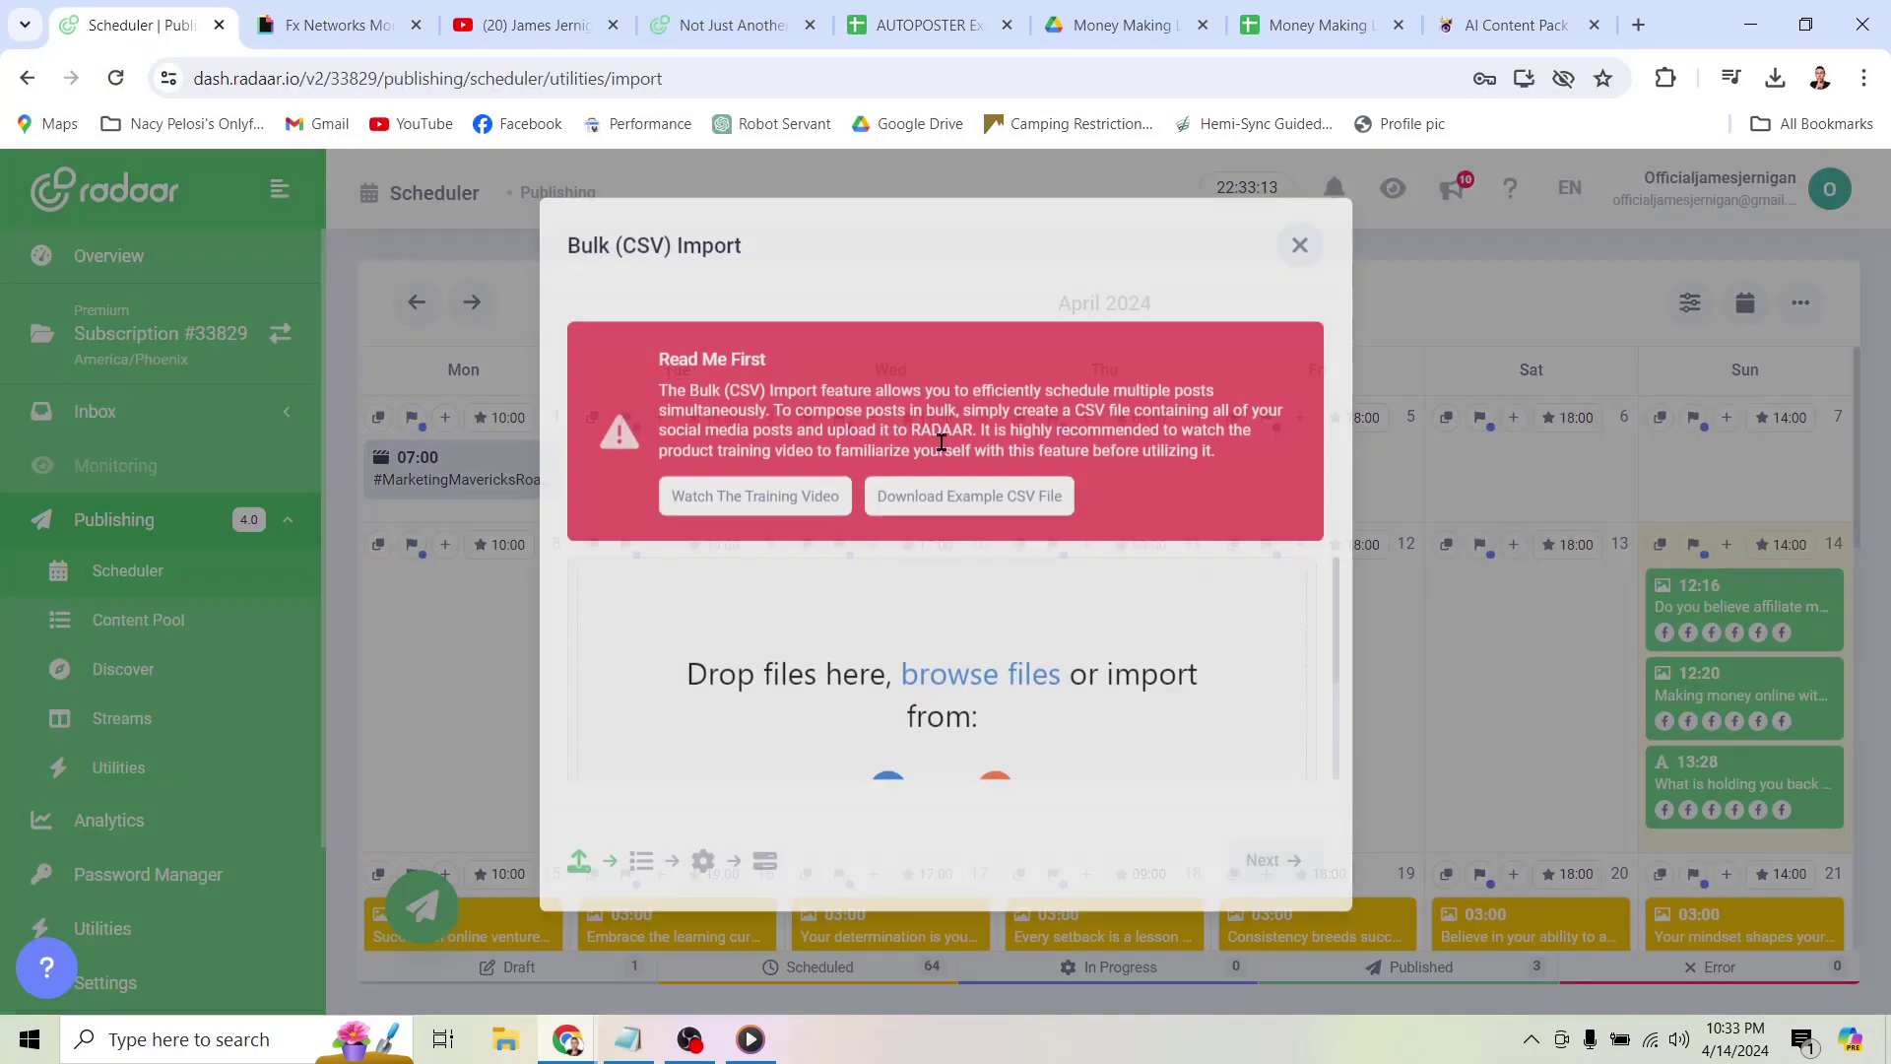
pyautogui.scroll(-2, 946, 651)
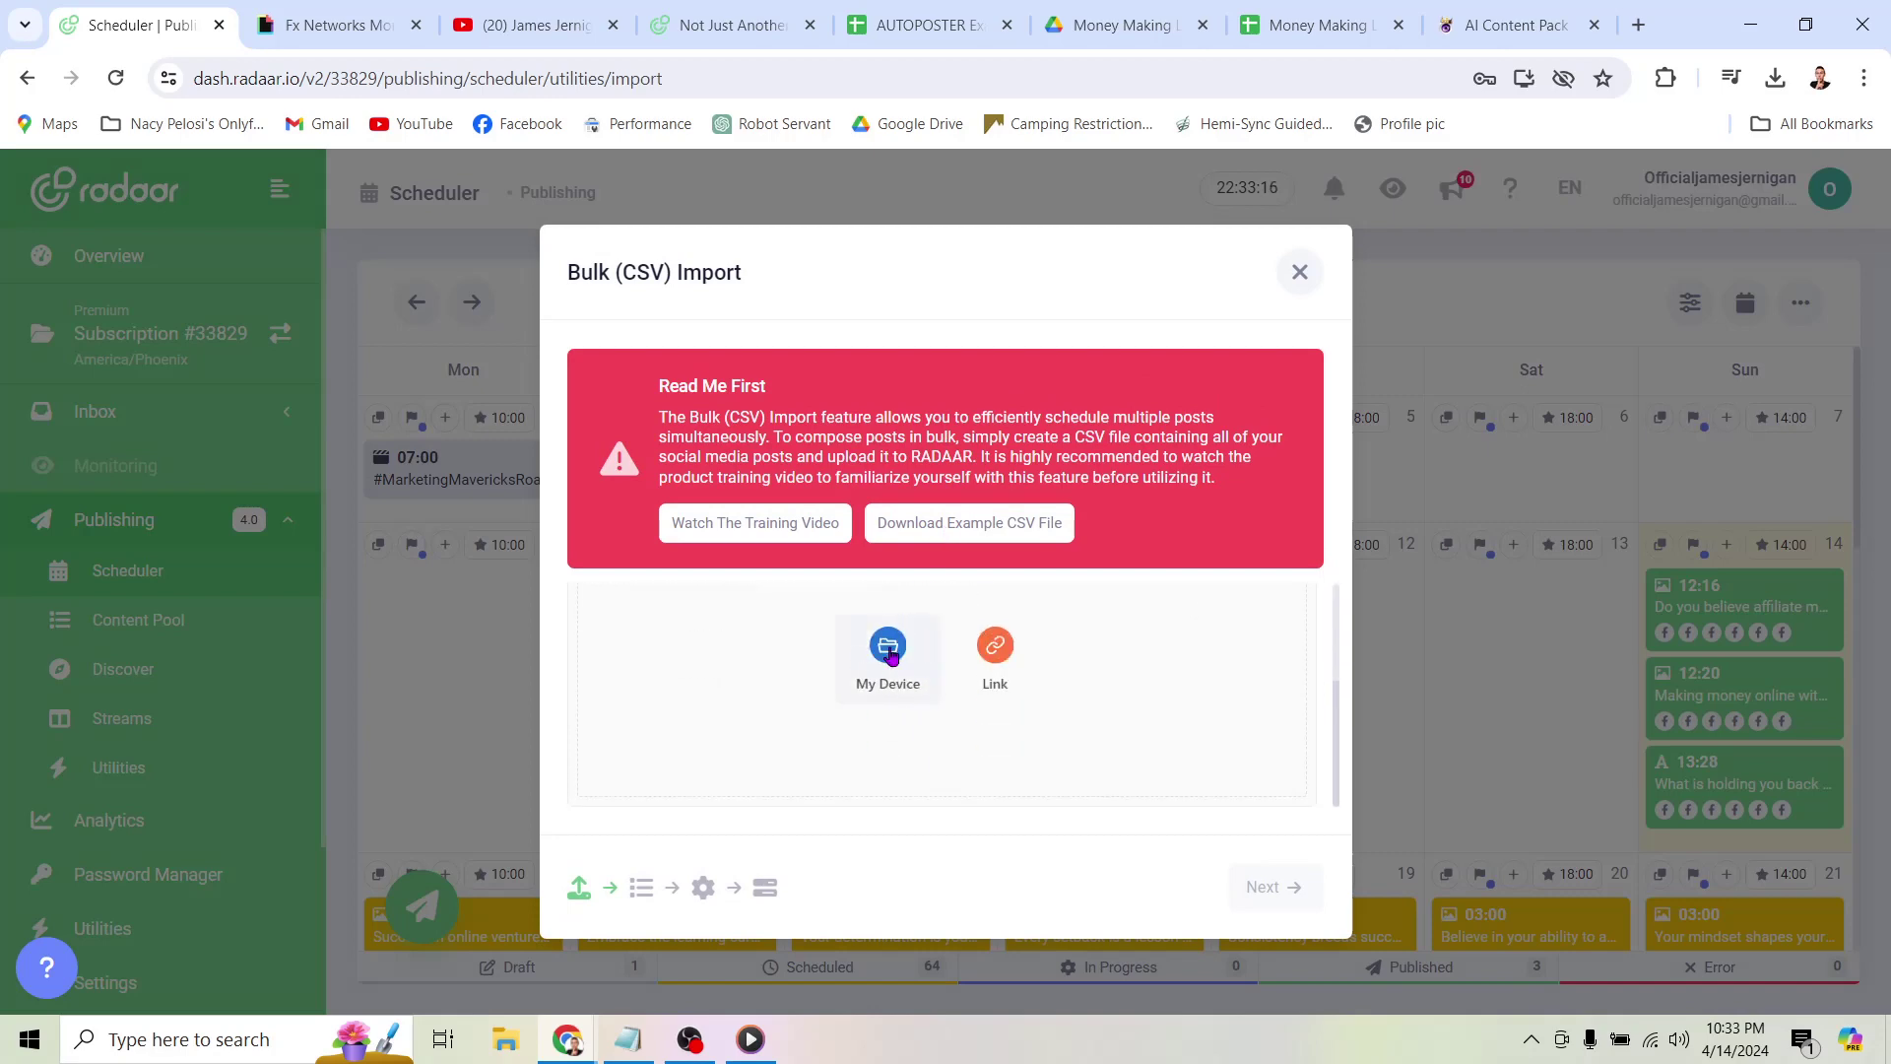
pyautogui.click(1301, 272)
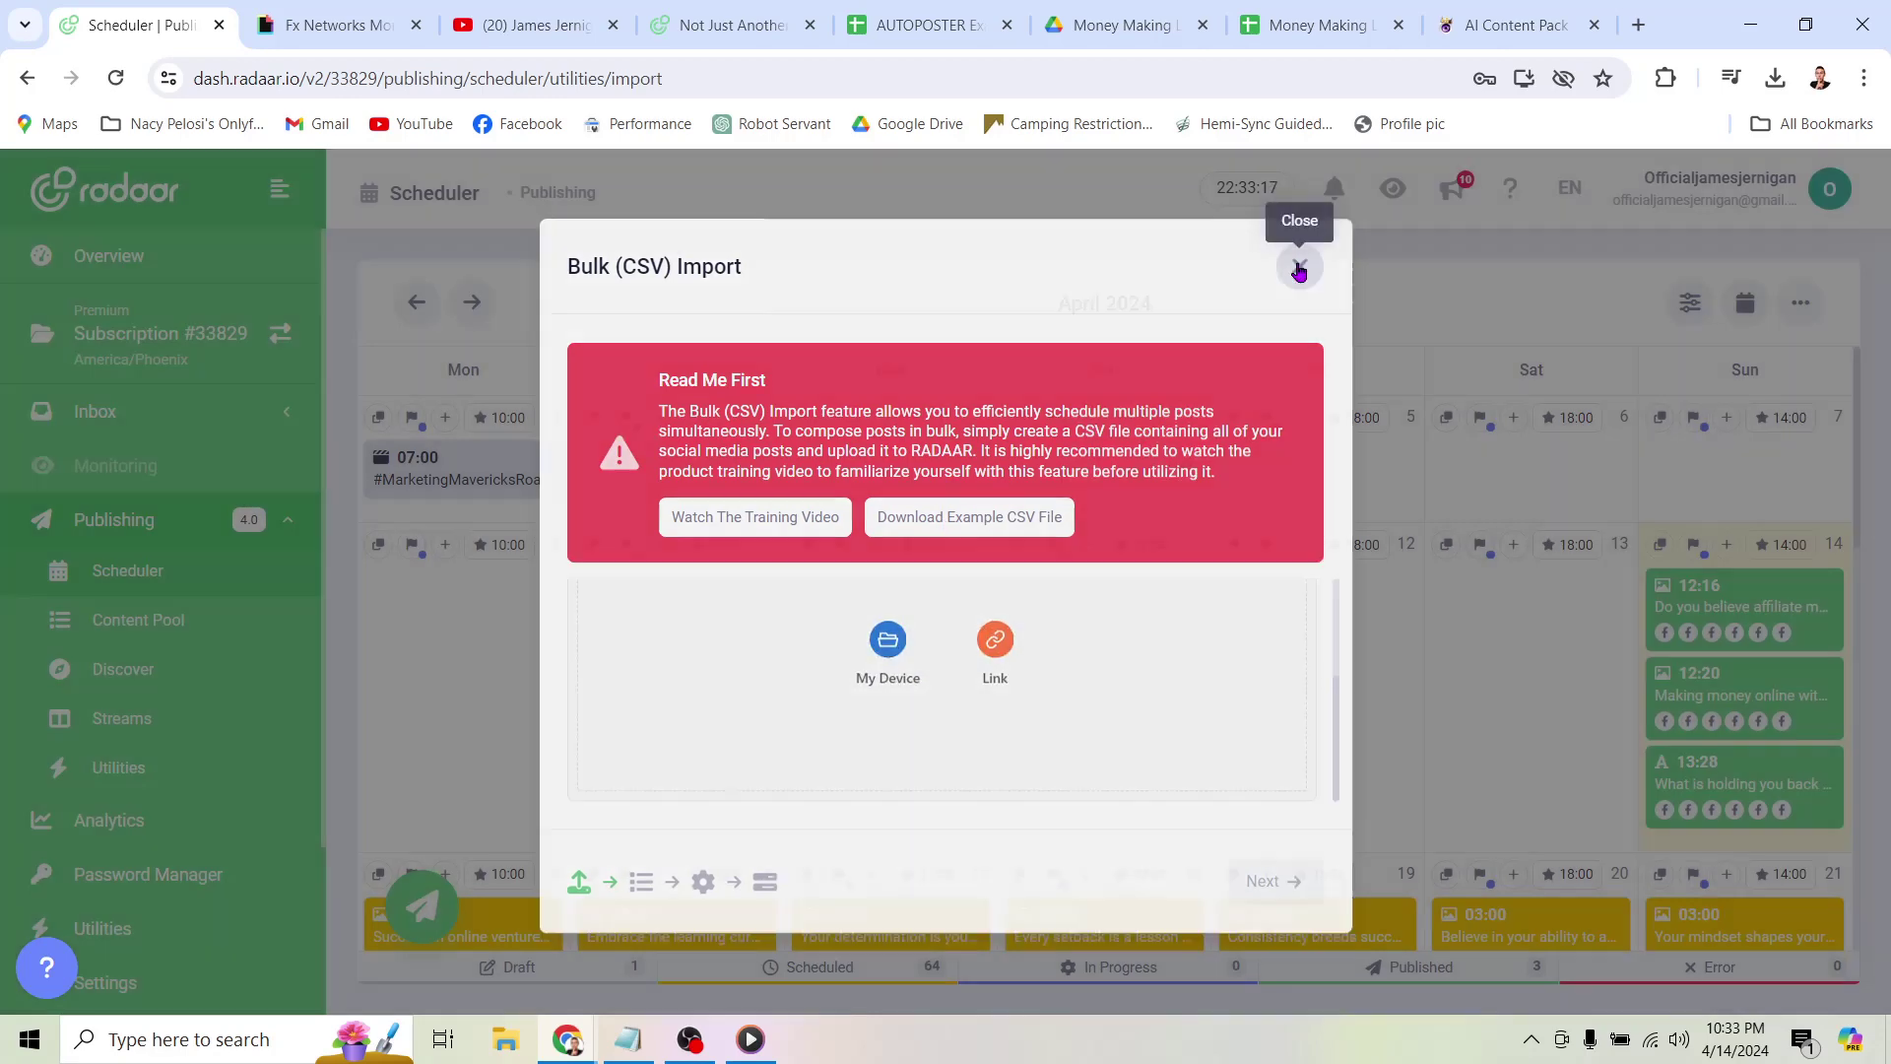
pyautogui.click(632, 1038)
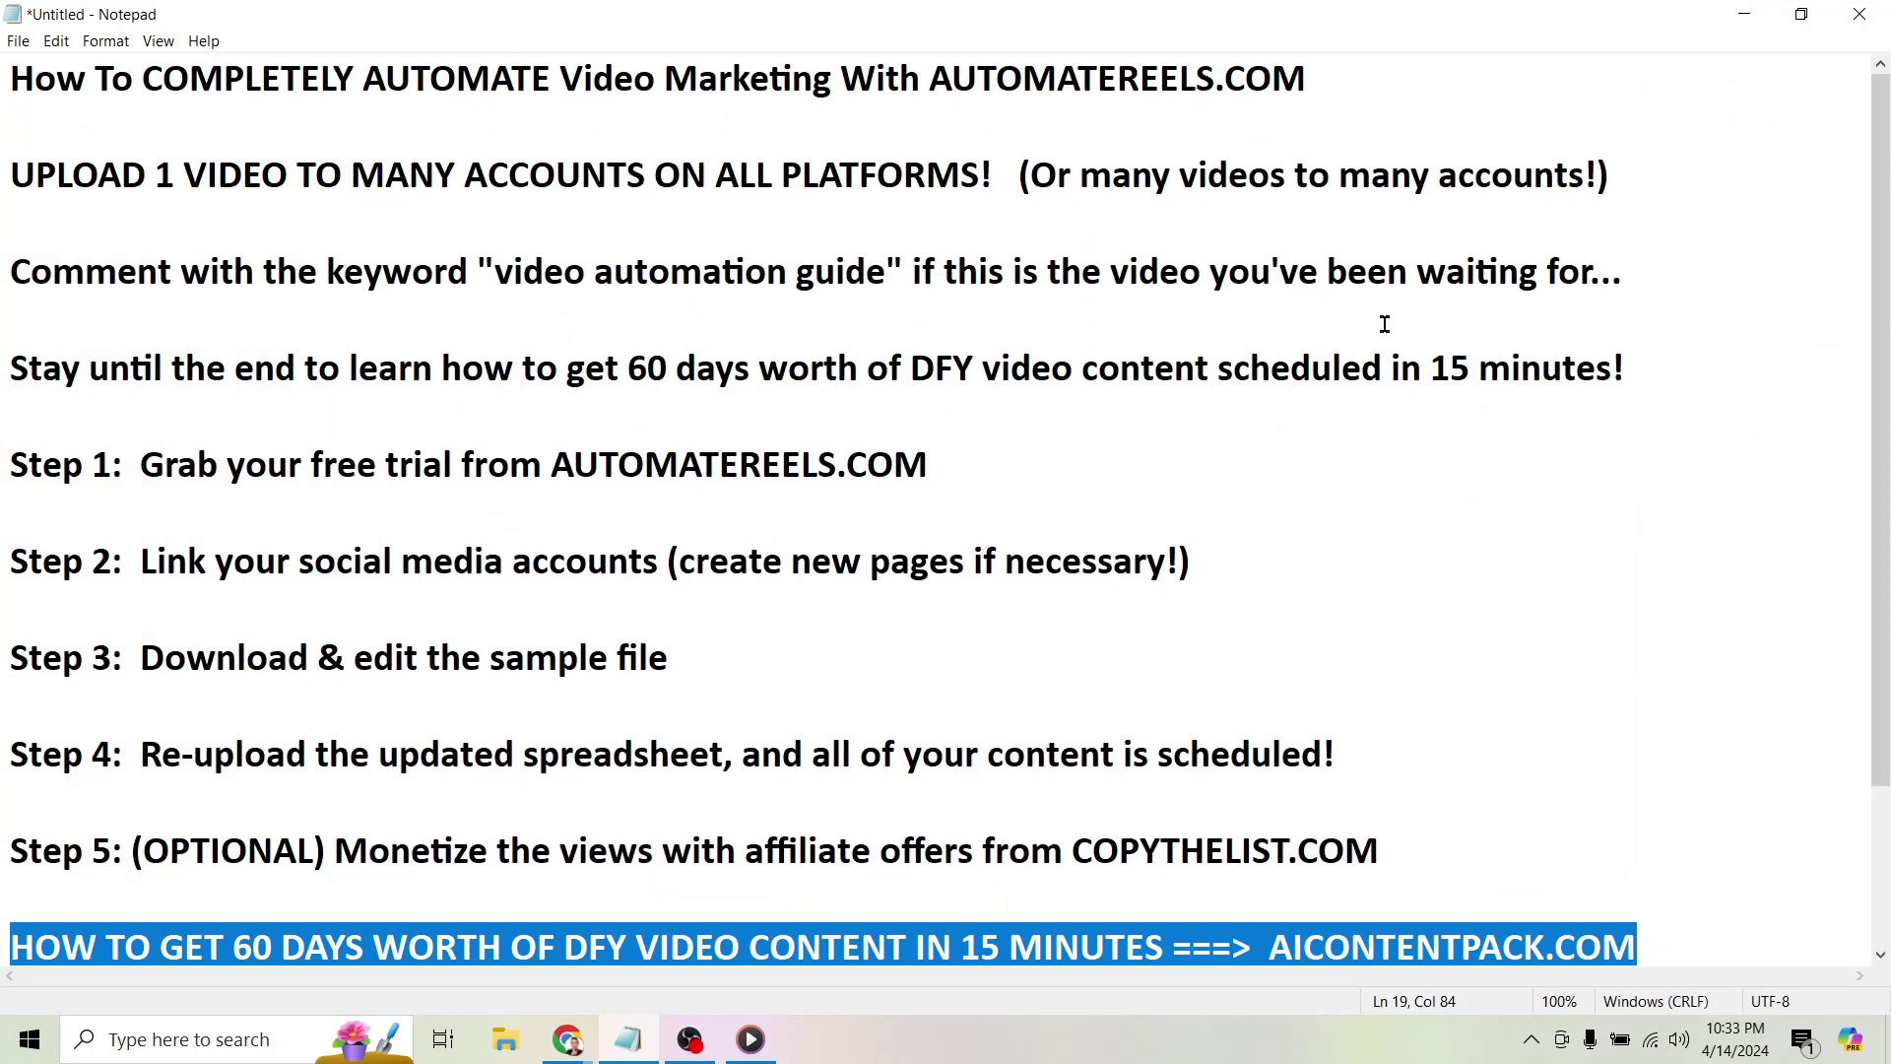
# Highlight the closing line's parts: 'Want to try 30 days for free?', 'Attend the webinar', and PROFITPASSIVELY.COM.
pyautogui.click(1390, 519)
pyautogui.scroll(-1, 1279, 327)
pyautogui.scroll(-1, 1278, 327)
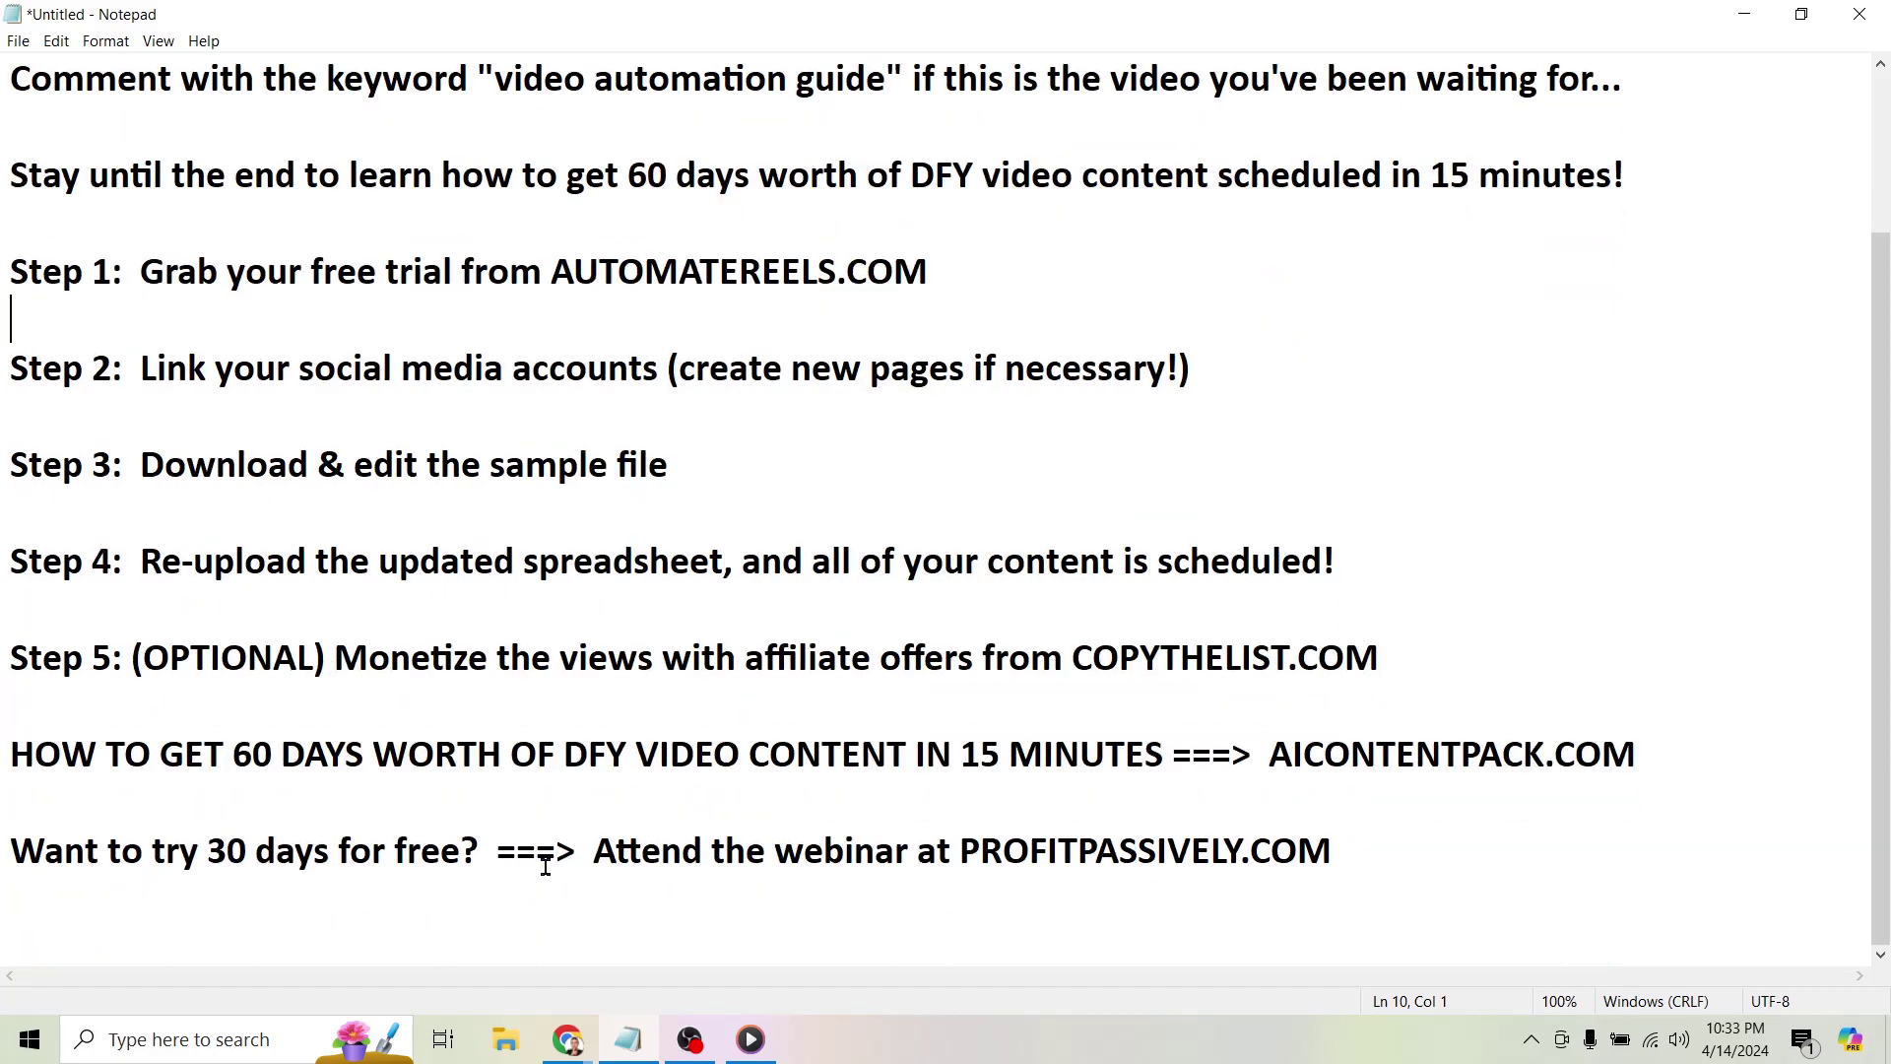
pyautogui.moveTo(12, 852); pyautogui.dragTo(473, 851)
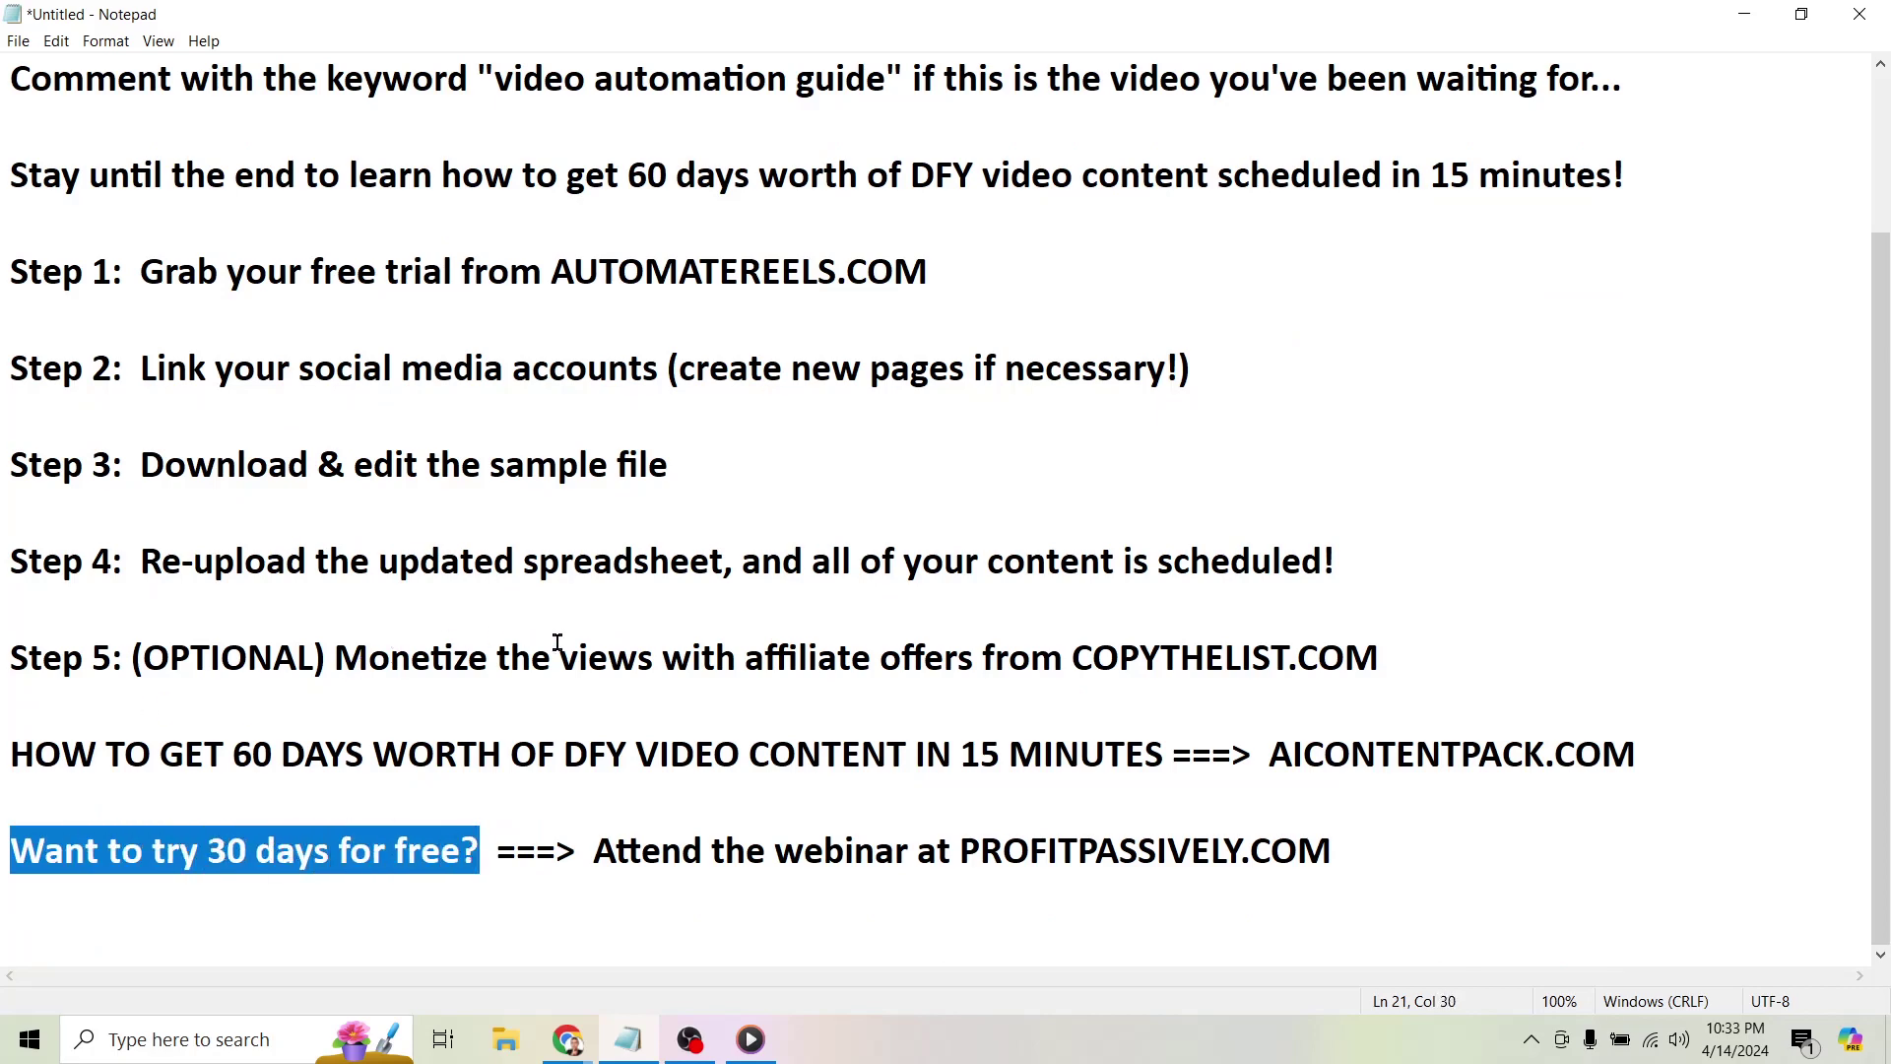
pyautogui.moveTo(594, 851); pyautogui.dragTo(909, 850)
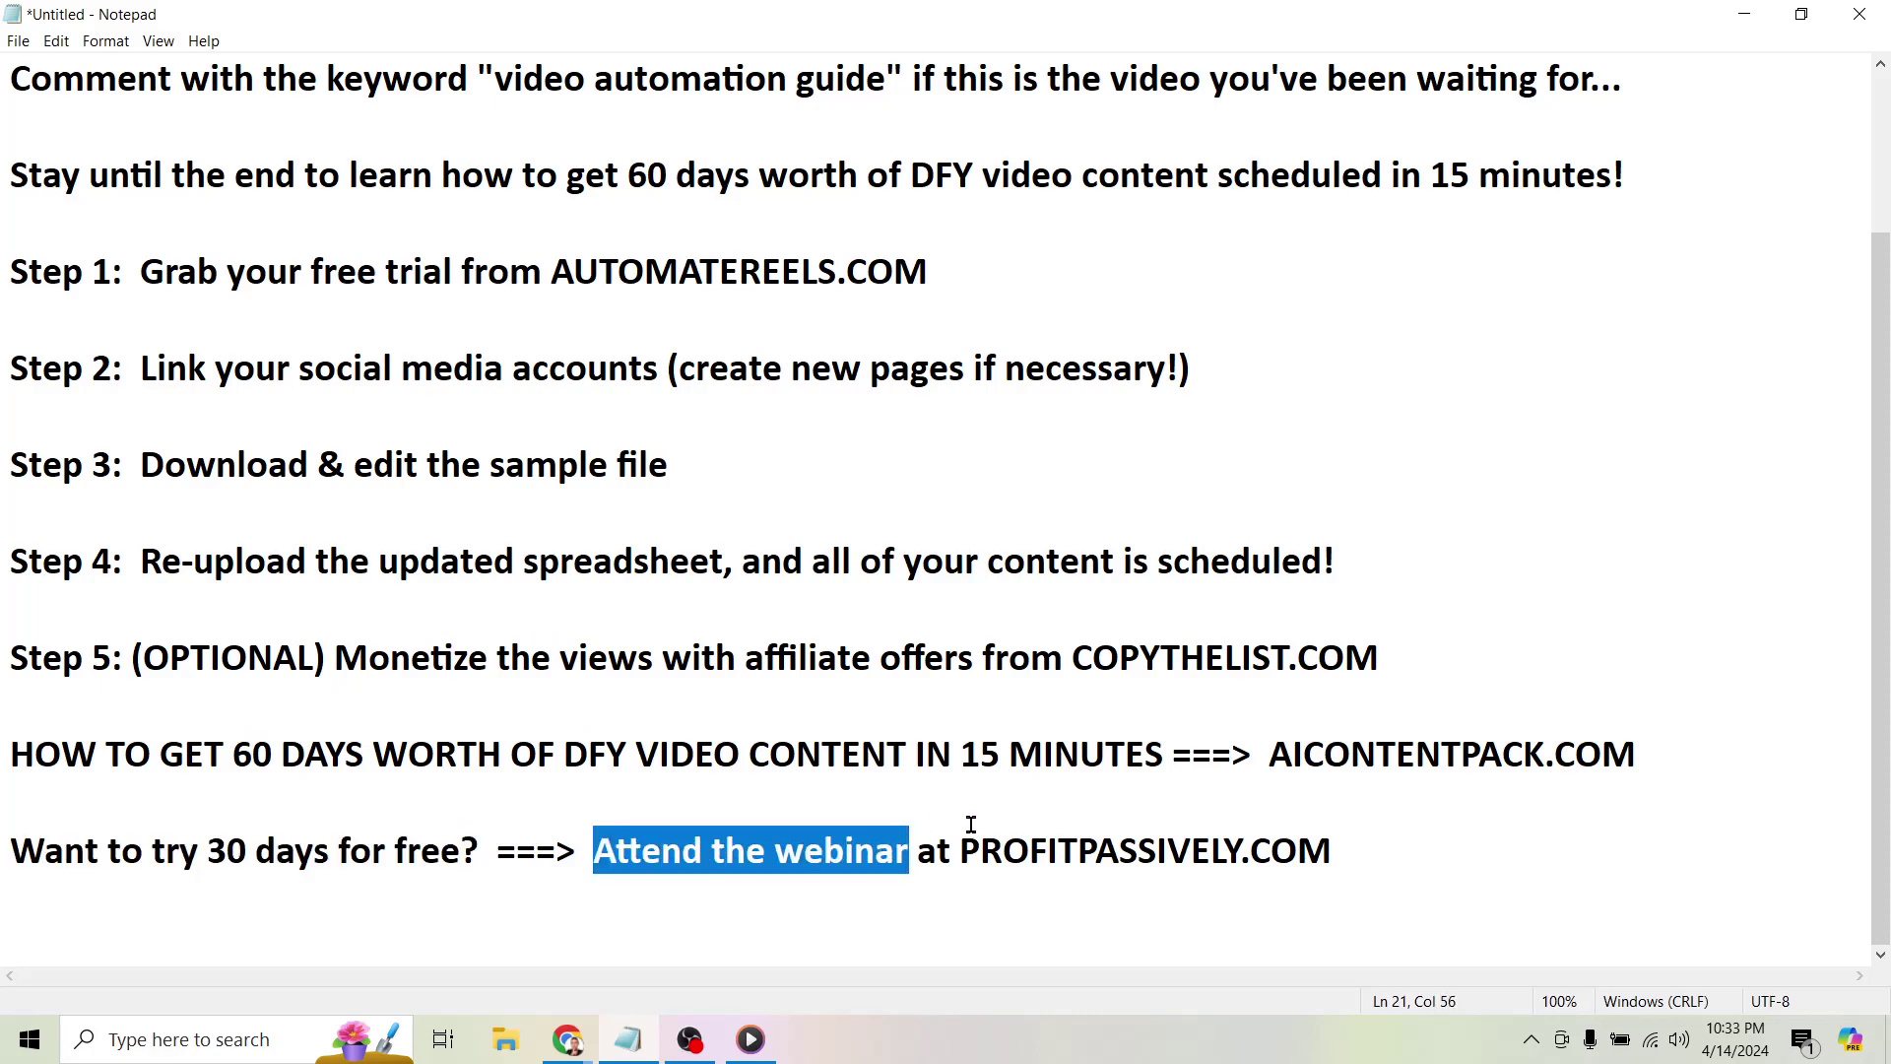
pyautogui.moveTo(960, 854); pyautogui.dragTo(1490, 860)
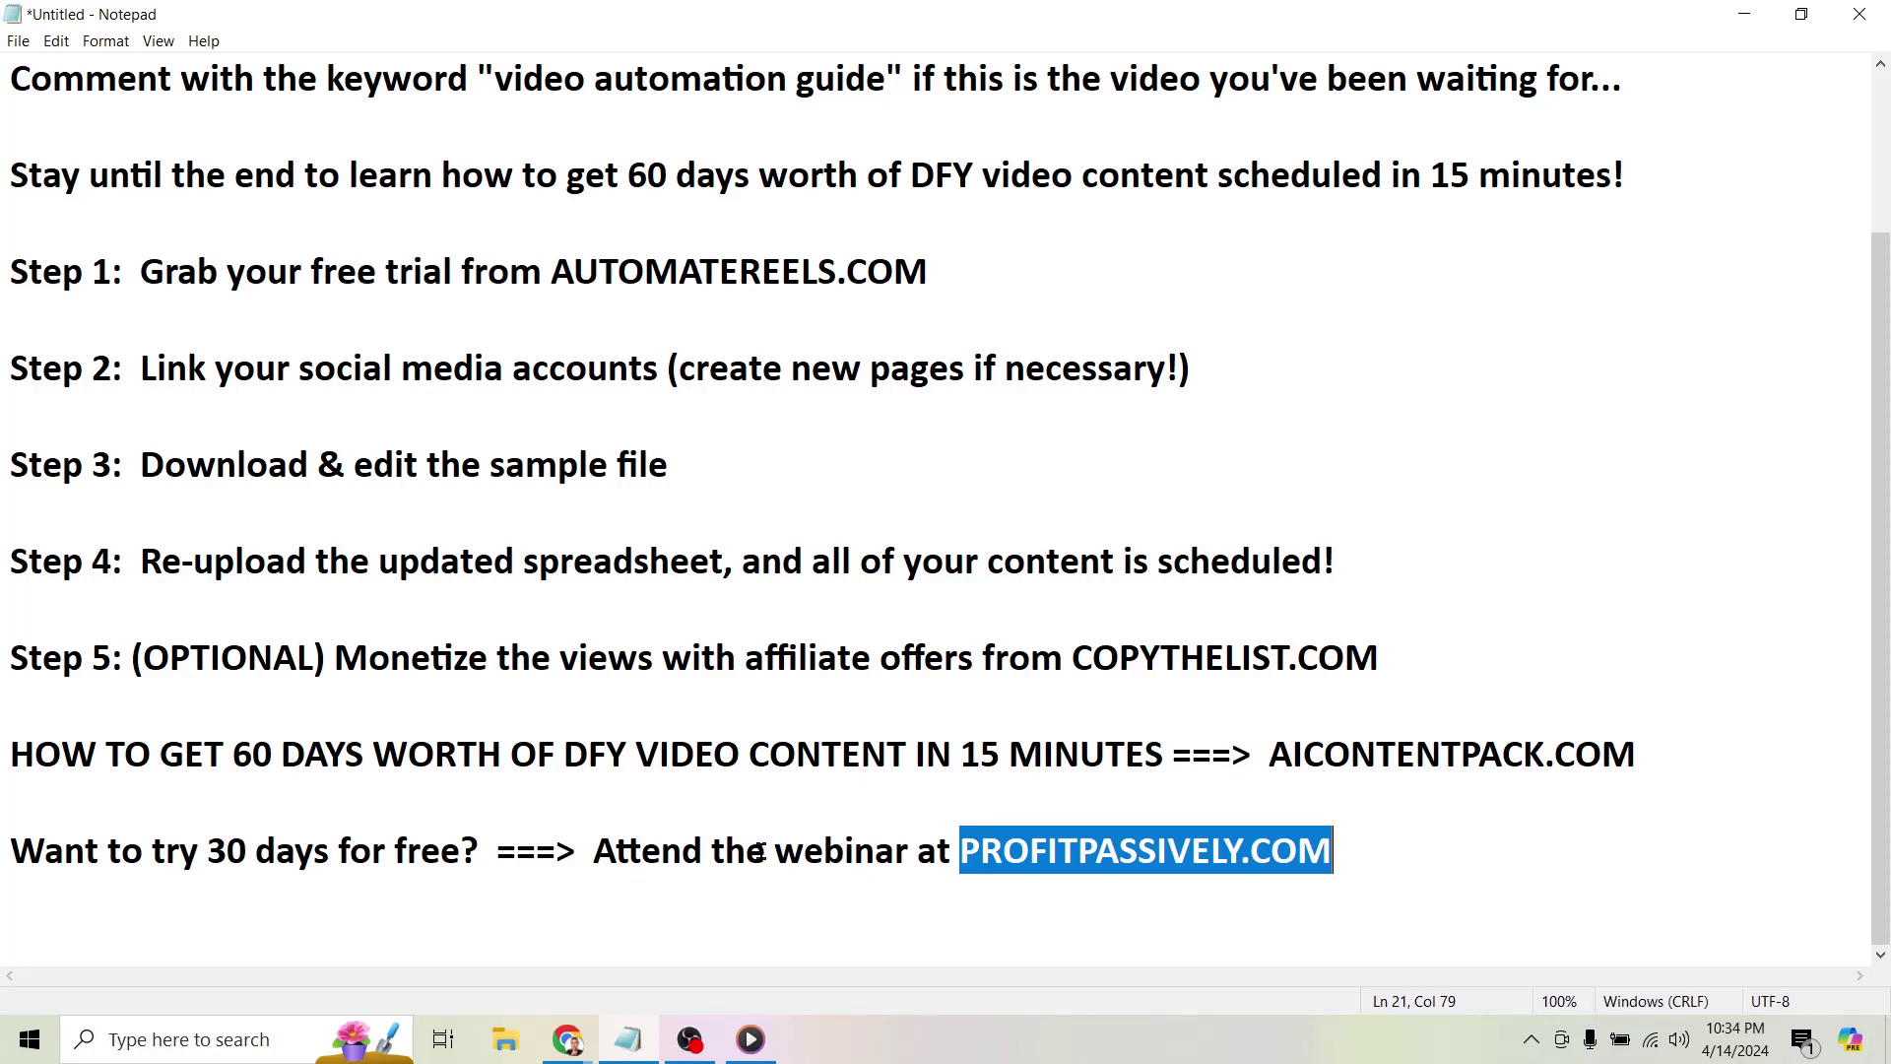
pyautogui.moveTo(9, 853); pyautogui.dragTo(479, 852)
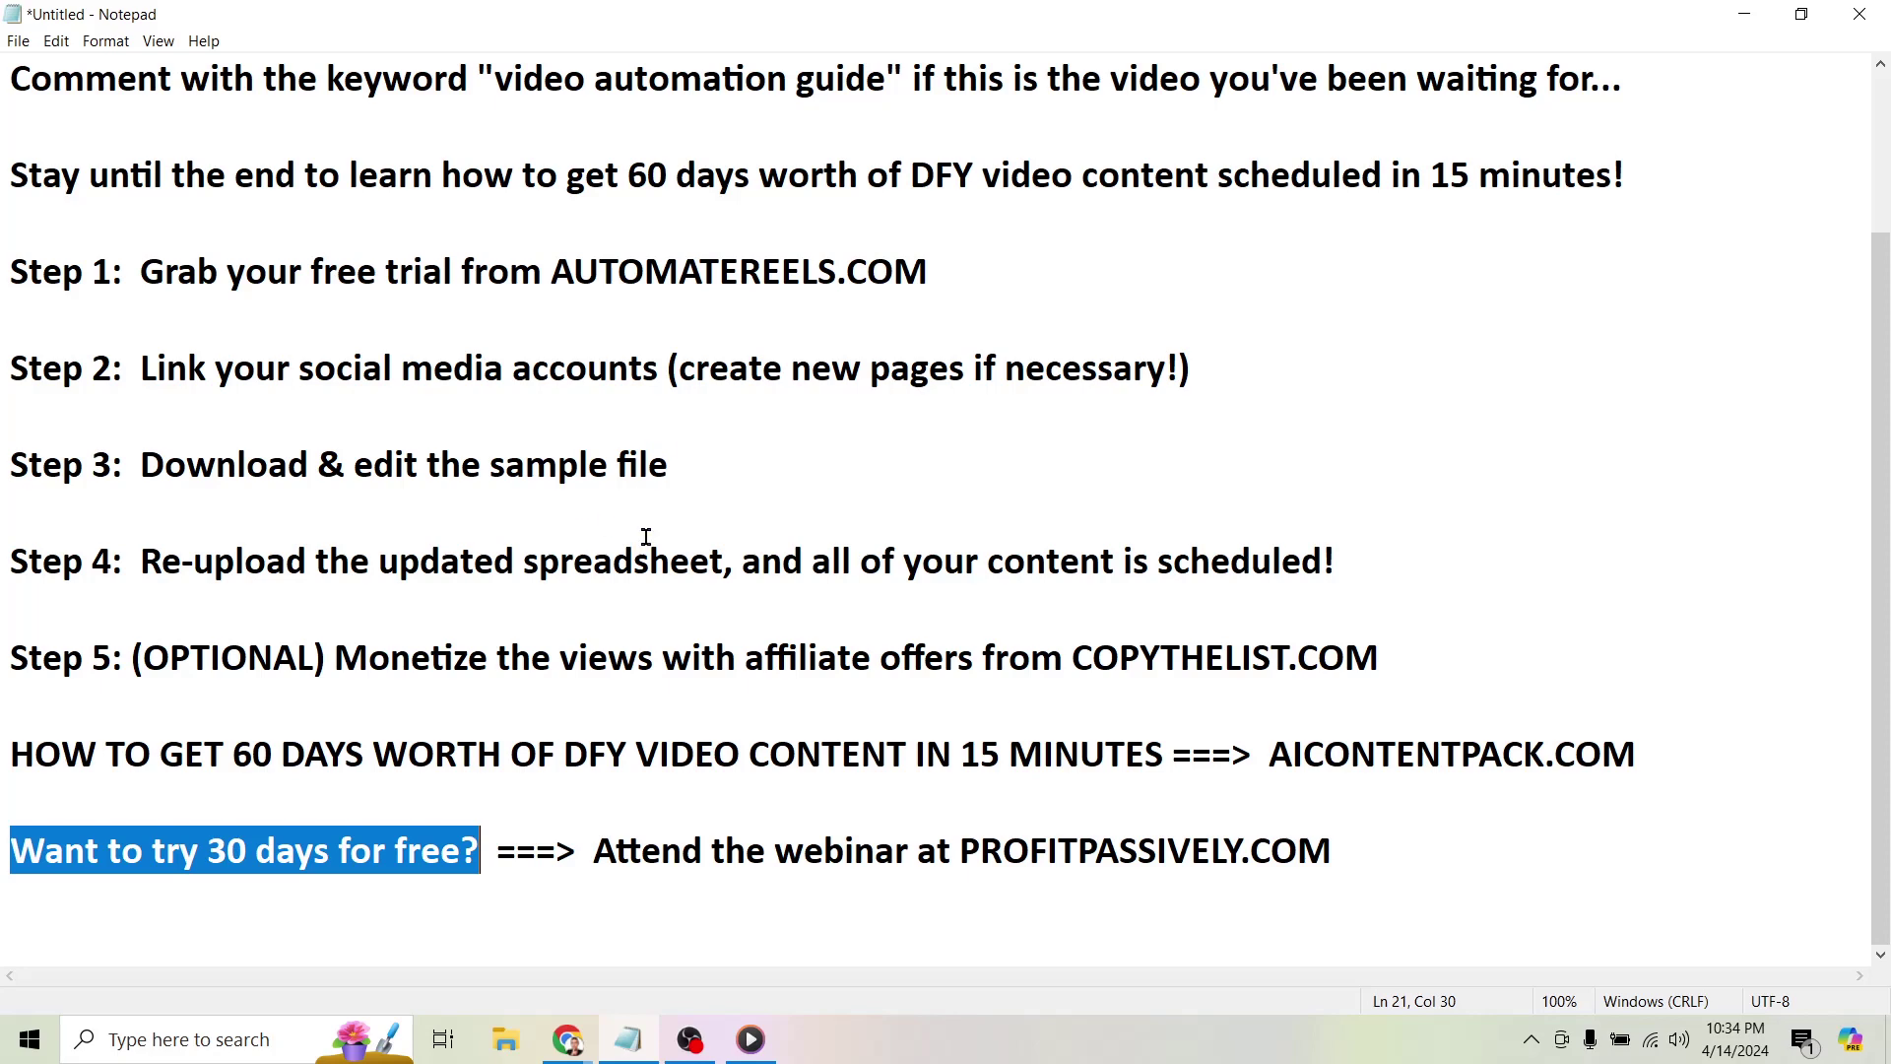
# Re-highlight 'free', '30 days for free', the webinar link, and the AICONTENTPACK.COM address.
pyautogui.click(463, 850)
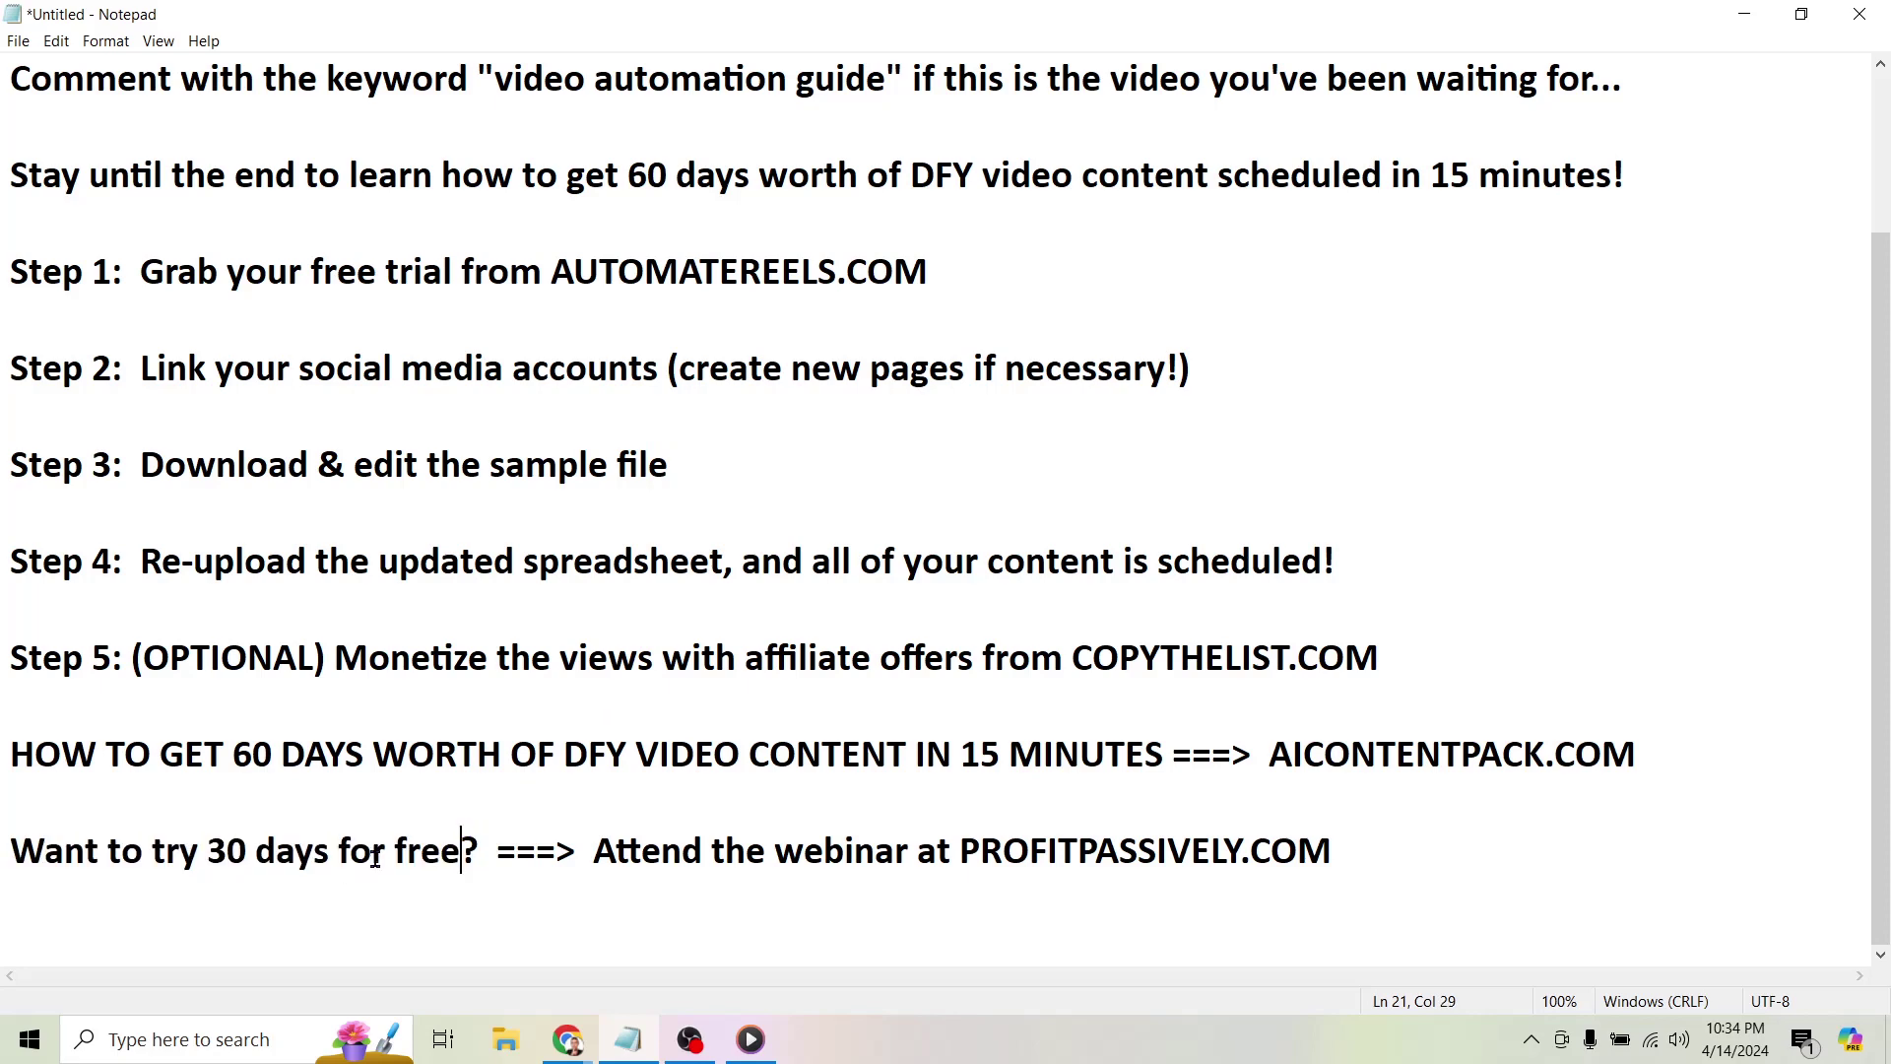
pyautogui.moveTo(387, 850); pyautogui.dragTo(479, 849)
pyautogui.moveTo(957, 850); pyautogui.dragTo(1420, 854)
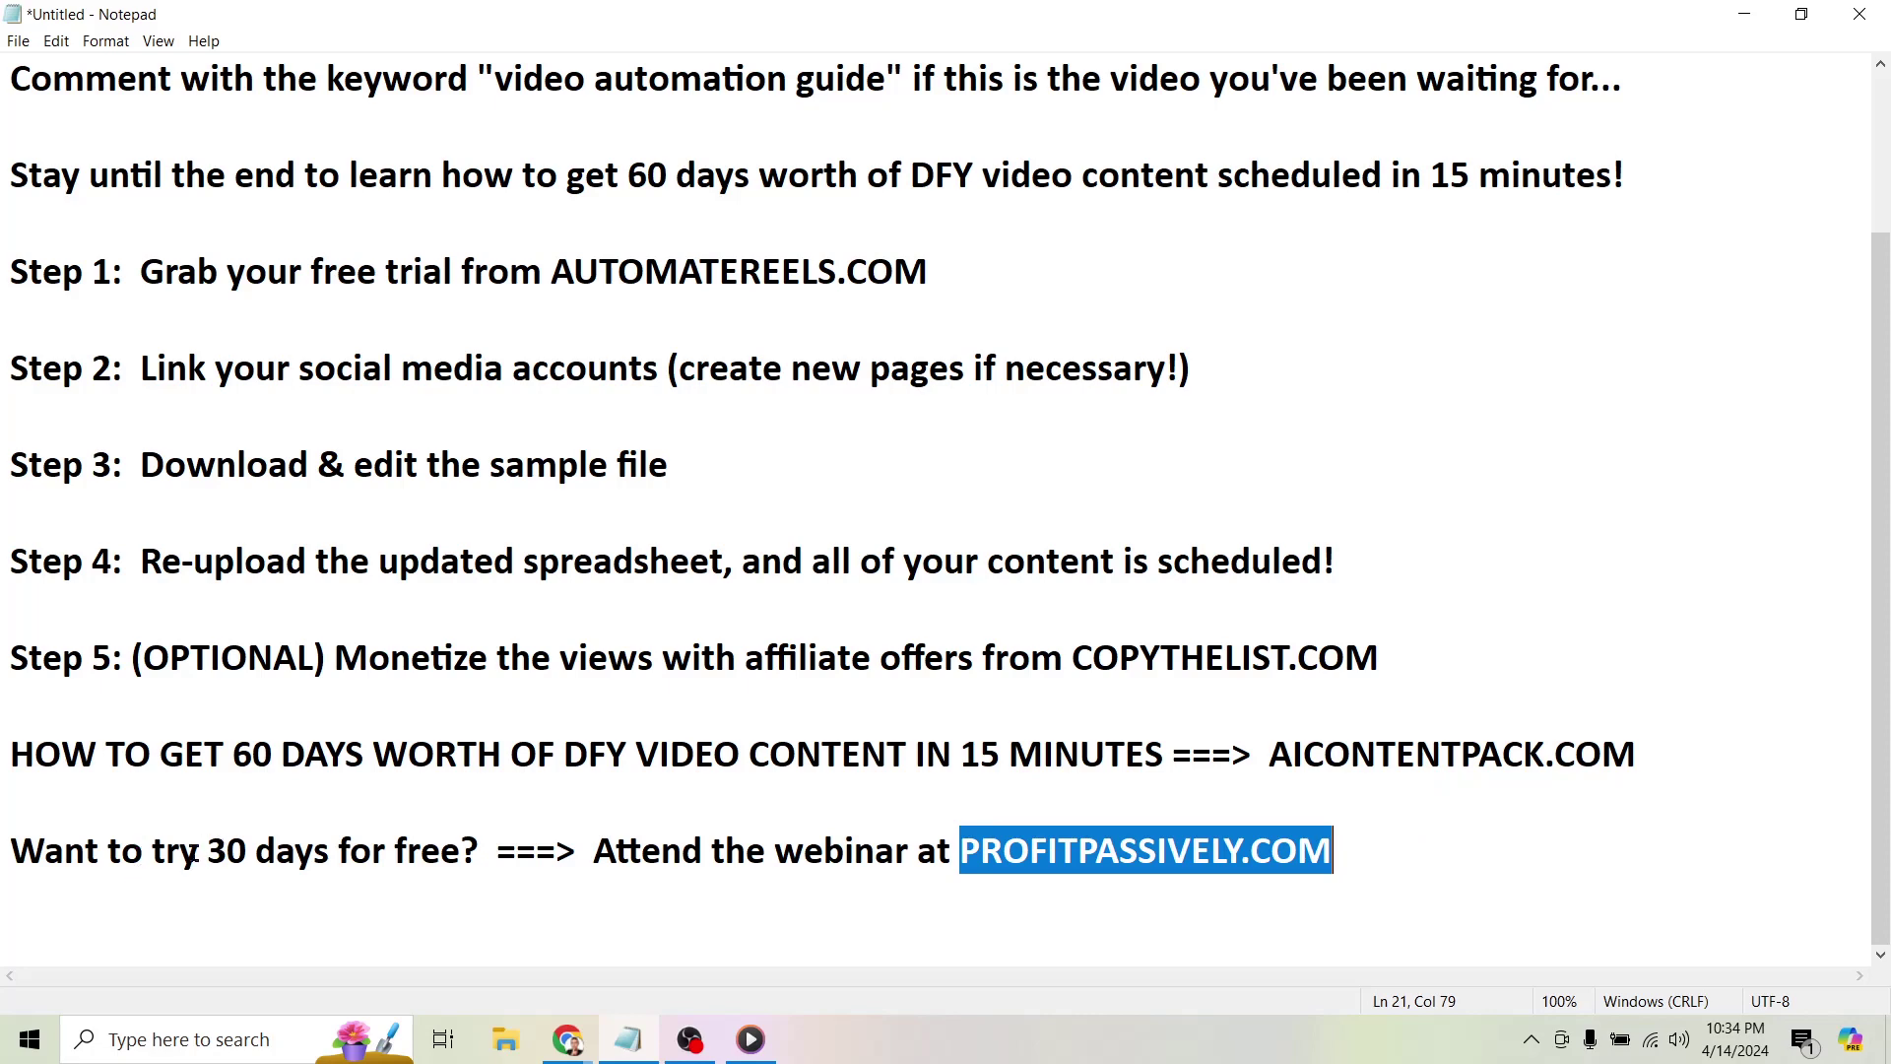
pyautogui.moveTo(209, 852); pyautogui.dragTo(473, 850)
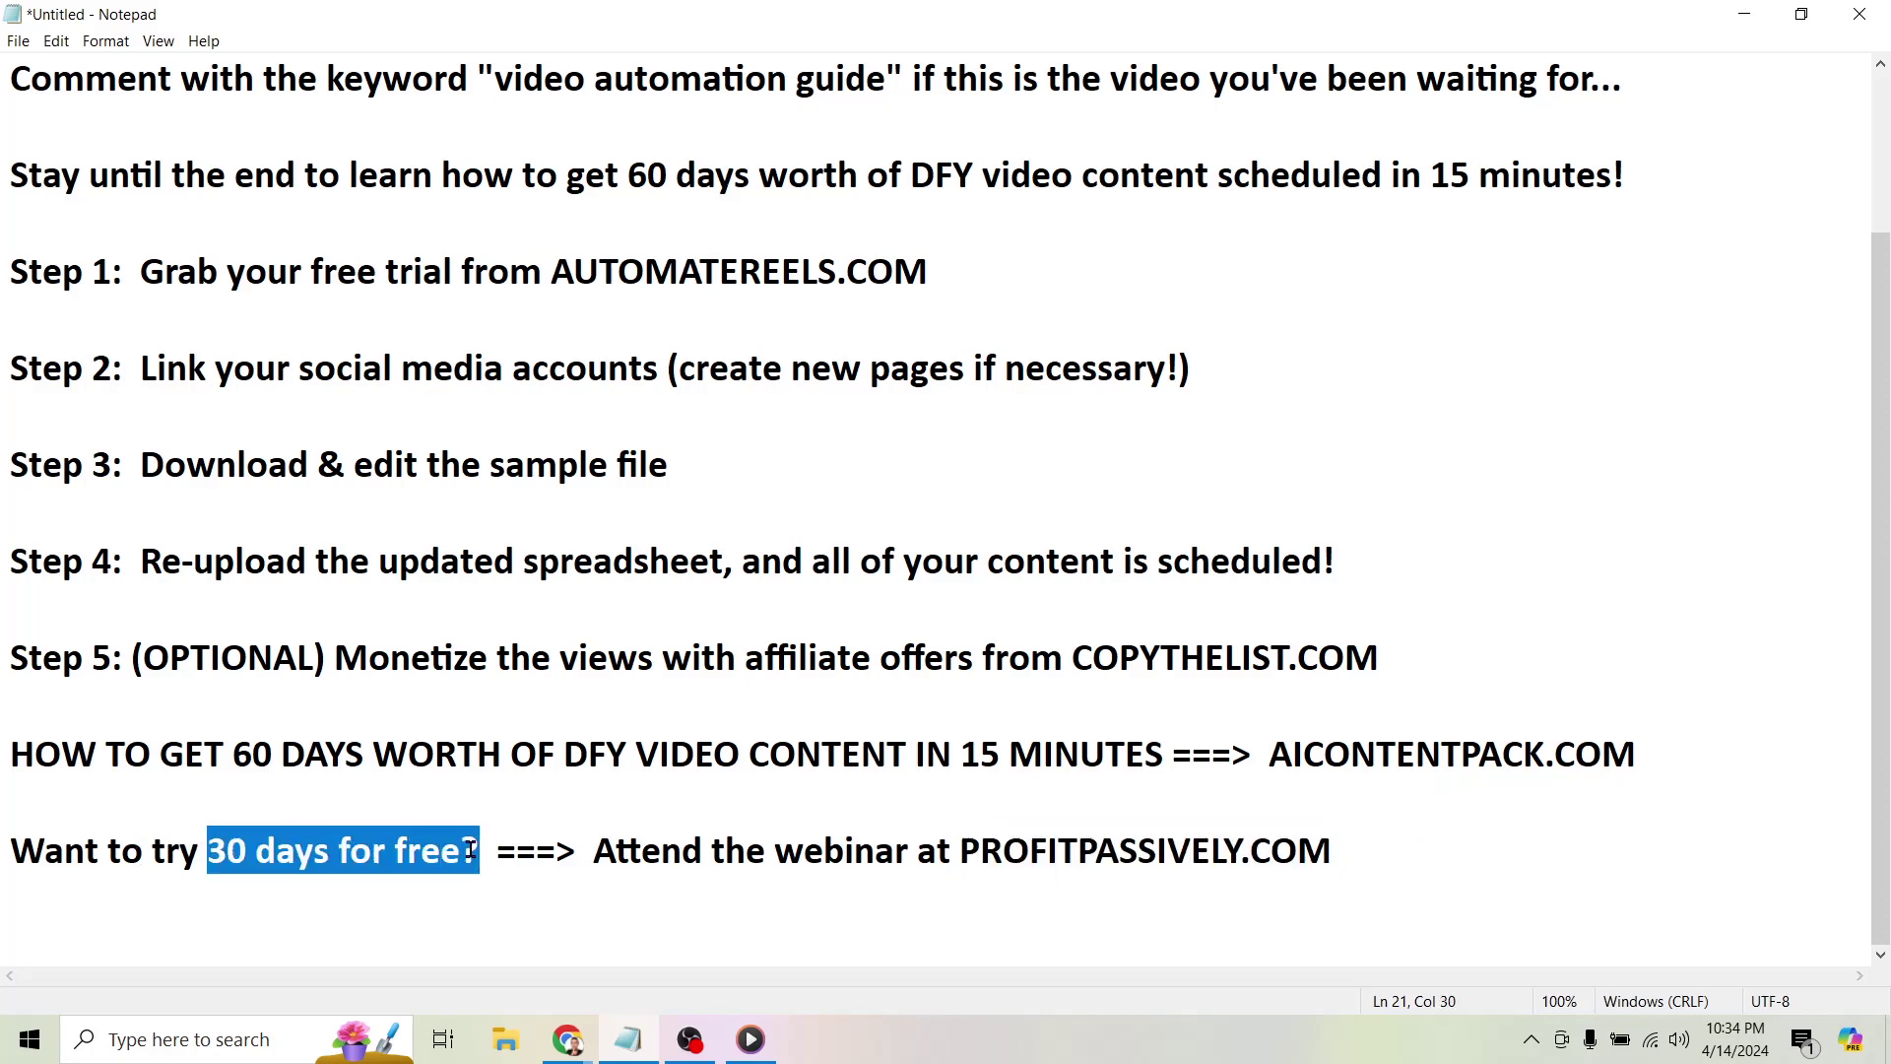
pyautogui.moveTo(594, 850); pyautogui.dragTo(1335, 849)
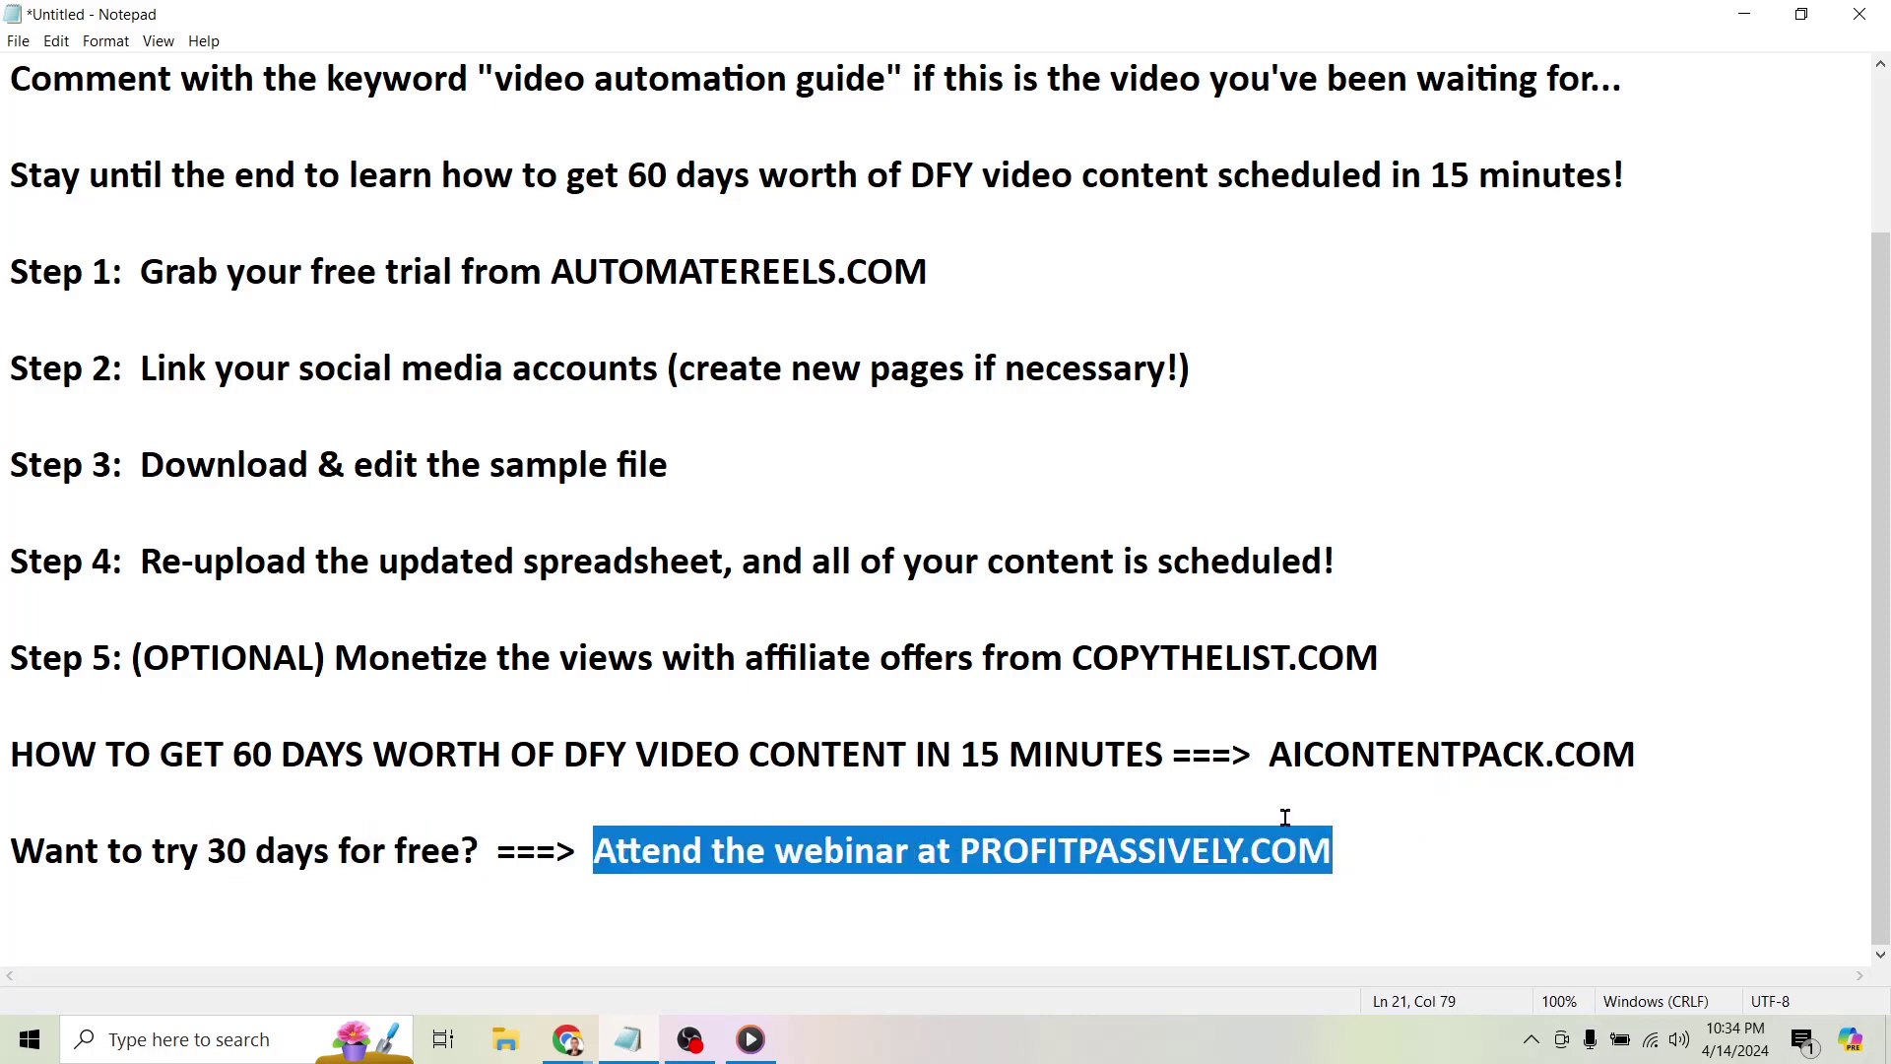
pyautogui.click(1213, 754)
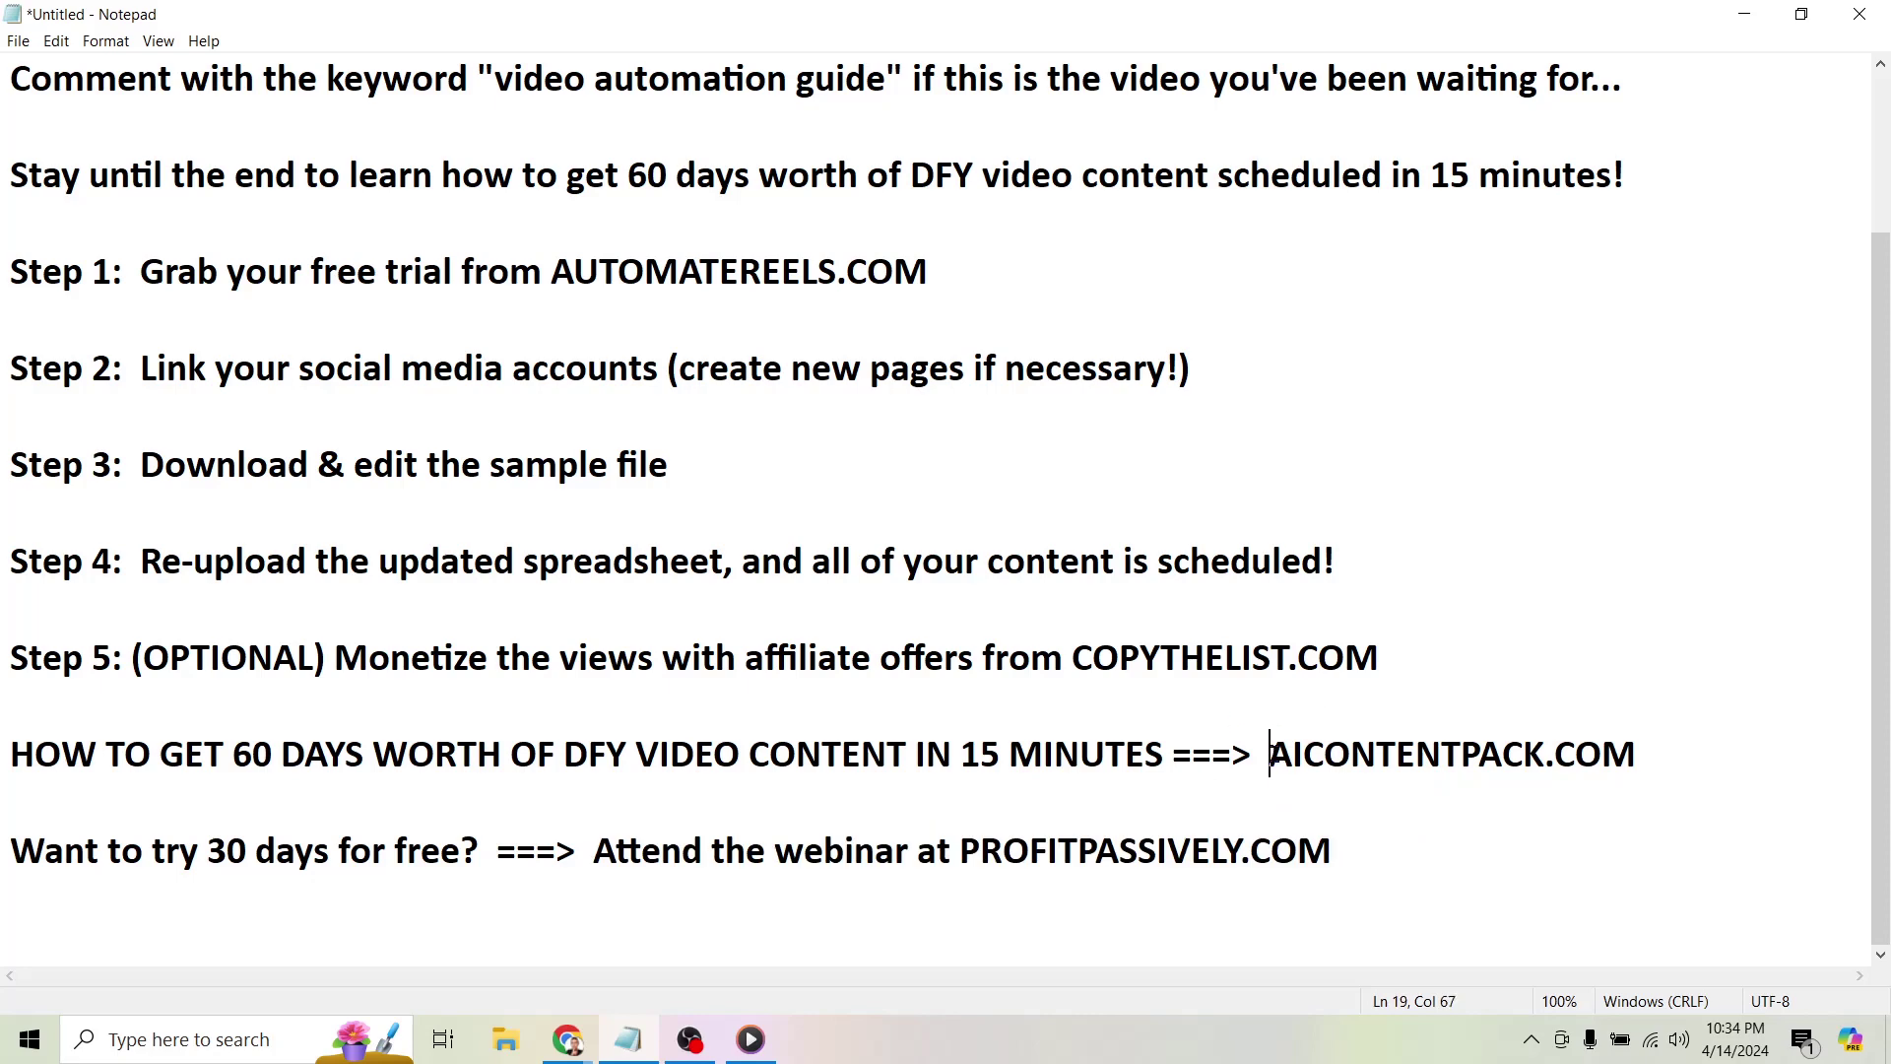
pyautogui.moveTo(1268, 753); pyautogui.dragTo(1638, 755)
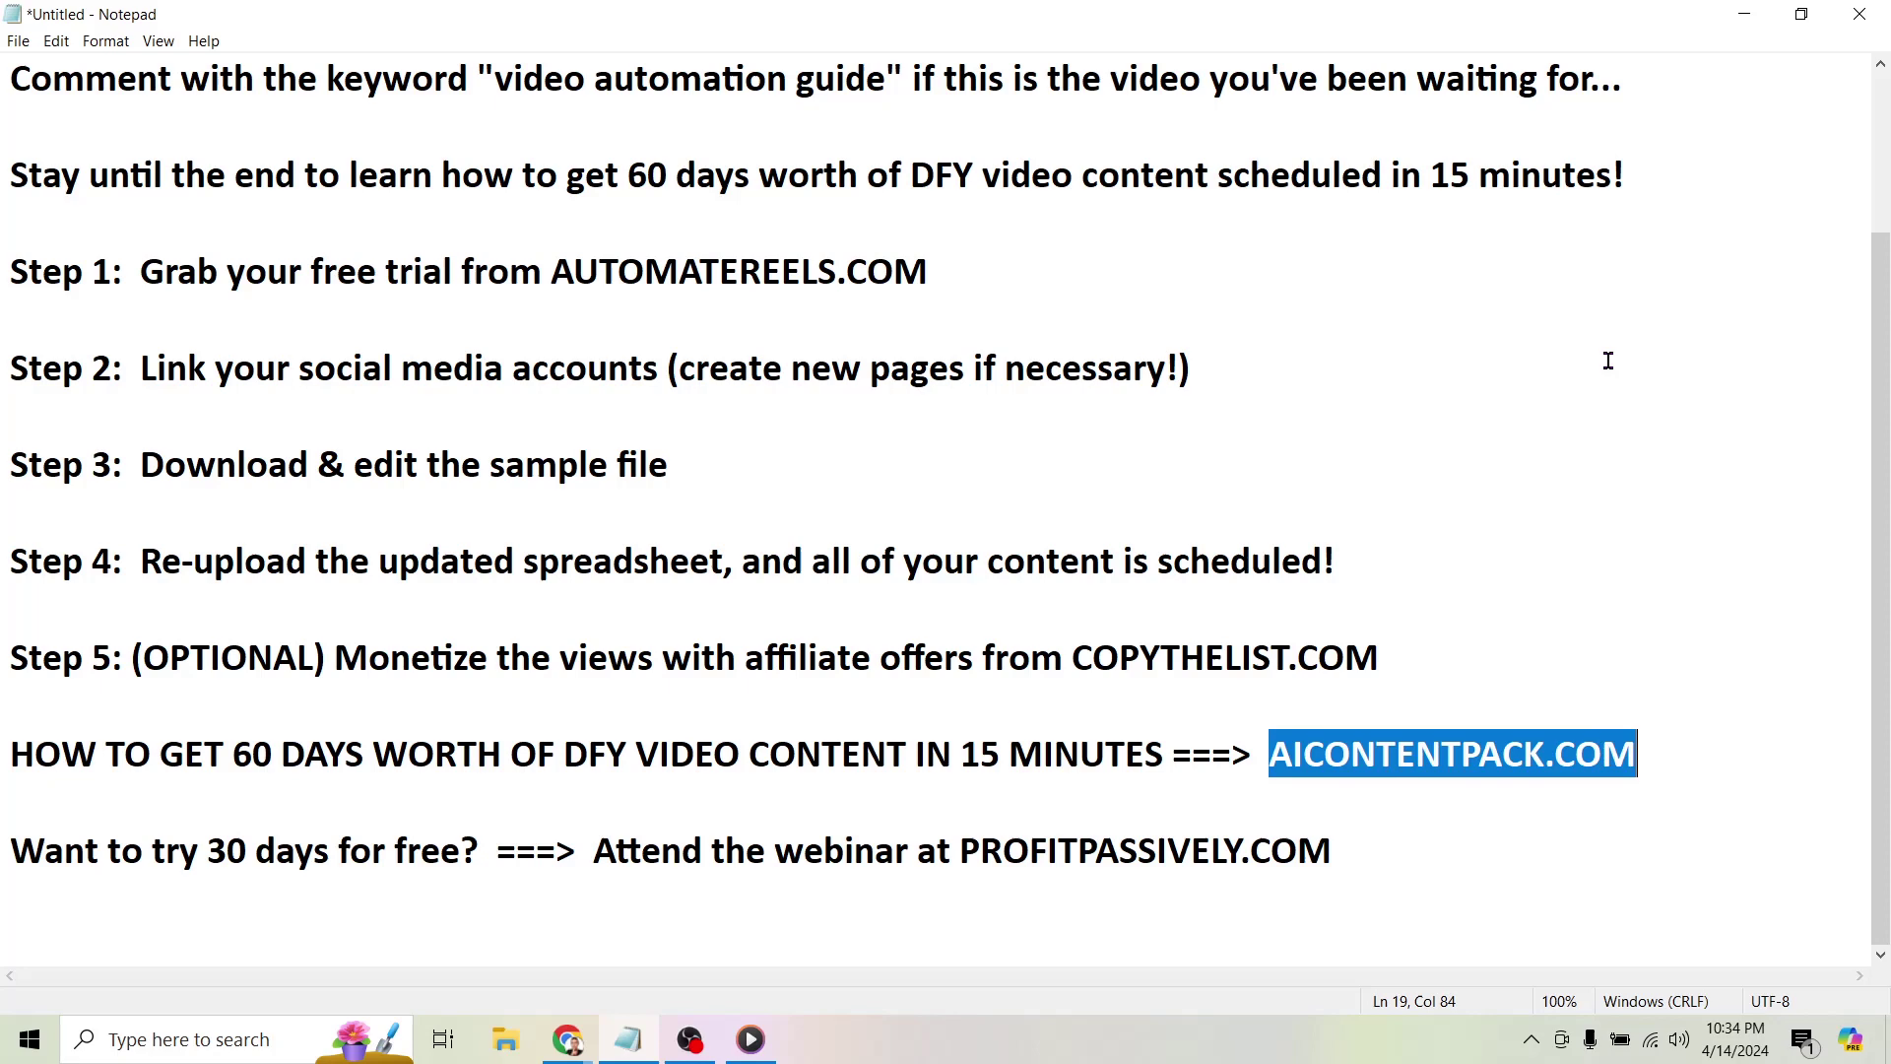
pyautogui.scroll(2, 1617, 344)
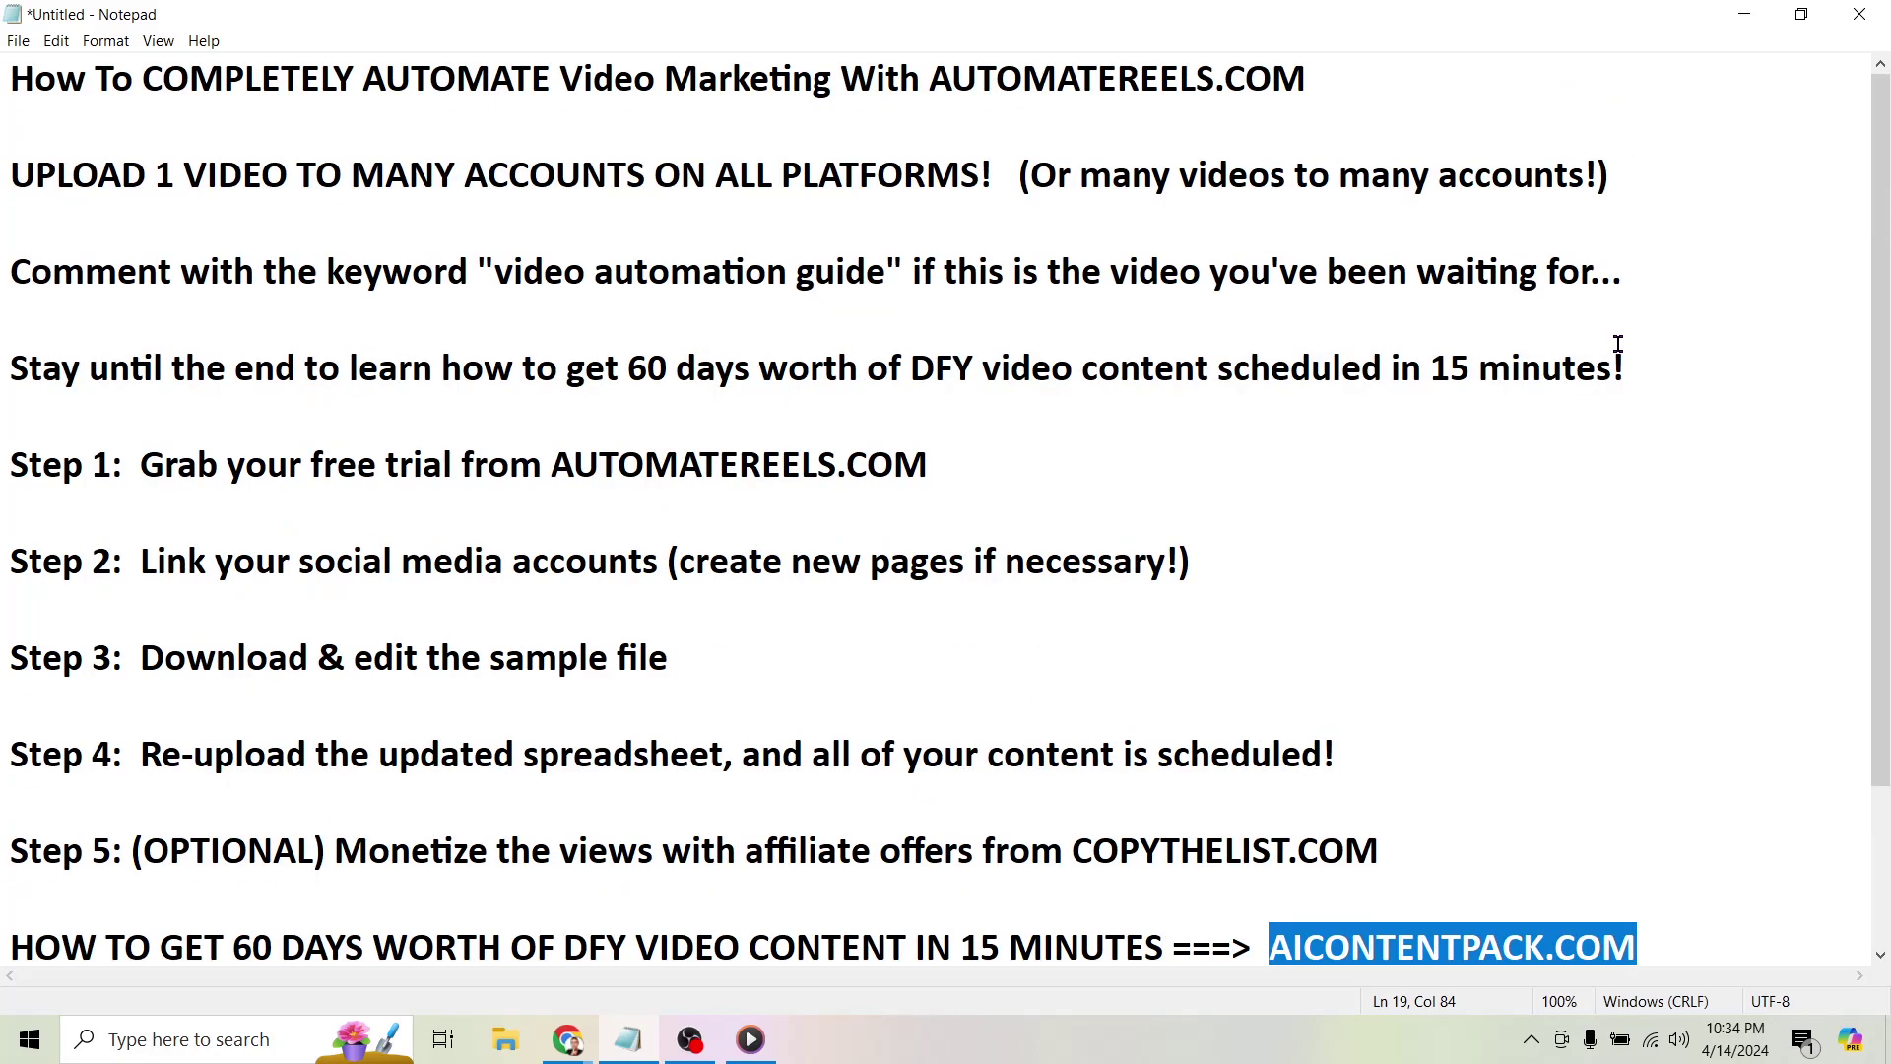
# Put the notes away and bring up the Snowfall GIF page in the browser.
pyautogui.click(1304, 532)
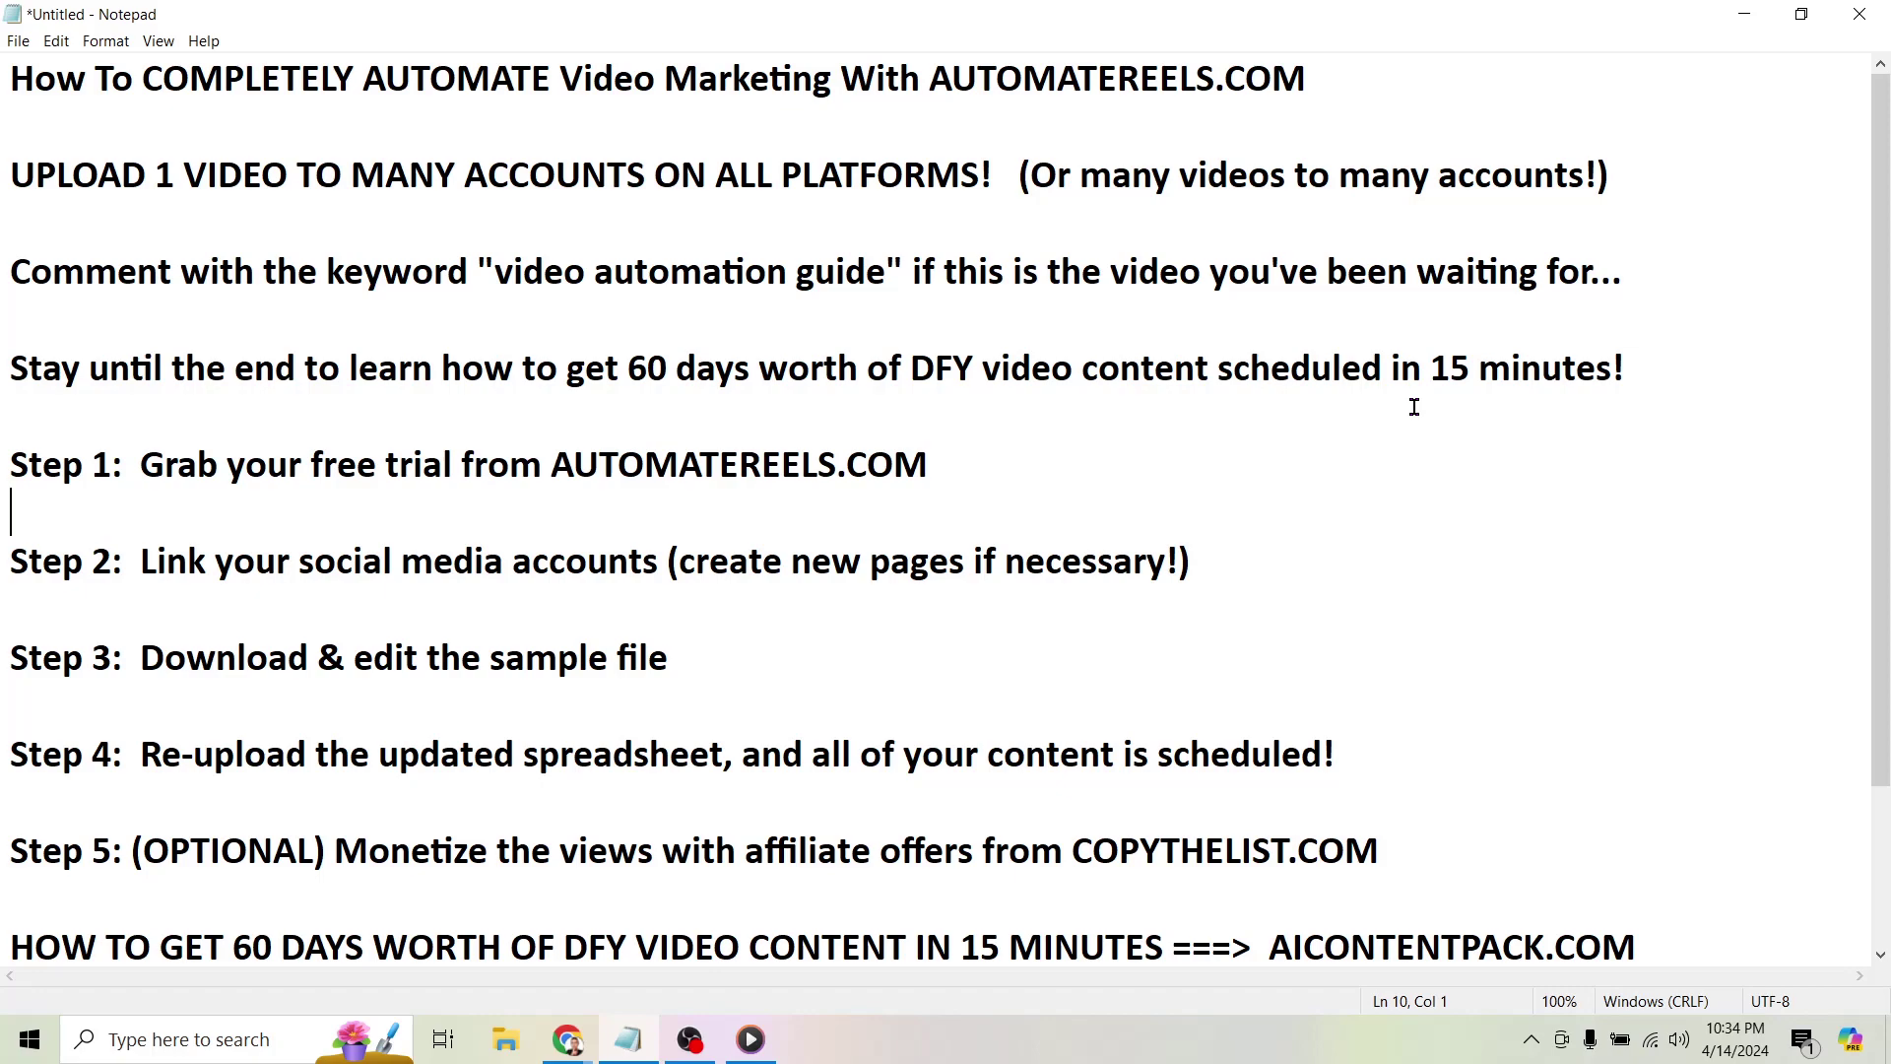
pyautogui.click(1743, 13)
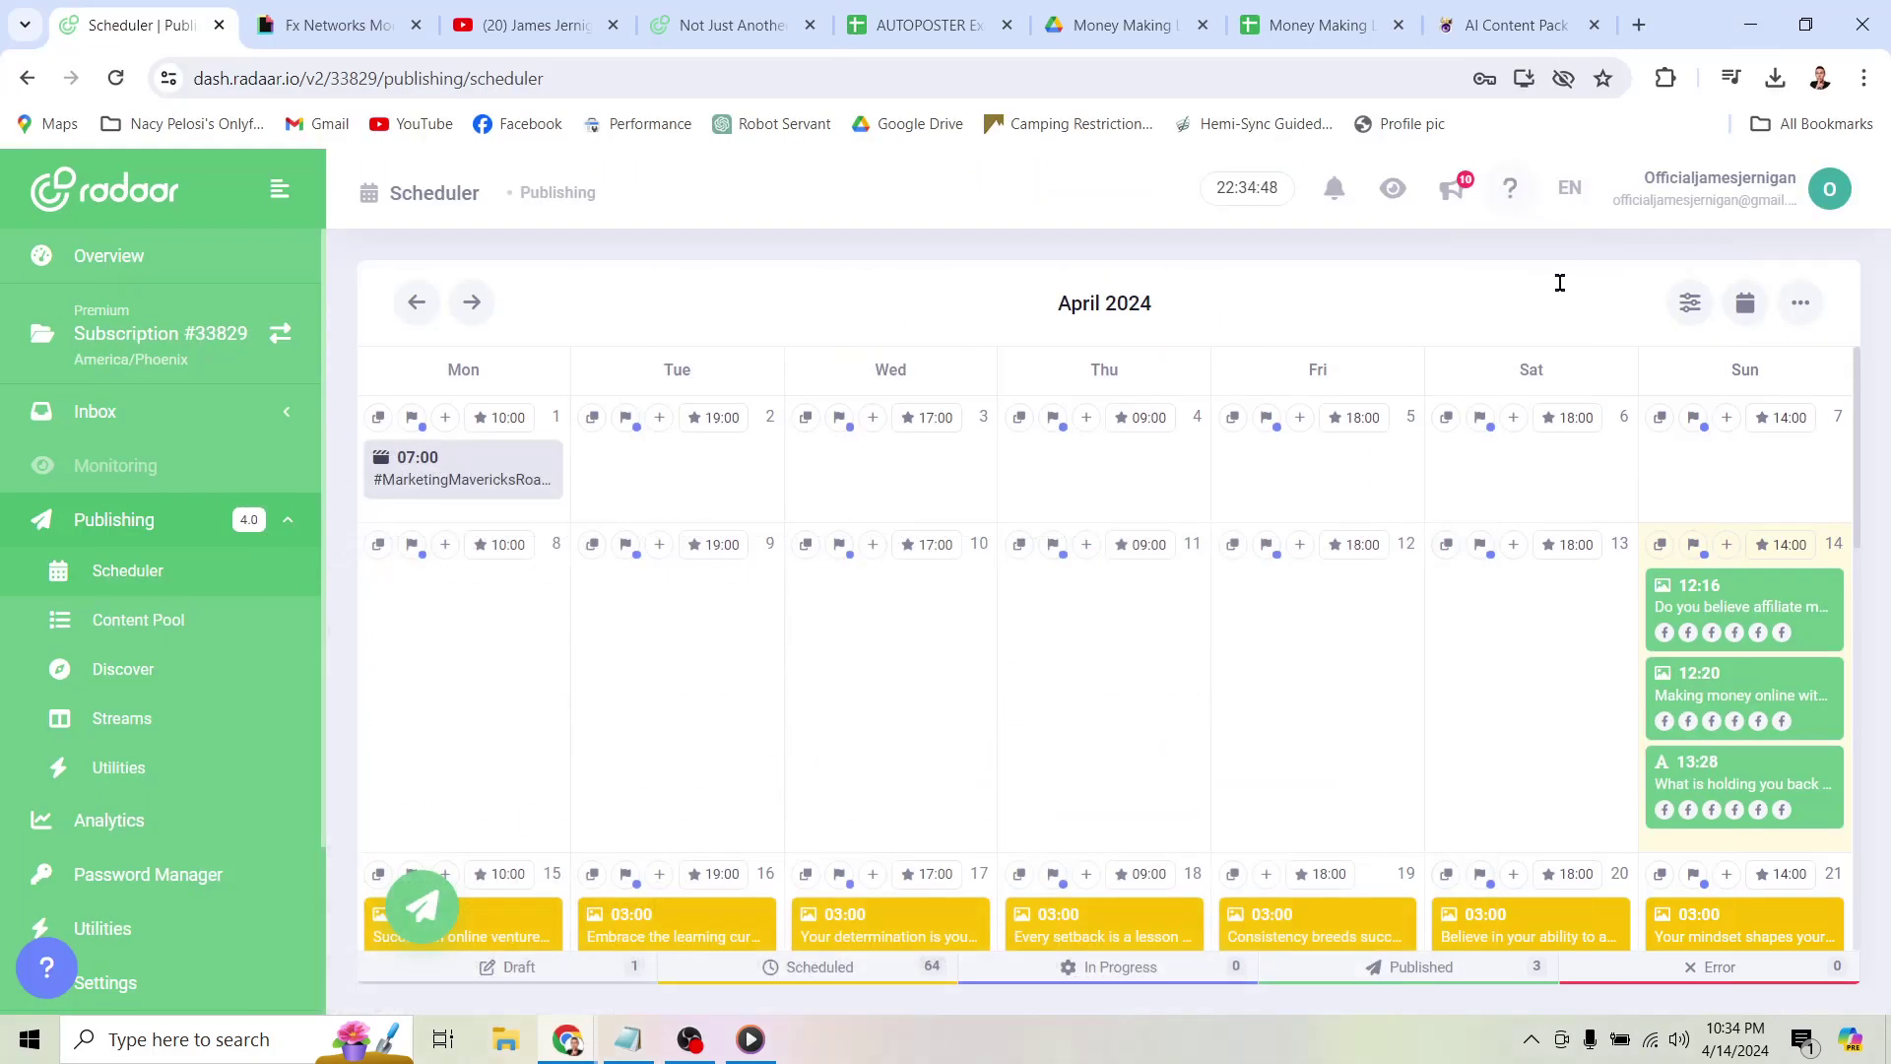
pyautogui.click(332, 25)
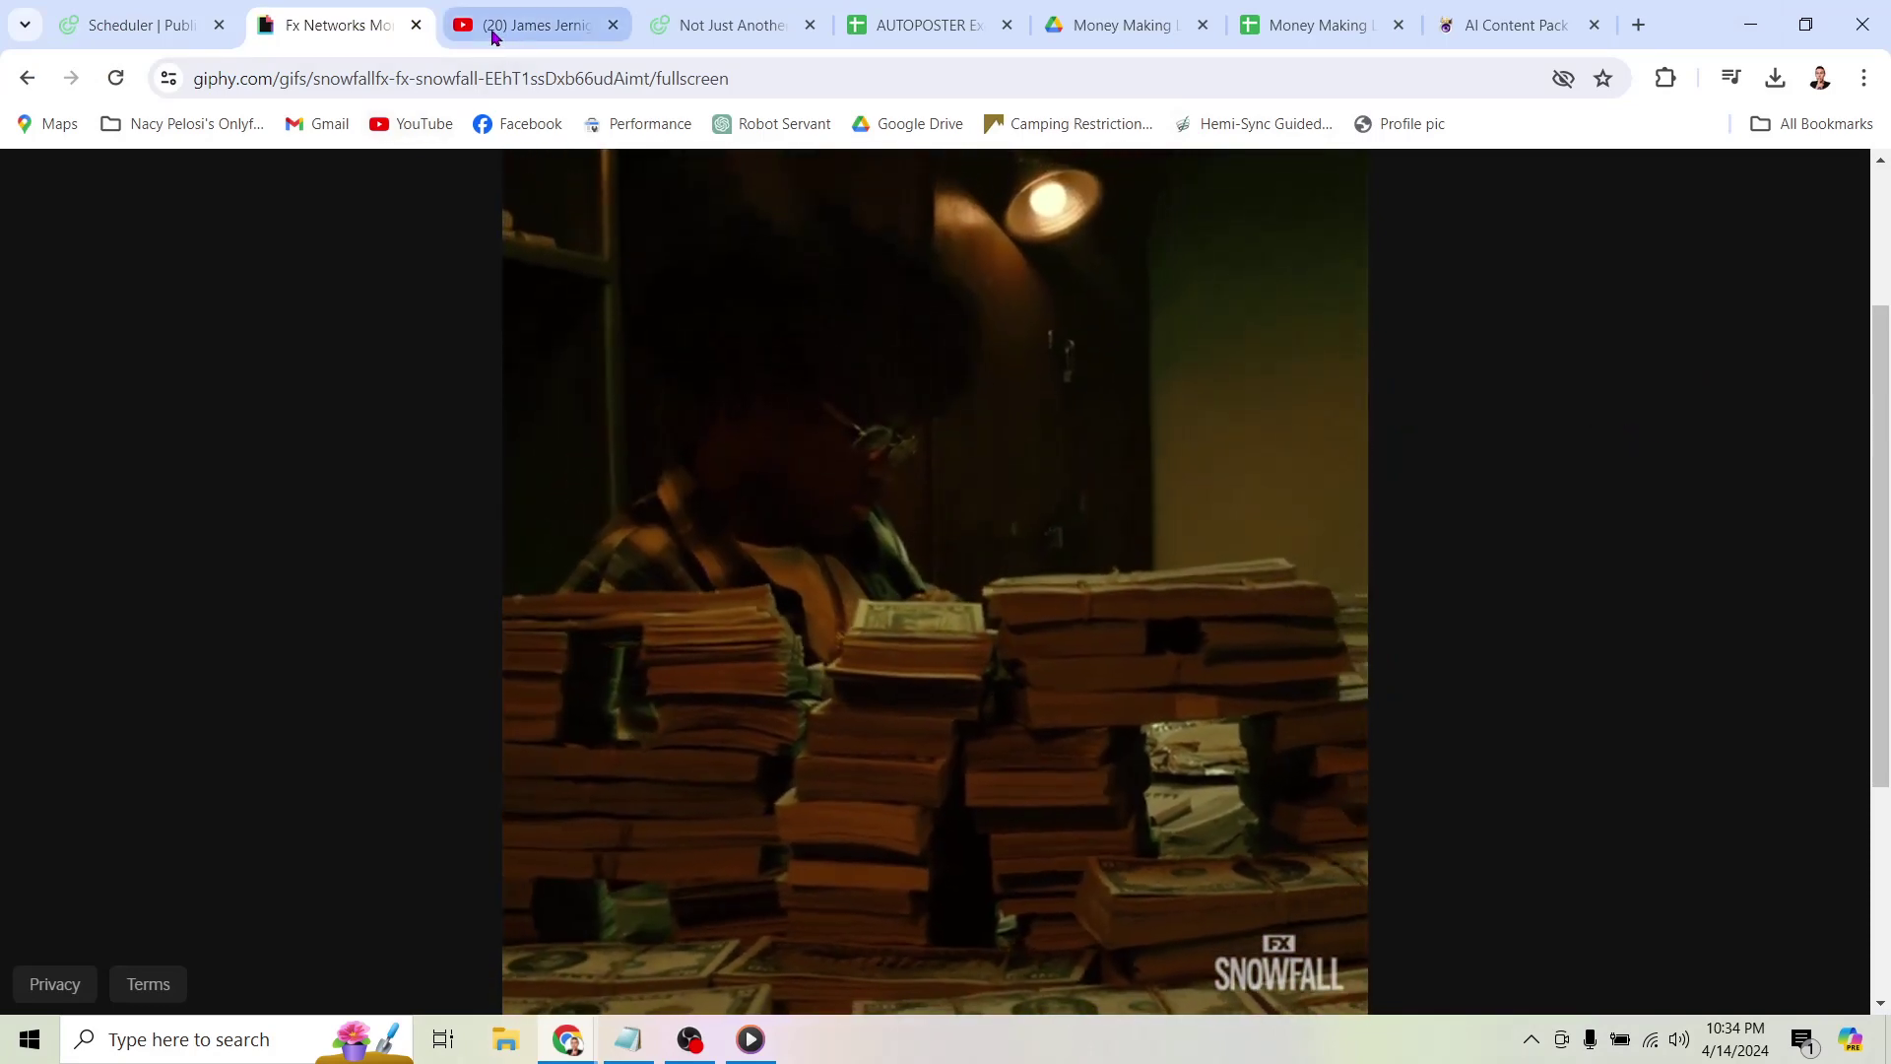
# Switch to the James Jernigan A.I. & Automation YouTube channel page.
pyautogui.click(525, 24)
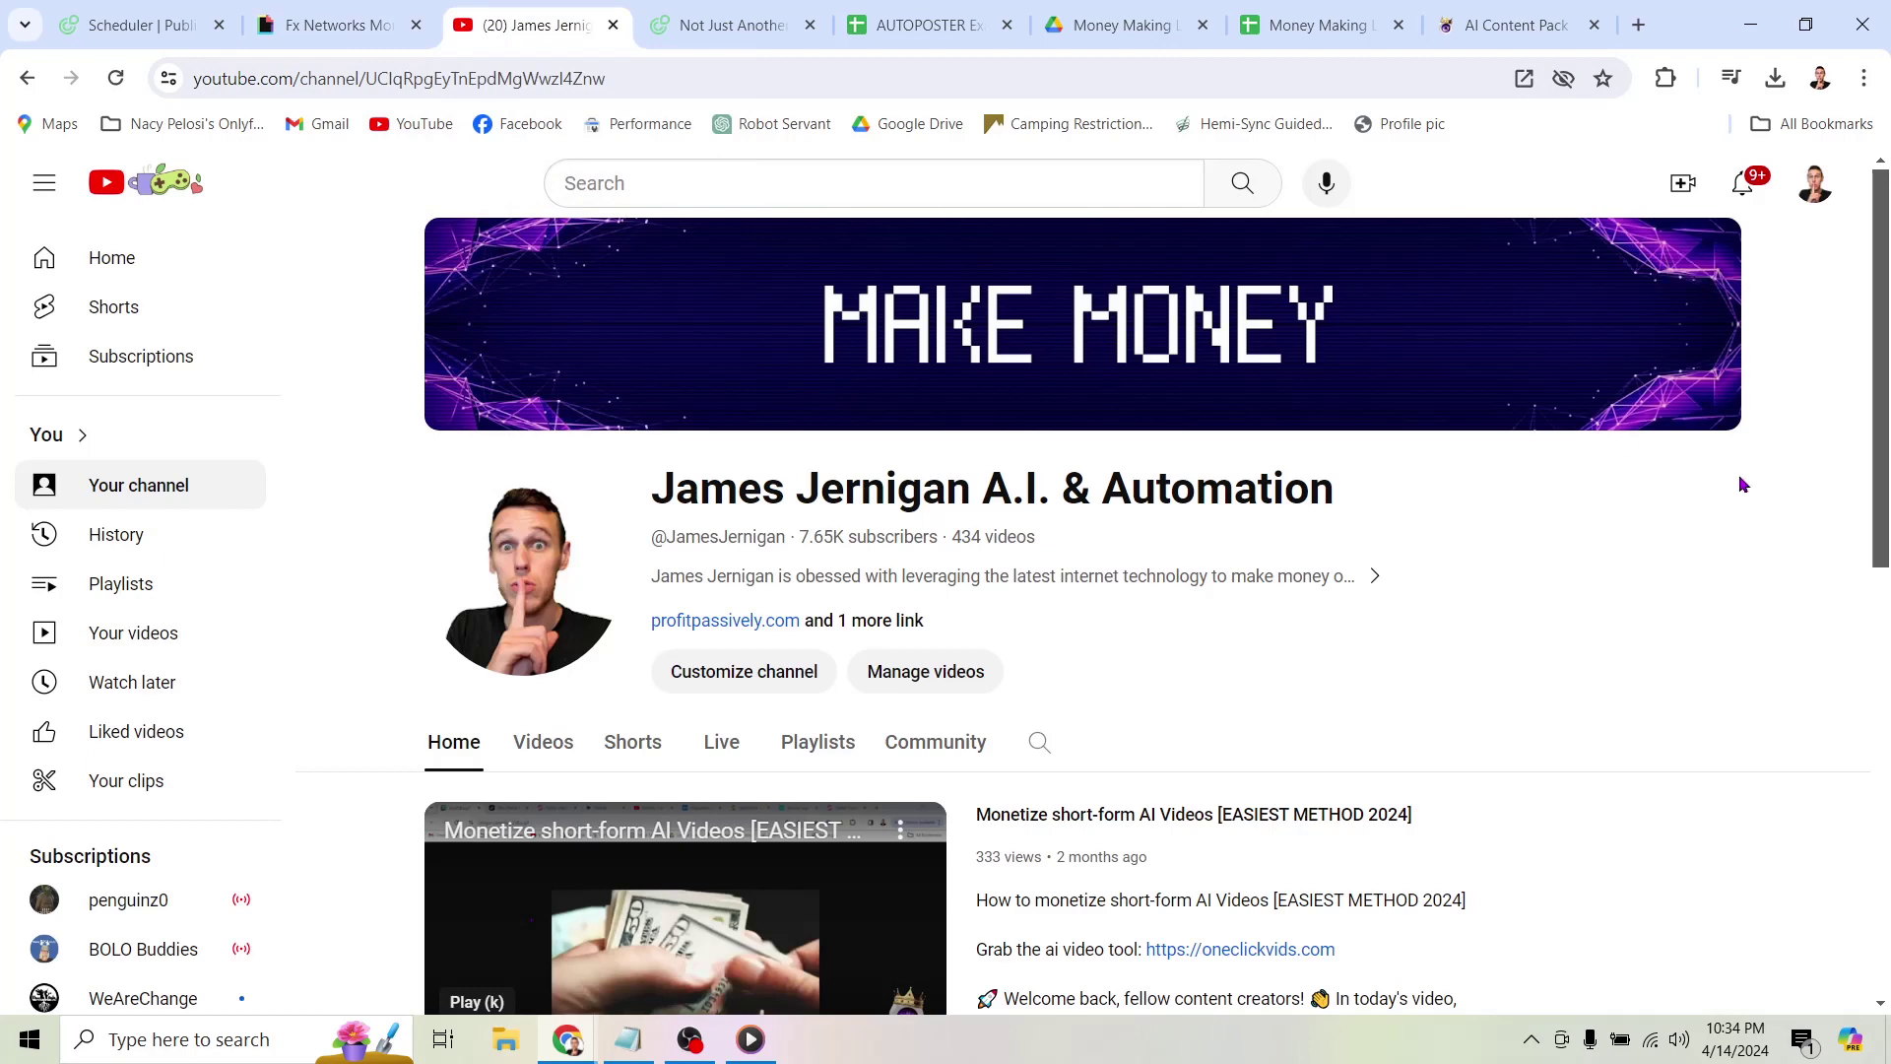